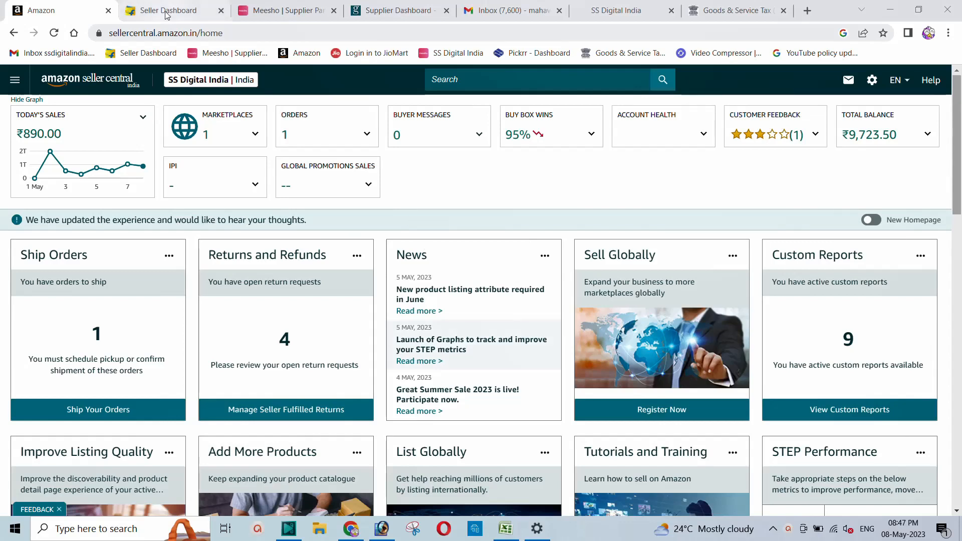
Step: View the Flipkart and Meesho seller dashboards, and return to Amazon Seller Central
{"action": "left_click", "coordinate": [150, 10]}
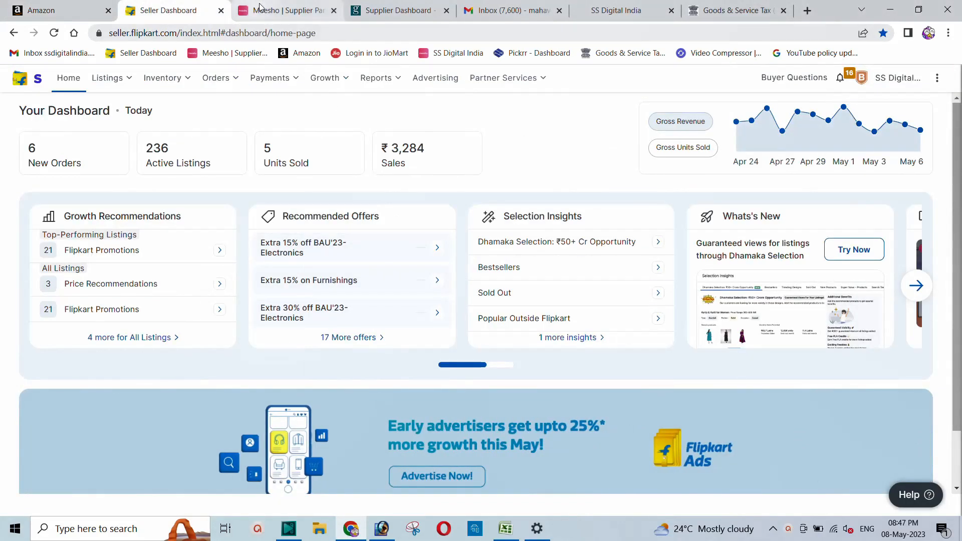
{"action": "left_click", "coordinate": [283, 10]}
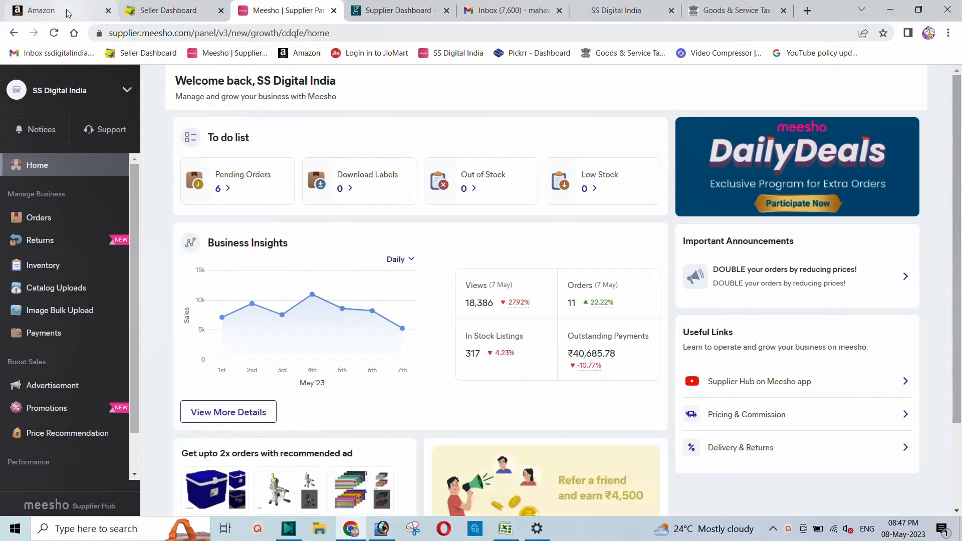
{"action": "left_click", "coordinate": [44, 11]}
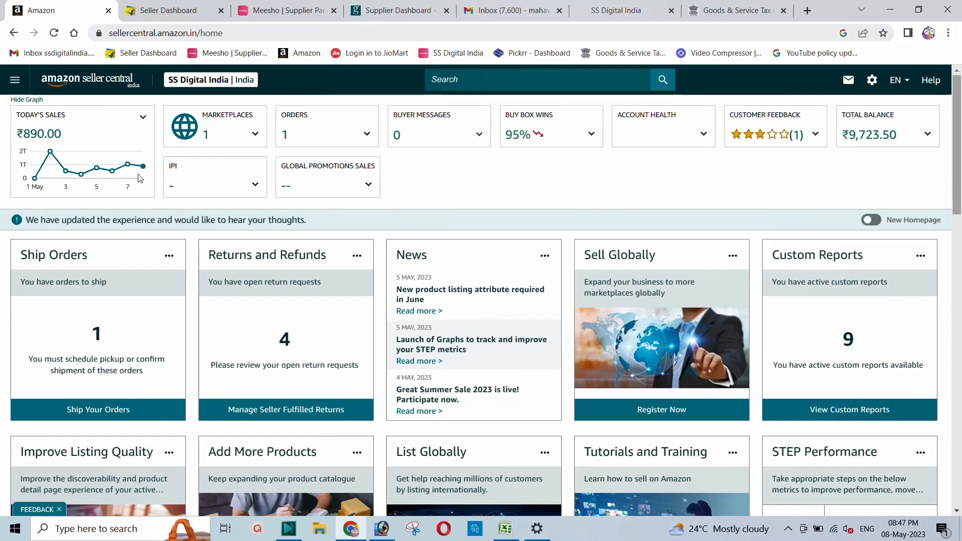
Step: Open the Manage Taxes page by way of the Merchant Tax Report section of the Tax Document Library
{"action": "left_click", "coordinate": [14, 82]}
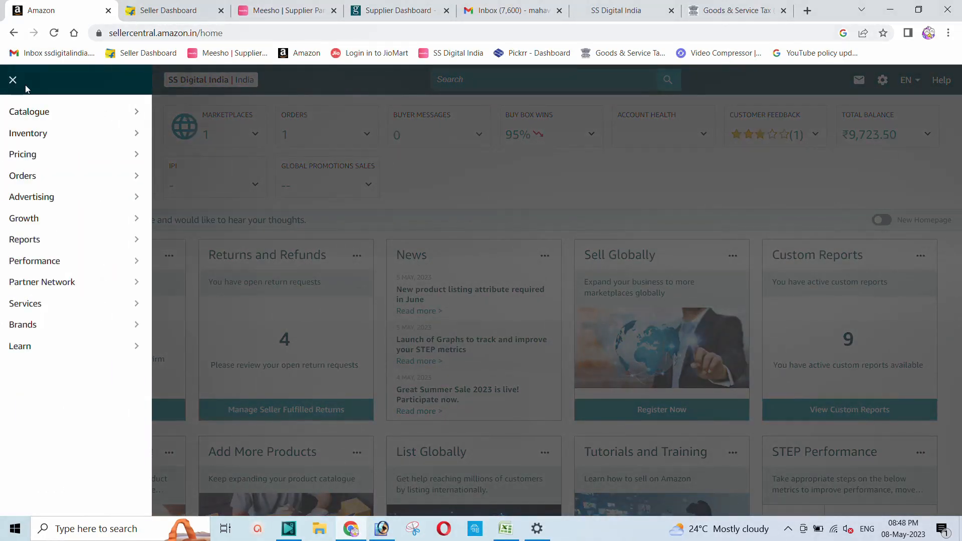
{"action": "mouse_move", "coordinate": [56, 181]}
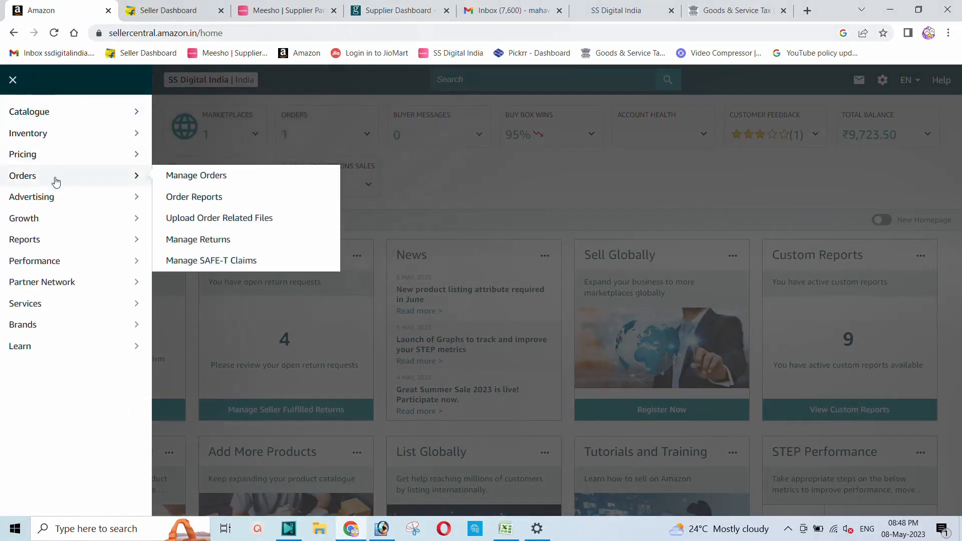
{"action": "mouse_move", "coordinate": [31, 245]}
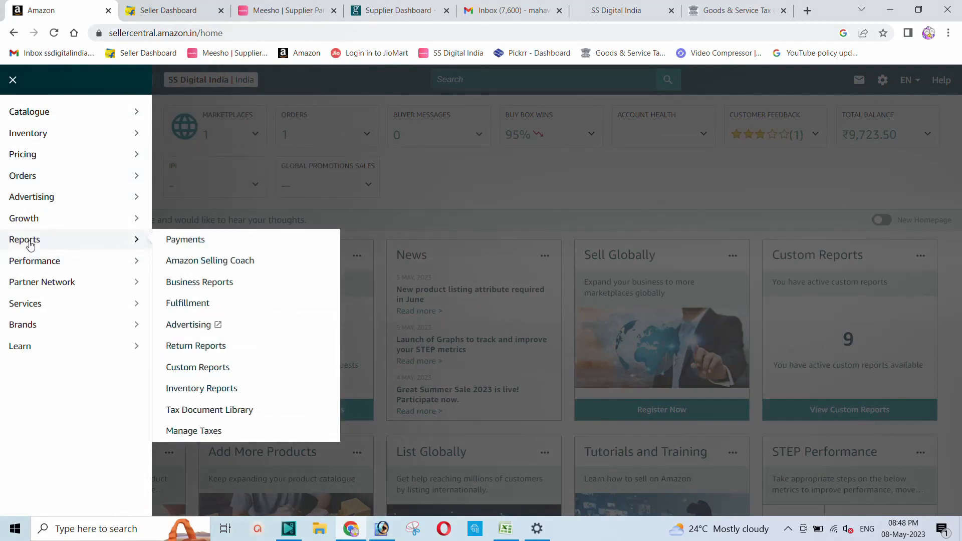
{"action": "left_click", "coordinate": [202, 414]}
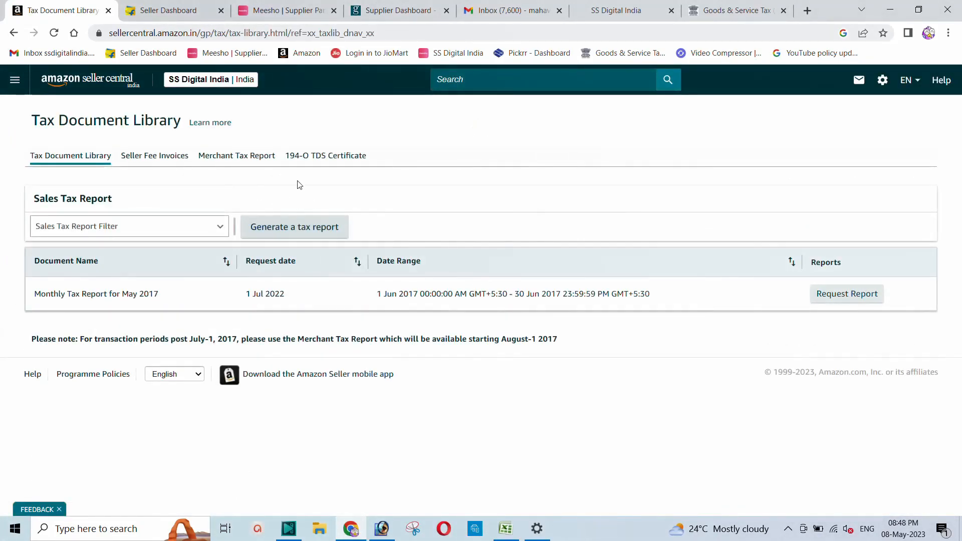
{"action": "left_click", "coordinate": [228, 161]}
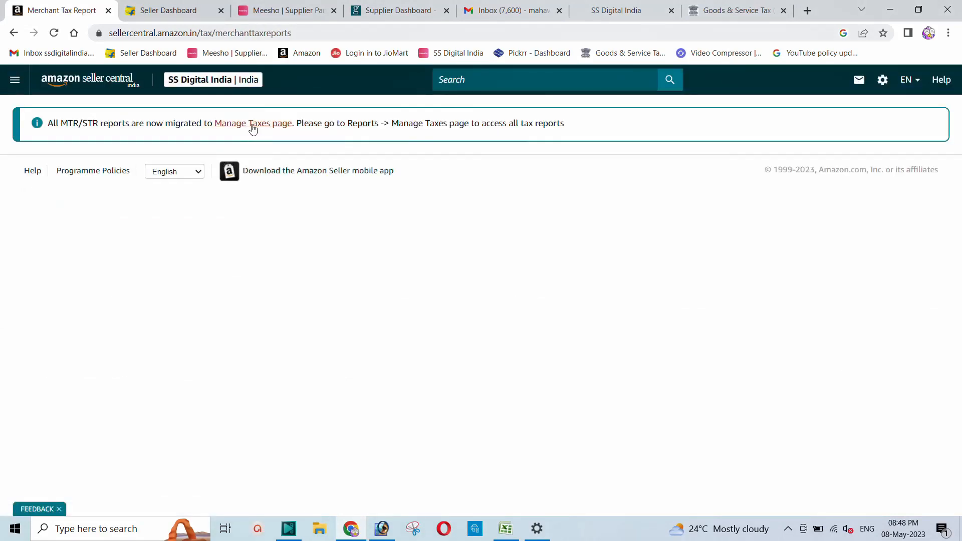
{"action": "left_click", "coordinate": [251, 126]}
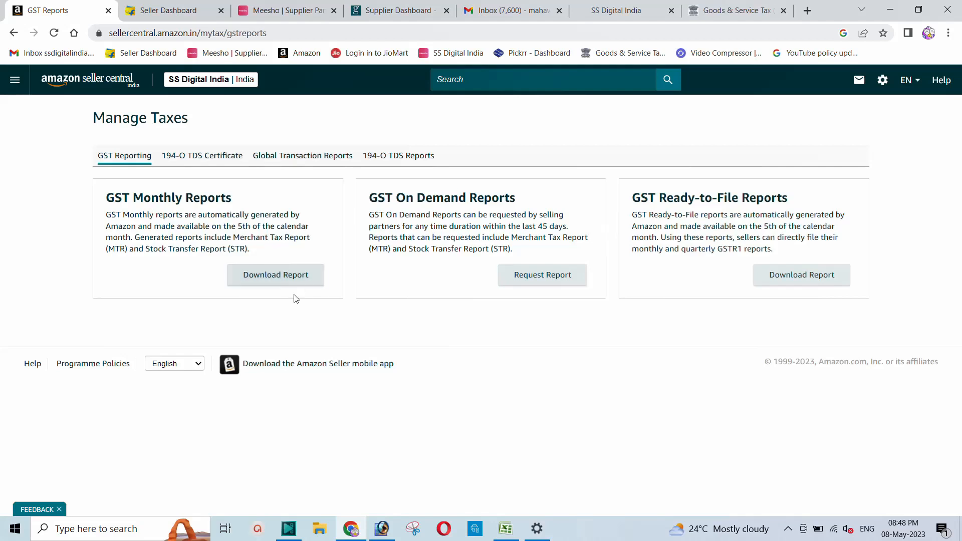
Step: Download the April 2023 B2C Merchant Tax Report from GST Monthly Reports and show the zip in its folder
{"action": "left_click", "coordinate": [270, 283]}
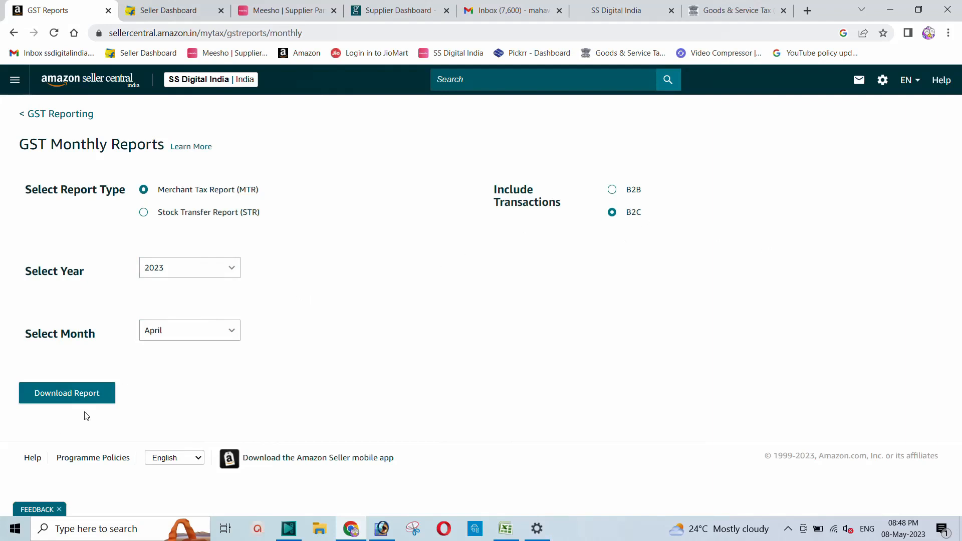
{"action": "left_click", "coordinate": [58, 397]}
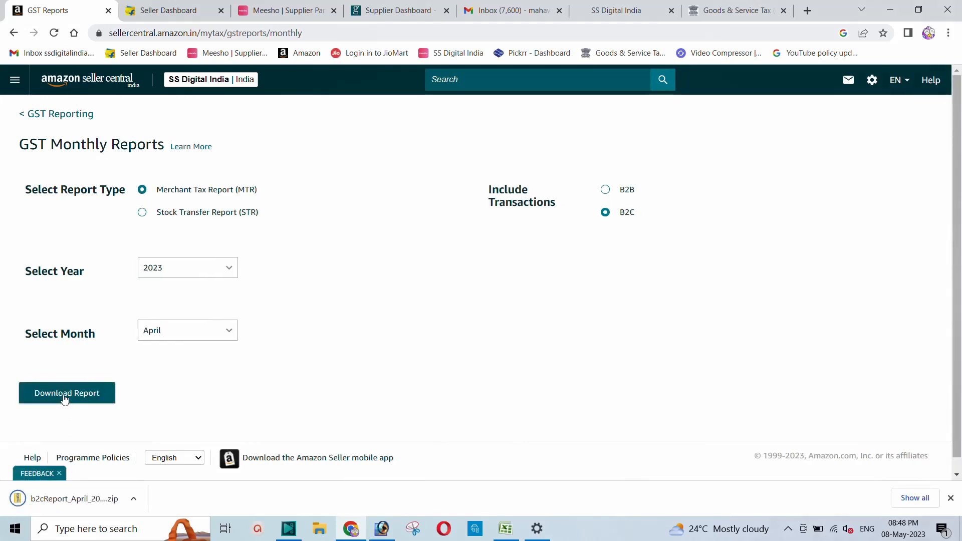
{"action": "left_click", "coordinate": [133, 499]}
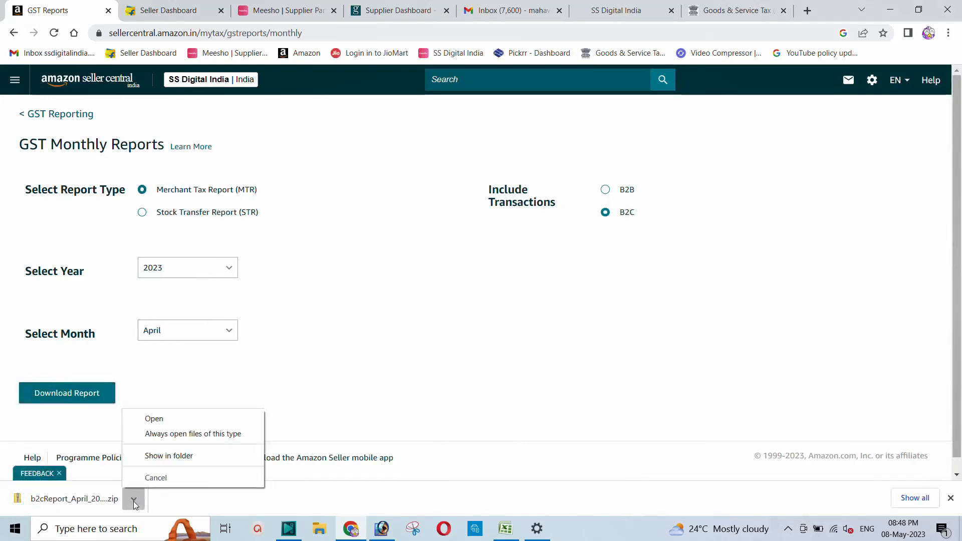
{"action": "left_click", "coordinate": [166, 459]}
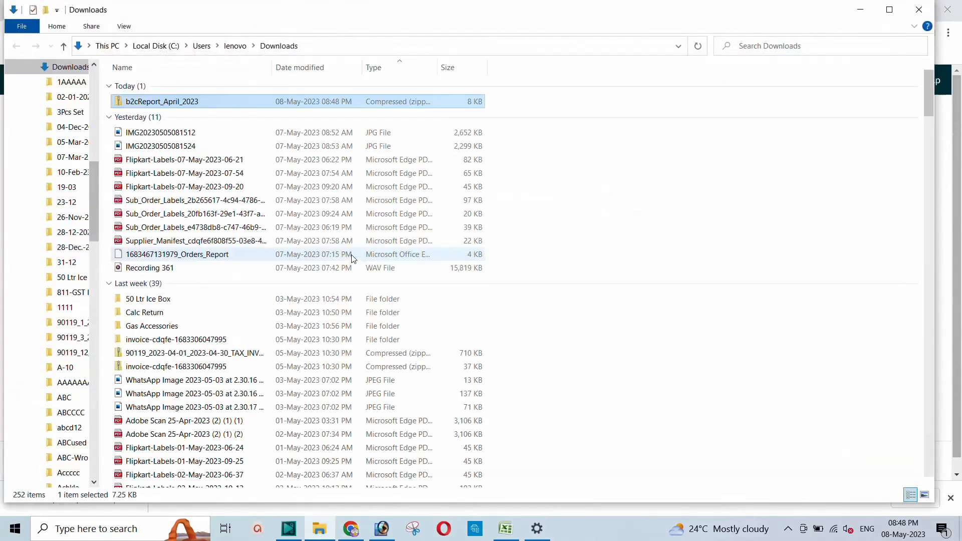
Step: Extract the b2cReport_April_2023 zip and open the MTR_B2C April 2023 CSV inside it in Excel
{"action": "right_click", "coordinate": [164, 101]}
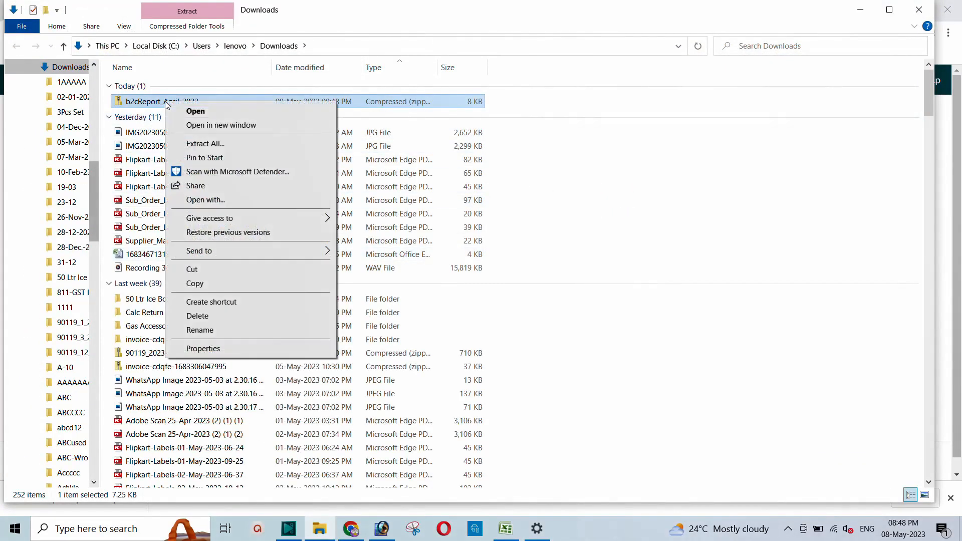
{"action": "left_click", "coordinate": [223, 146]}
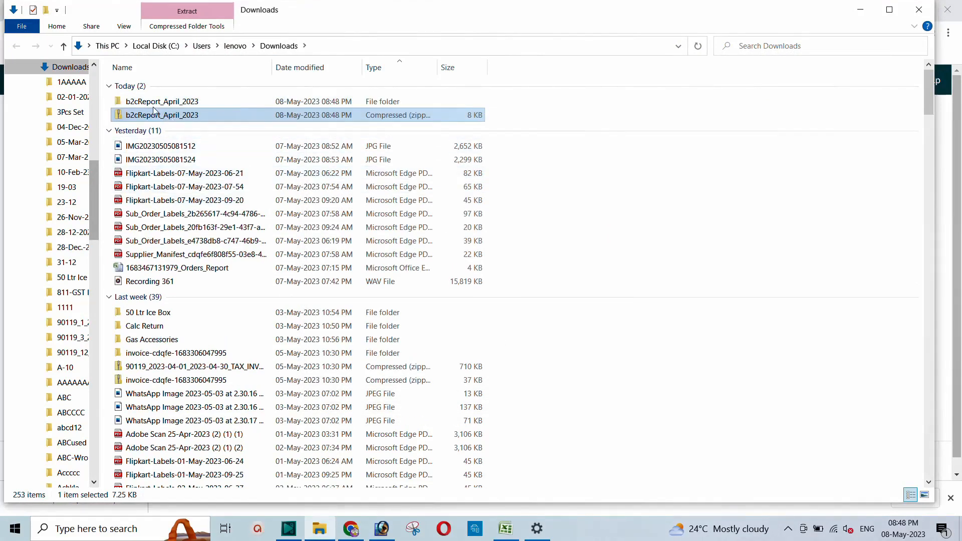
{"action": "left_click", "coordinate": [150, 103]}
{"action": "double_click", "coordinate": [148, 102]}
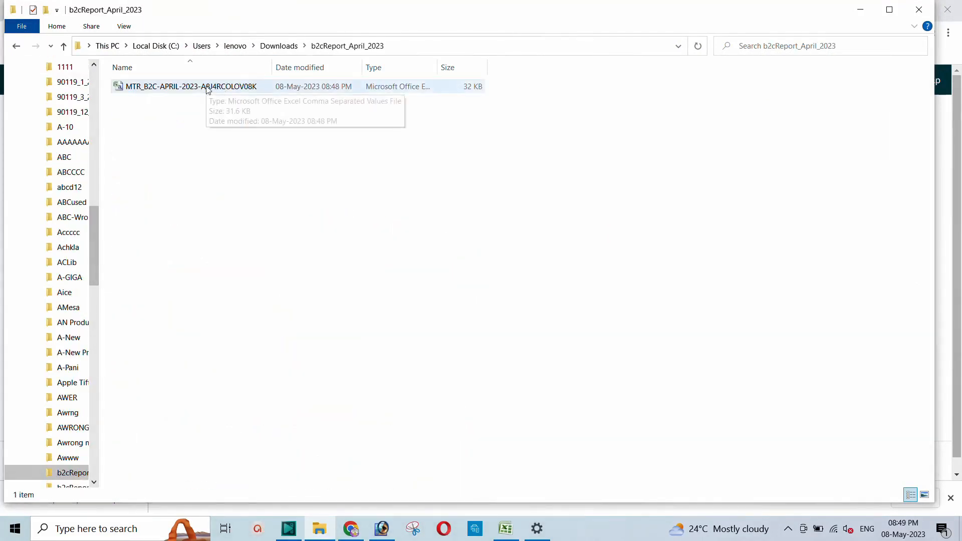
{"action": "double_click", "coordinate": [179, 89]}
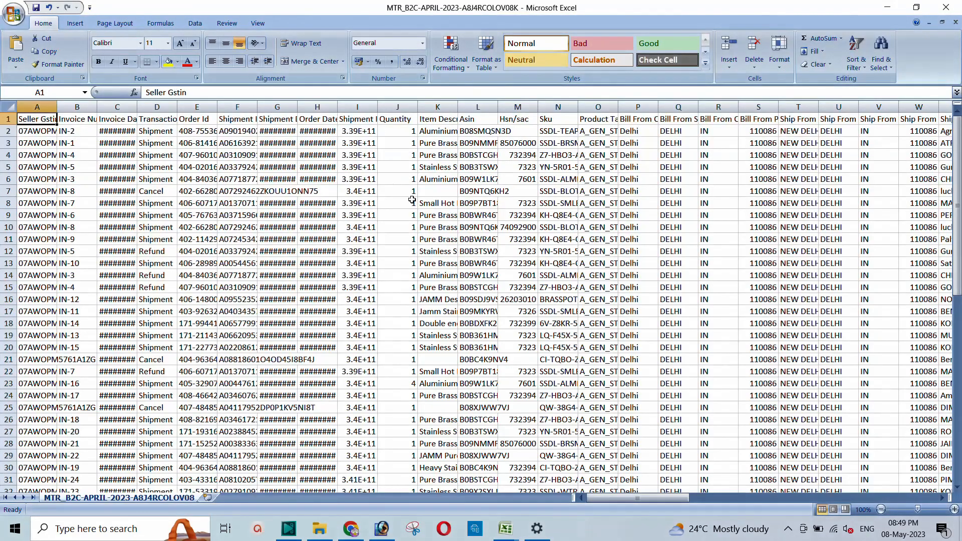
Step: Auto-fit the width of all columns in the report sheet to their contents
{"action": "left_click", "coordinate": [9, 107]}
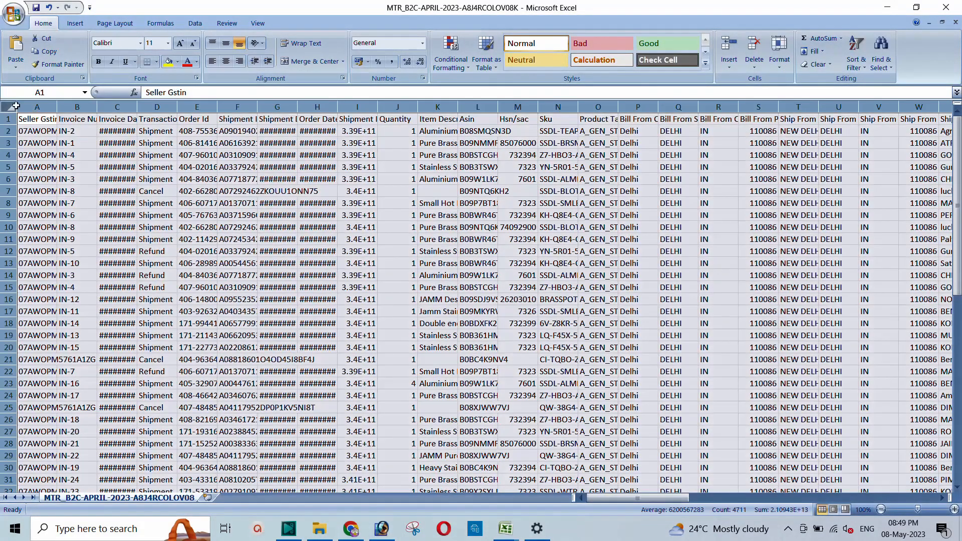
{"action": "double_click", "coordinate": [59, 107]}
{"action": "left_click", "coordinate": [295, 193]}
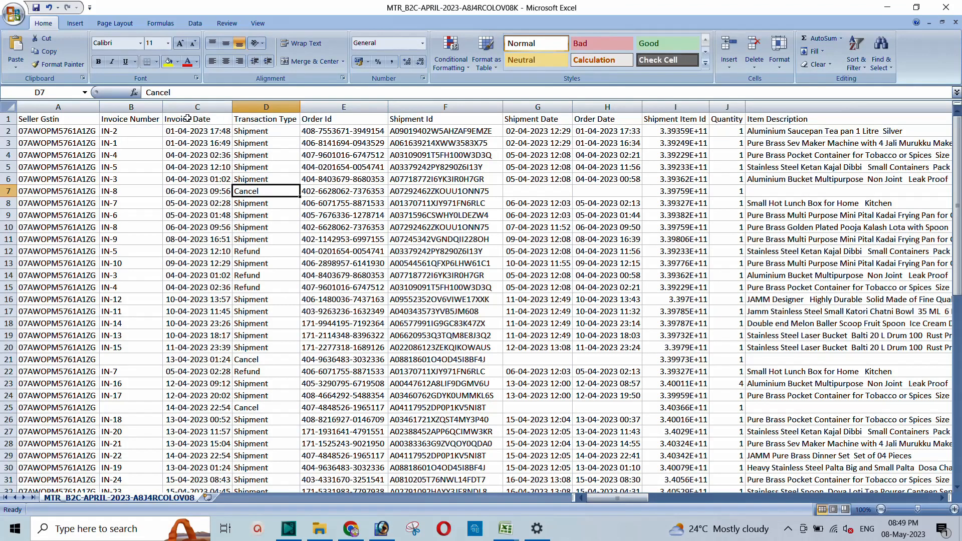
Step: Examine the report's header row from the Shipment Id column through to Invoice Amount
{"action": "left_click", "coordinate": [415, 123]}
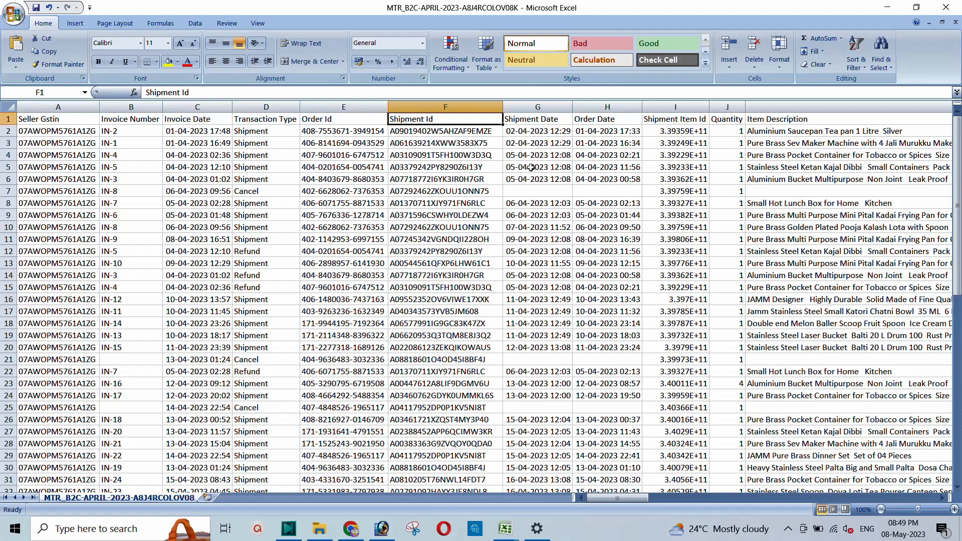
{"action": "key", "text": "Right"}
{"action": "key", "text": "Right"}
{"action": "key", "text": "Right"}
{"action": "key", "text": "Right"}
{"action": "key", "text": "Right"}
{"action": "key", "text": "Right"}
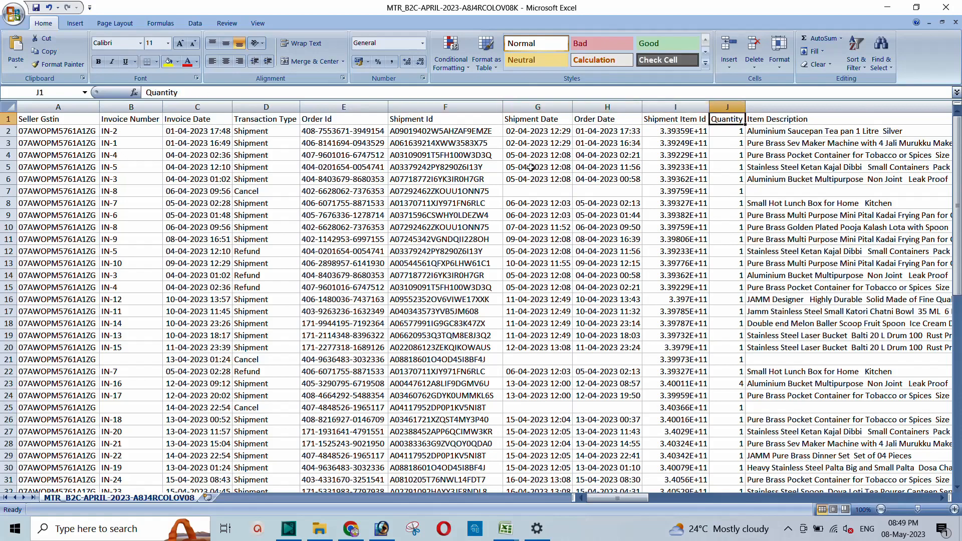
{"action": "key", "text": "Right"}
{"action": "key", "text": "Right"}
{"action": "key", "text": "Right"}
{"action": "key", "text": "Right"}
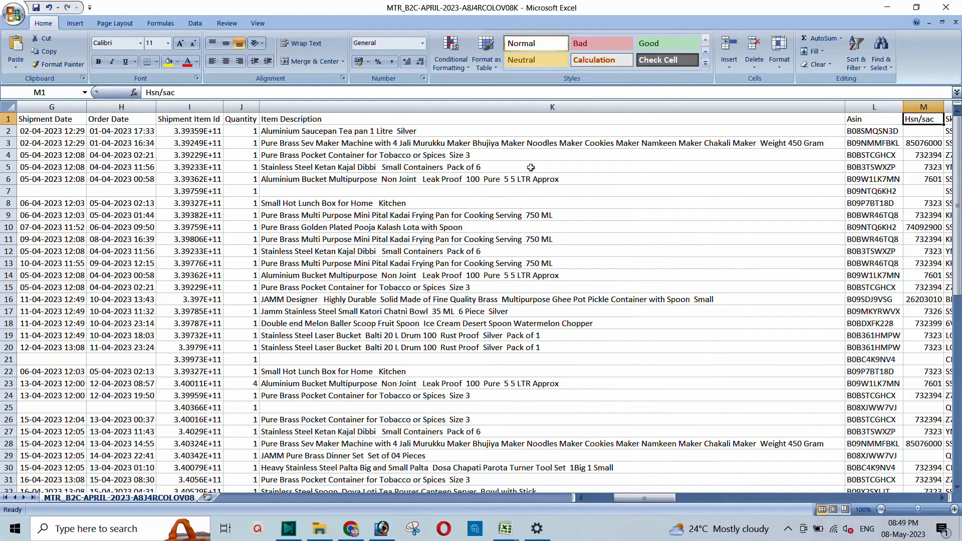
{"action": "key", "text": "Right"}
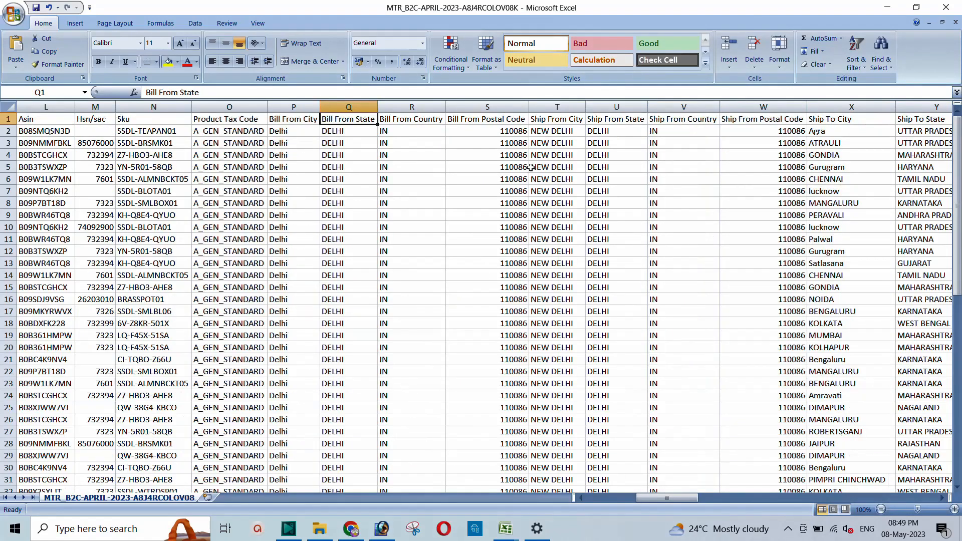
{"action": "key", "text": "Right"}
{"action": "key", "text": "Right"}
{"action": "key", "text": "Right"}
{"action": "key", "text": "Right"}
{"action": "key", "text": "Right"}
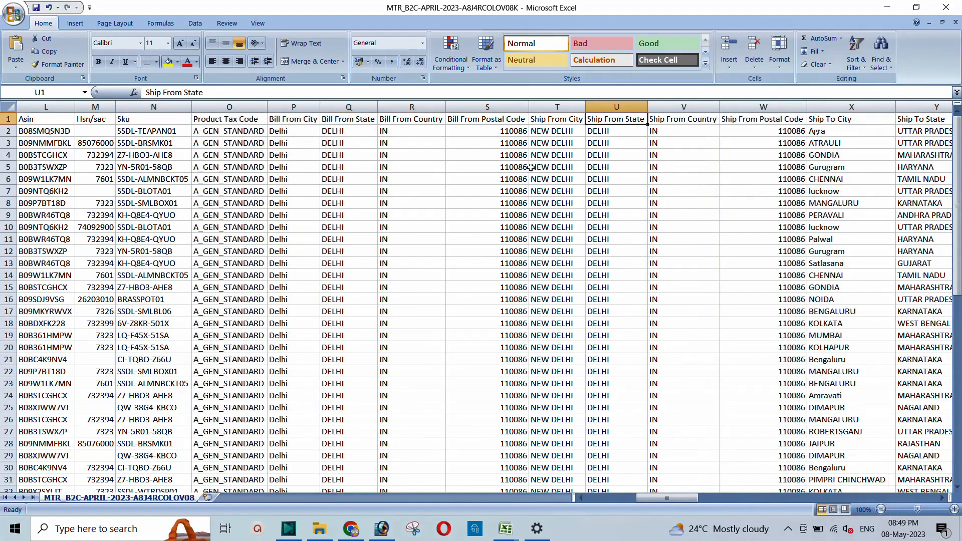
{"action": "key", "text": "Right"}
{"action": "key", "text": "Right"}
{"action": "key", "text": "Right"}
{"action": "key", "text": "Right"}
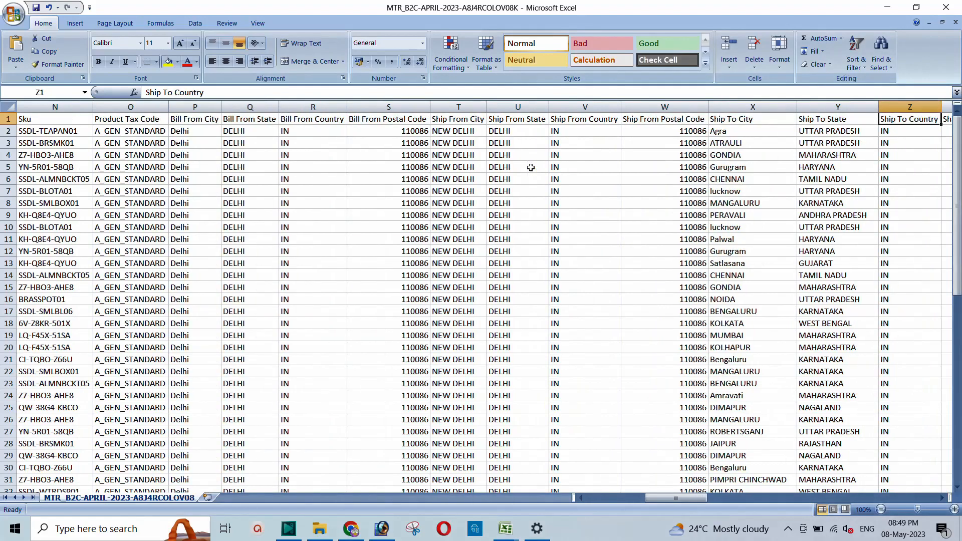
{"action": "key", "text": "Right"}
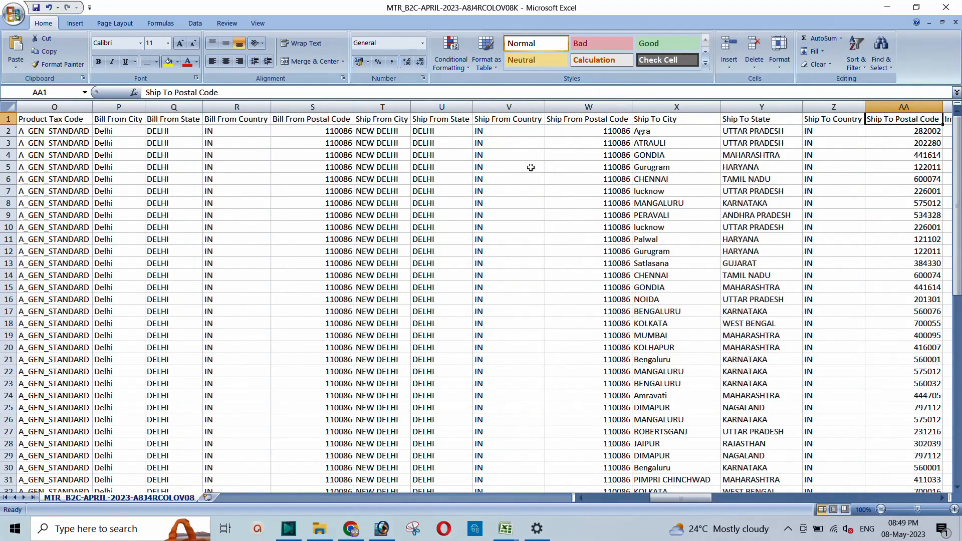
{"action": "key", "text": "Right"}
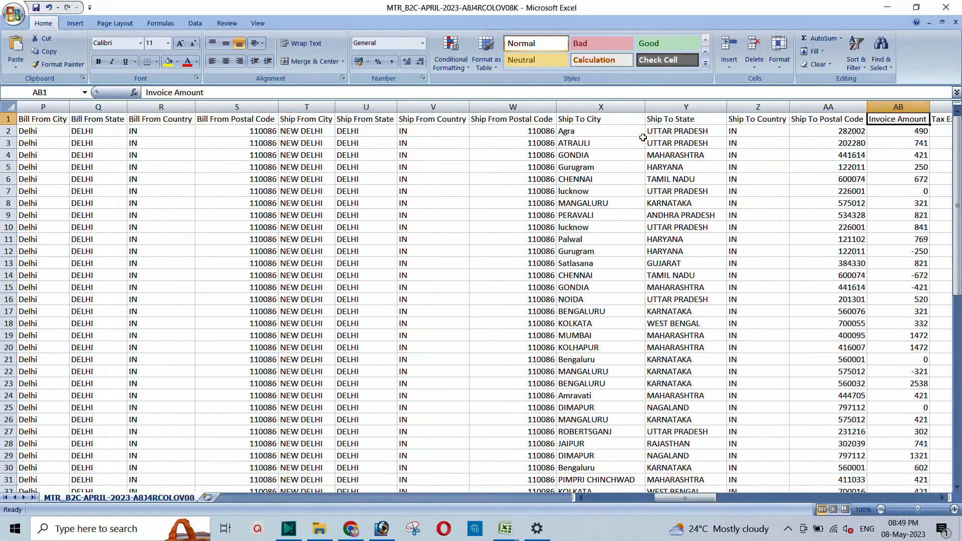
Step: Highlight the entire Ship To State column with a light green fill
{"action": "left_click", "coordinate": [675, 108]}
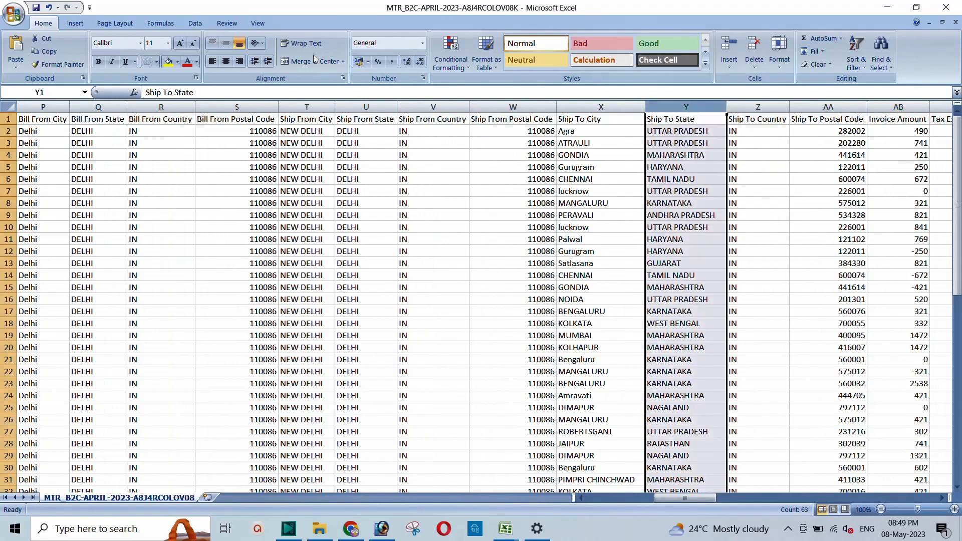
{"action": "left_click", "coordinate": [178, 62]}
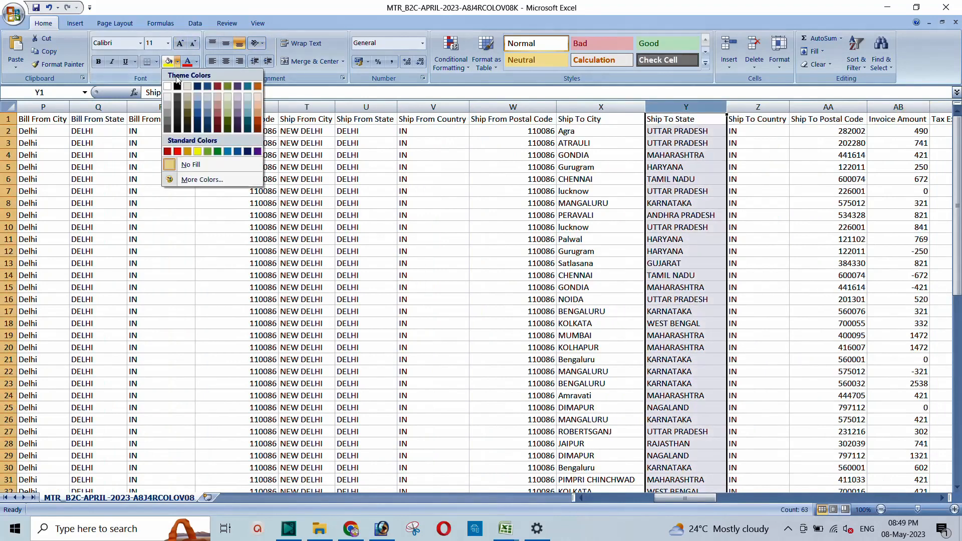
{"action": "left_click", "coordinate": [209, 150]}
{"action": "left_click", "coordinate": [671, 118]}
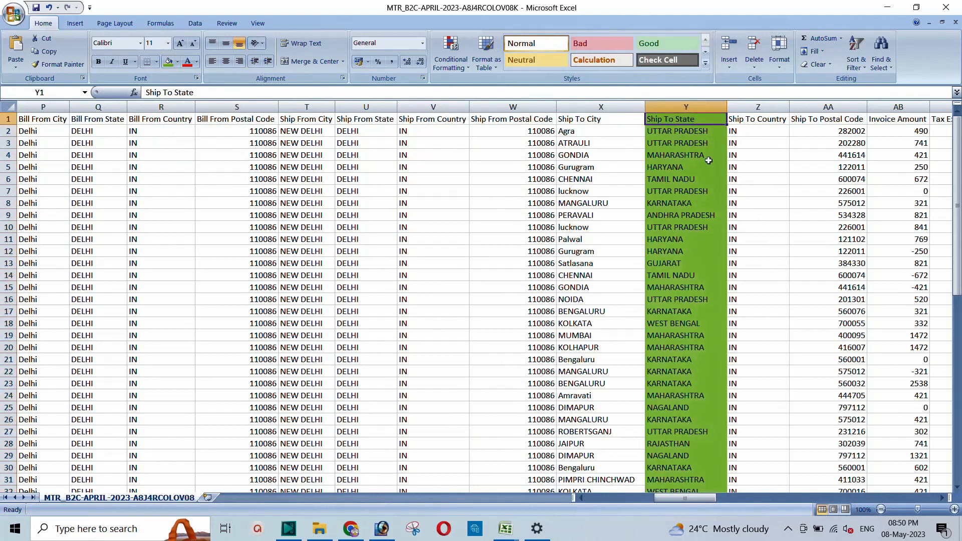
Step: Highlight the entire Tax Exclusive Gross column with the same light green fill
{"action": "key", "text": "Right"}
{"action": "key", "text": "Right"}
{"action": "key", "text": "Right"}
{"action": "key", "text": "Right"}
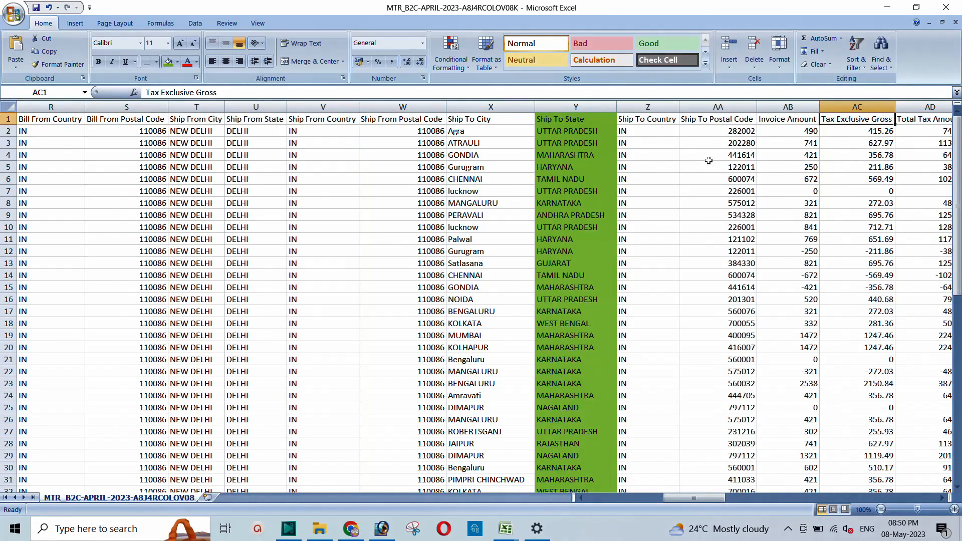
{"action": "key", "text": "Right"}
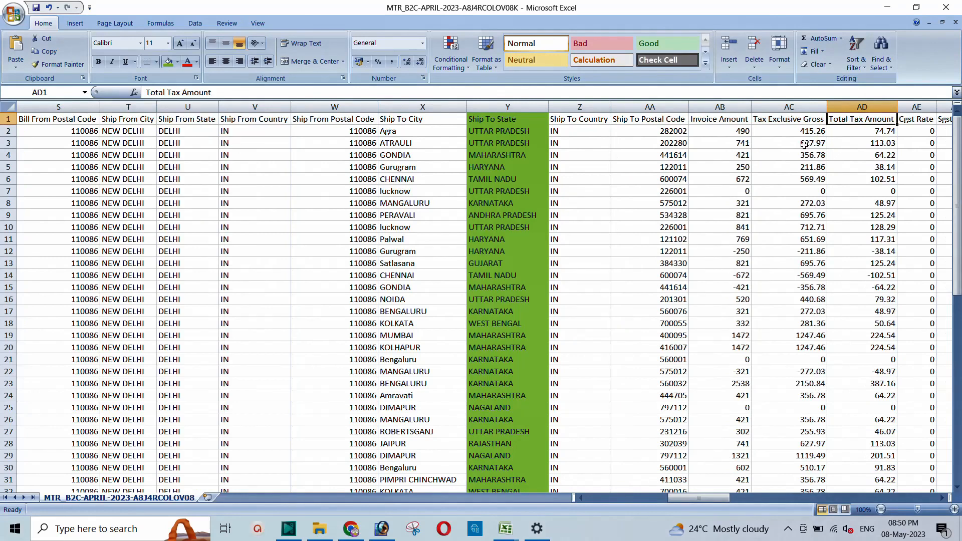
{"action": "left_click", "coordinate": [779, 119]}
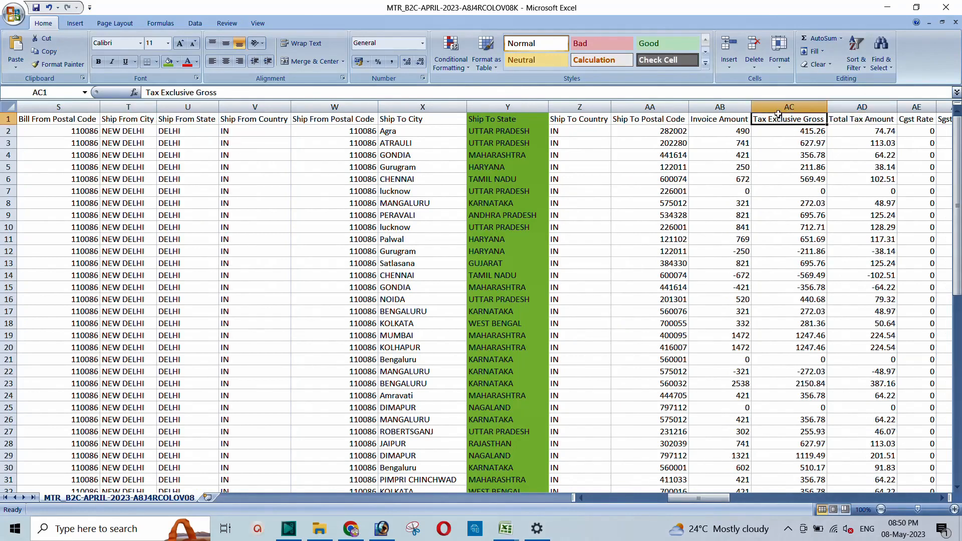
{"action": "left_click", "coordinate": [776, 105]}
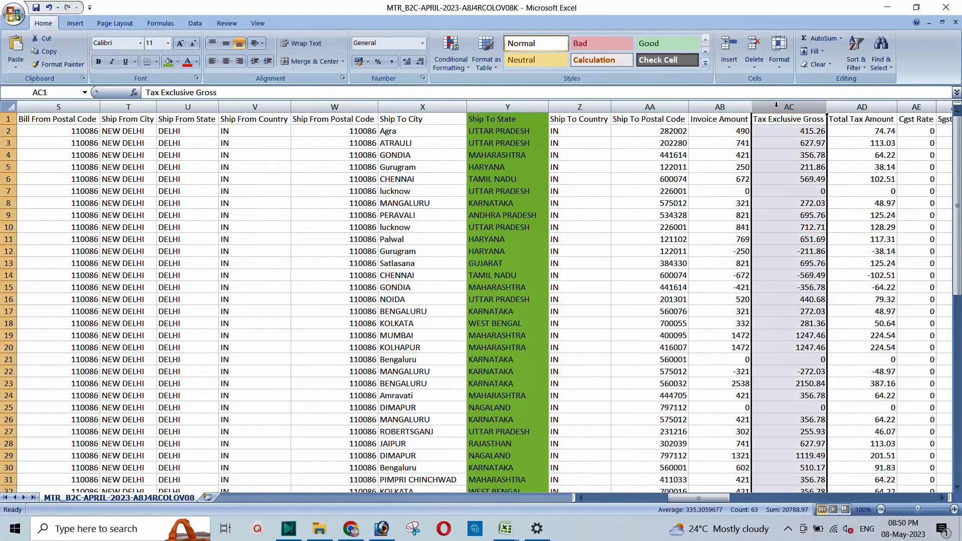
{"action": "left_click", "coordinate": [168, 61]}
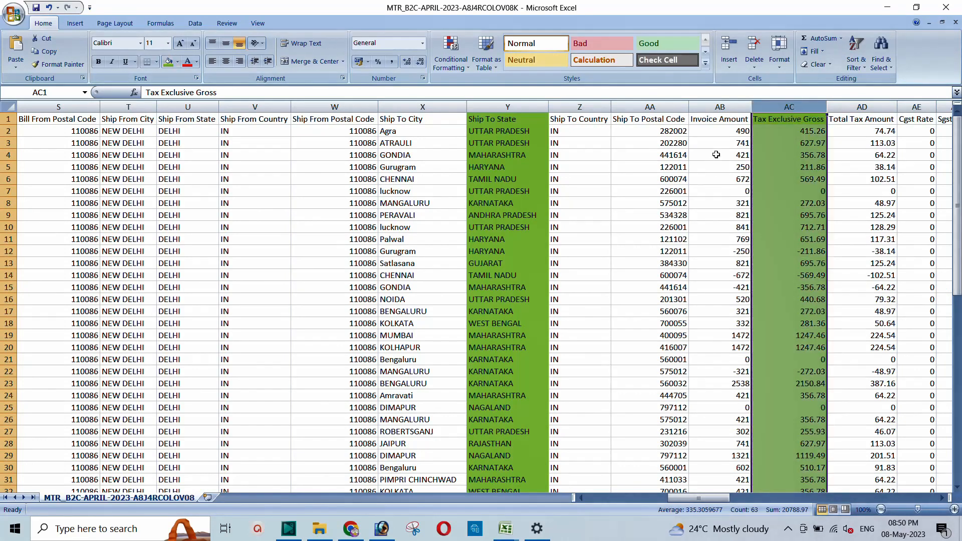
Step: Highlight the entire Cgst Rate, Sgst Rate and Igst Rate columns with the same green fill
{"action": "left_click", "coordinate": [712, 131]}
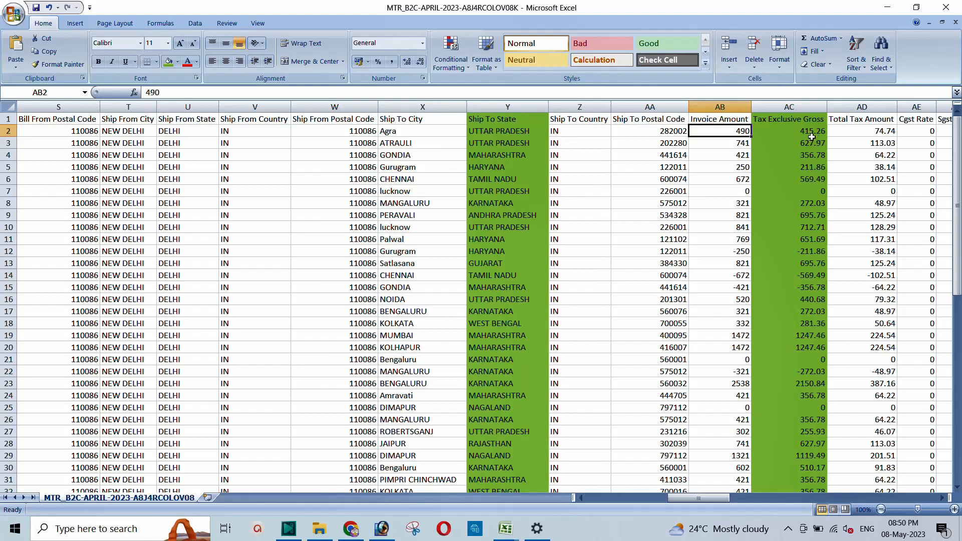
{"action": "left_click", "coordinate": [941, 499]}
{"action": "left_click", "coordinate": [941, 499]}
{"action": "left_click", "coordinate": [941, 499]}
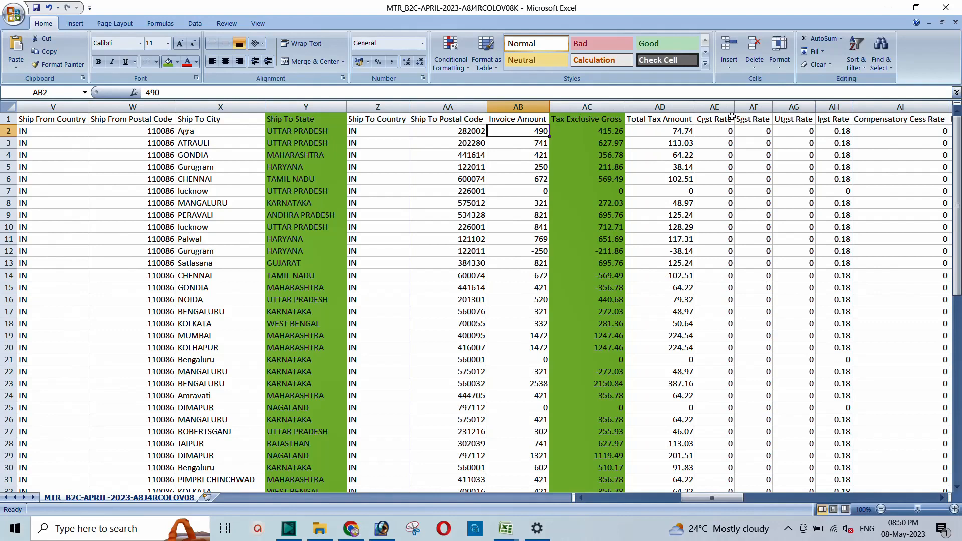
{"action": "left_click_drag", "start_coordinate": [712, 107], "coordinate": [741, 98]}
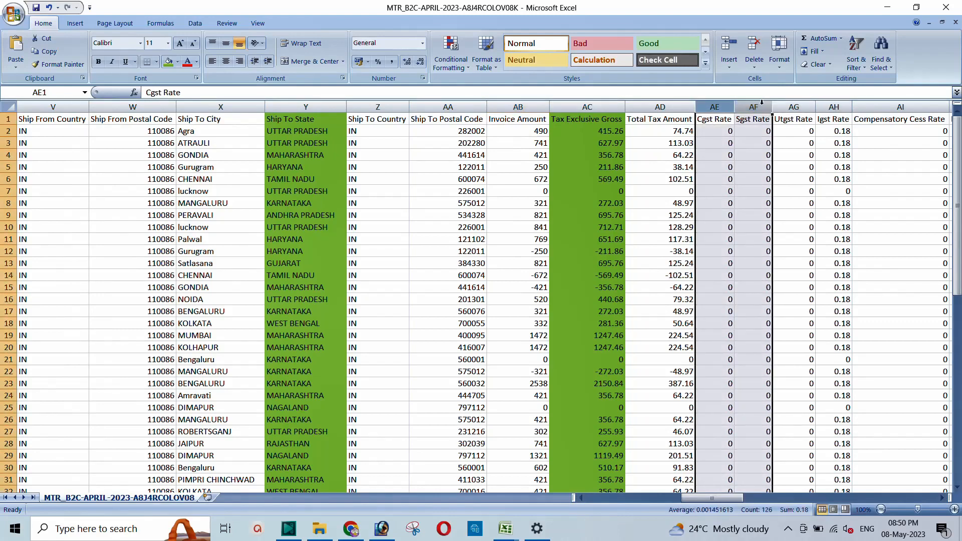
{"action": "left_click", "coordinate": [166, 63]}
{"action": "left_click", "coordinate": [828, 104]}
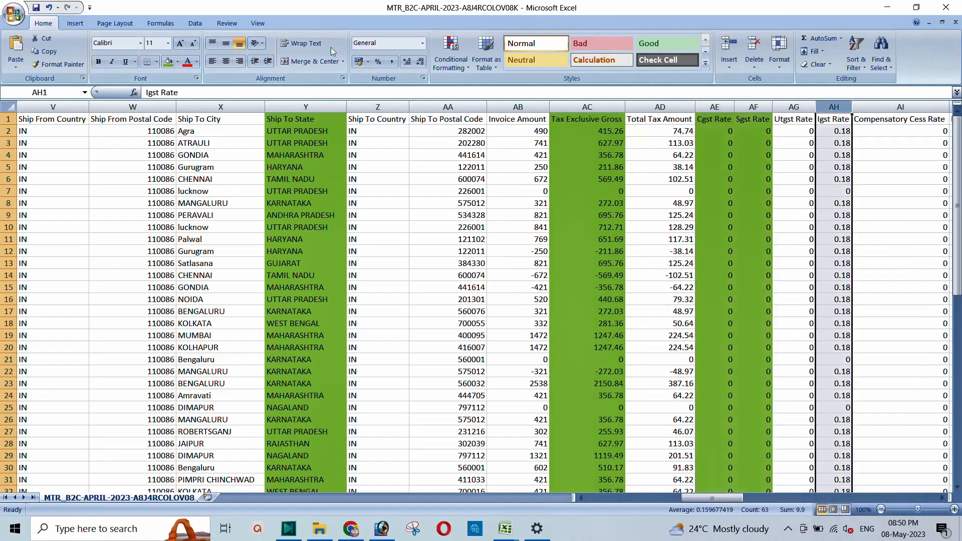
{"action": "left_click", "coordinate": [166, 64]}
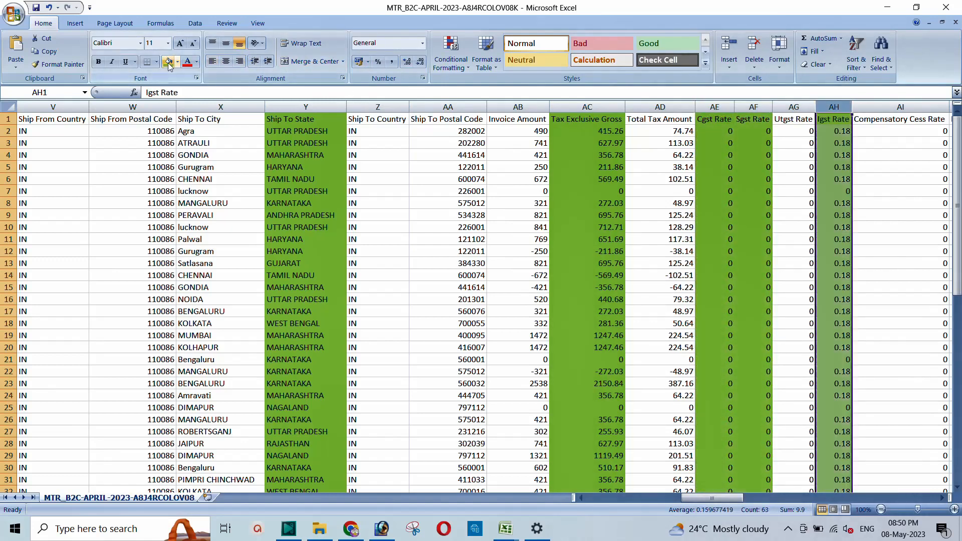
Step: Delete the Ship To Country, Ship To Postal Code and Invoice Amount columns from the report sheet
{"action": "left_click", "coordinate": [726, 168]}
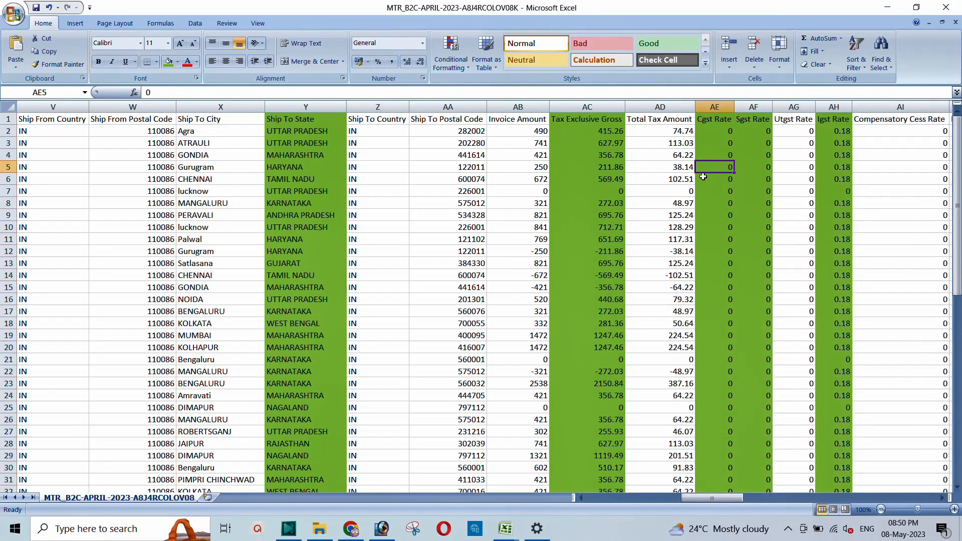
{"action": "scroll", "coordinate": [703, 177], "scroll_direction": "down", "scroll_amount": 13}
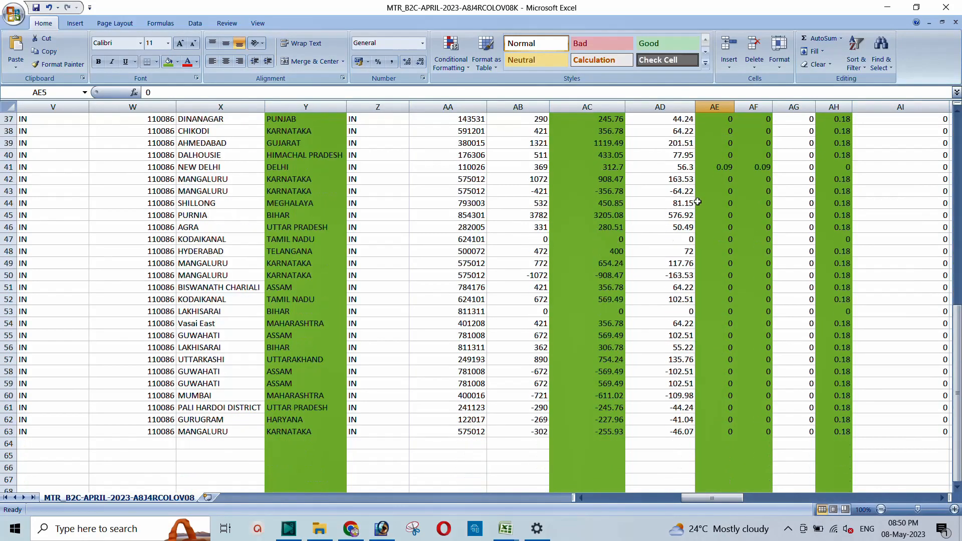
{"action": "scroll", "coordinate": [697, 202], "scroll_direction": "up", "scroll_amount": 4}
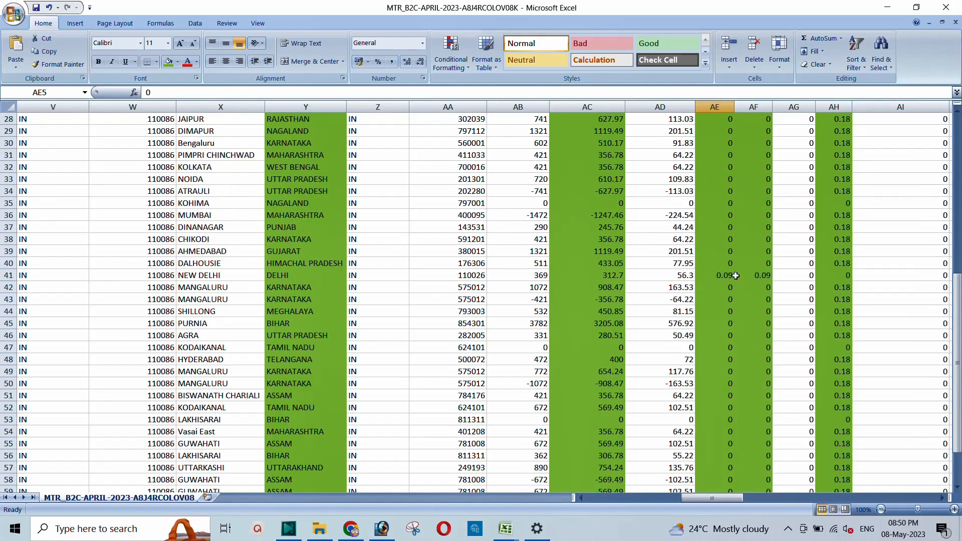
{"action": "scroll", "coordinate": [720, 283], "scroll_direction": "up", "scroll_amount": 9}
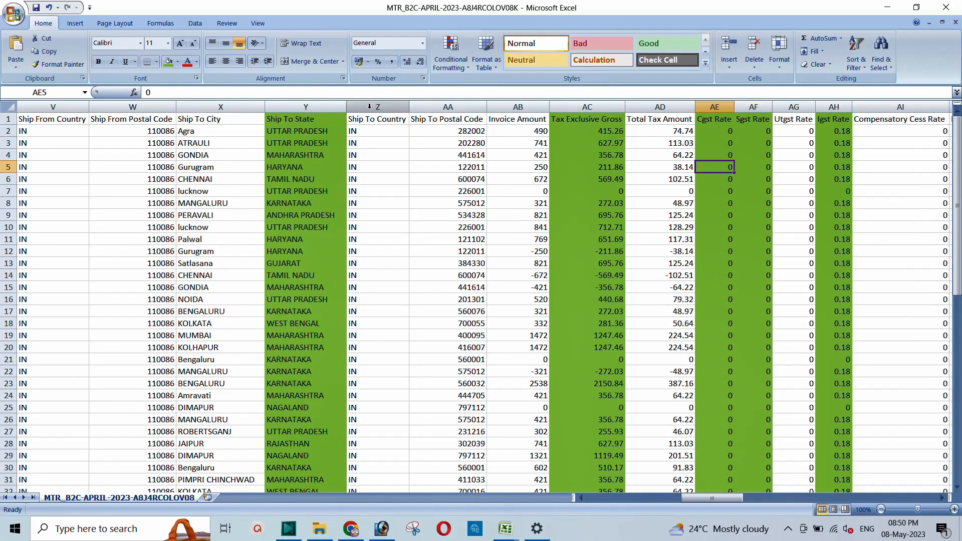
{"action": "left_click_drag", "start_coordinate": [369, 106], "coordinate": [518, 107]}
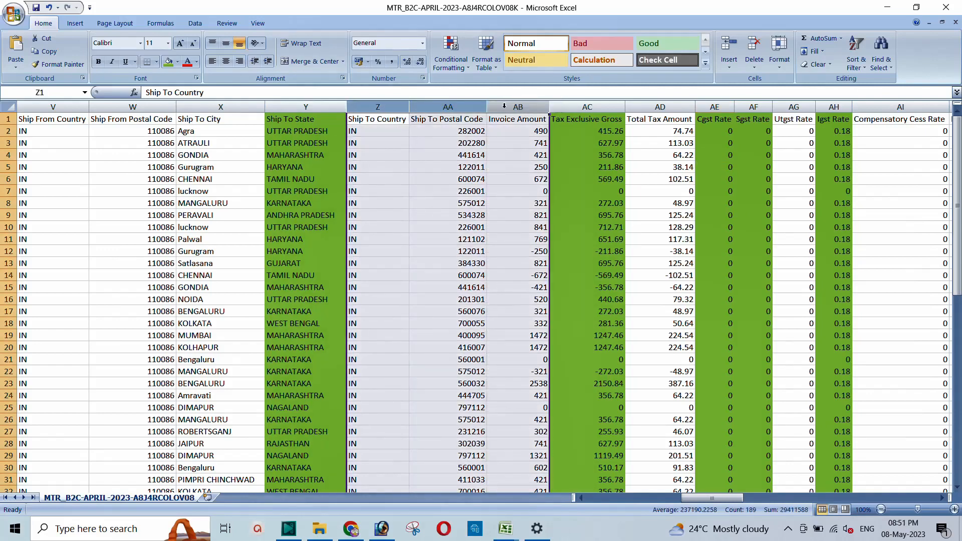
{"action": "right_click", "coordinate": [446, 107]}
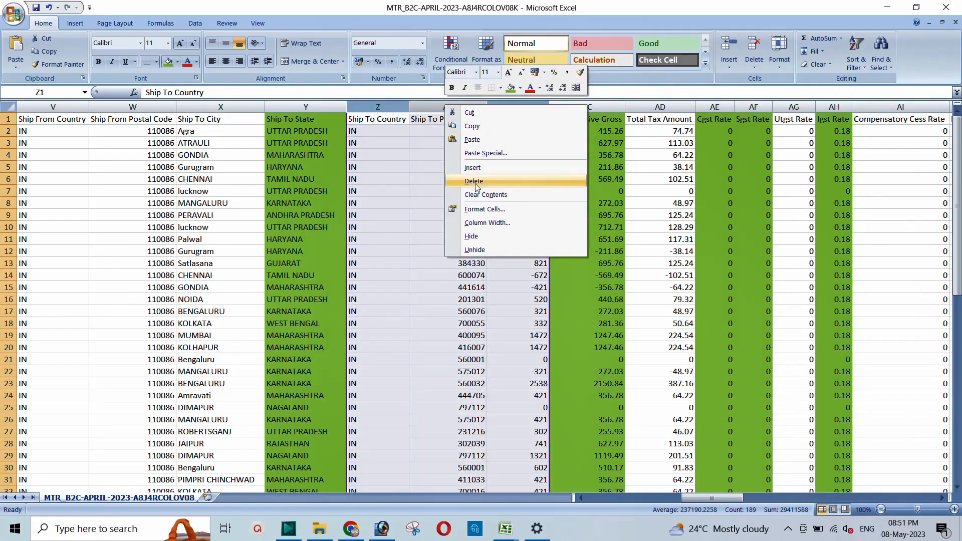
{"action": "left_click", "coordinate": [475, 183]}
Step: Delete the unhighlighted Total Tax Amount and Utgst Rate columns from between the green columns
{"action": "left_click", "coordinate": [455, 106]}
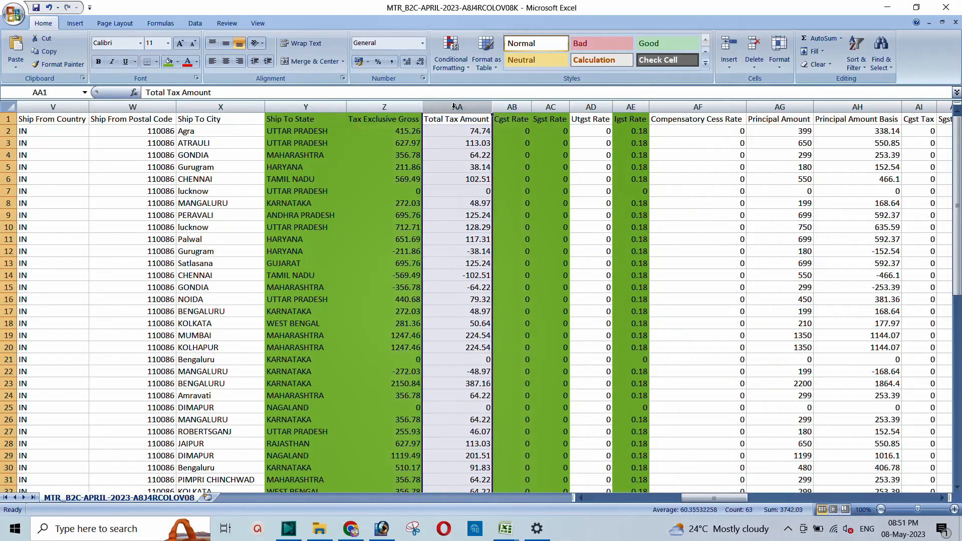
{"action": "right_click", "coordinate": [455, 106]}
{"action": "left_click", "coordinate": [475, 184]}
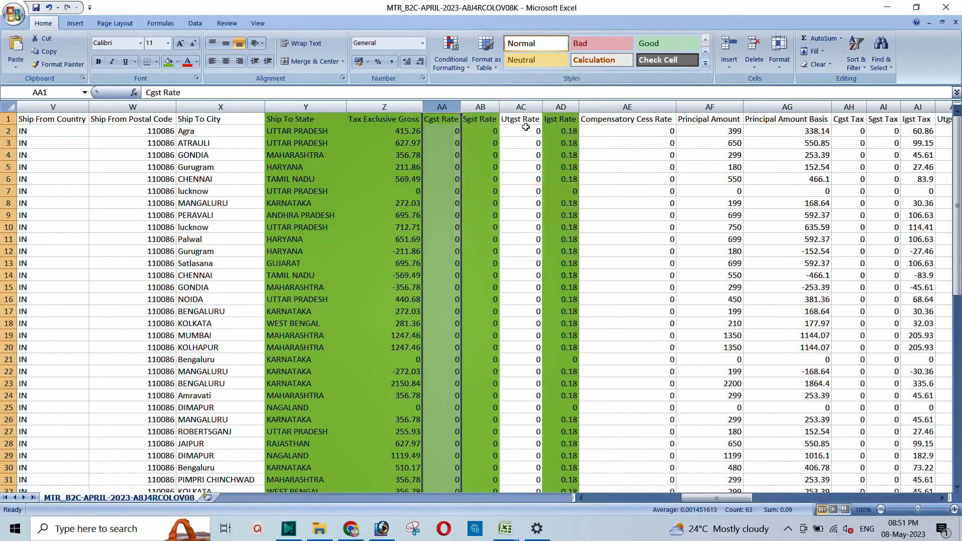
{"action": "left_click", "coordinate": [523, 106]}
{"action": "right_click", "coordinate": [532, 106]}
{"action": "left_click", "coordinate": [555, 182]}
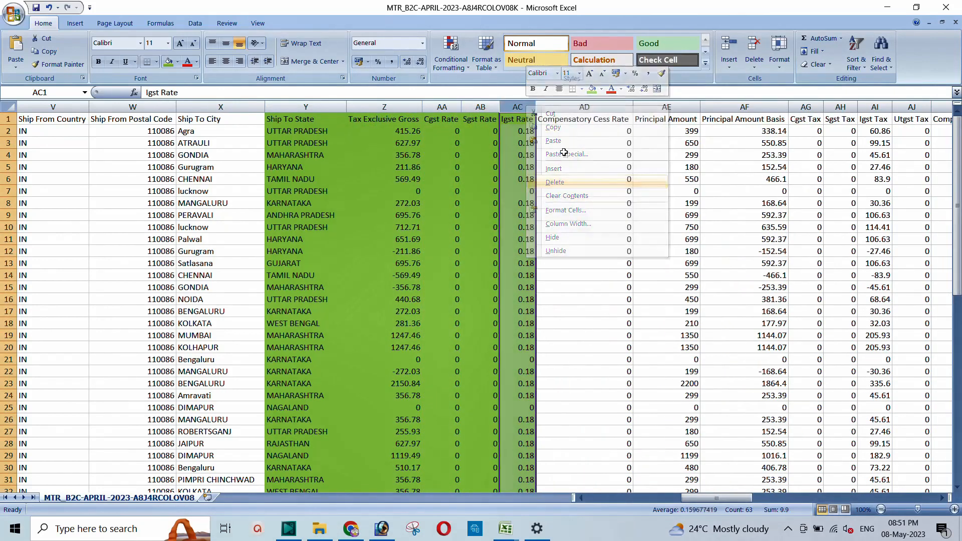
Step: Copy the green data range from the Ship To State header through the last Igst Rate entry, Y1 to AC63
{"action": "left_click", "coordinate": [563, 107]}
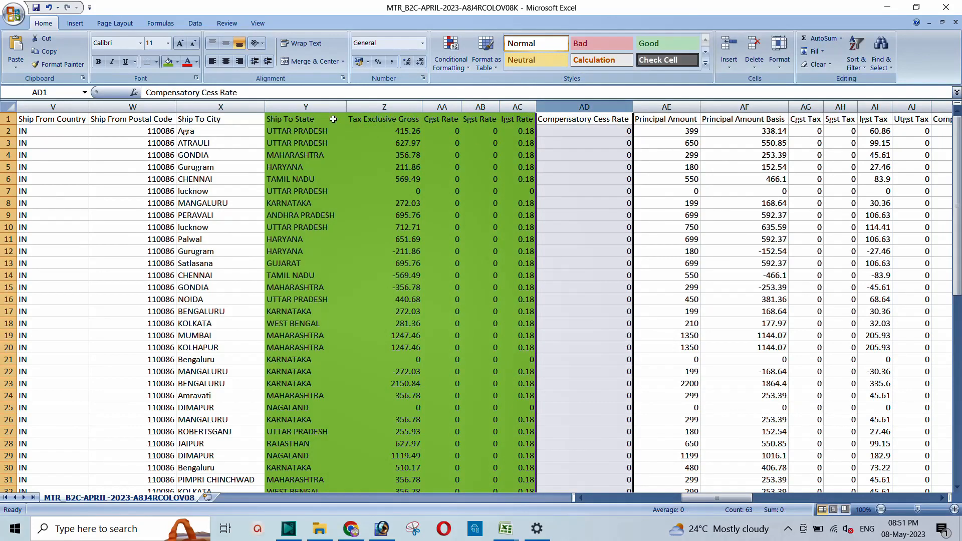
{"action": "left_click_drag", "start_coordinate": [302, 120], "coordinate": [506, 470]}
{"action": "right_click", "coordinate": [416, 290]}
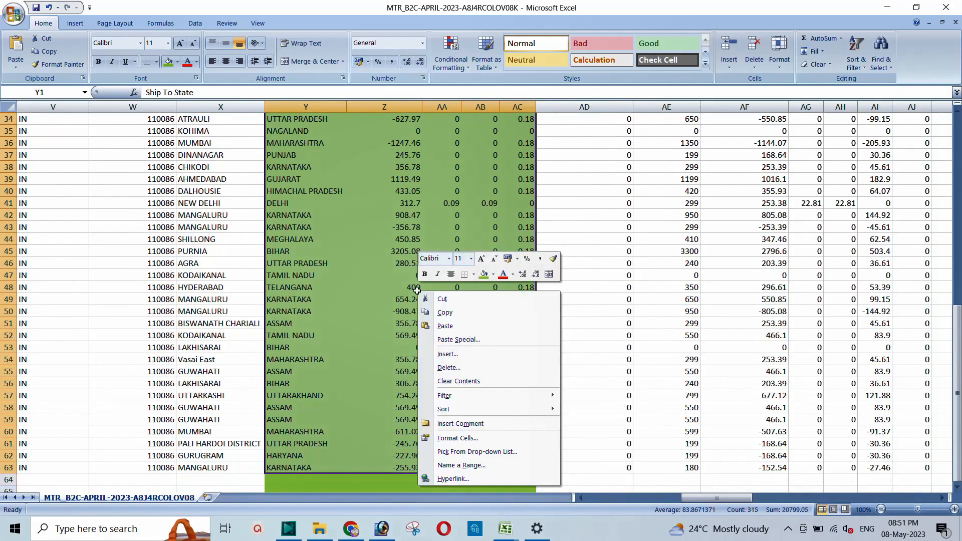
{"action": "left_click", "coordinate": [446, 311]}
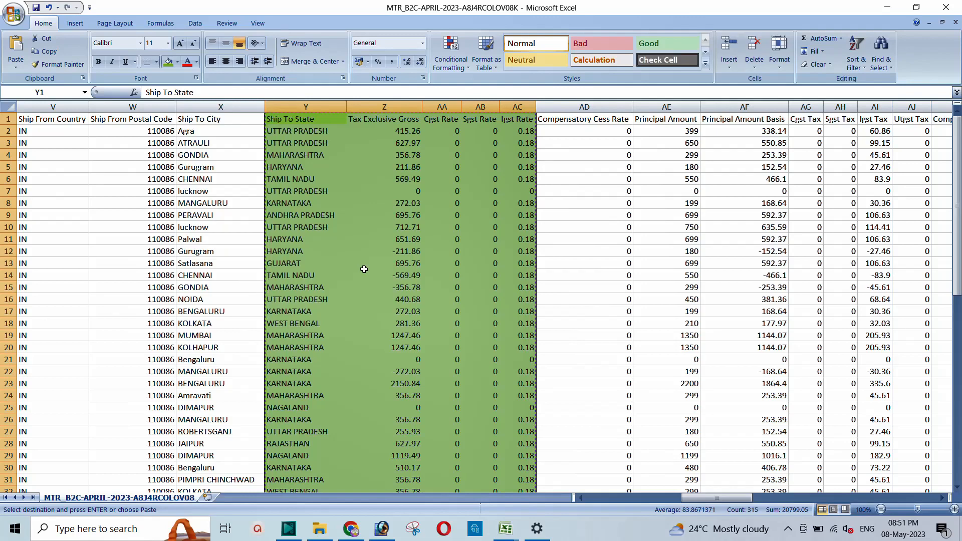
Step: Create a blank workbook and enter the headers Website in A1 and State in B1
{"action": "key", "text": "ctrl+n"}
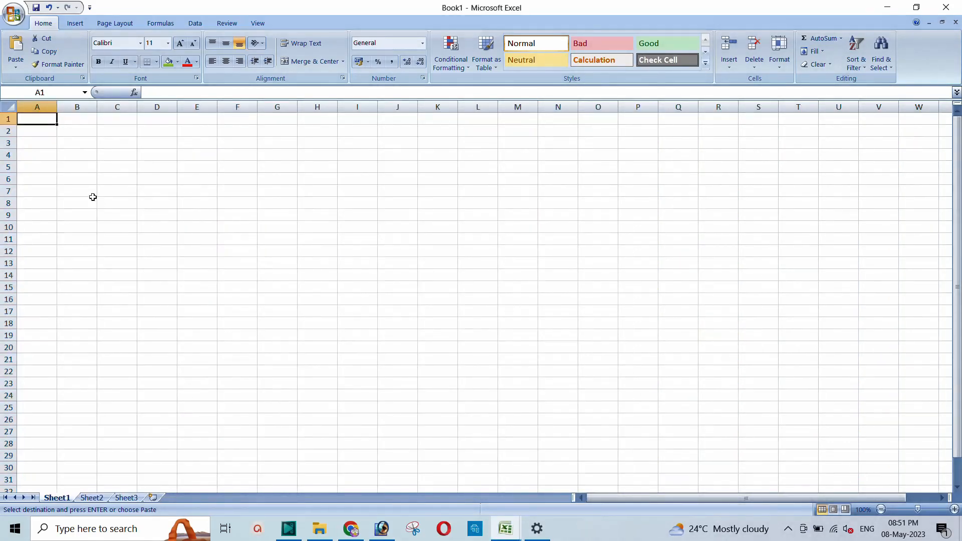
{"action": "type", "text": "We"}
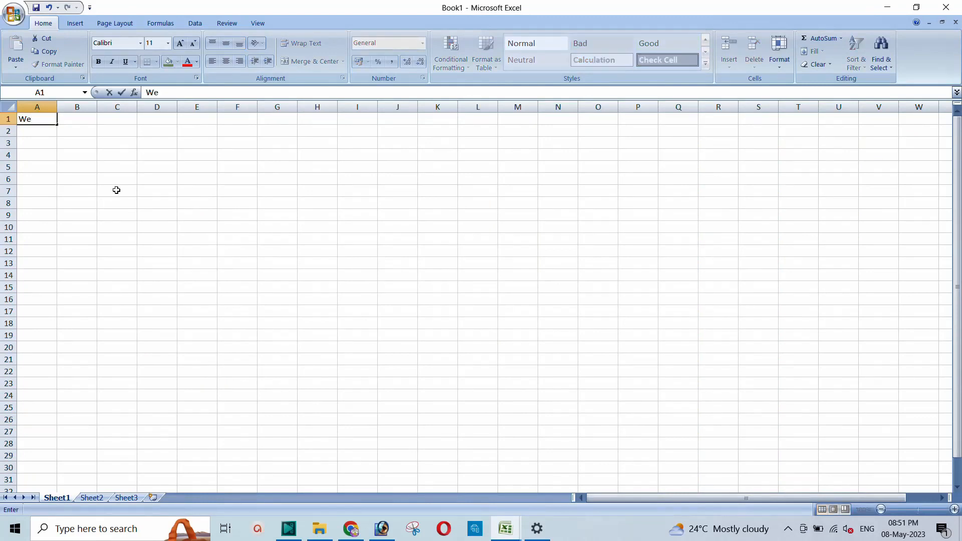
{"action": "type", "text": "bsite"}
{"action": "key", "text": "Return"}
{"action": "key", "text": "Up"}
{"action": "key", "text": "Right"}
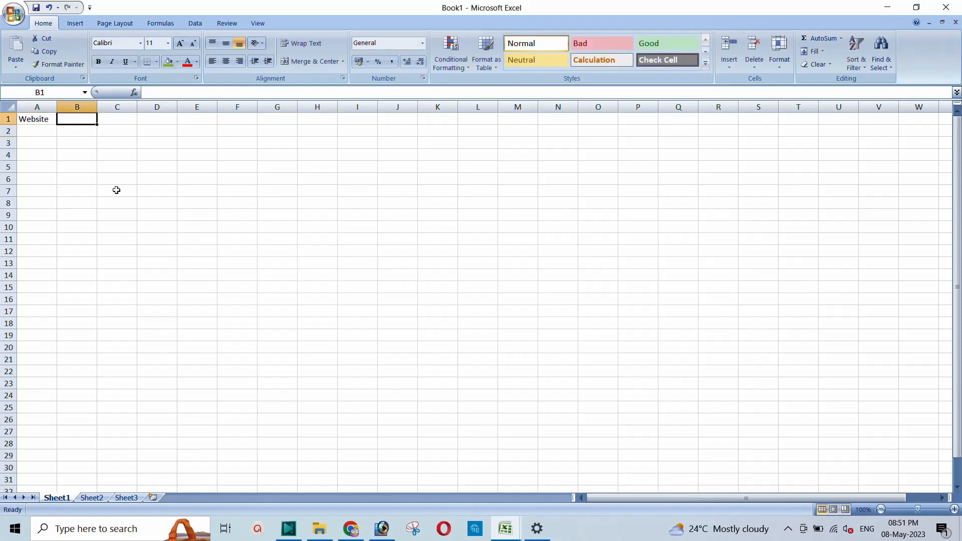
{"action": "type", "text": "S"}
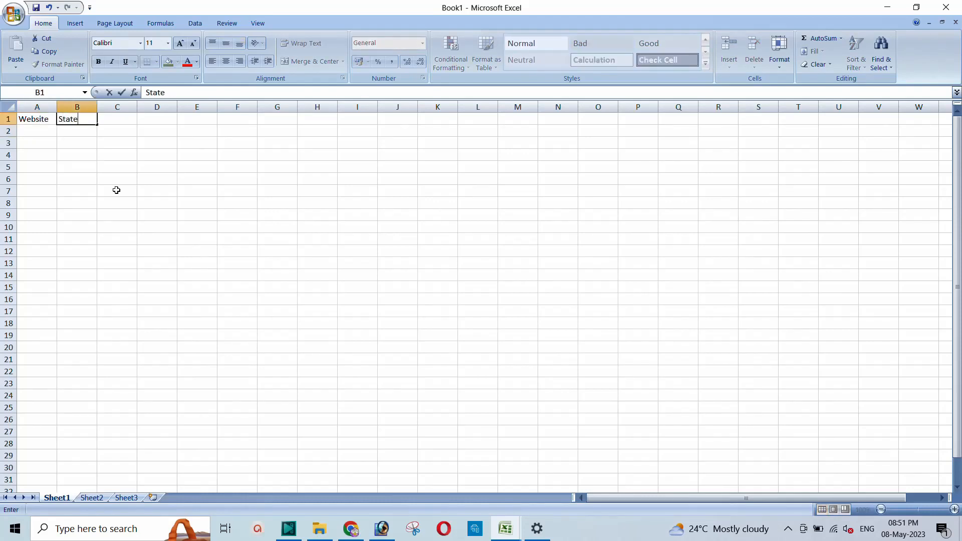
{"action": "type", "text": "tate"}
{"action": "key", "text": "Return"}
{"action": "key", "text": "Up"}
{"action": "key", "text": "Right"}
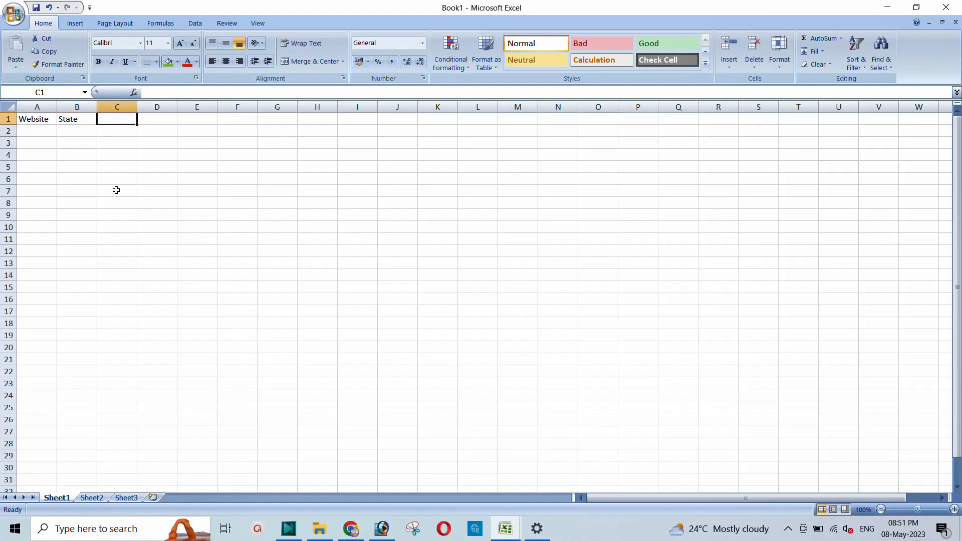
Step: Enter the headers GST % in C1 and Taxable Amount in D1, and auto-fit column D's width
{"action": "type", "text": "GST %"}
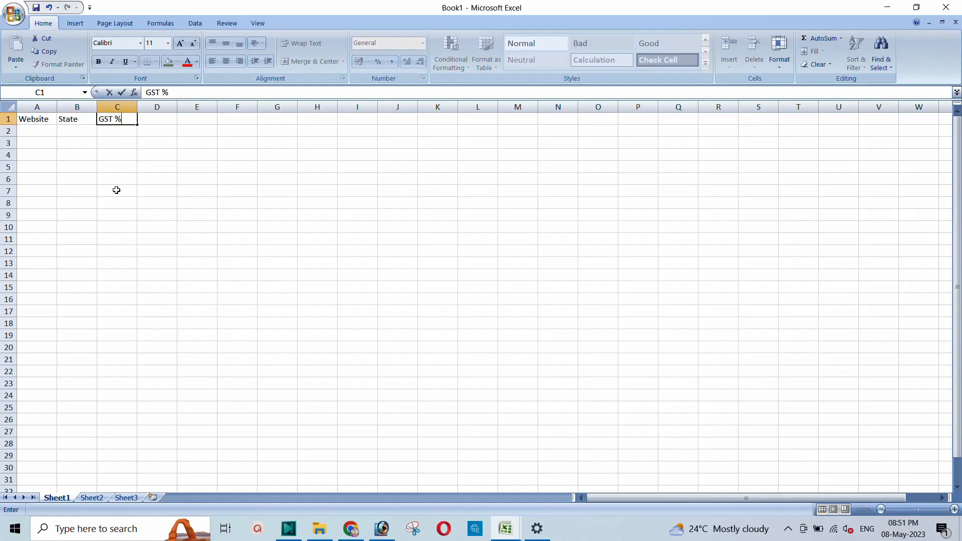
{"action": "key", "text": "Return"}
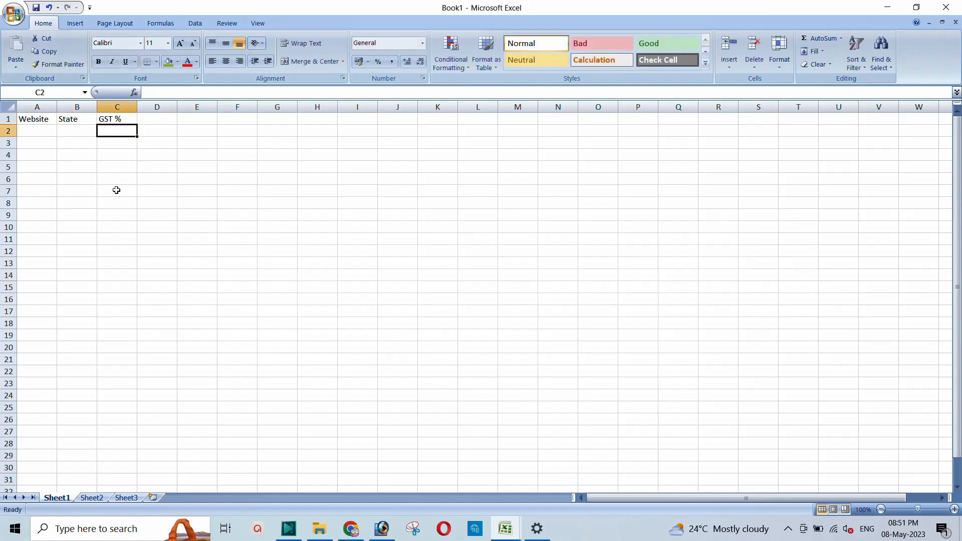
{"action": "key", "text": "Up"}
{"action": "key", "text": "Right"}
{"action": "type", "text": "Ta"}
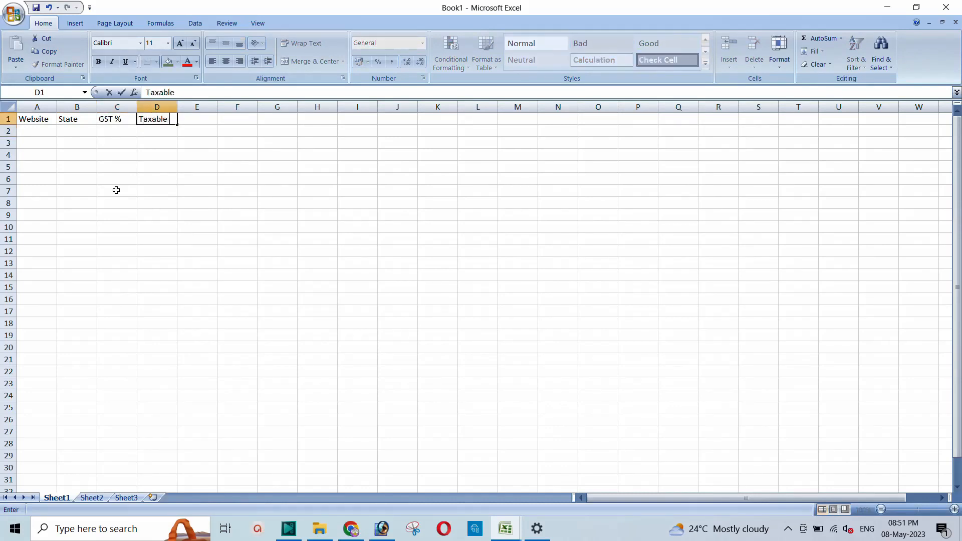
{"action": "type", "text": "xable Amount"}
{"action": "key", "text": "Return"}
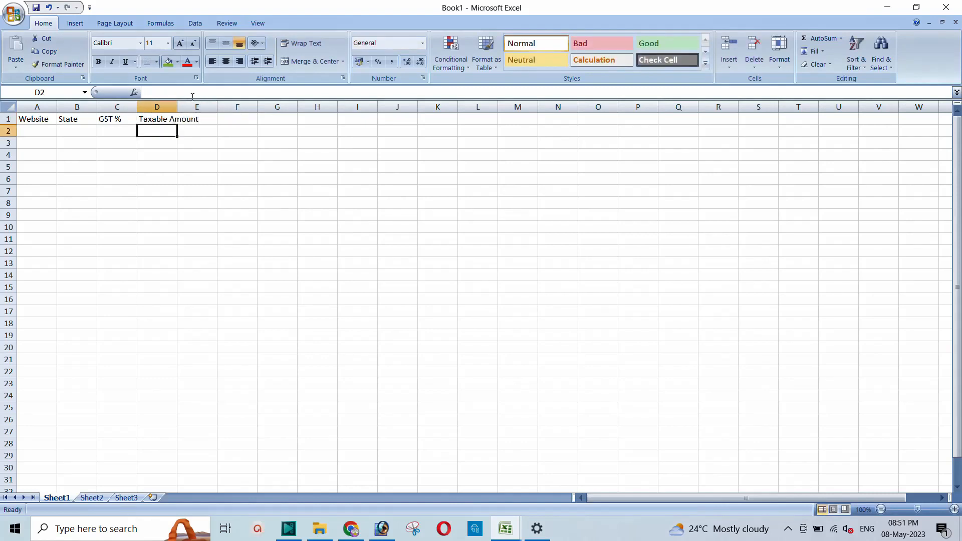
{"action": "double_click", "coordinate": [177, 105]}
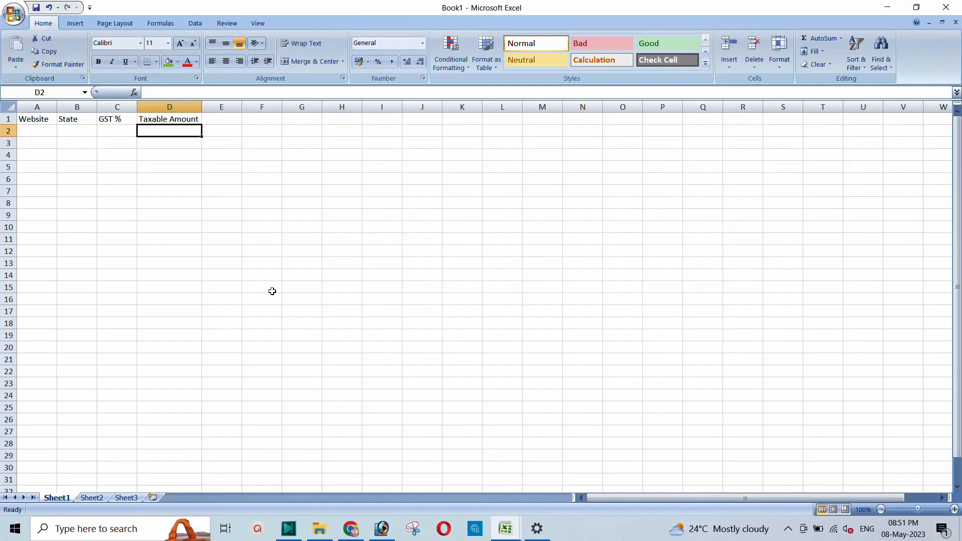
{"action": "key", "text": "alt+Tab"}
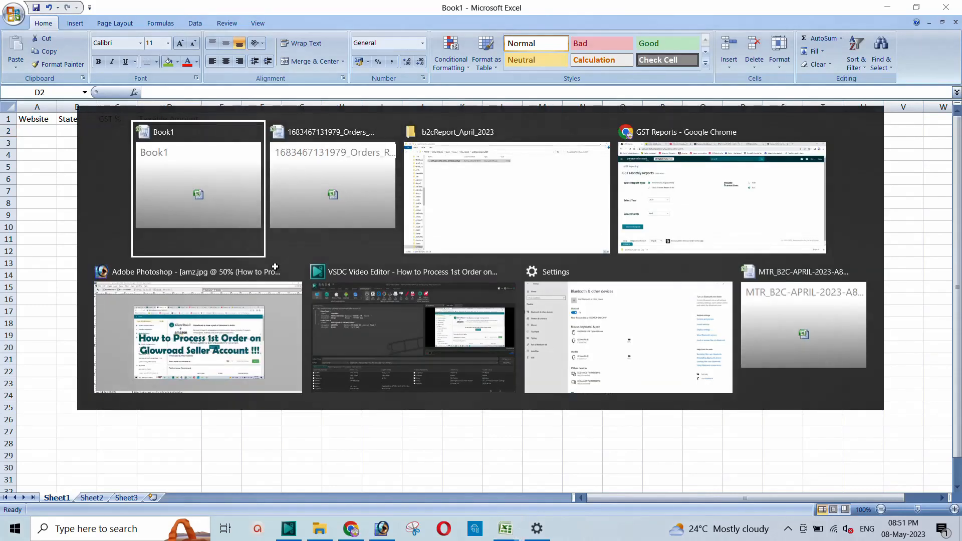
{"action": "key", "text": "alt+Tab"}
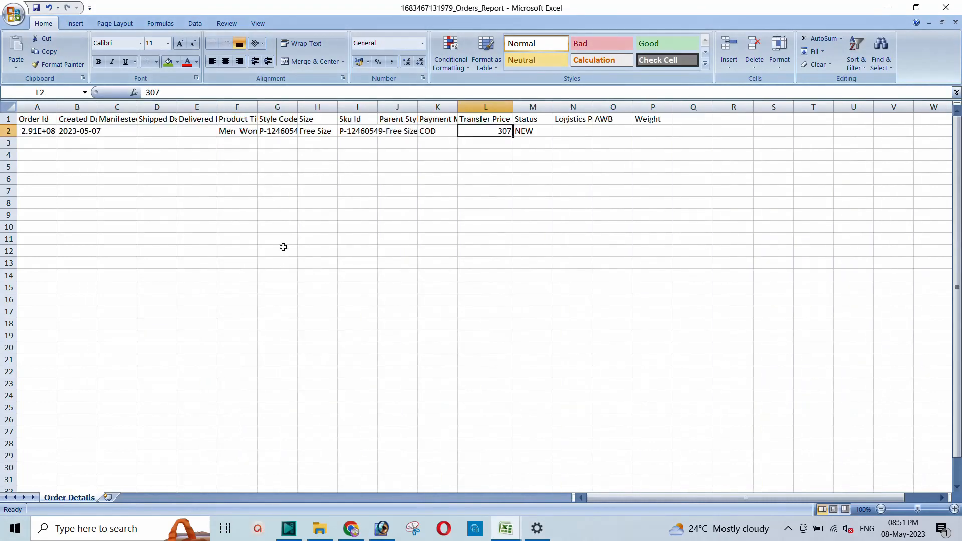
{"action": "key", "text": "alt+Tab"}
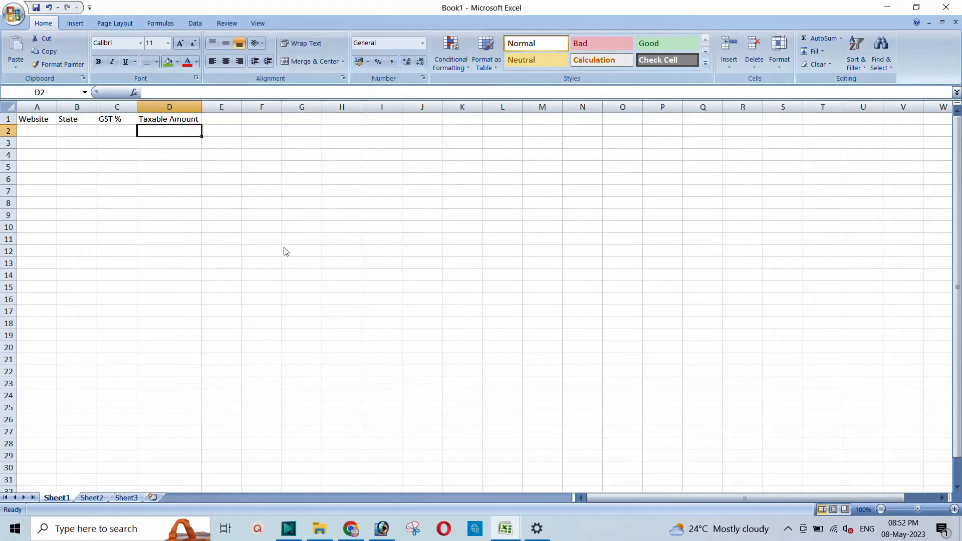
{"action": "left_click", "coordinate": [498, 526]}
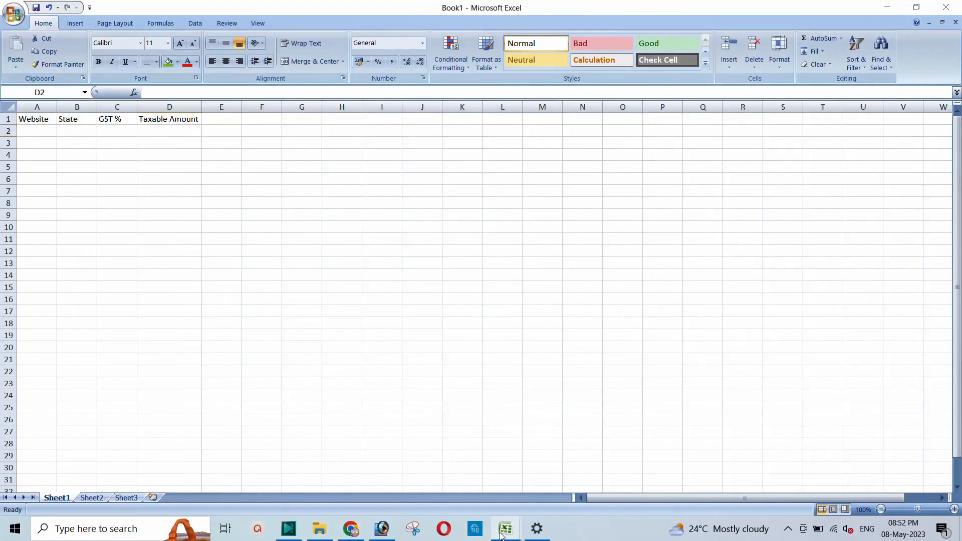
{"action": "left_click", "coordinate": [378, 450]}
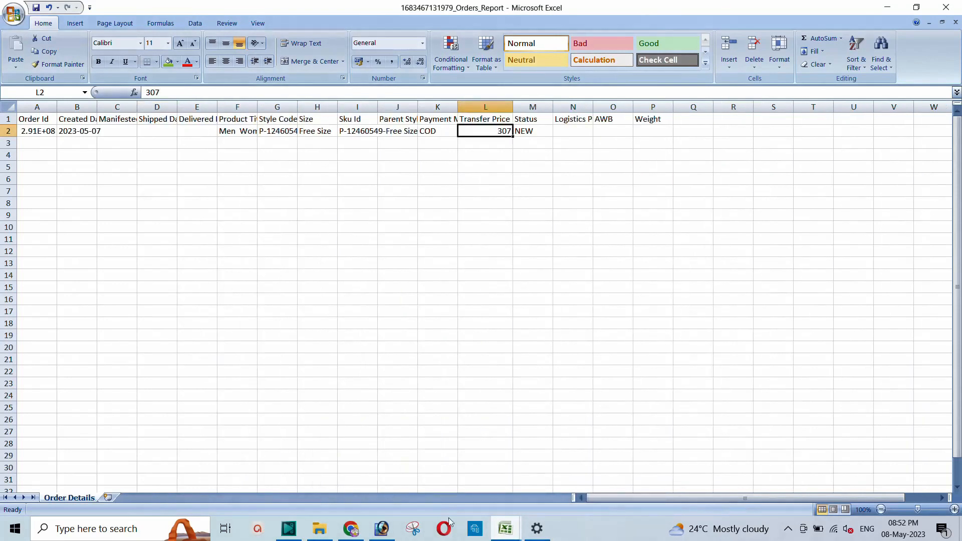
{"action": "left_click", "coordinate": [505, 529]}
{"action": "left_click", "coordinate": [599, 486]}
{"action": "mouse_move", "coordinate": [537, 529]}
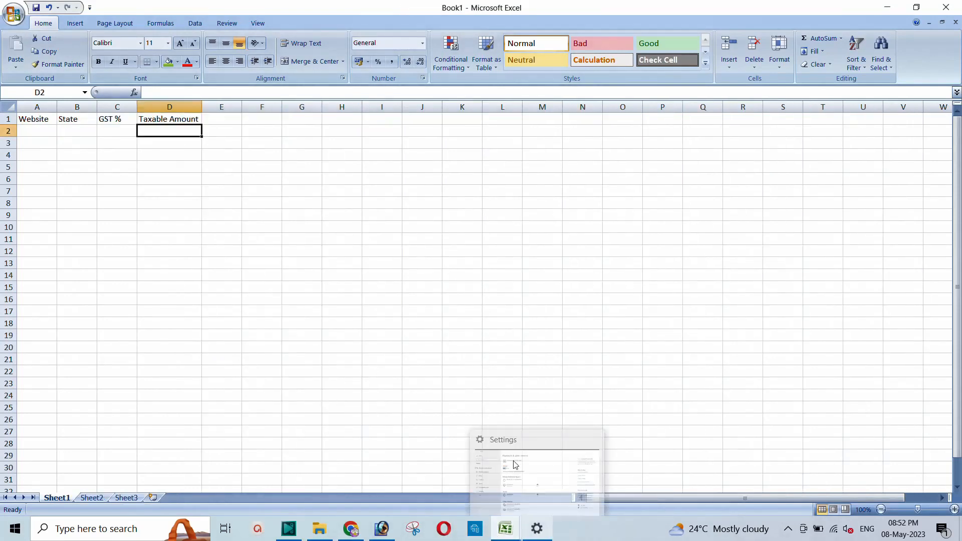
{"action": "left_click", "coordinate": [956, 22]}
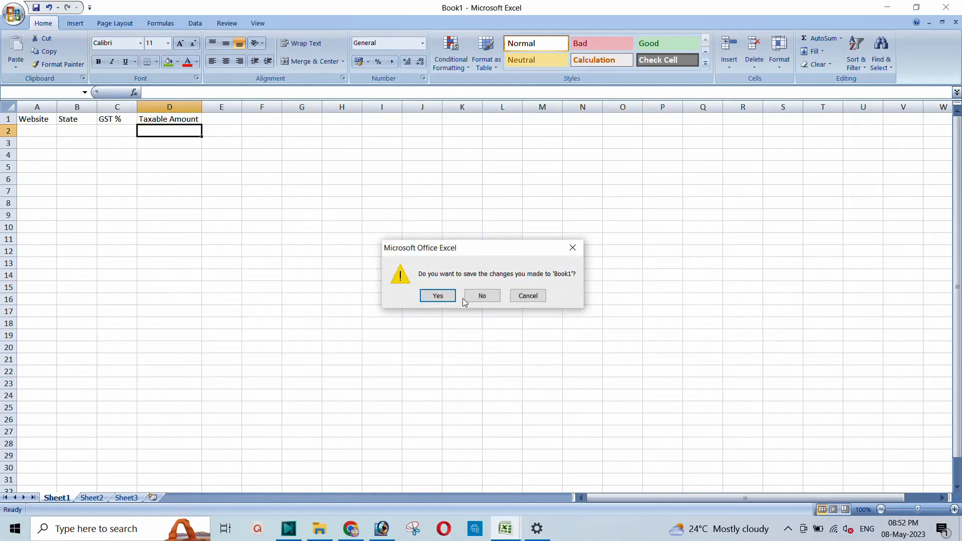
{"action": "left_click", "coordinate": [573, 248]}
Step: Copy the green range Y1 to AC63 from the MTR_B2C-APRIL-2023 report and paste it into Book1 starting at F1
{"action": "mouse_move", "coordinate": [506, 535]}
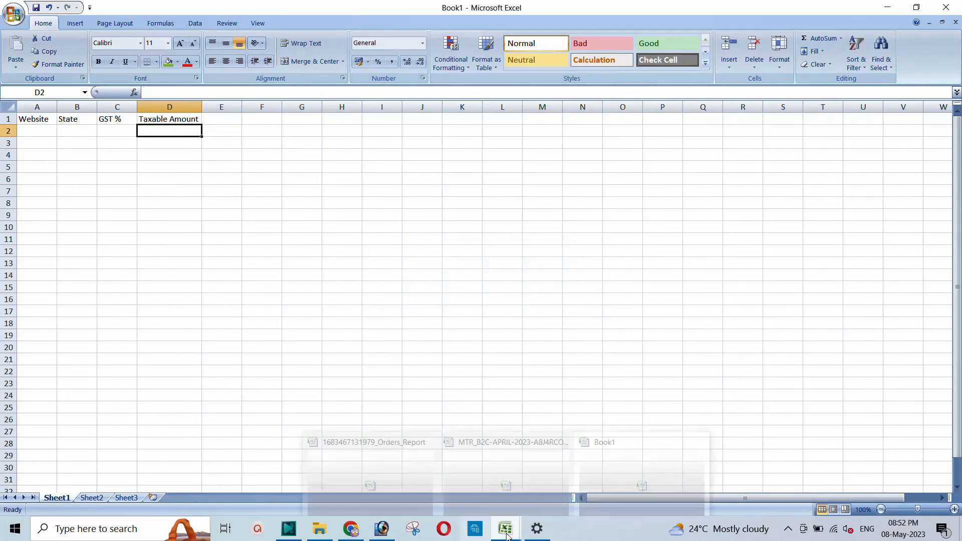
{"action": "left_click", "coordinate": [494, 468]}
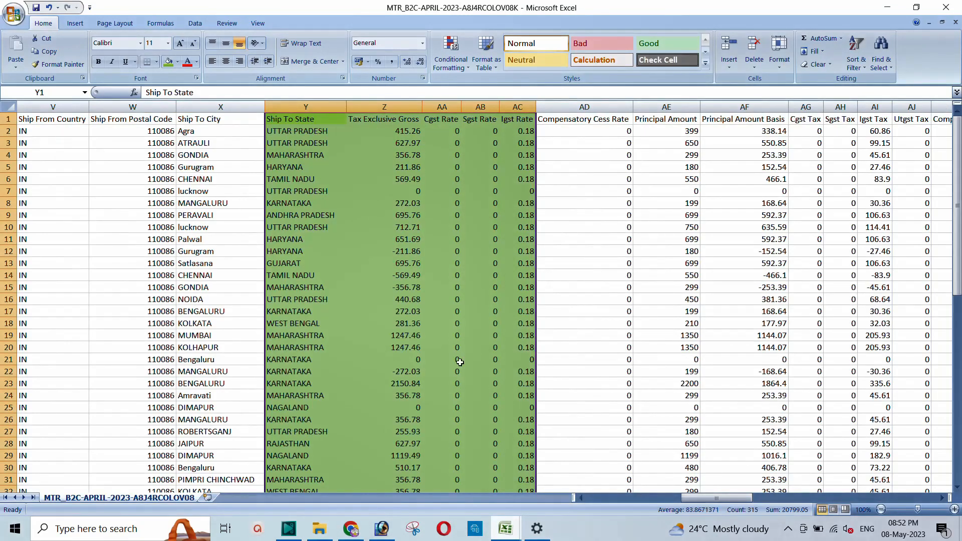
{"action": "right_click", "coordinate": [336, 149]}
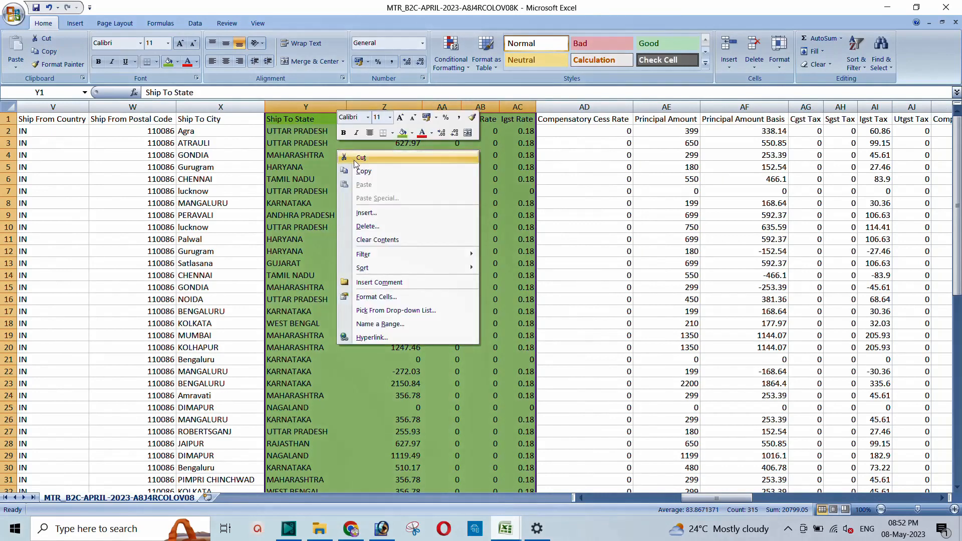
{"action": "left_click", "coordinate": [364, 170]}
{"action": "mouse_move", "coordinate": [540, 538]}
{"action": "mouse_move", "coordinate": [506, 528]}
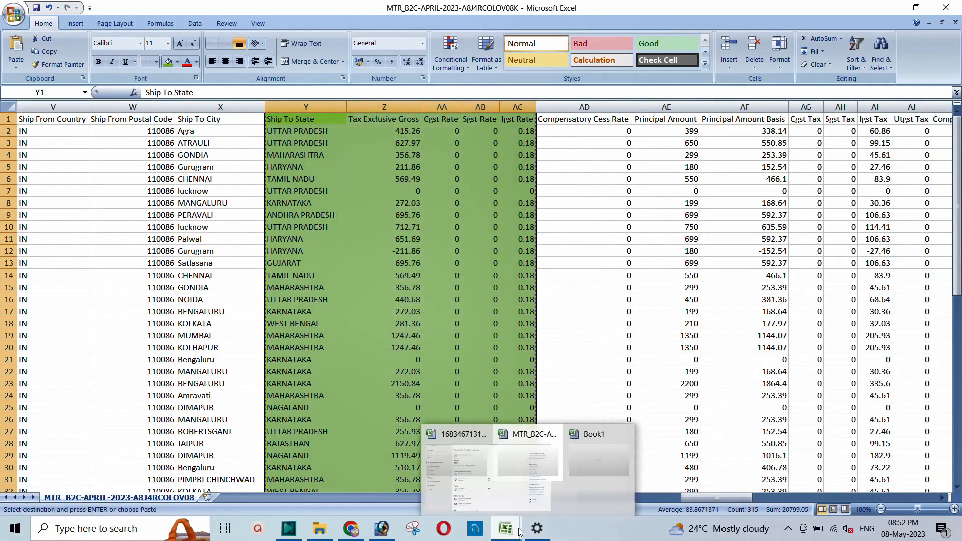
{"action": "left_click", "coordinate": [612, 460]}
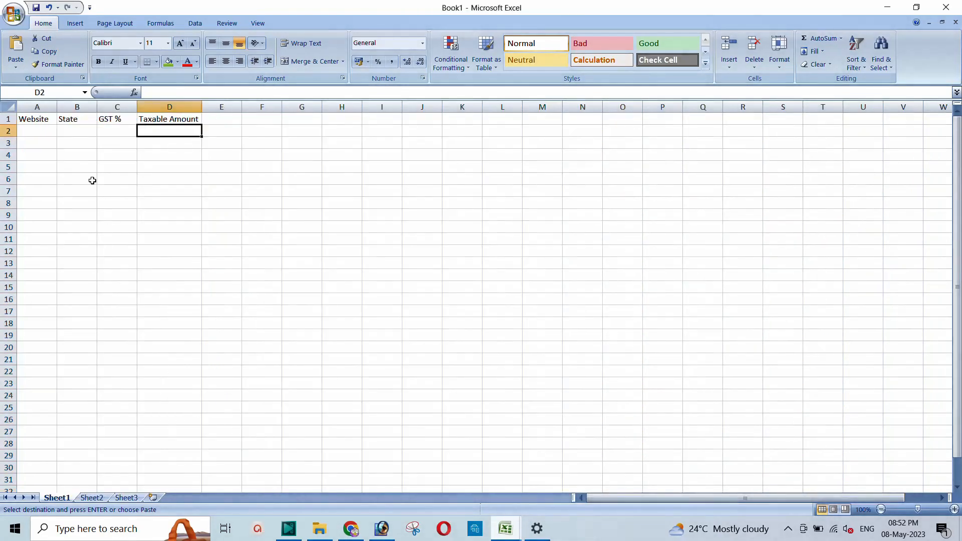
{"action": "left_click", "coordinate": [264, 119]}
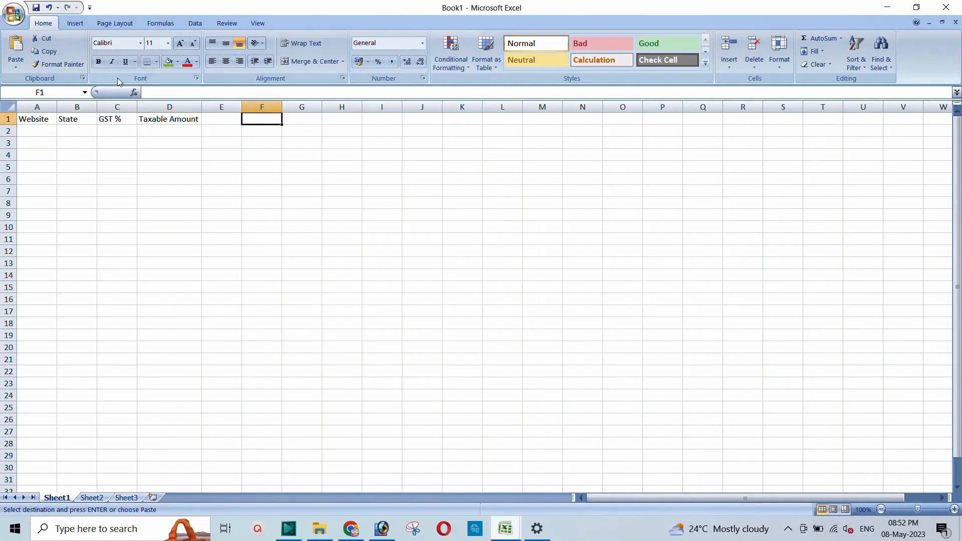
{"action": "left_click", "coordinate": [19, 52]}
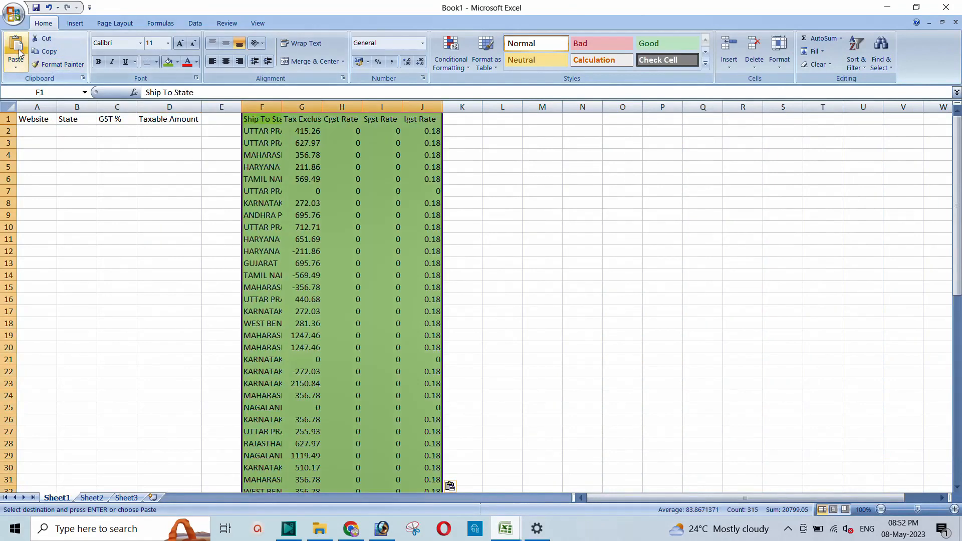
Step: Set the Igst Rate of the Delhi row, cell J41, to 0.18
{"action": "left_click", "coordinate": [303, 144]}
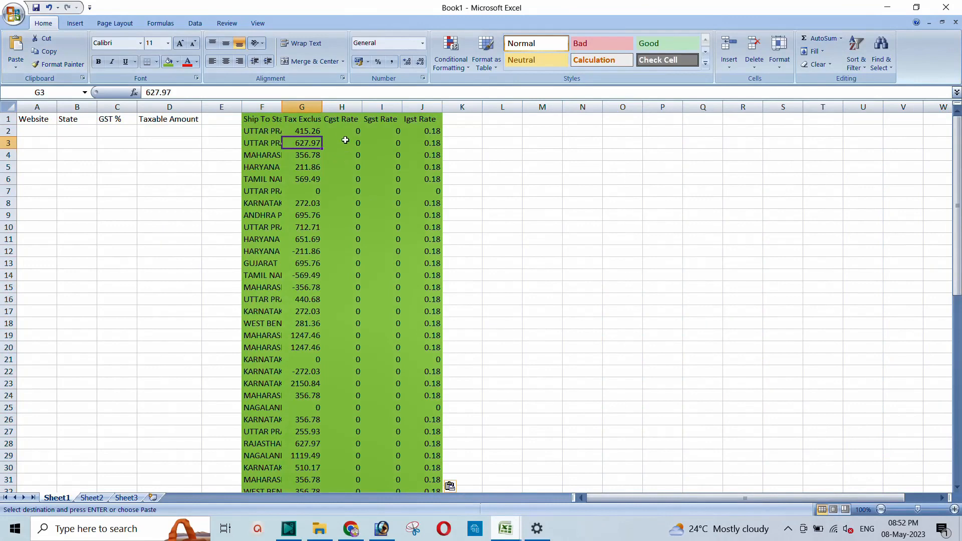
{"action": "left_click_drag", "start_coordinate": [341, 120], "coordinate": [373, 119]}
{"action": "scroll", "coordinate": [335, 227], "scroll_direction": "down", "scroll_amount": 7}
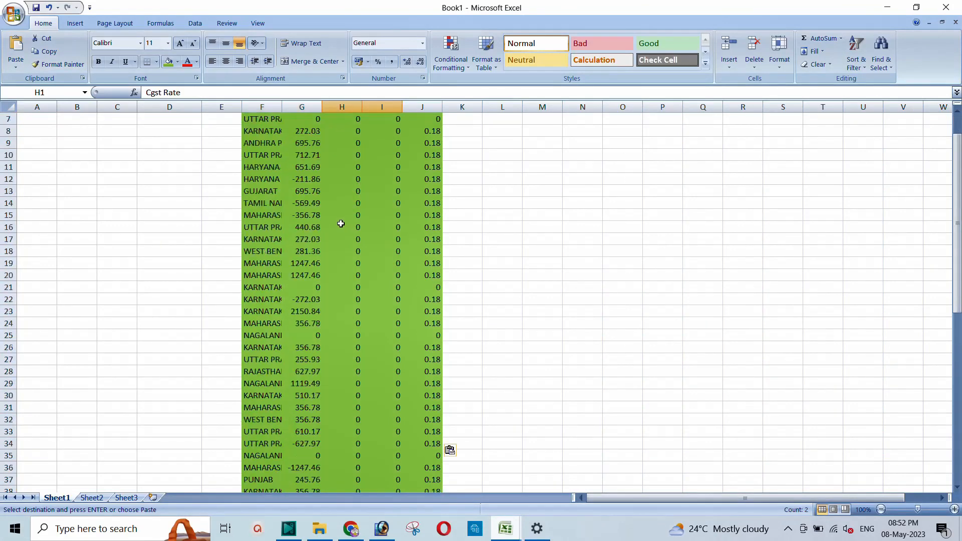
{"action": "left_click", "coordinate": [438, 348]}
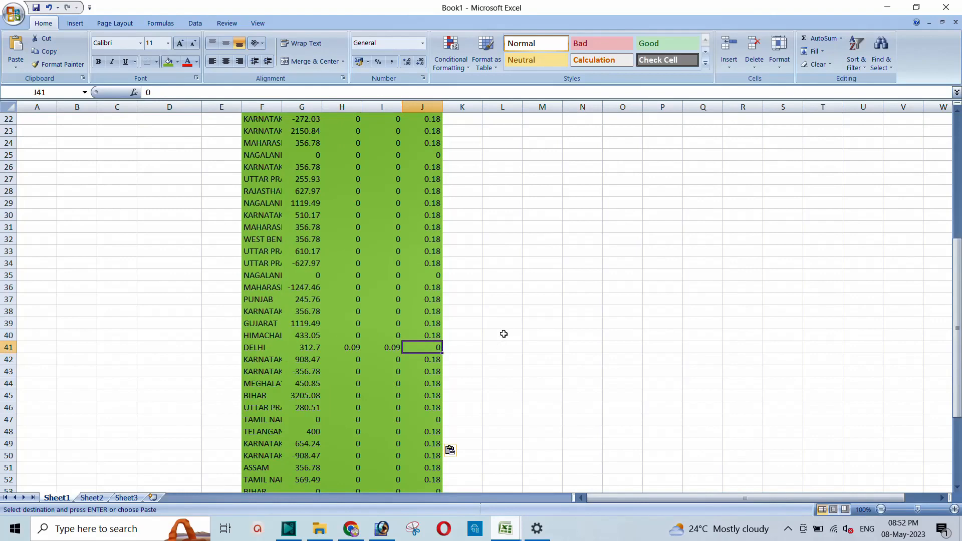
{"action": "key", "text": "Return"}
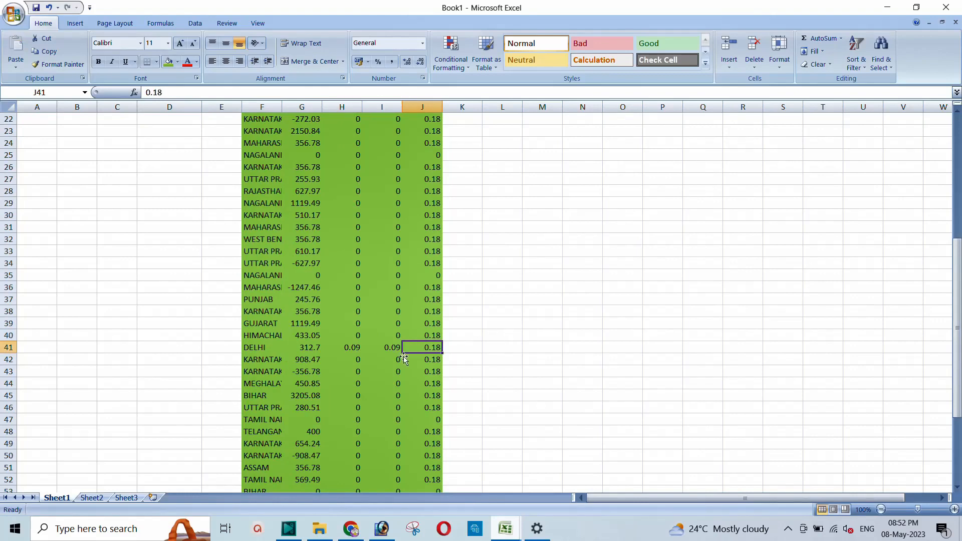
Step: Check the pasted rates down to the last row and delete the Cgst Rate and Sgst Rate columns, H and I
{"action": "scroll", "coordinate": [326, 348], "scroll_direction": "down", "scroll_amount": 4}
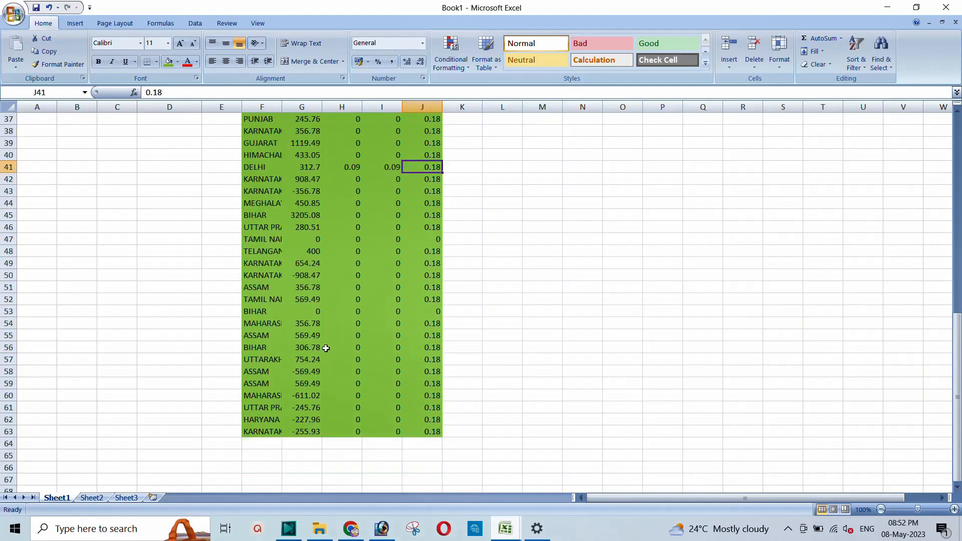
{"action": "scroll", "coordinate": [333, 337], "scroll_direction": "up", "scroll_amount": 11}
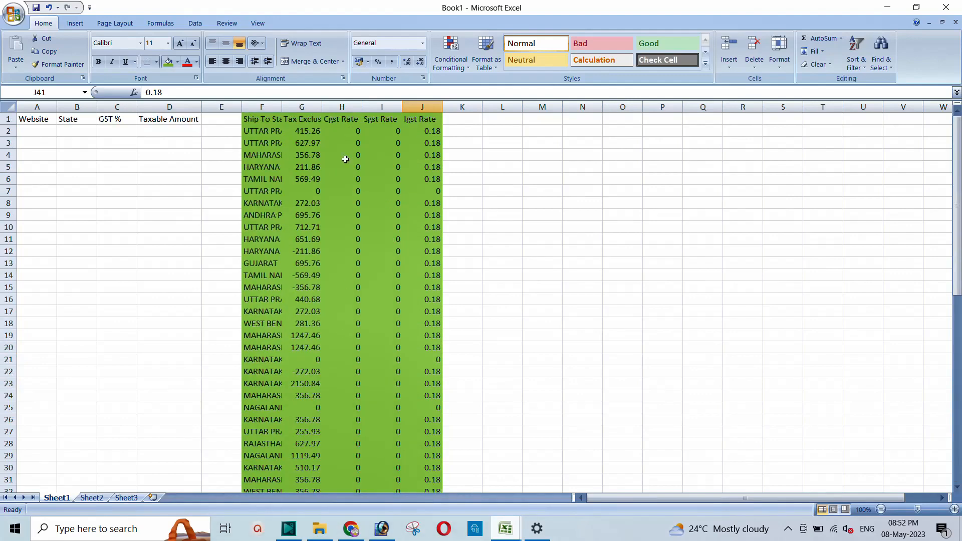
{"action": "scroll", "coordinate": [340, 200], "scroll_direction": "down", "scroll_amount": 6}
{"action": "scroll", "coordinate": [444, 192], "scroll_direction": "up", "scroll_amount": 6}
{"action": "scroll", "coordinate": [417, 269], "scroll_direction": "down", "scroll_amount": 7}
{"action": "scroll", "coordinate": [384, 346], "scroll_direction": "down", "scroll_amount": 7}
{"action": "left_click_drag", "start_coordinate": [342, 107], "coordinate": [373, 101]}
{"action": "right_click", "coordinate": [373, 101]}
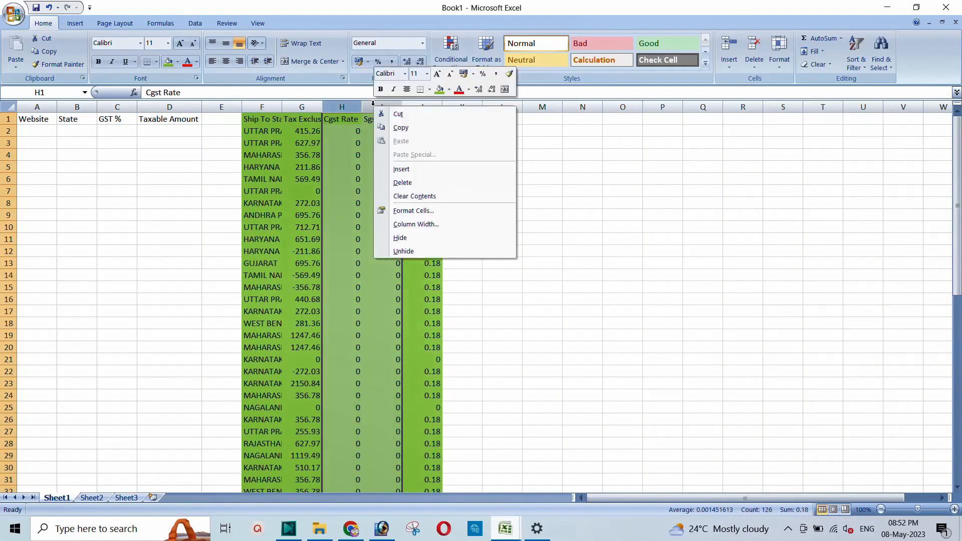
{"action": "left_click", "coordinate": [401, 181]}
{"action": "left_click", "coordinate": [313, 166]}
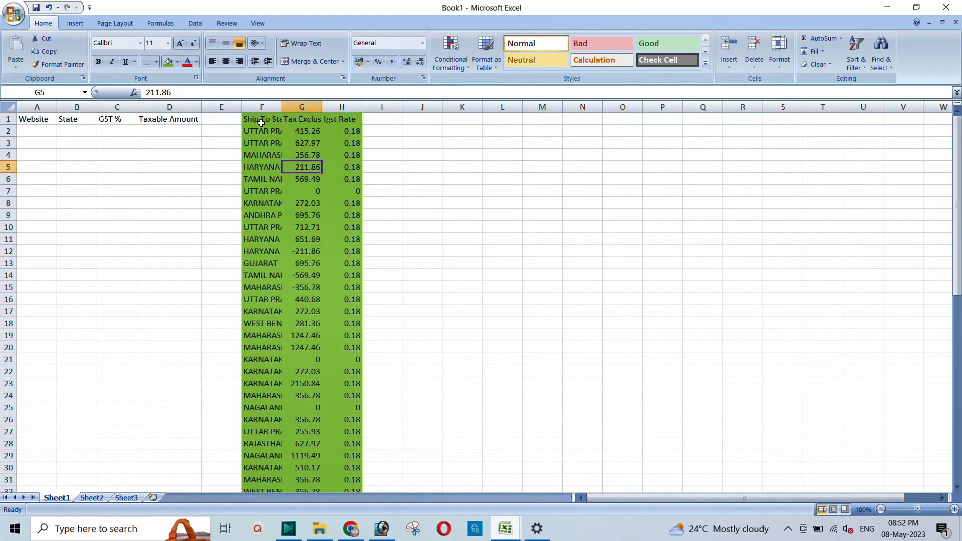
{"action": "left_click_drag", "start_coordinate": [259, 127], "coordinate": [351, 498]}
{"action": "scroll", "coordinate": [334, 391], "scroll_direction": "up", "scroll_amount": 7}
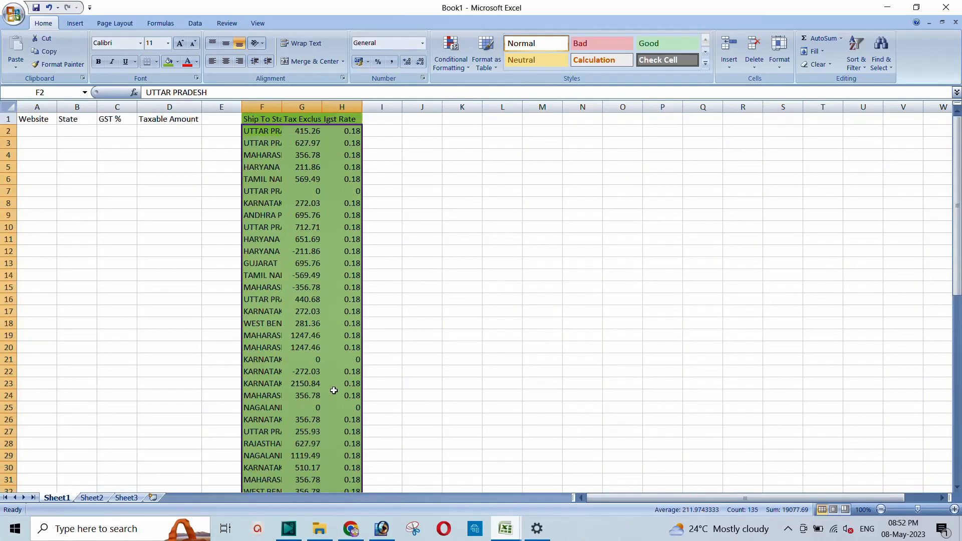
{"action": "left_click", "coordinate": [248, 145]}
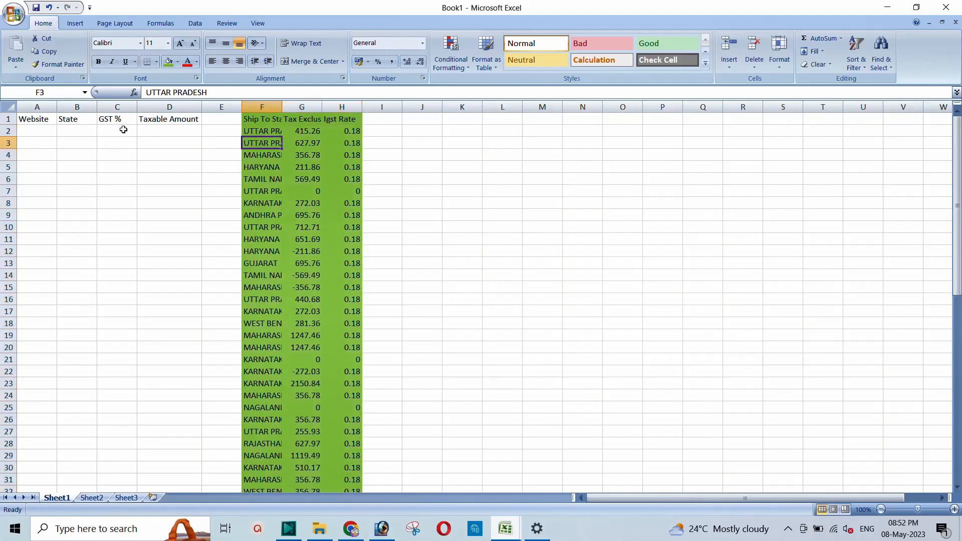
Step: Move the Ship To State entries F2 to F63 under the State header starting at B2, and auto-fit column B's width
{"action": "left_click_drag", "start_coordinate": [260, 131], "coordinate": [267, 463]}
{"action": "key", "text": "ctrl+c"}
{"action": "scroll", "coordinate": [250, 441], "scroll_direction": "up", "scroll_amount": 11}
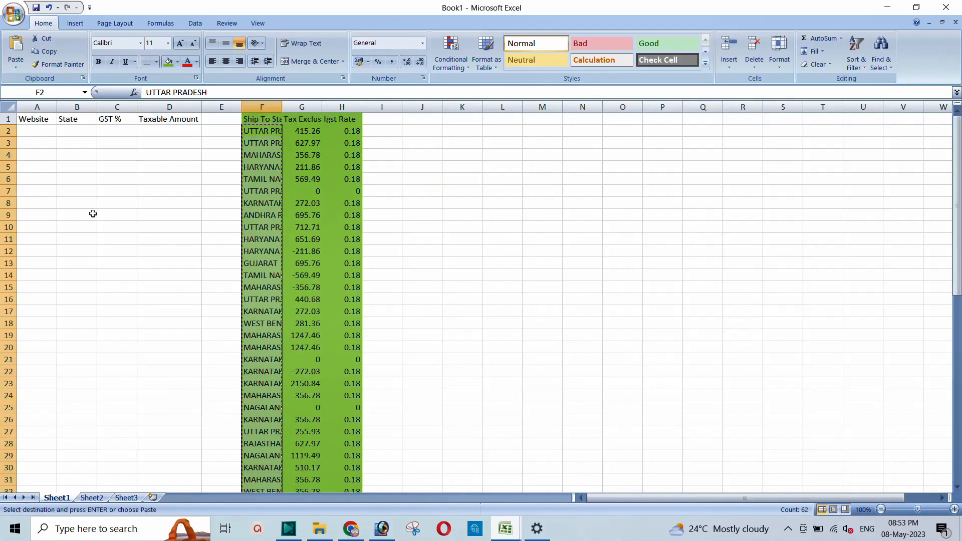
{"action": "left_click", "coordinate": [73, 132]}
{"action": "key", "text": "ctrl+v"}
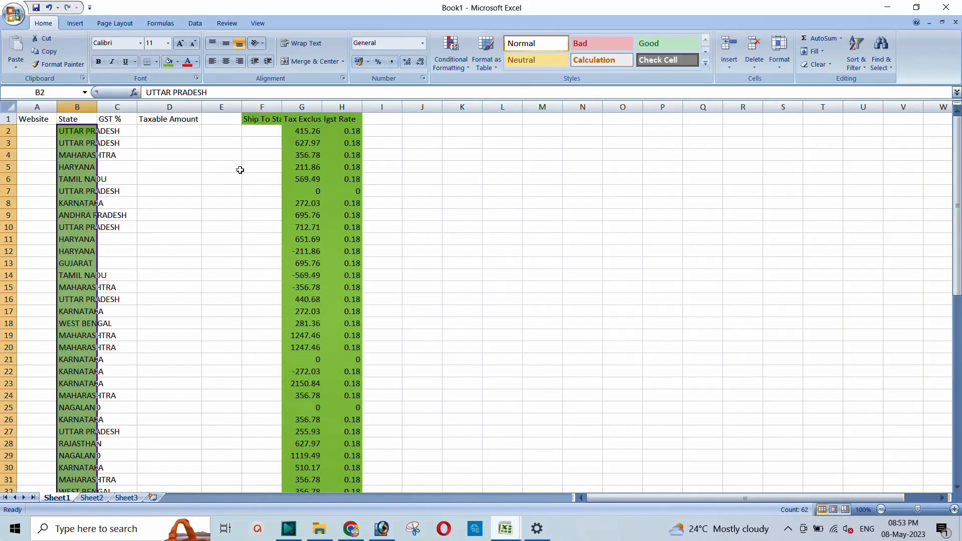
{"action": "double_click", "coordinate": [100, 111]}
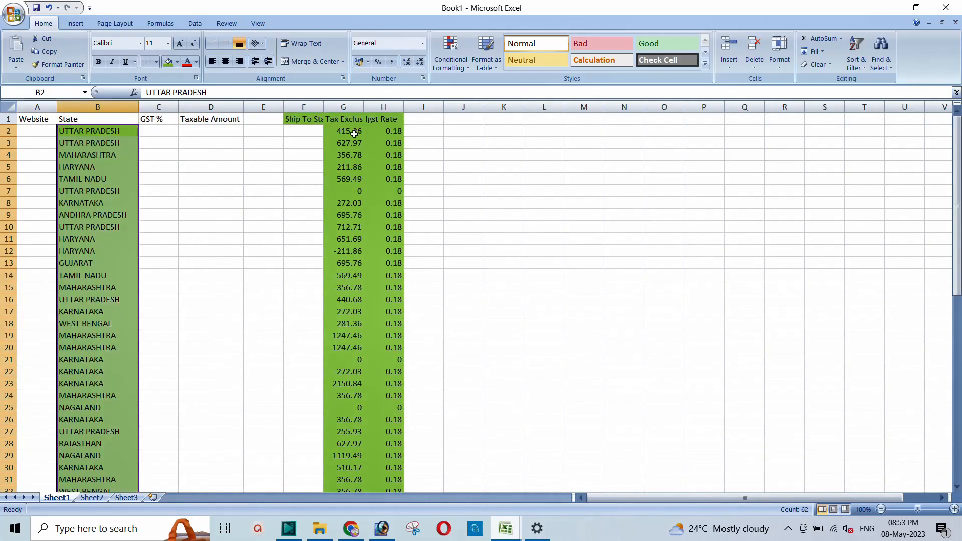
Step: Move the Igst Rate entries H2 to H63 under the GST % header starting at C2
{"action": "left_click_drag", "start_coordinate": [390, 130], "coordinate": [401, 502]}
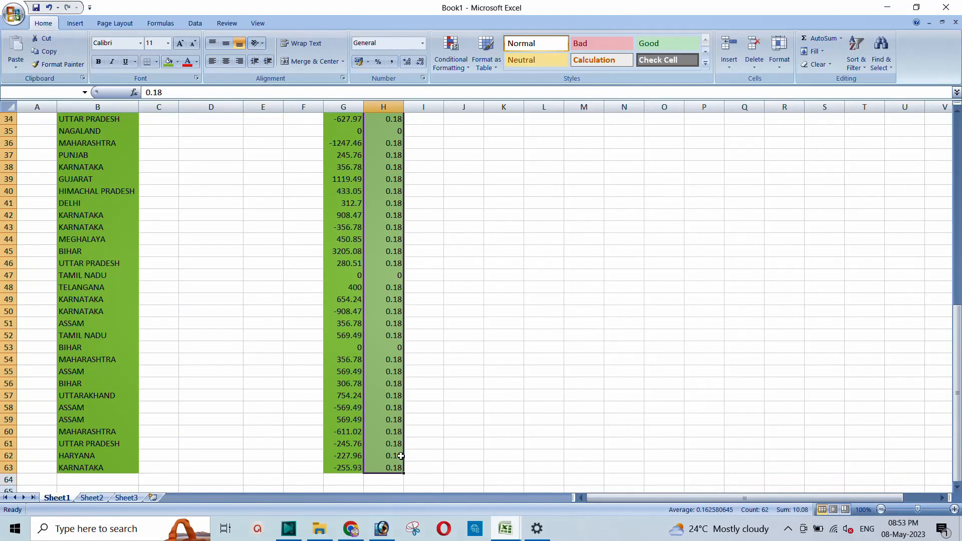
{"action": "key", "text": "ctrl+c"}
{"action": "scroll", "coordinate": [242, 181], "scroll_direction": "up", "scroll_amount": 11}
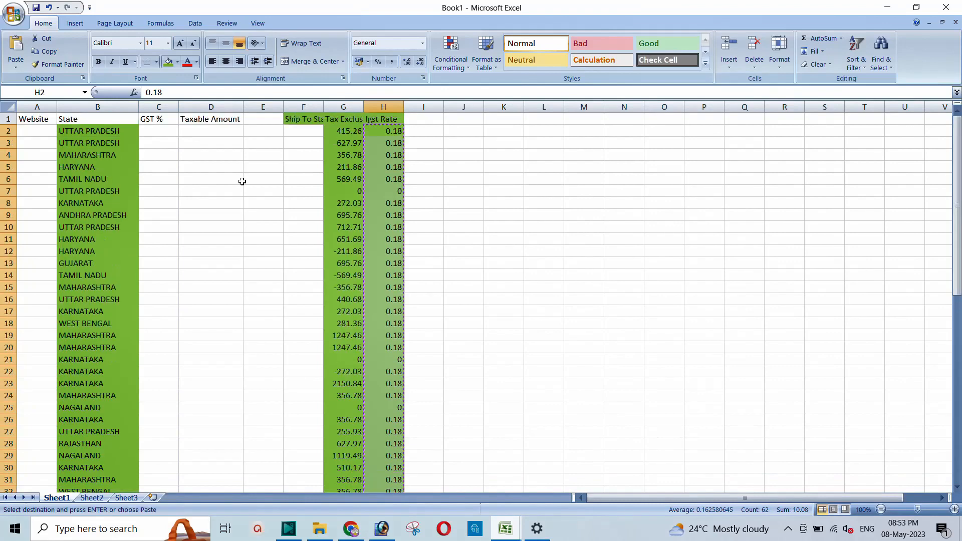
{"action": "left_click", "coordinate": [169, 129]}
{"action": "key", "text": "Return"}
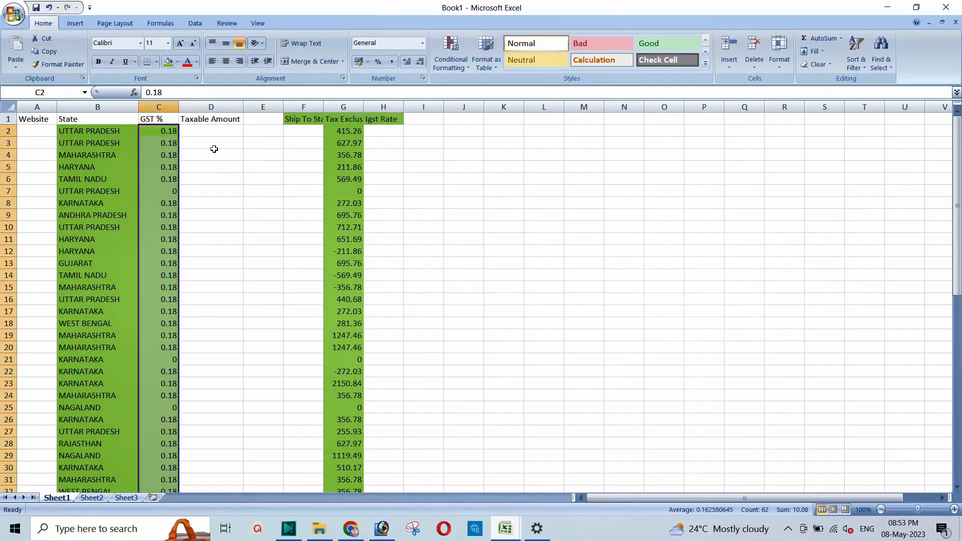
Step: Move the Tax Exclusive Gross amounts G2 to G63 under the Taxable Amount header starting at D2
{"action": "left_click", "coordinate": [199, 133]}
{"action": "left_click_drag", "start_coordinate": [342, 130], "coordinate": [354, 467]}
{"action": "key", "text": "ctrl+c"}
{"action": "scroll", "coordinate": [354, 457], "scroll_direction": "up", "scroll_amount": 11}
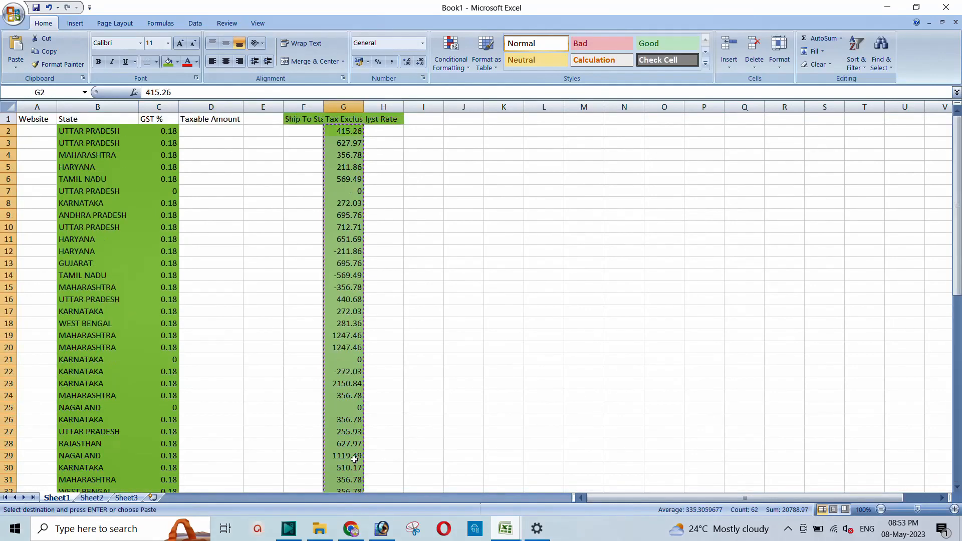
{"action": "left_click", "coordinate": [202, 132]}
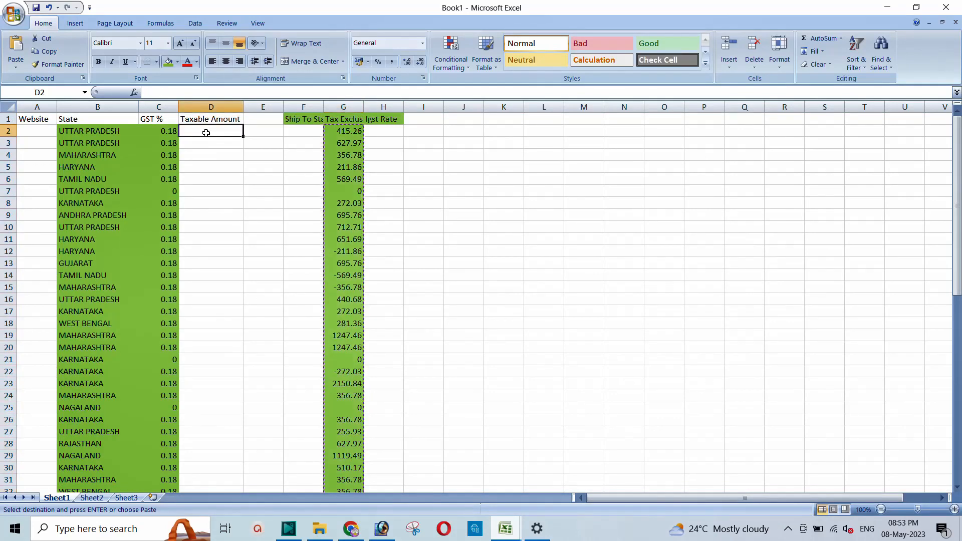
{"action": "key", "text": "ctrl+v"}
Step: Delete the emptied columns F to H along with their leftover green headers
{"action": "left_click_drag", "start_coordinate": [290, 107], "coordinate": [381, 108]}
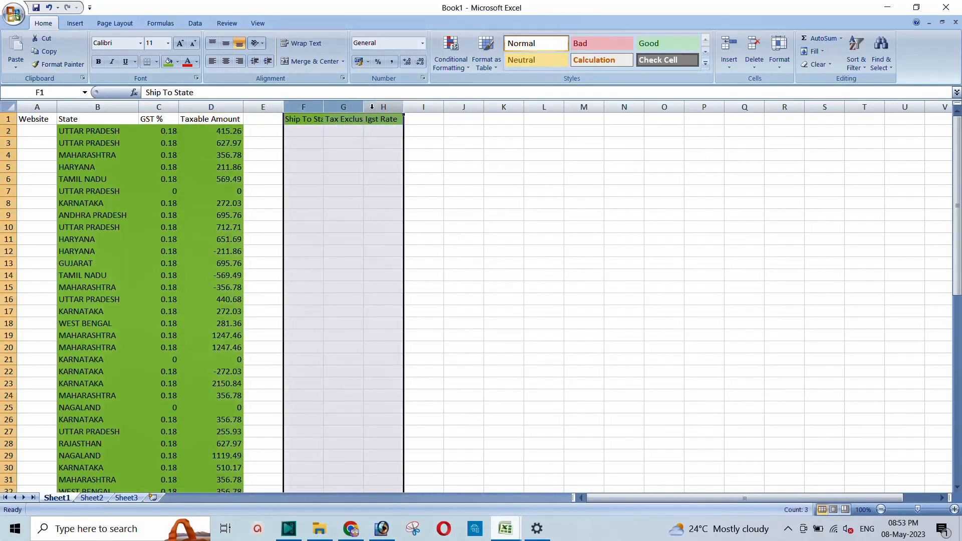
{"action": "right_click", "coordinate": [372, 108]}
{"action": "left_click", "coordinate": [399, 186]}
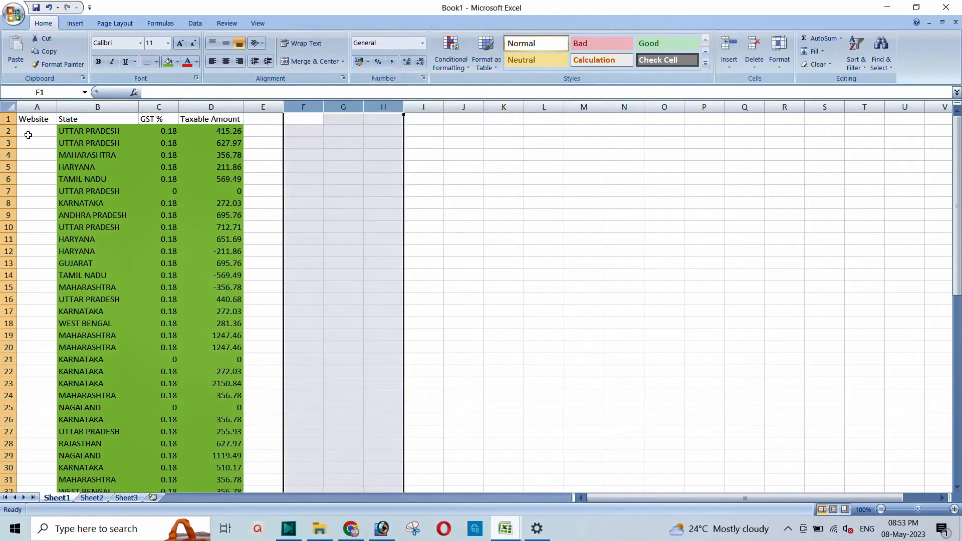
Step: Enter Amazon in A2 under the Website header and fill it down to A63
{"action": "left_click", "coordinate": [29, 133]}
{"action": "type", "text": "Amaz"}
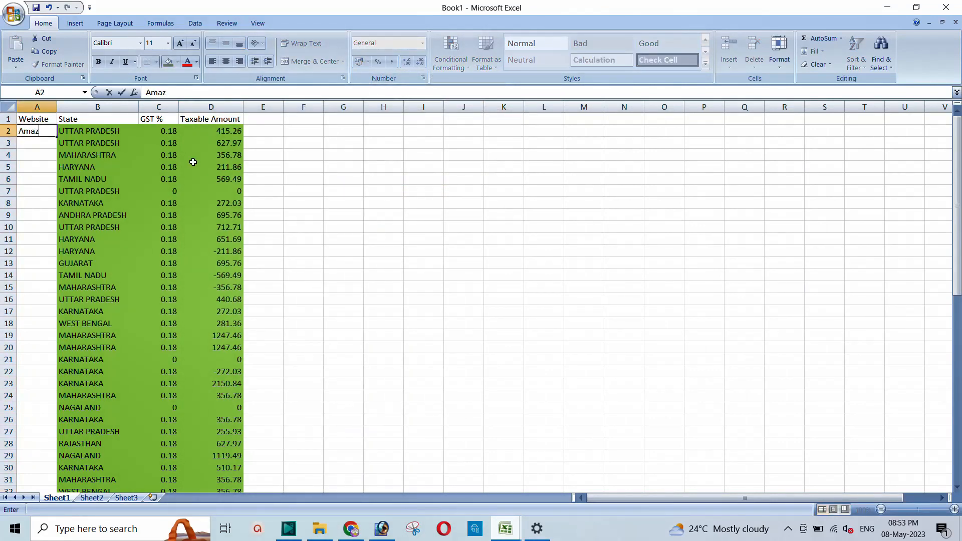
{"action": "type", "text": "on"}
{"action": "key", "text": "Return"}
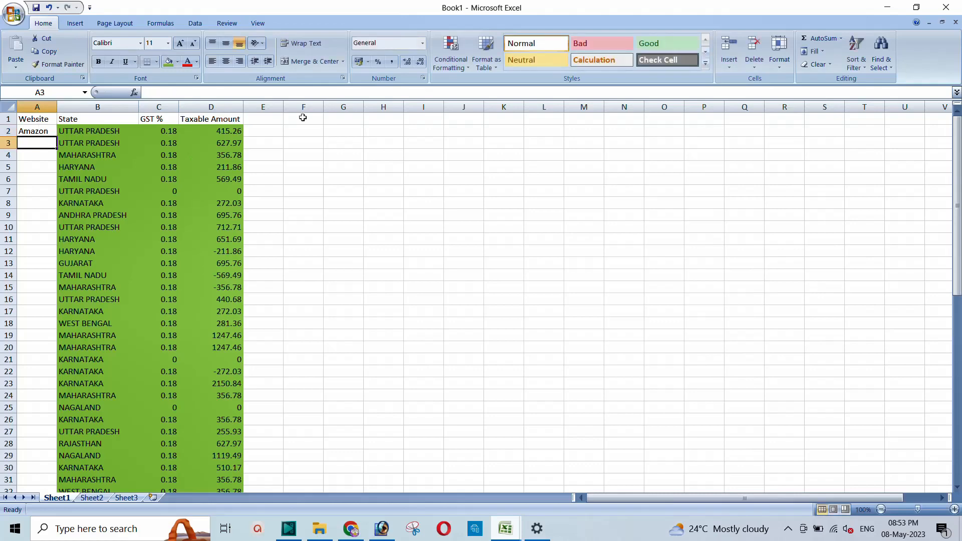
{"action": "left_click", "coordinate": [38, 132]}
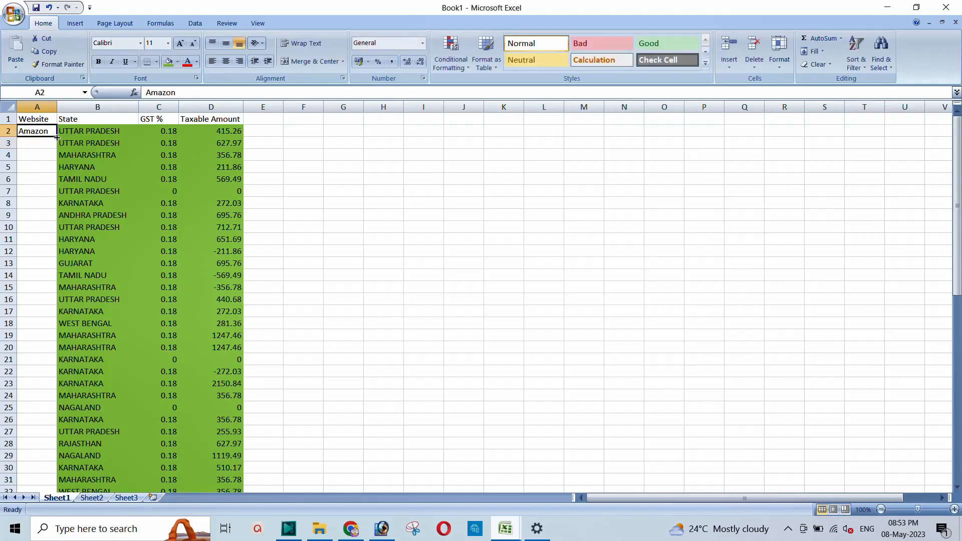
{"action": "double_click", "coordinate": [57, 137]}
{"action": "scroll", "coordinate": [65, 221], "scroll_direction": "down", "scroll_amount": 12}
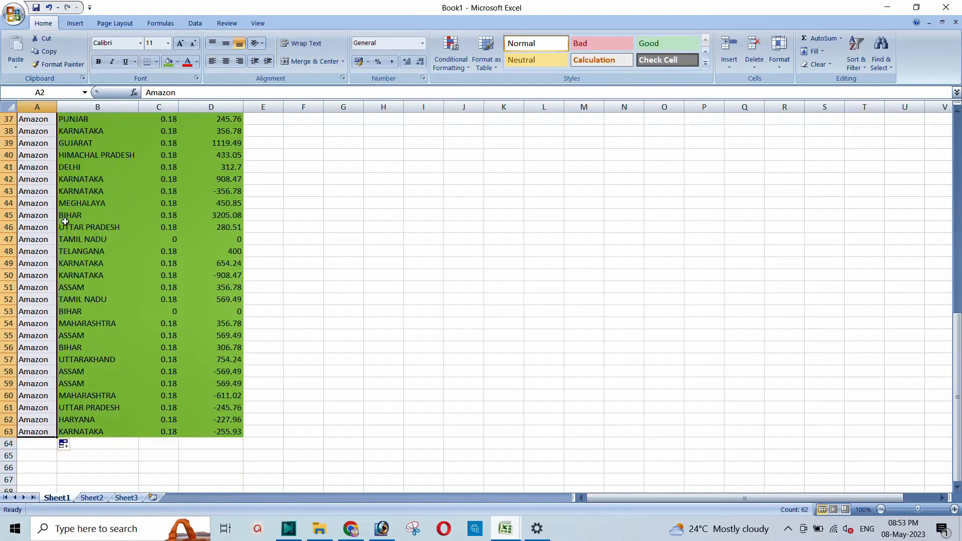
{"action": "scroll", "coordinate": [65, 221], "scroll_direction": "up", "scroll_amount": 12}
Step: Remove the green fill colour from the entire sheet
{"action": "left_click", "coordinate": [12, 106]}
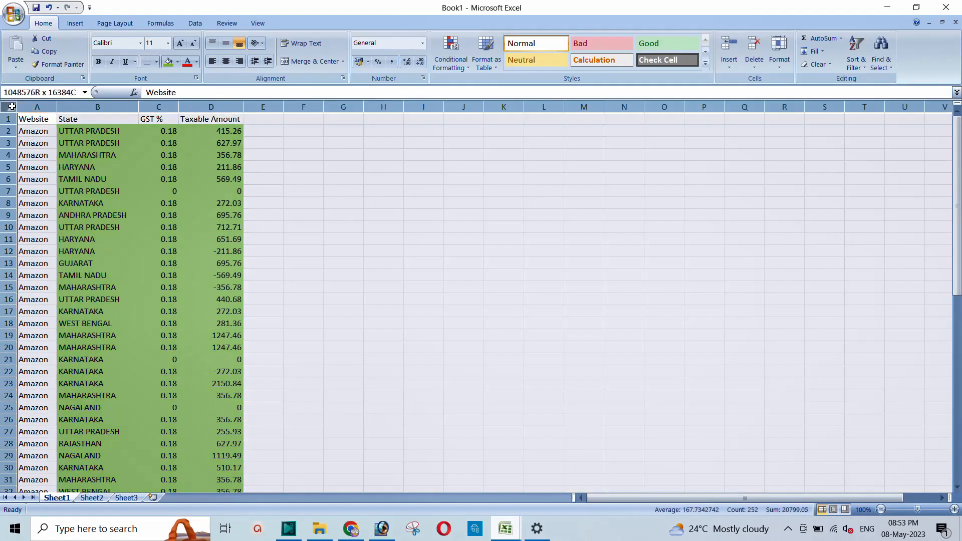
{"action": "left_click", "coordinate": [178, 61]}
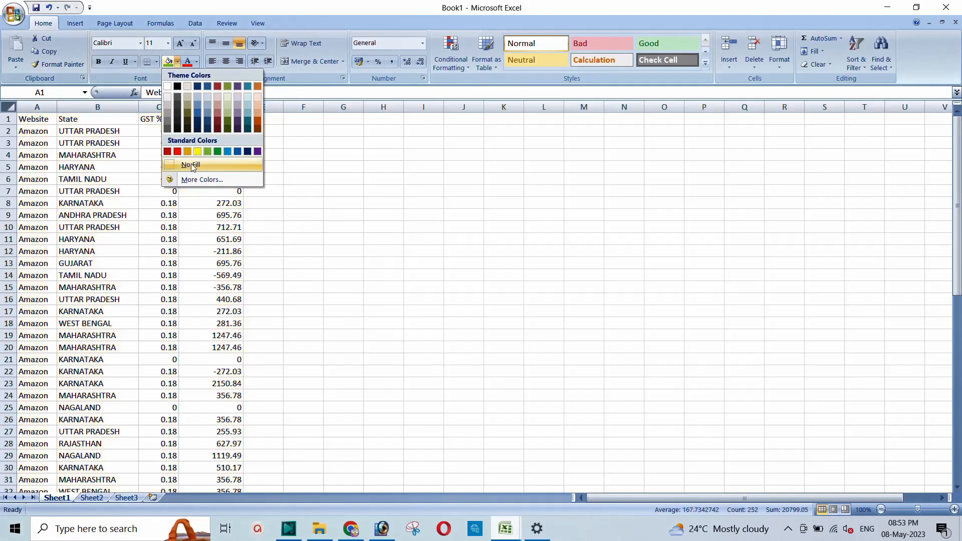
{"action": "left_click", "coordinate": [191, 165]}
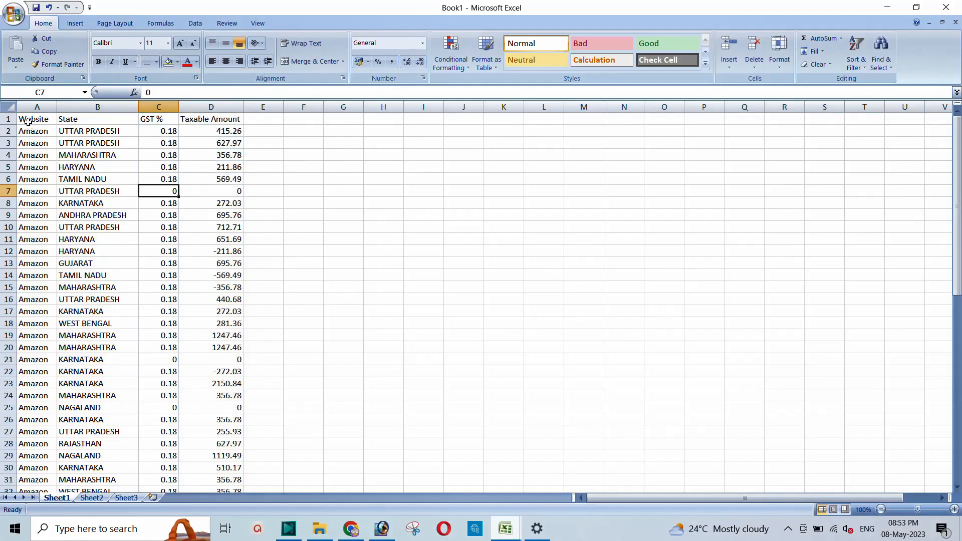
Step: Make the header row from Website to Taxable Amount (A1 to D1) bold
{"action": "left_click_drag", "start_coordinate": [28, 122], "coordinate": [223, 118]}
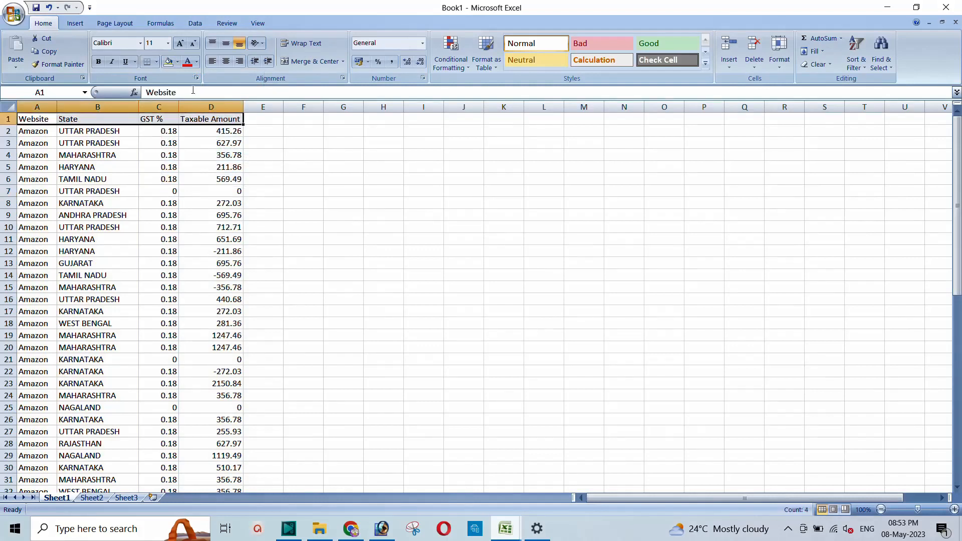
{"action": "left_click", "coordinate": [99, 62]}
{"action": "left_click", "coordinate": [98, 167]}
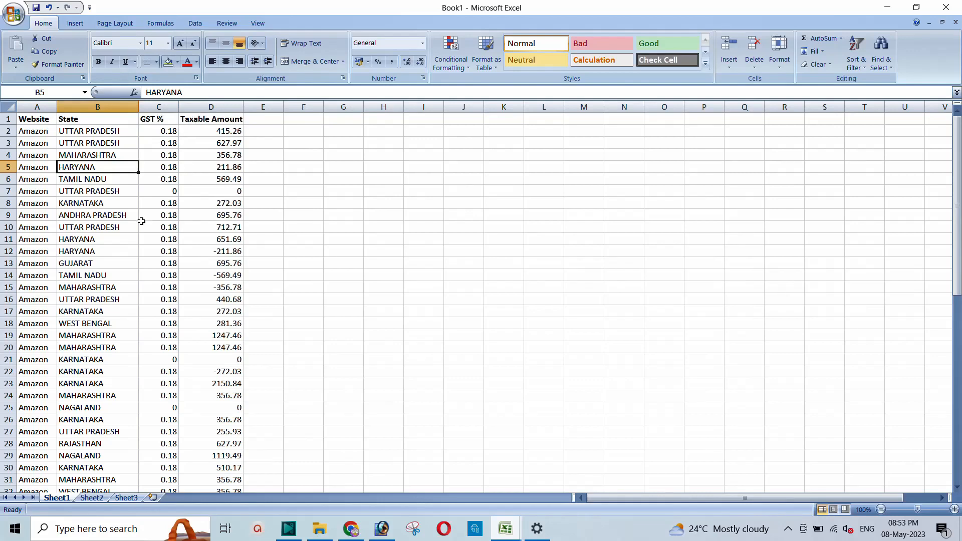
{"action": "scroll", "coordinate": [135, 223], "scroll_direction": "down", "scroll_amount": 9}
{"action": "scroll", "coordinate": [135, 225], "scroll_direction": "down", "scroll_amount": 4}
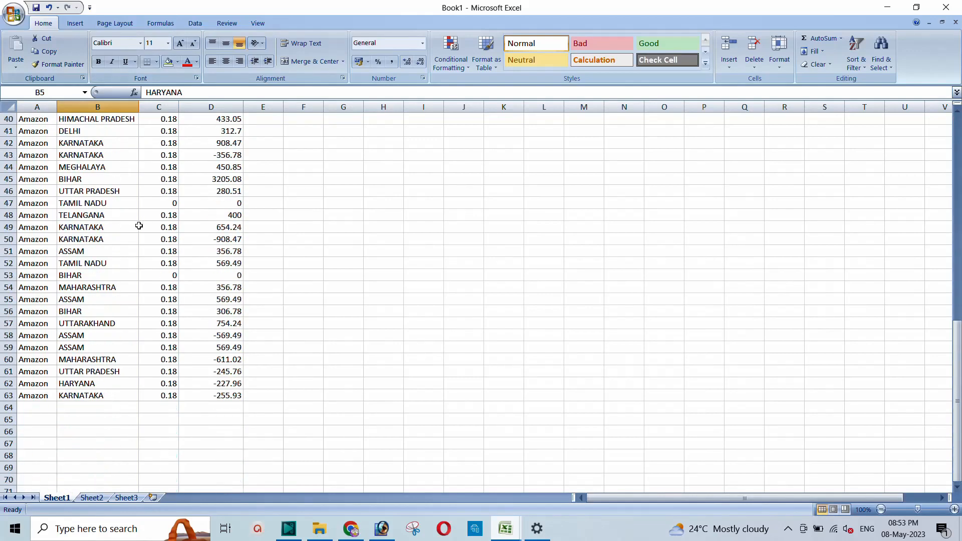
{"action": "scroll", "coordinate": [135, 225], "scroll_direction": "up", "scroll_amount": 13}
Step: Insert a blank column before the Taxable Amount column
{"action": "left_click", "coordinate": [201, 107]}
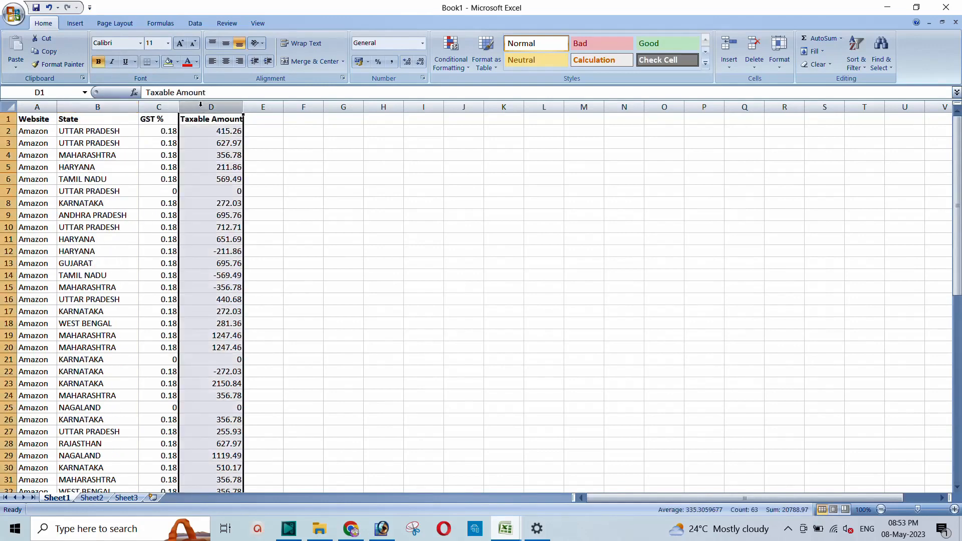
{"action": "right_click", "coordinate": [201, 106]}
{"action": "left_click", "coordinate": [235, 171]}
Step: Try to convert the first GST rate with the formula =C2/100 in D2
{"action": "left_click", "coordinate": [196, 135]}
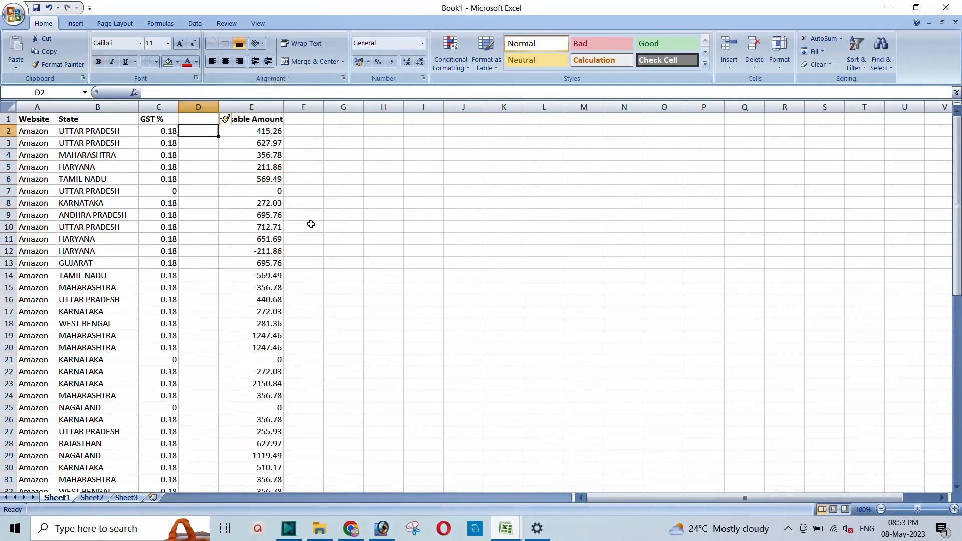
{"action": "type", "text": "="}
{"action": "key", "text": "Left"}
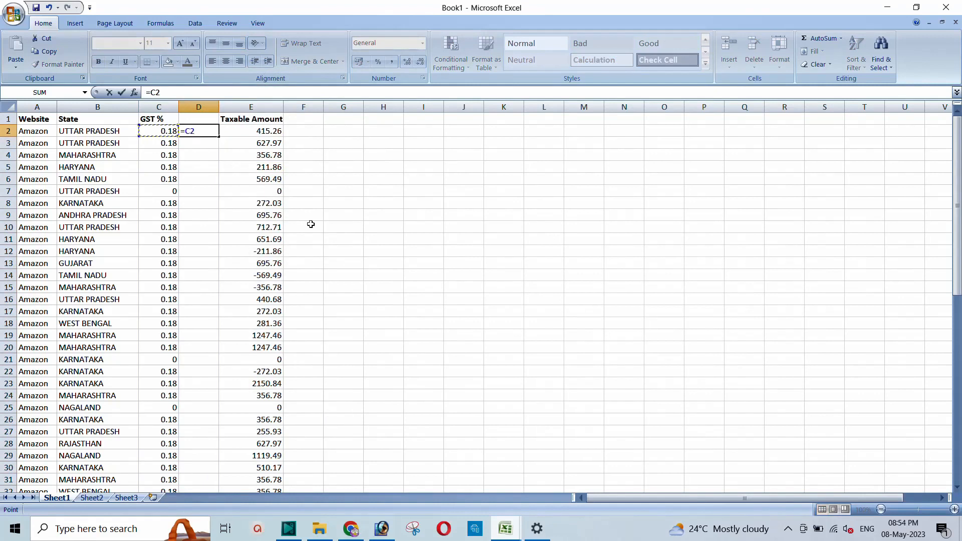
{"action": "type", "text": "/10"}
{"action": "key", "text": "Return"}
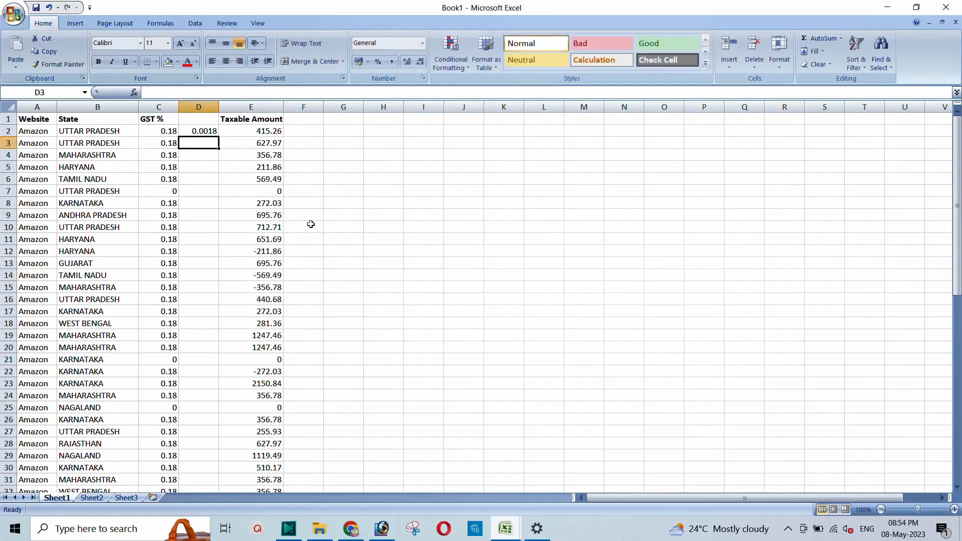
{"action": "key", "text": "Up"}
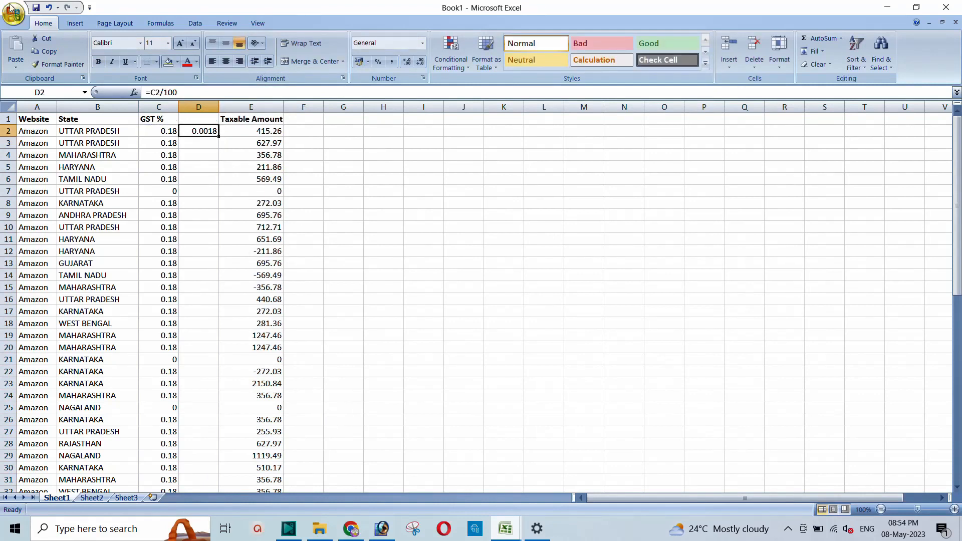
{"action": "type", "text": "="}
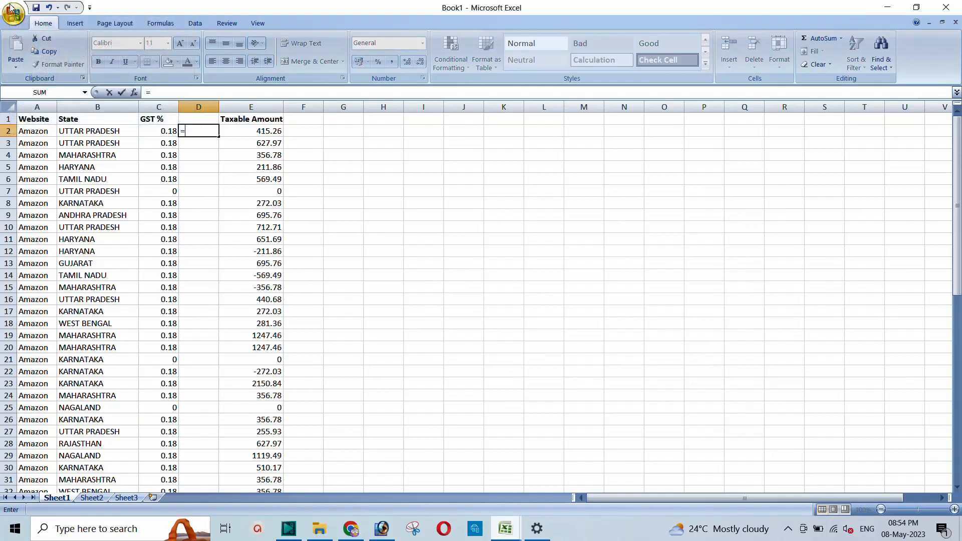
{"action": "key", "text": "Escape"}
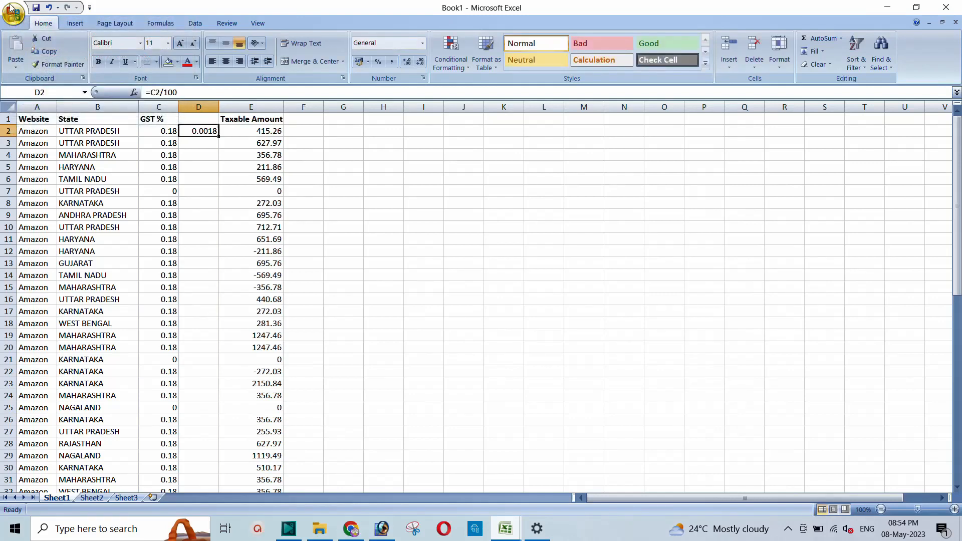
{"action": "type", "text": "="}
{"action": "key", "text": "Escape"}
Step: Delete the helper column D between GST % and Taxable Amount
{"action": "left_click", "coordinate": [164, 131]}
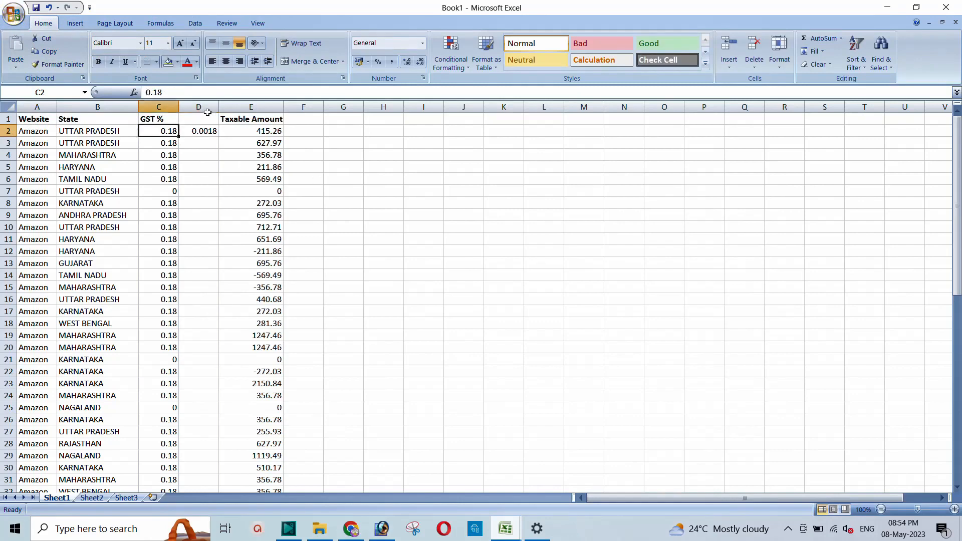
{"action": "left_click", "coordinate": [201, 107]}
{"action": "right_click", "coordinate": [201, 108]}
{"action": "left_click", "coordinate": [241, 189]}
Step: Set the GST % in C2 to 18 and fill it down to C63
{"action": "left_click", "coordinate": [155, 131]}
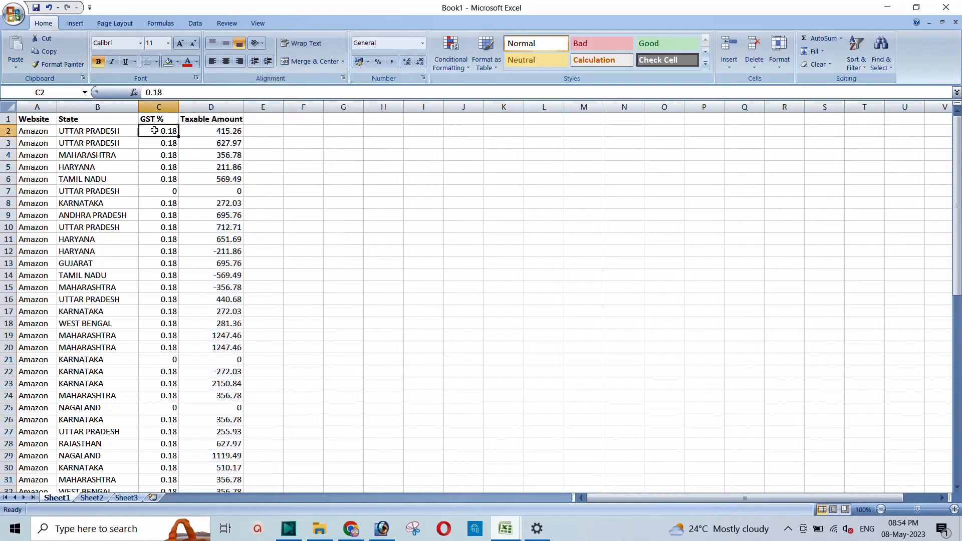
{"action": "type", "text": "18"}
{"action": "key", "text": "Return"}
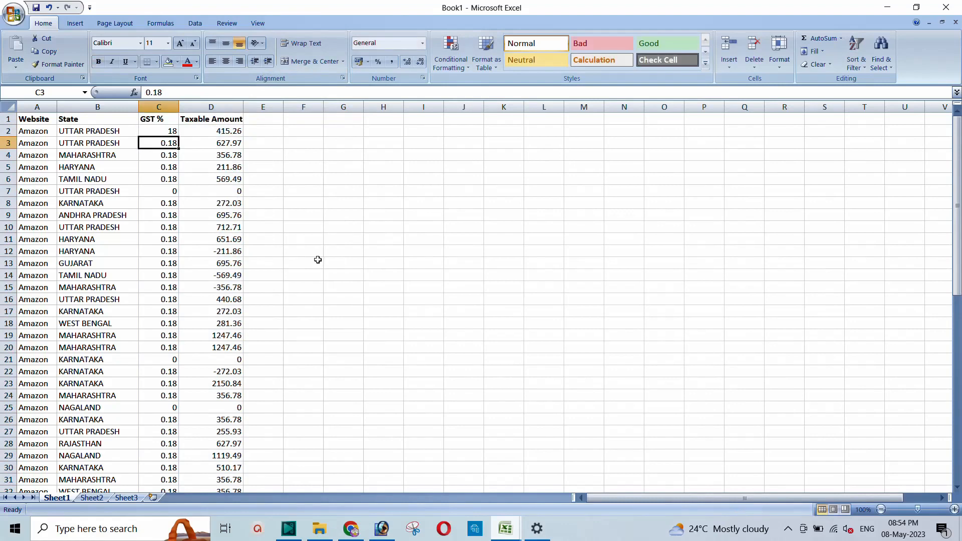
{"action": "left_click", "coordinate": [156, 132]}
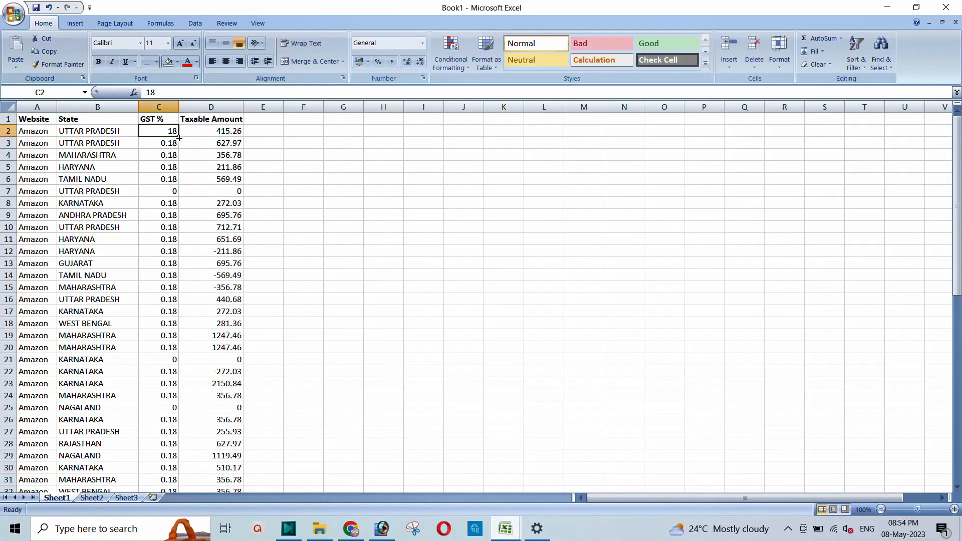
{"action": "double_click", "coordinate": [179, 137]}
{"action": "scroll", "coordinate": [106, 340], "scroll_direction": "down", "scroll_amount": 9}
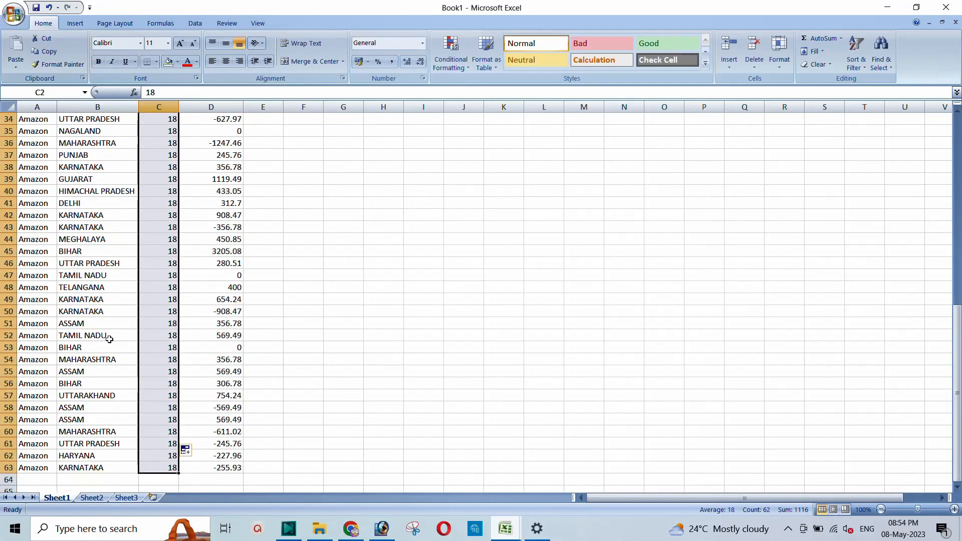
{"action": "scroll", "coordinate": [107, 339], "scroll_direction": "up", "scroll_amount": 9}
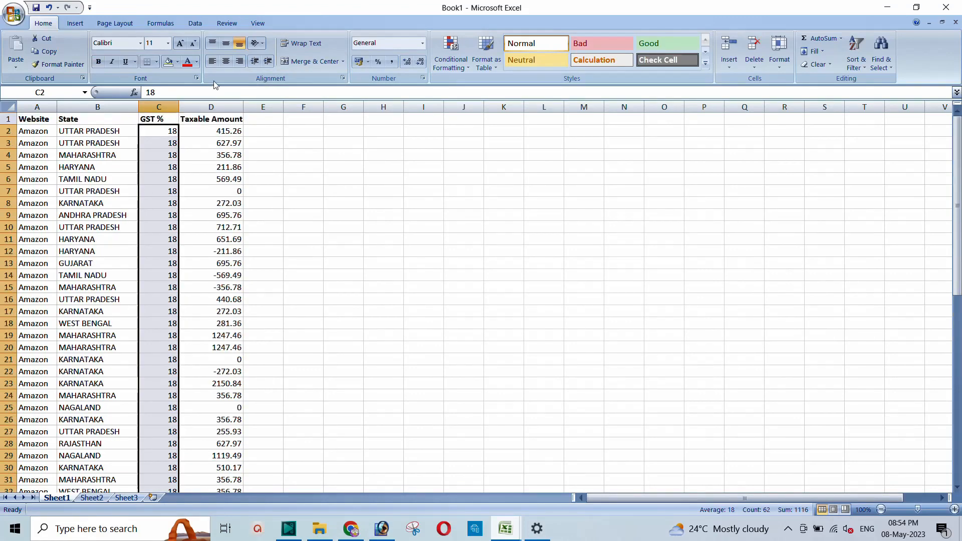
Step: Centre the GST % values in C2 to C63 horizontally
{"action": "left_click", "coordinate": [227, 62]}
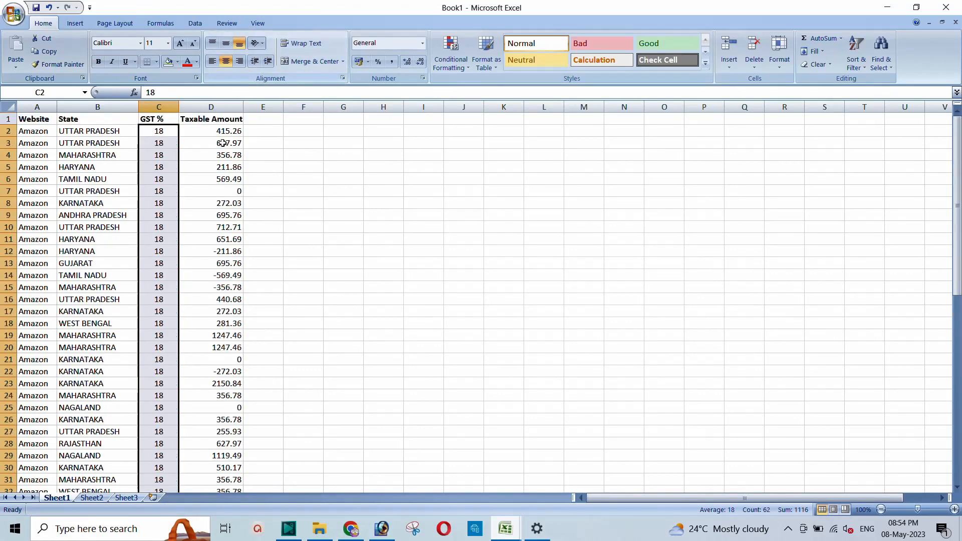
{"action": "left_click", "coordinate": [161, 239]}
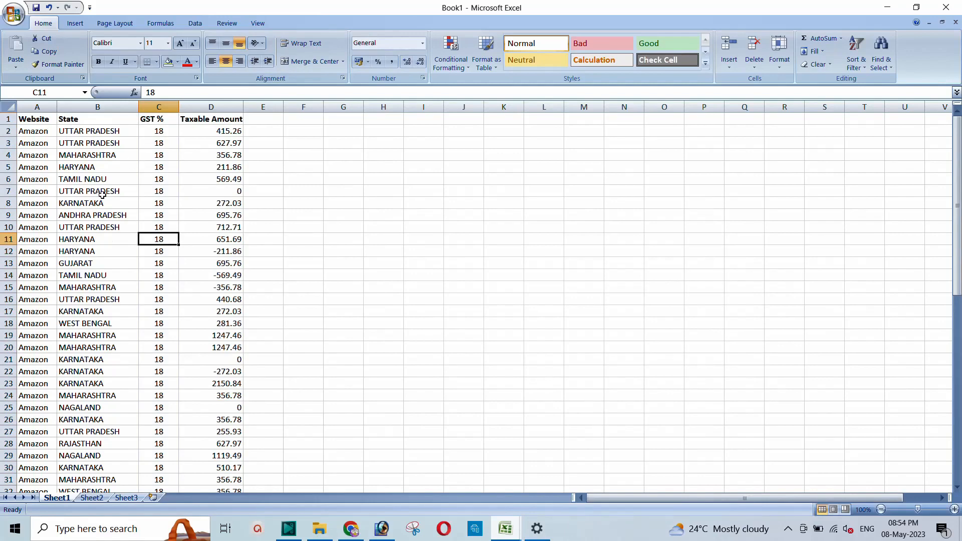
{"action": "scroll", "coordinate": [102, 195], "scroll_direction": "down", "scroll_amount": 12}
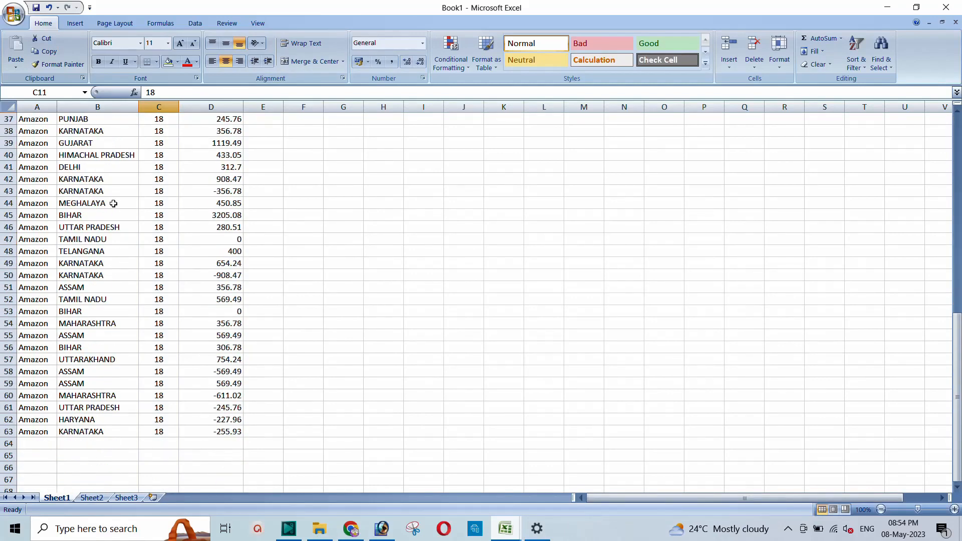
Step: Close the b2cReport_April_2023 folder window and open the Reports Centre on the Flipkart Seller Dashboard in Chrome
{"action": "left_click", "coordinate": [888, 7]}
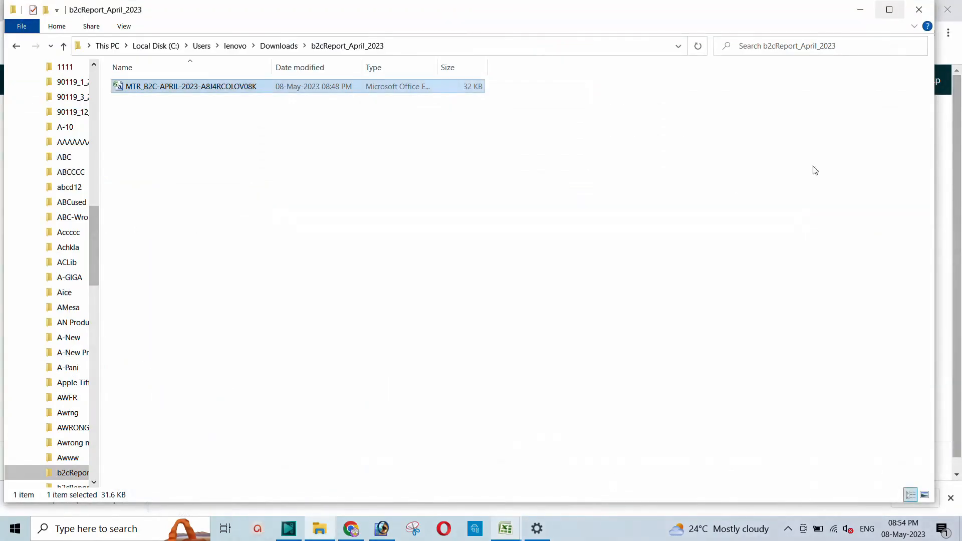
{"action": "left_click", "coordinate": [919, 10]}
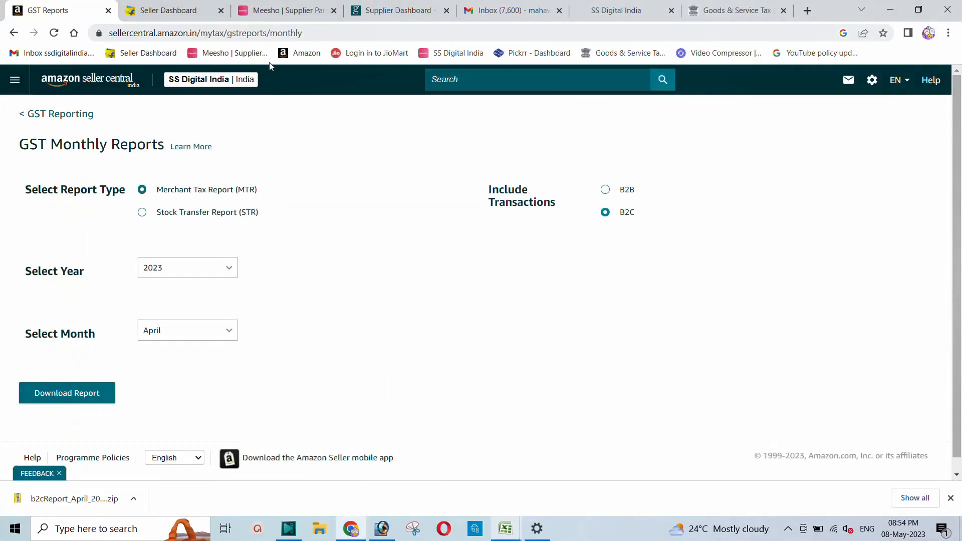
{"action": "left_click", "coordinate": [183, 13]}
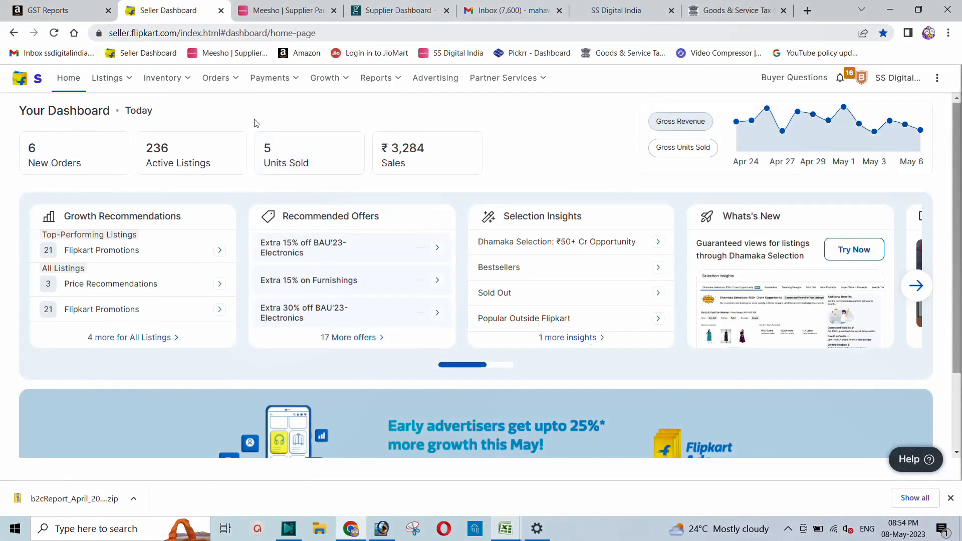
{"action": "mouse_move", "coordinate": [300, 82]}
{"action": "mouse_move", "coordinate": [371, 84]}
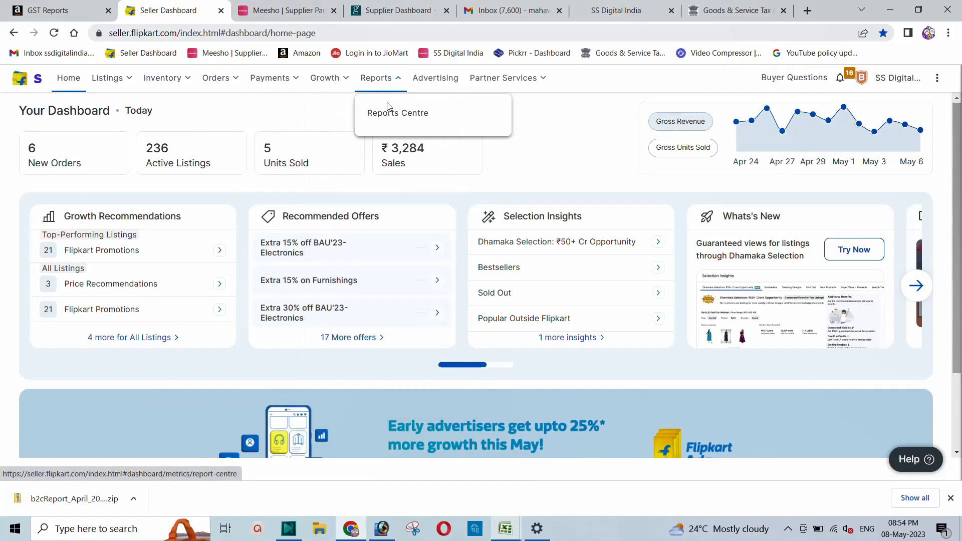
{"action": "left_click", "coordinate": [395, 120]}
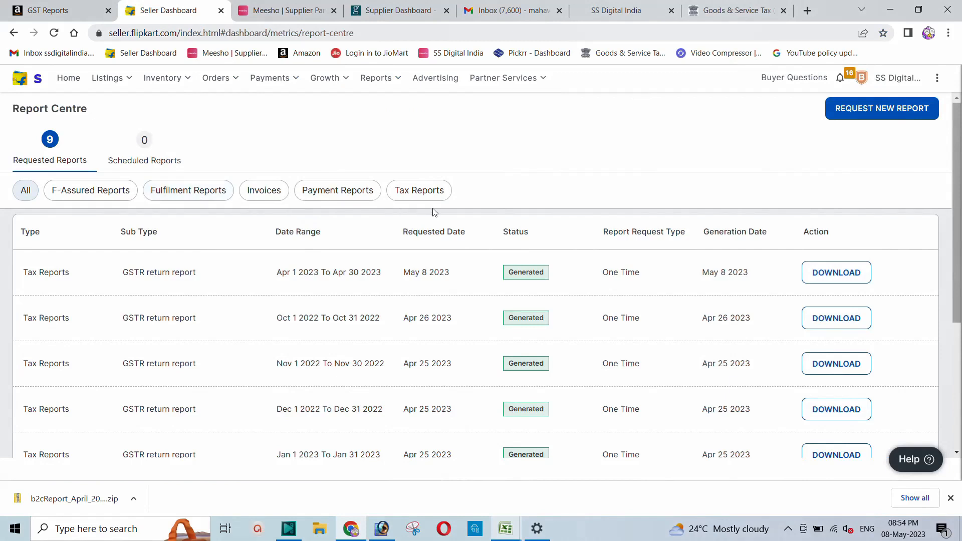
Step: Filter the tax reports by the GSTR return report subtype and download the one for Apr 1 2023 to Apr 30 2023
{"action": "left_click", "coordinate": [416, 196]}
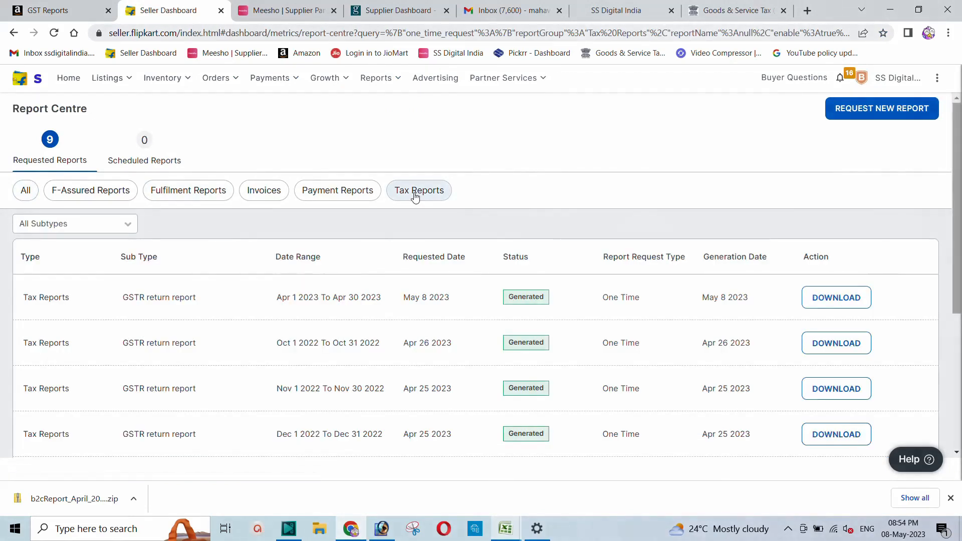
{"action": "left_click", "coordinate": [123, 228]}
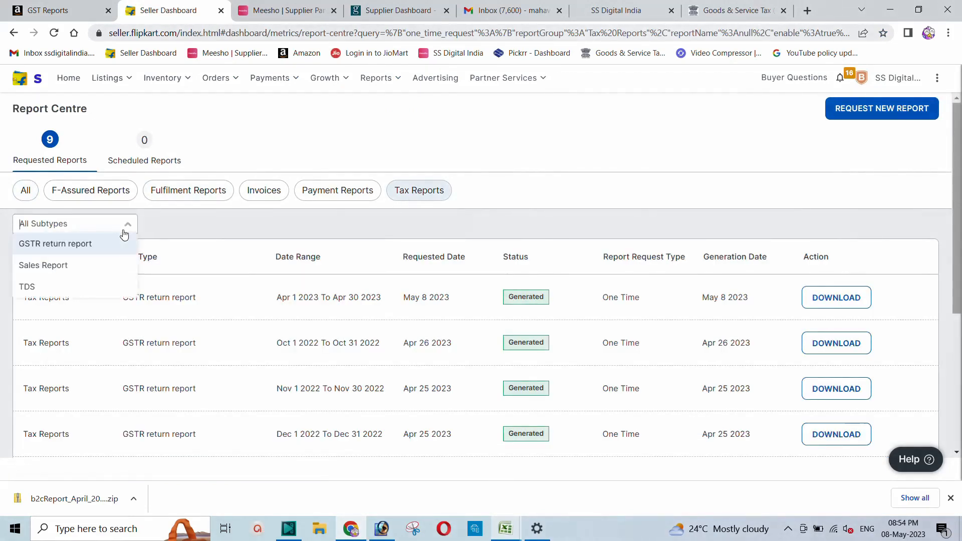
{"action": "left_click", "coordinate": [48, 246]}
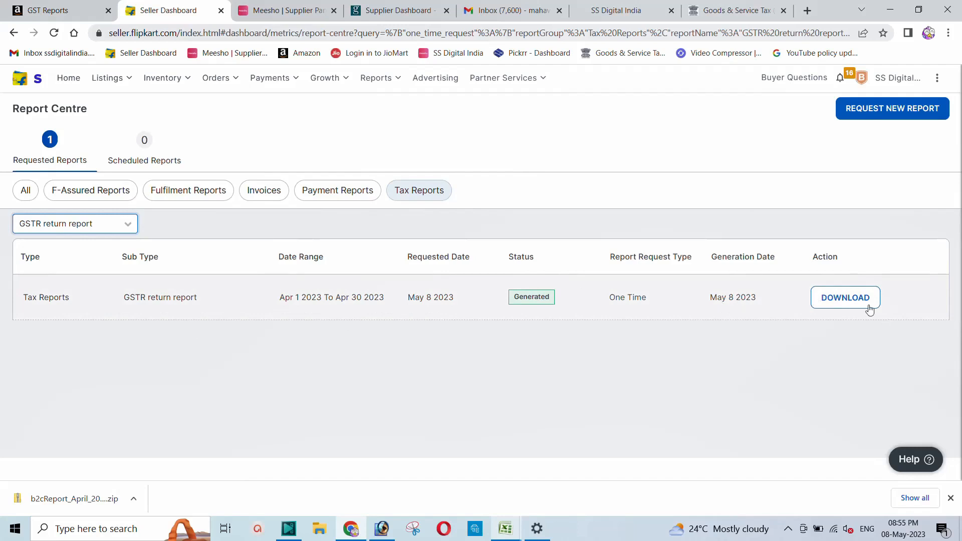
{"action": "left_click", "coordinate": [837, 300]}
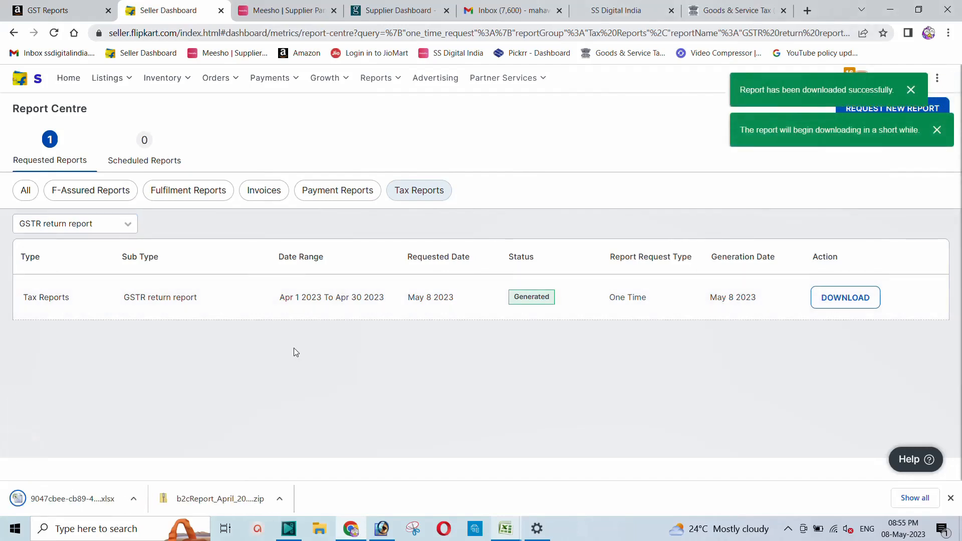
Step: Open the downloaded Flipkart GSTR return report in Excel, recover its contents and dismiss the repair summary
{"action": "left_click", "coordinate": [71, 502]}
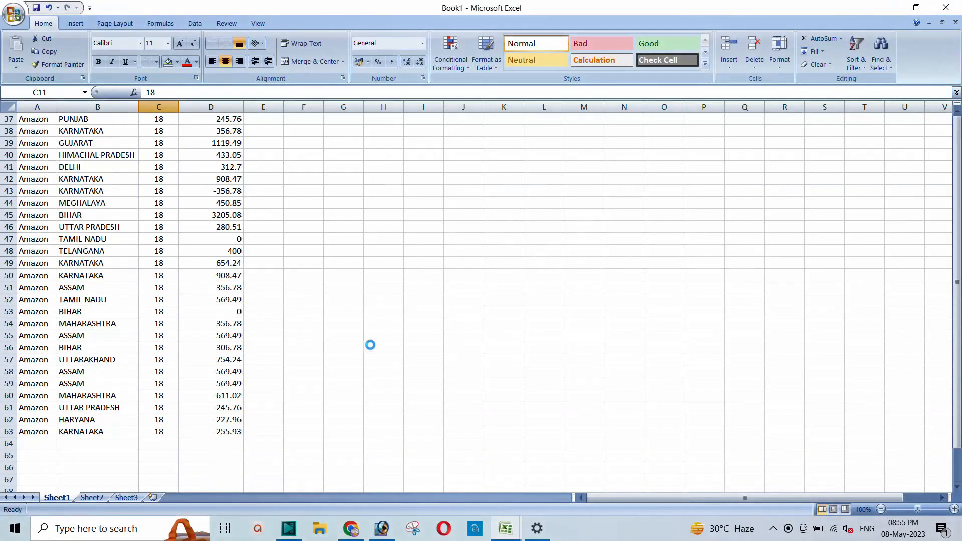
{"action": "left_click", "coordinate": [475, 295]}
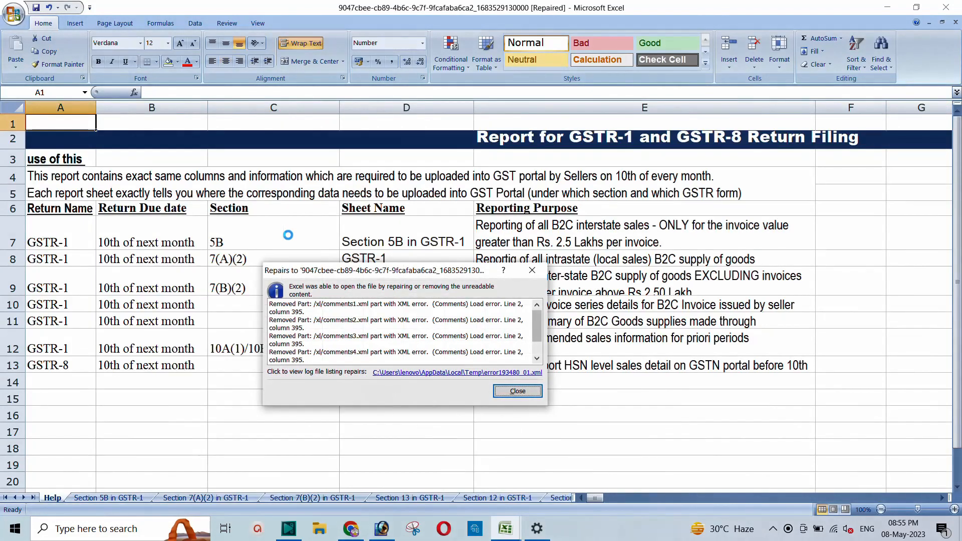
{"action": "left_click", "coordinate": [521, 393]}
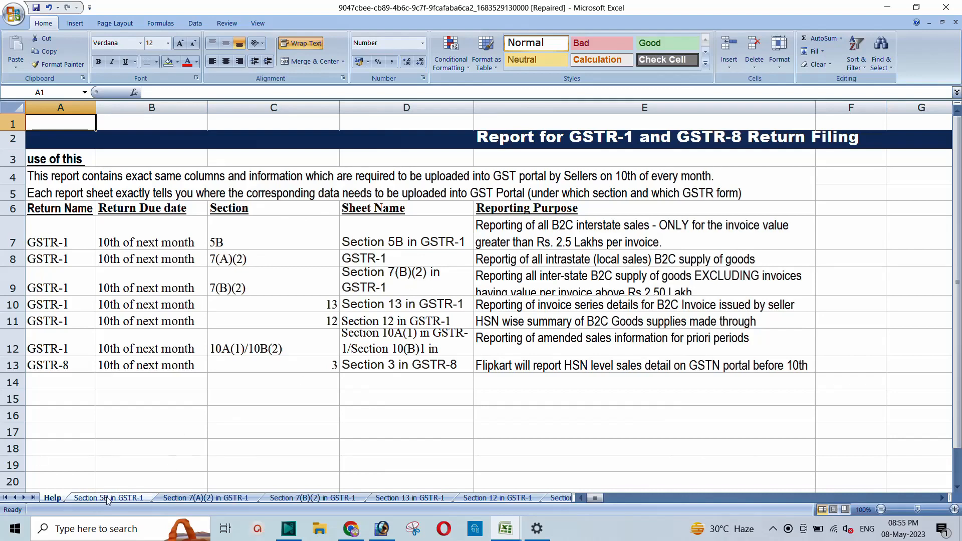
Step: On the Section 7(A)(2) in GSTR-1 sheet, widen all columns and autofit the rows and columns to their contents
{"action": "left_click", "coordinate": [204, 498]}
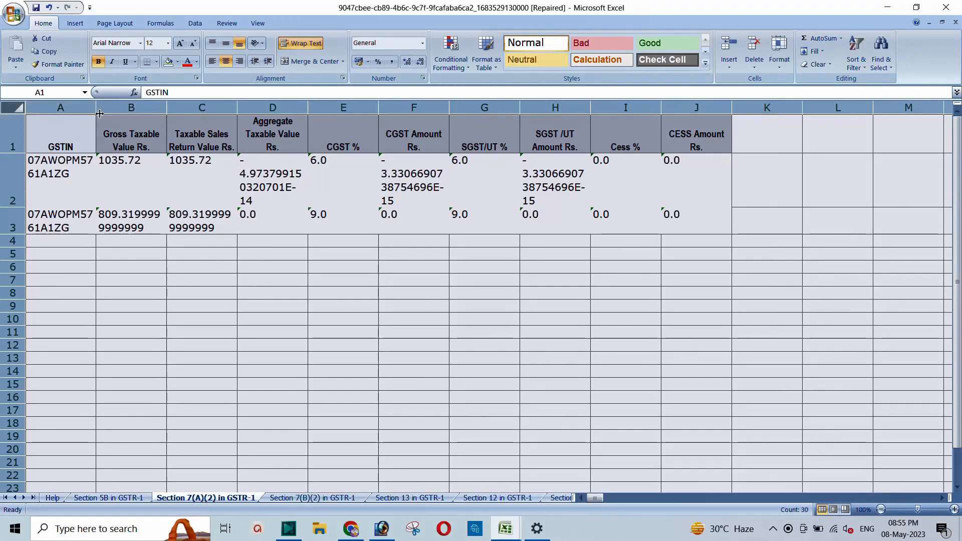
{"action": "left_click_drag", "start_coordinate": [96, 108], "coordinate": [172, 108]}
{"action": "double_click", "coordinate": [20, 153]}
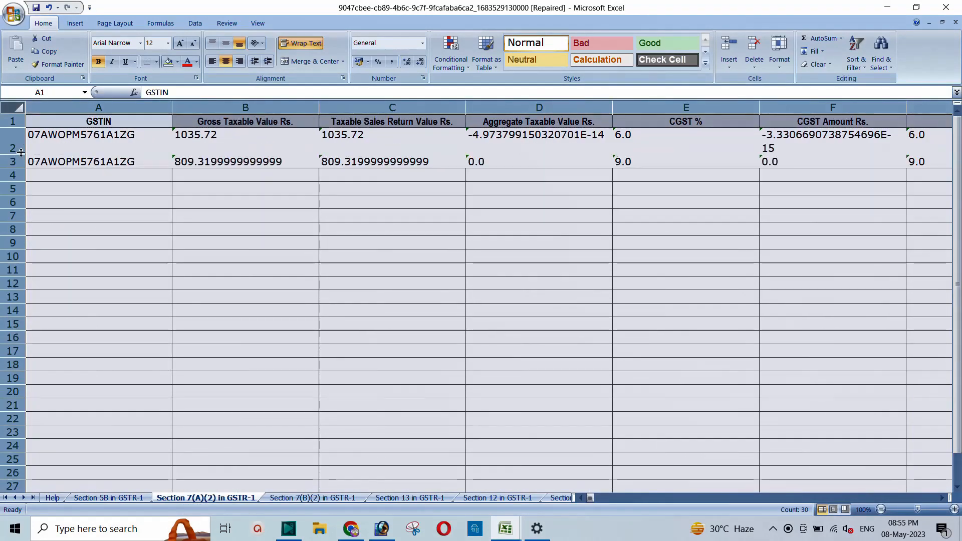
{"action": "double_click", "coordinate": [172, 108]}
{"action": "left_click", "coordinate": [228, 189]}
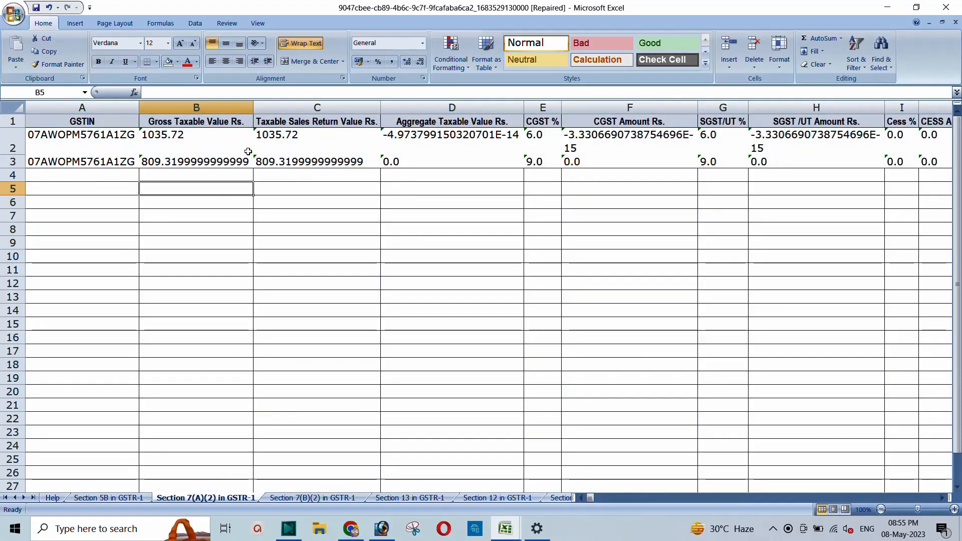
{"action": "left_click", "coordinate": [205, 144]}
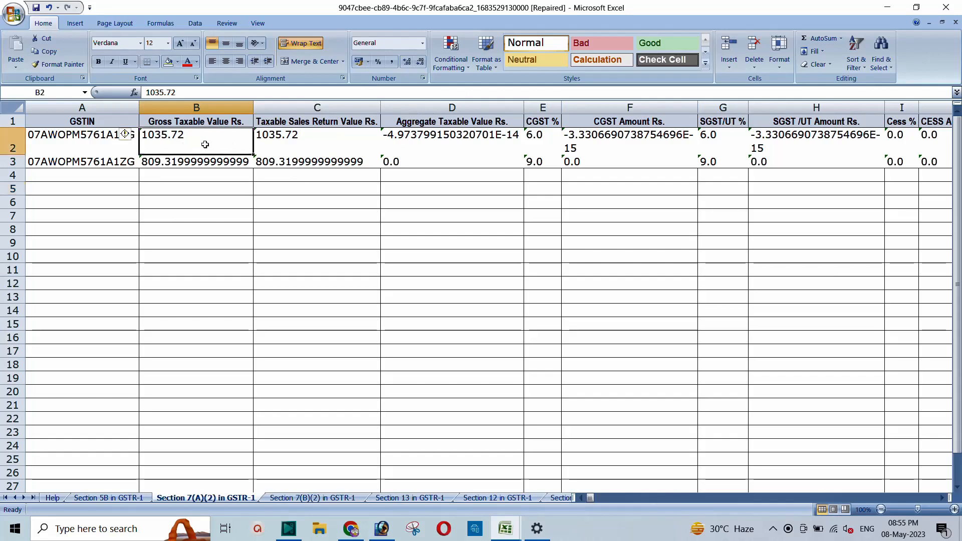
Step: On the Section 7(B)(2) in GSTR-1 sheet, widen all columns and autofit the rows and columns to their contents
{"action": "left_click", "coordinate": [303, 498]}
{"action": "left_click", "coordinate": [20, 108]}
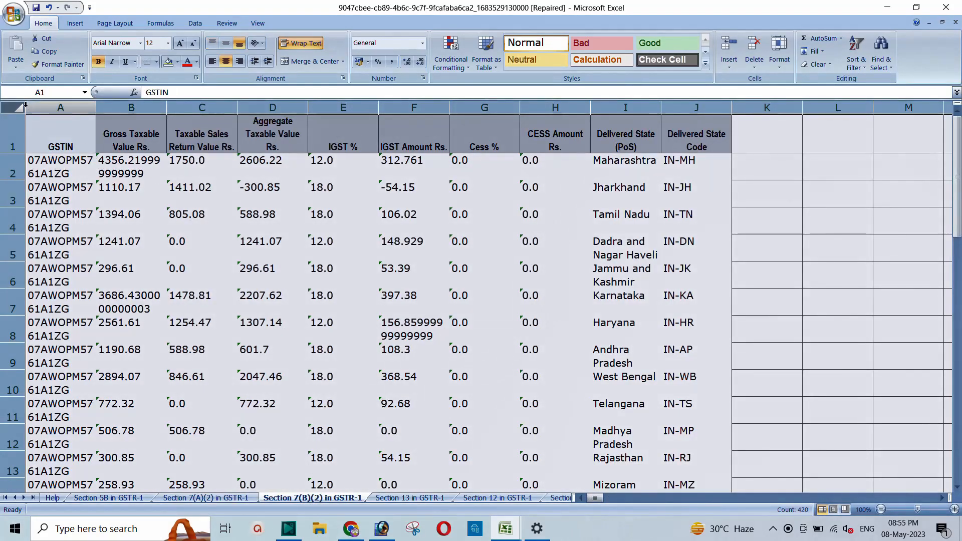
{"action": "left_click_drag", "start_coordinate": [96, 107], "coordinate": [210, 107]}
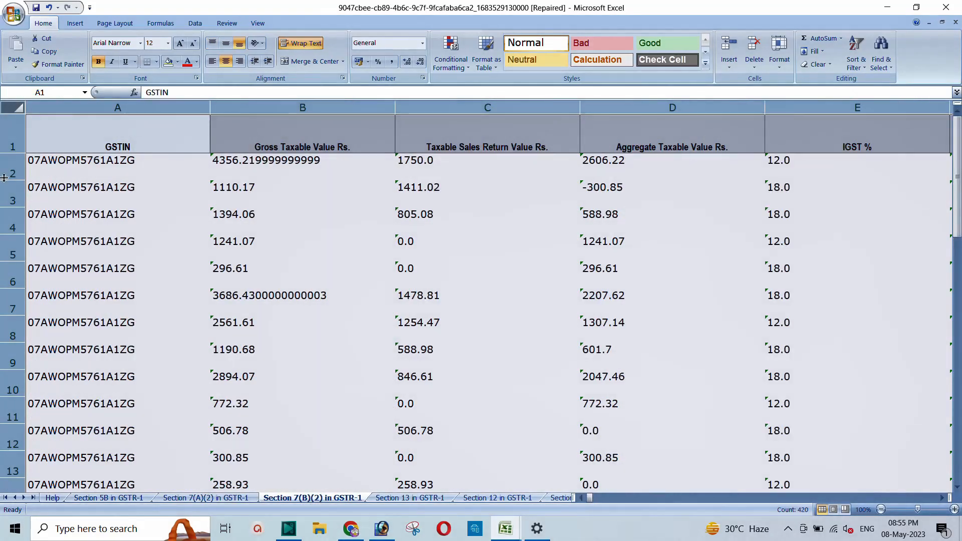
{"action": "double_click", "coordinate": [14, 180]}
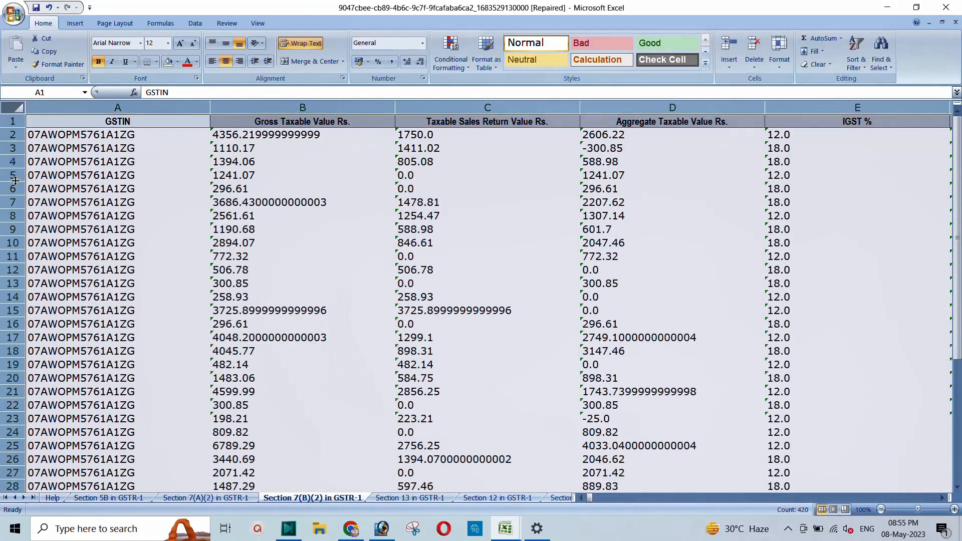
{"action": "double_click", "coordinate": [214, 108]}
{"action": "left_click", "coordinate": [296, 202]}
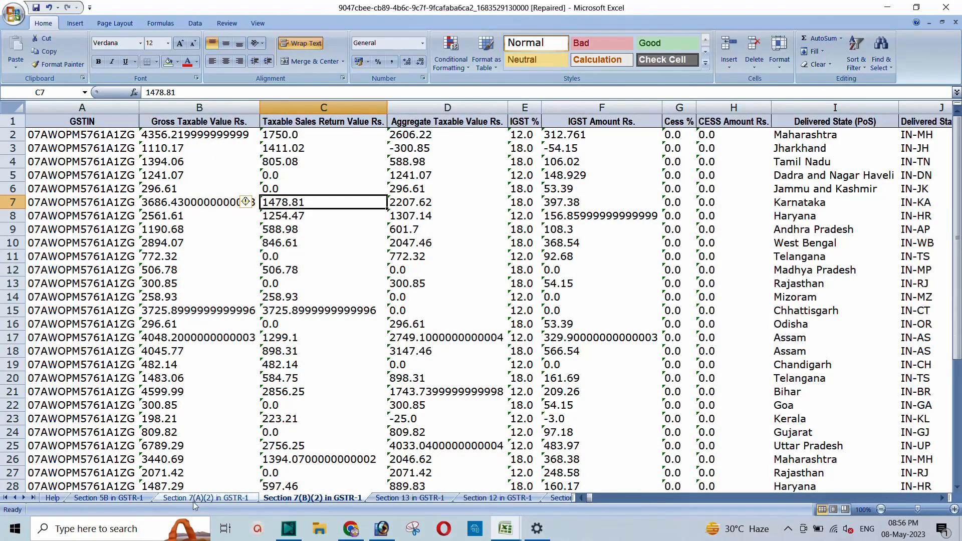
Step: Review the Section 7(A)(2) sheet and the gross, sales return and aggregate taxable value columns of Section 7(B)(2)
{"action": "left_click", "coordinate": [213, 498]}
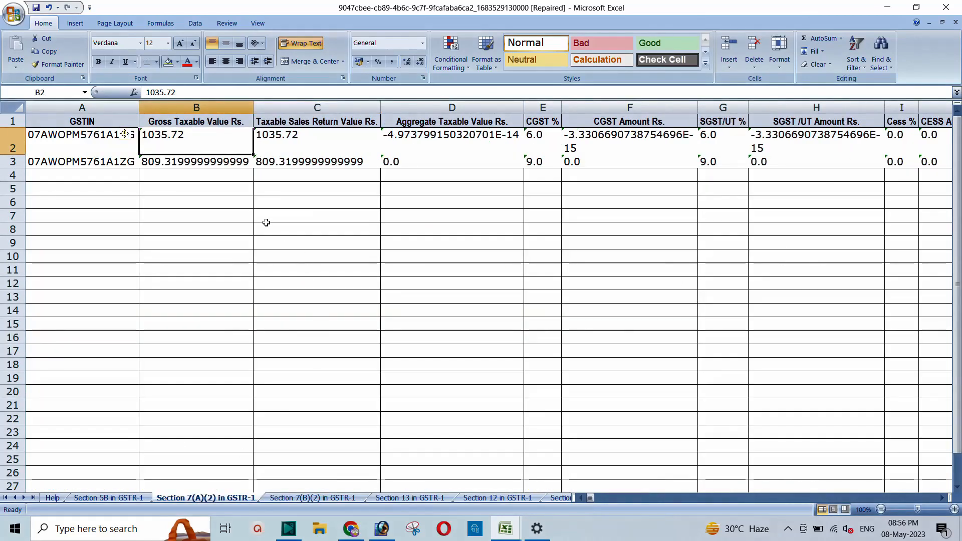
{"action": "left_click", "coordinate": [308, 498]}
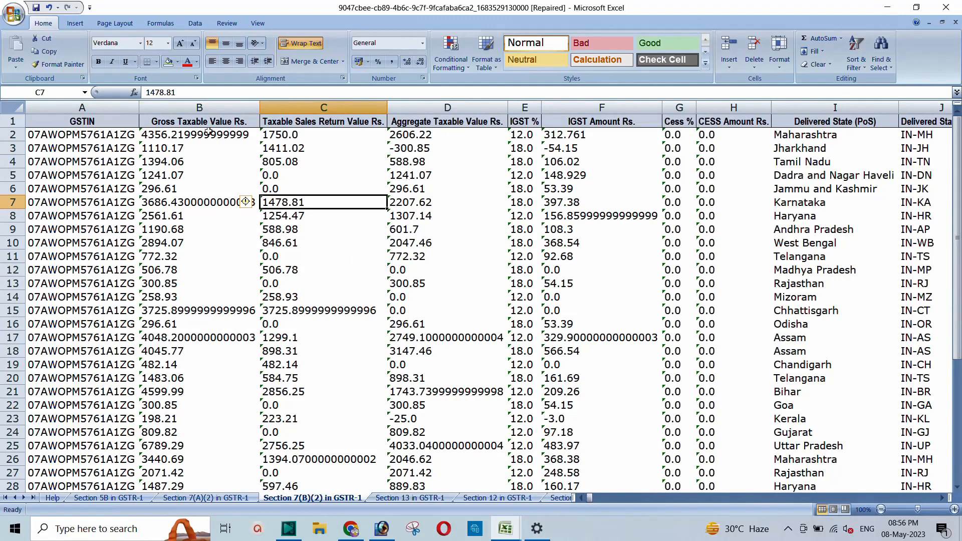
{"action": "left_click", "coordinate": [193, 122]}
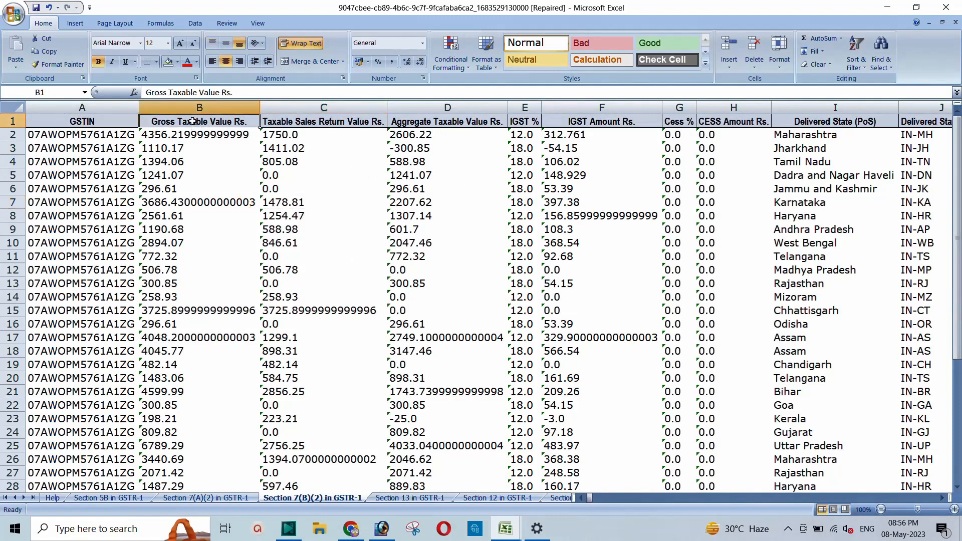
{"action": "left_click", "coordinate": [300, 133]}
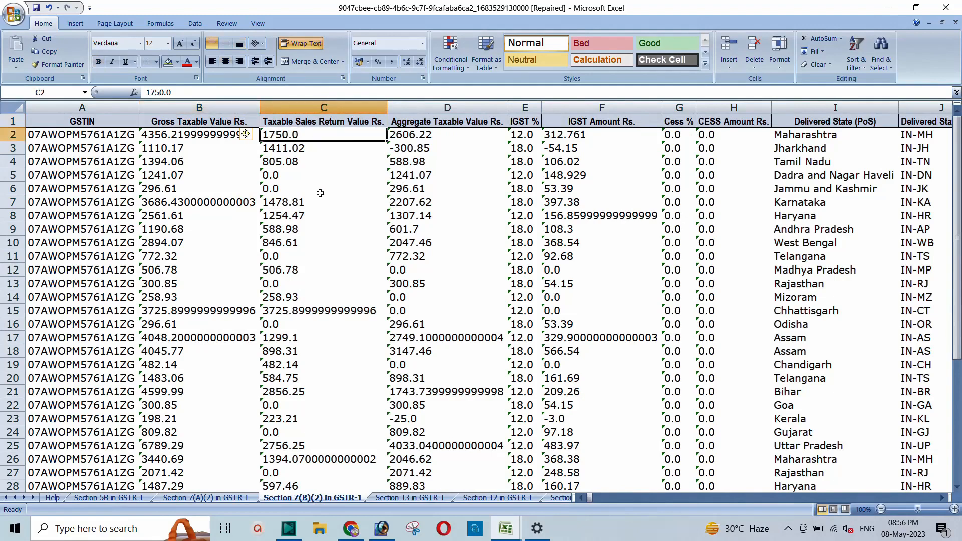
{"action": "left_click", "coordinate": [443, 134]}
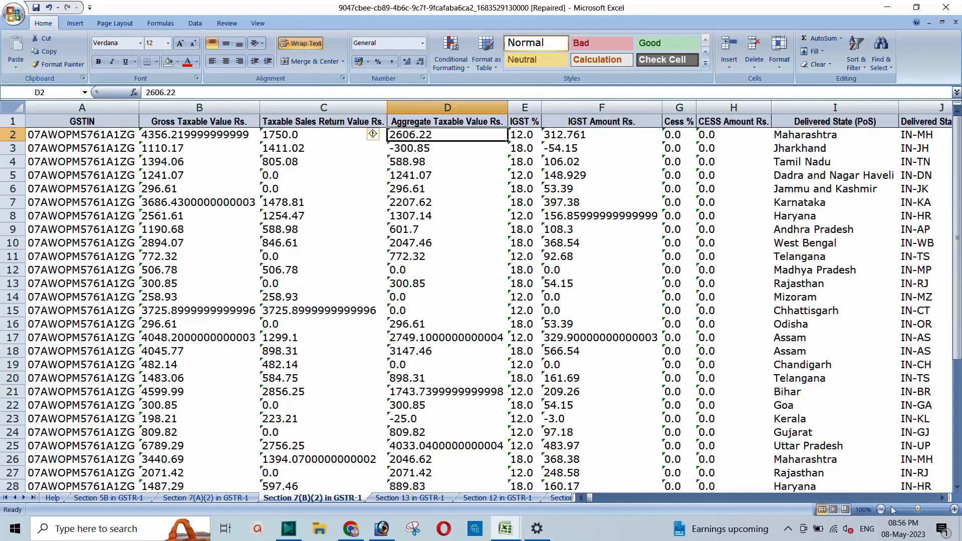
Step: Copy the delivered states in I2 to I42 of Section 7(B)(2) into Book1's Sheet1, starting at B64
{"action": "left_click_drag", "start_coordinate": [812, 137], "coordinate": [820, 459]}
{"action": "scroll", "coordinate": [833, 366], "scroll_direction": "down", "scroll_amount": 10}
{"action": "scroll", "coordinate": [833, 366], "scroll_direction": "up", "scroll_amount": 10}
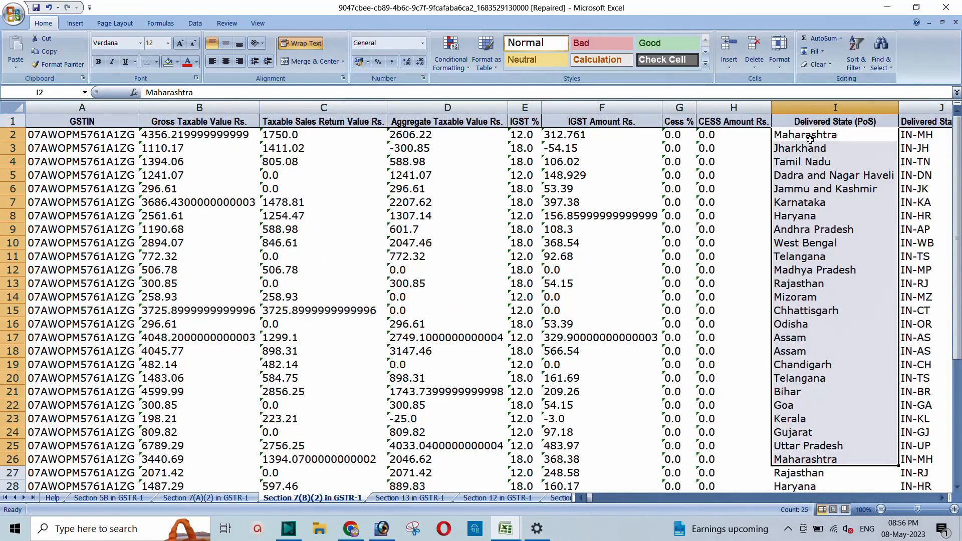
{"action": "left_click_drag", "start_coordinate": [811, 139], "coordinate": [828, 480]}
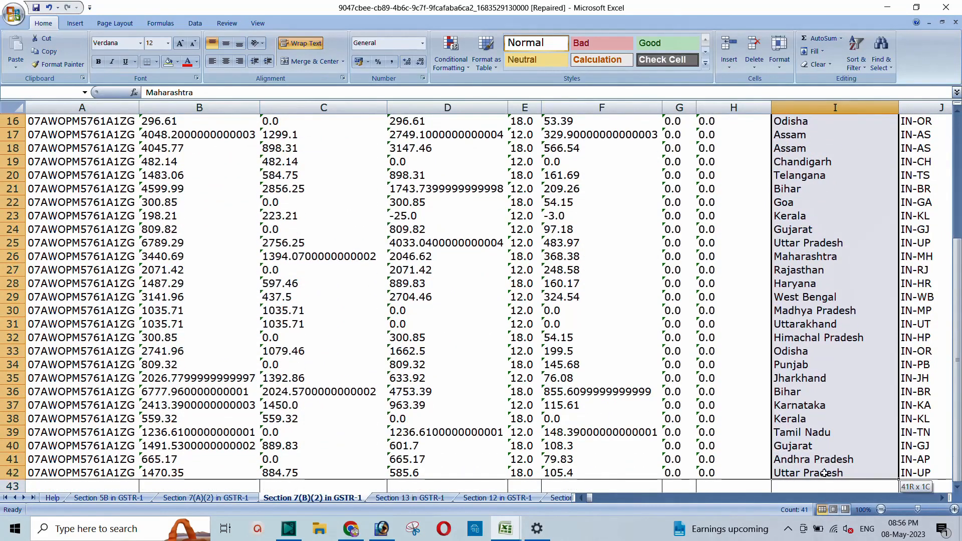
{"action": "right_click", "coordinate": [819, 240]}
{"action": "left_click", "coordinate": [845, 263]}
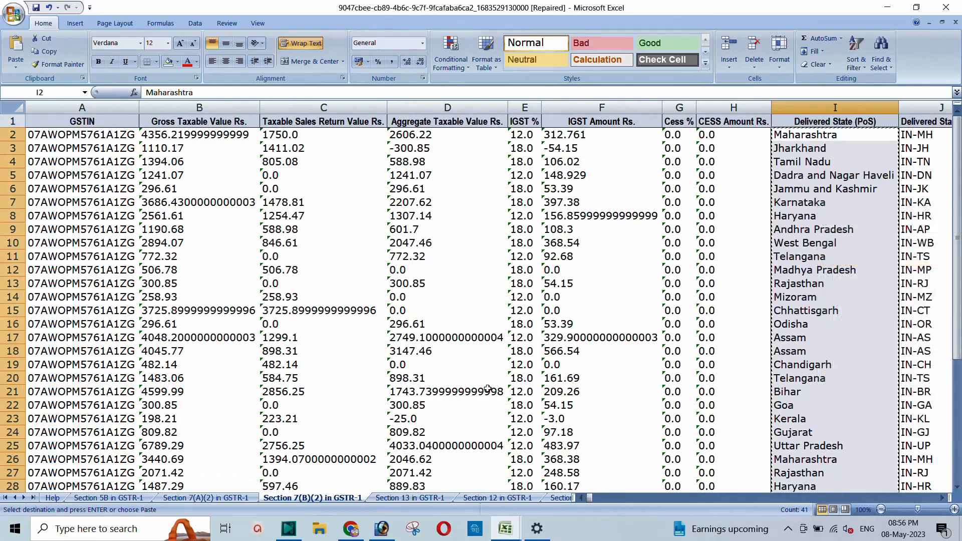
{"action": "mouse_move", "coordinate": [513, 530]}
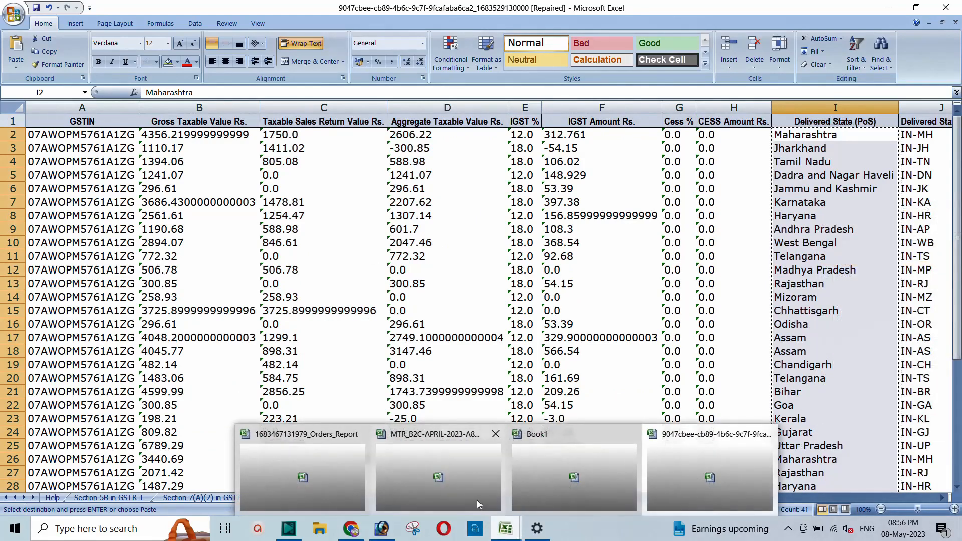
{"action": "left_click", "coordinate": [574, 476]}
{"action": "scroll", "coordinate": [171, 313], "scroll_direction": "down", "scroll_amount": 3}
{"action": "left_click", "coordinate": [73, 336]}
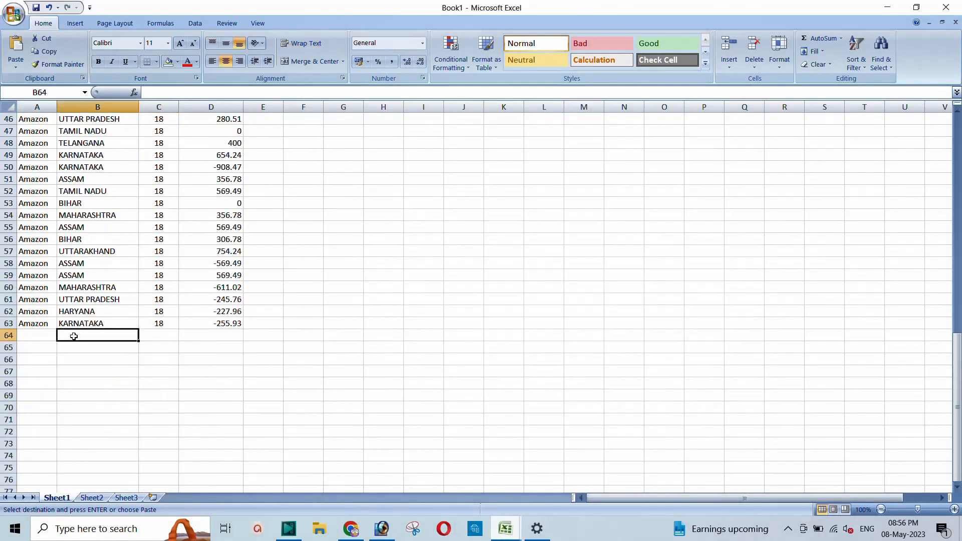
{"action": "left_click", "coordinate": [15, 50]}
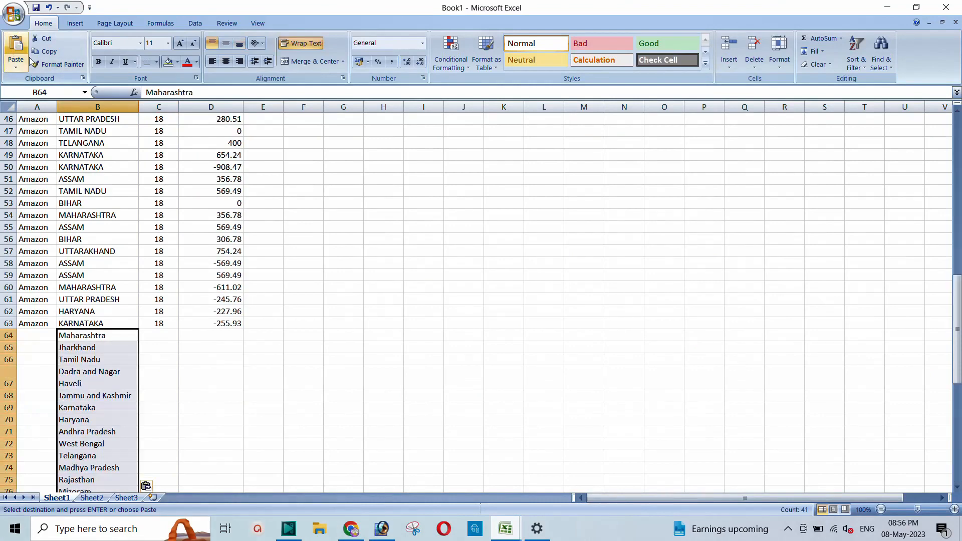
Step: Copy the IGST % values in E2 to E42 of Section 7(B)(2) into Book1 from C64 and centre them horizontally
{"action": "mouse_move", "coordinate": [505, 529]}
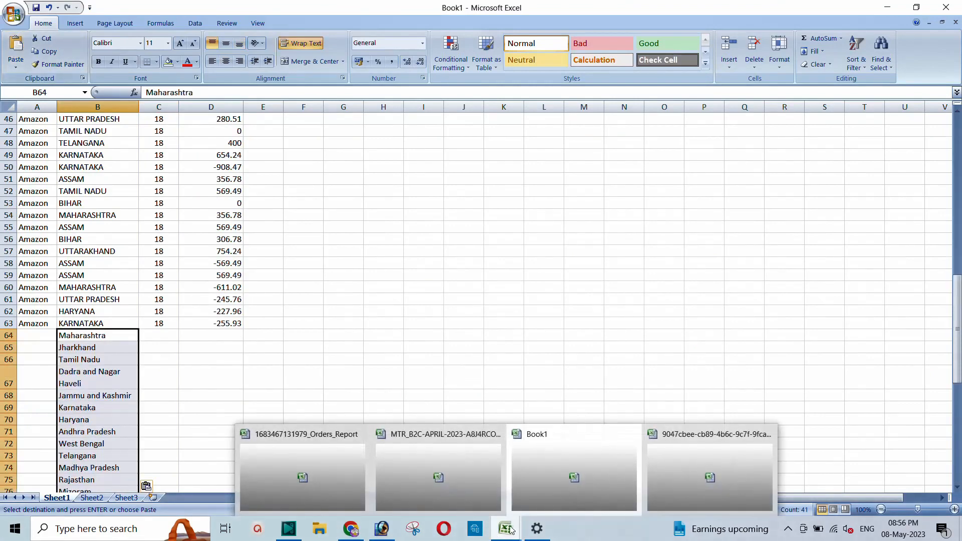
{"action": "left_click", "coordinate": [656, 477]}
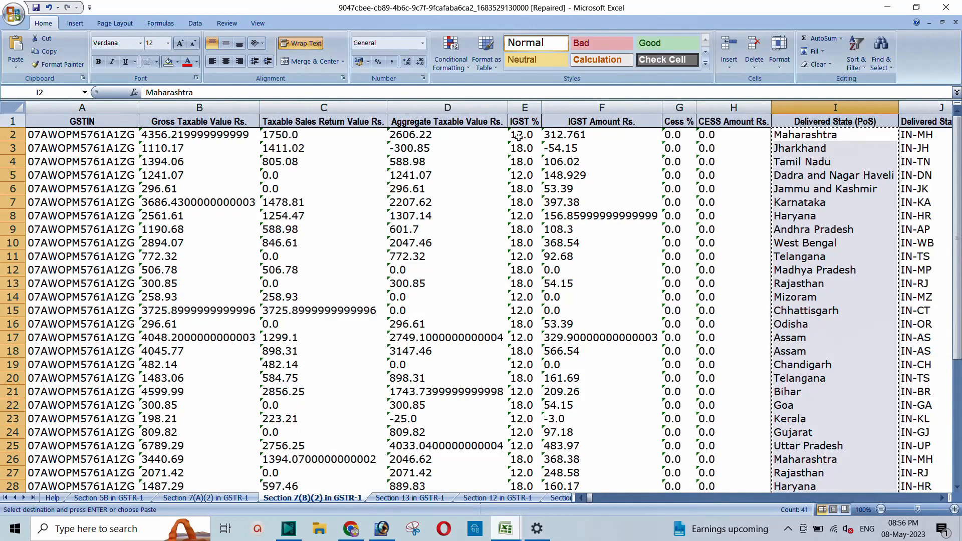
{"action": "left_click_drag", "start_coordinate": [519, 137], "coordinate": [526, 467]}
{"action": "right_click", "coordinate": [523, 258]}
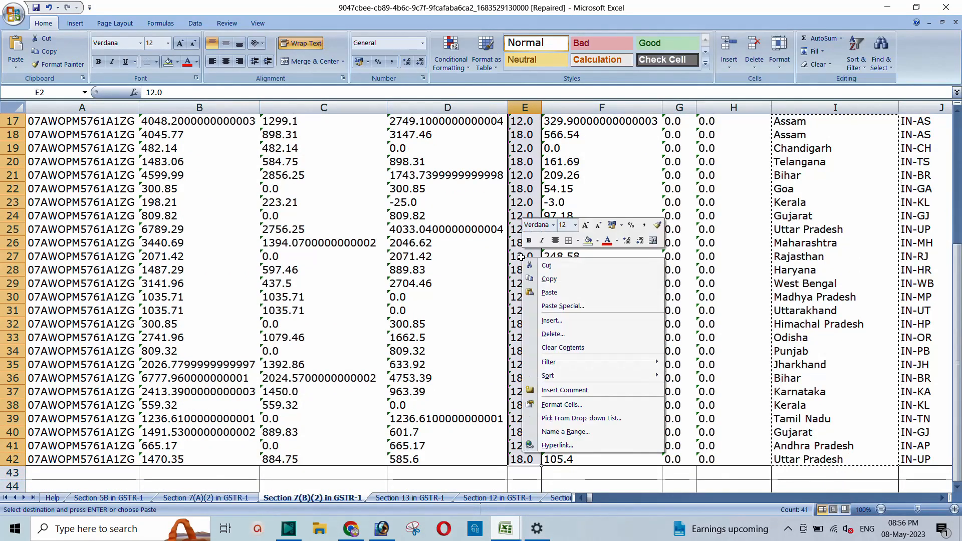
{"action": "left_click", "coordinate": [549, 279]}
{"action": "mouse_move", "coordinate": [507, 529]}
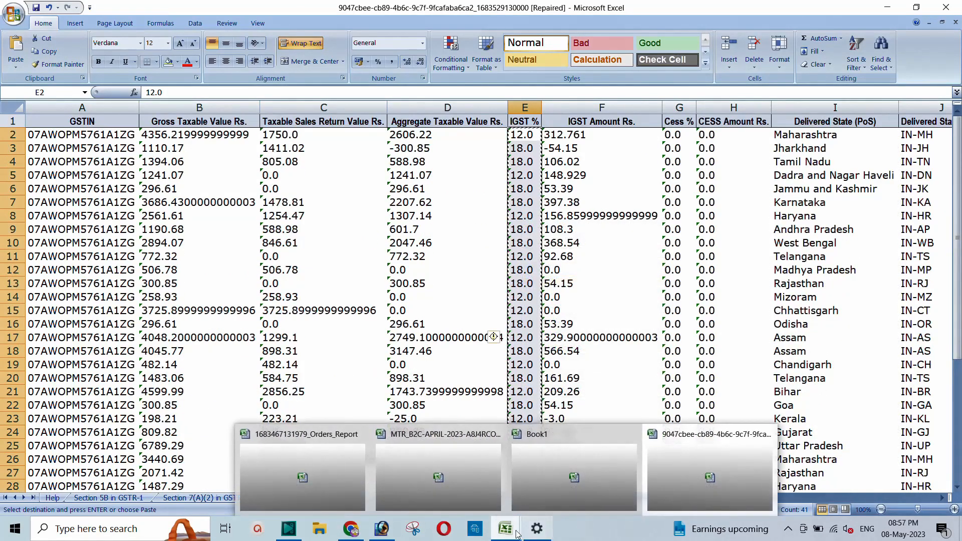
{"action": "left_click", "coordinate": [588, 470]}
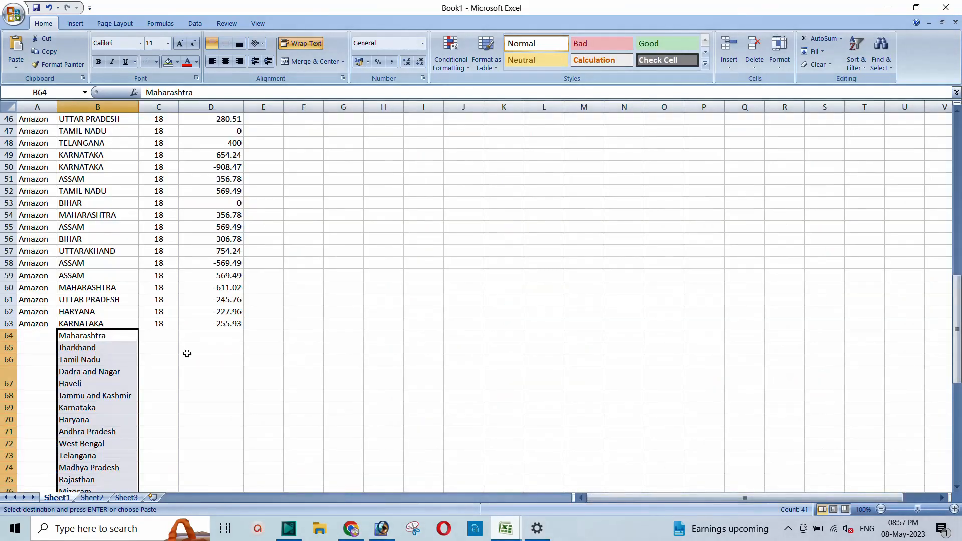
{"action": "left_click", "coordinate": [158, 336]}
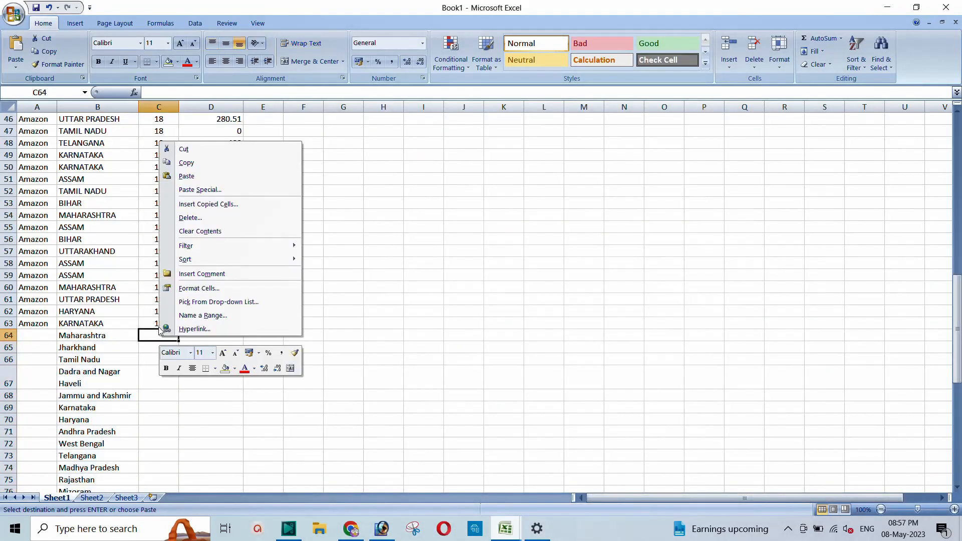
{"action": "left_click", "coordinate": [187, 176]}
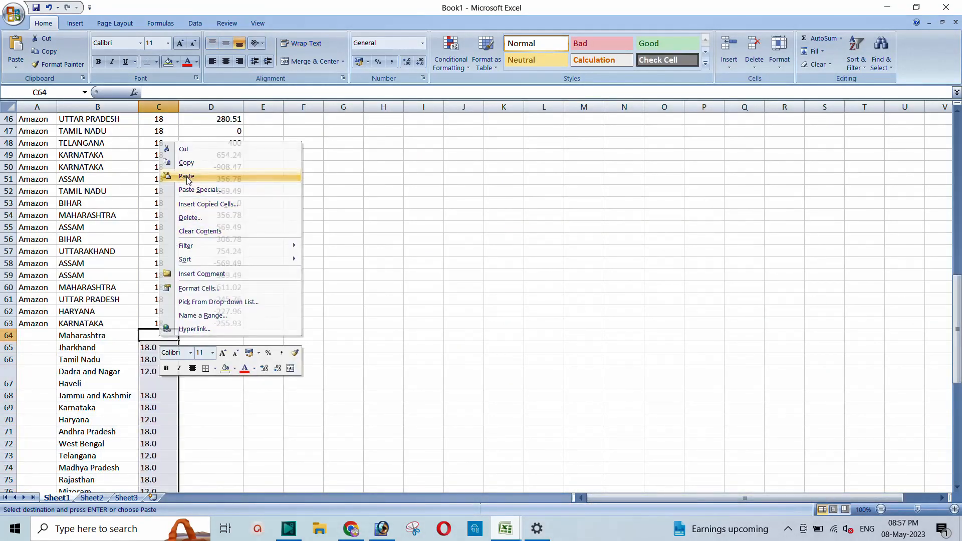
{"action": "left_click", "coordinate": [227, 61]}
Step: Copy the aggregate taxable values in D2 to D42 of Section 7(B)(2) into Book1's Sheet1, starting at D64
{"action": "left_click", "coordinate": [211, 338]}
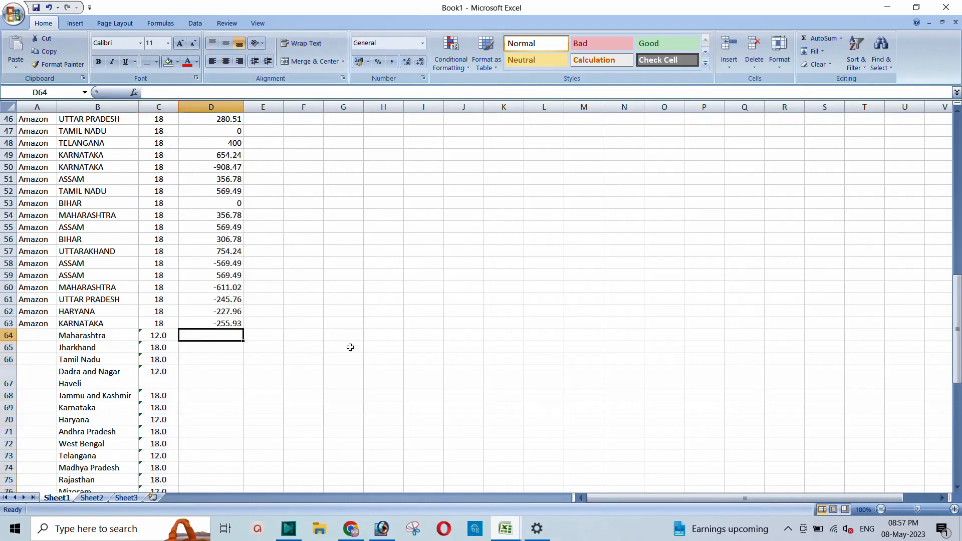
{"action": "mouse_move", "coordinate": [516, 534]}
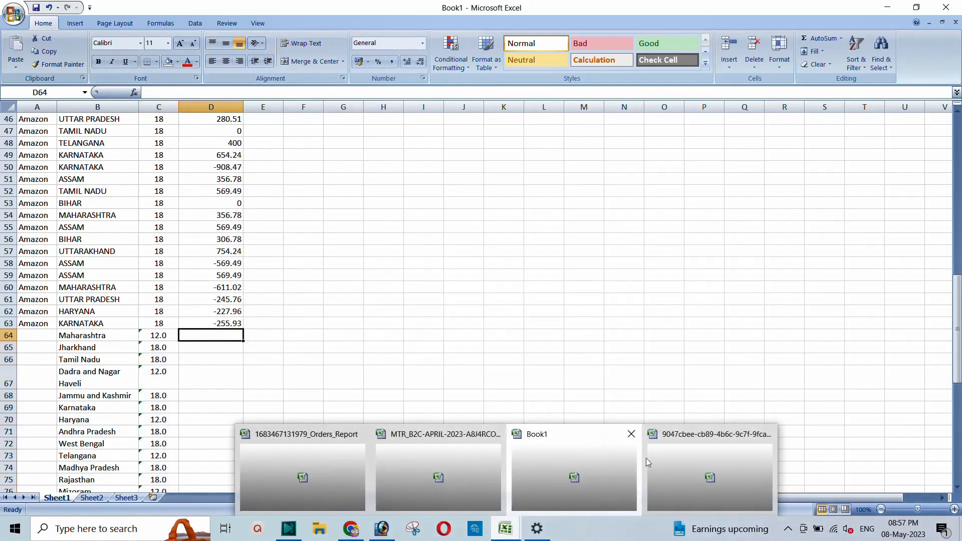
{"action": "left_click", "coordinate": [666, 454]}
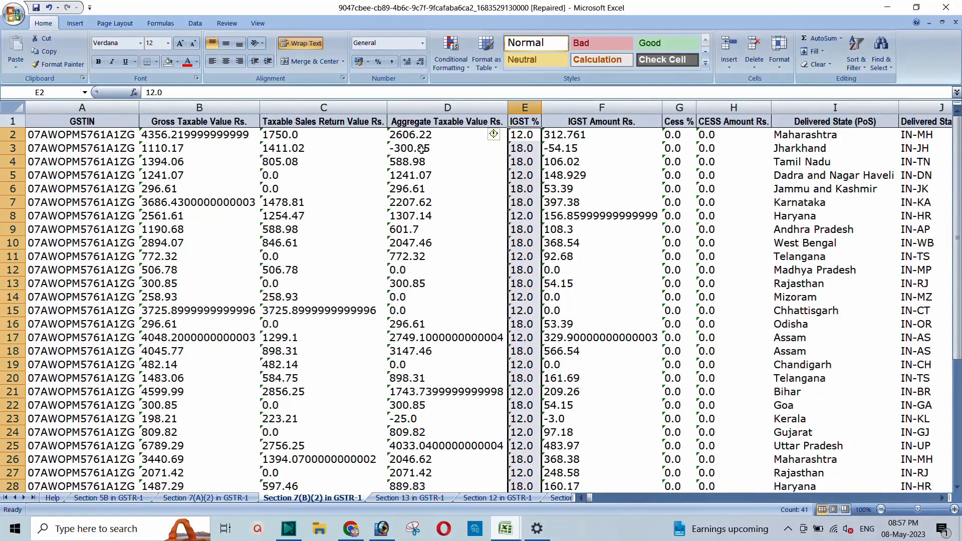
{"action": "left_click_drag", "start_coordinate": [416, 138], "coordinate": [451, 471]}
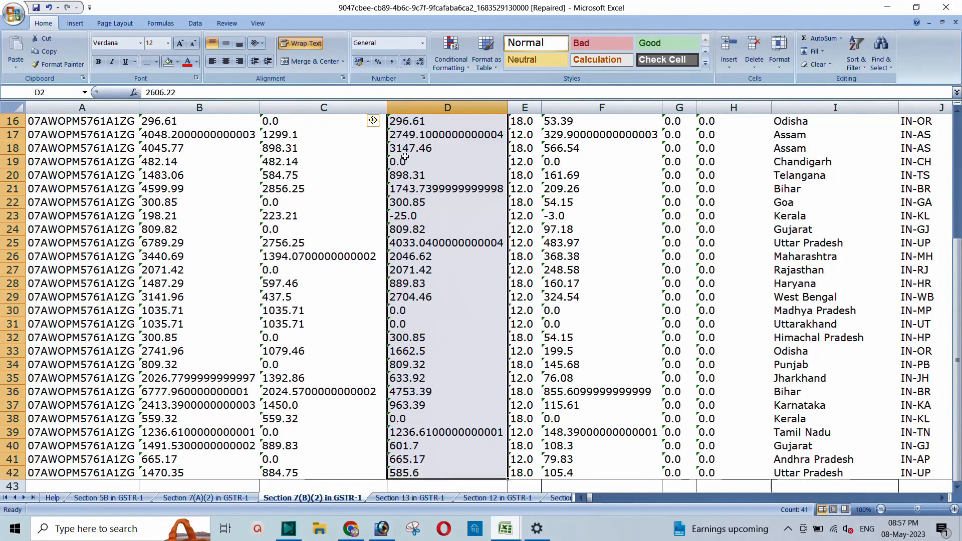
{"action": "right_click", "coordinate": [406, 156]}
{"action": "left_click", "coordinate": [434, 178]}
{"action": "scroll", "coordinate": [434, 178], "scroll_direction": "up", "scroll_amount": 5}
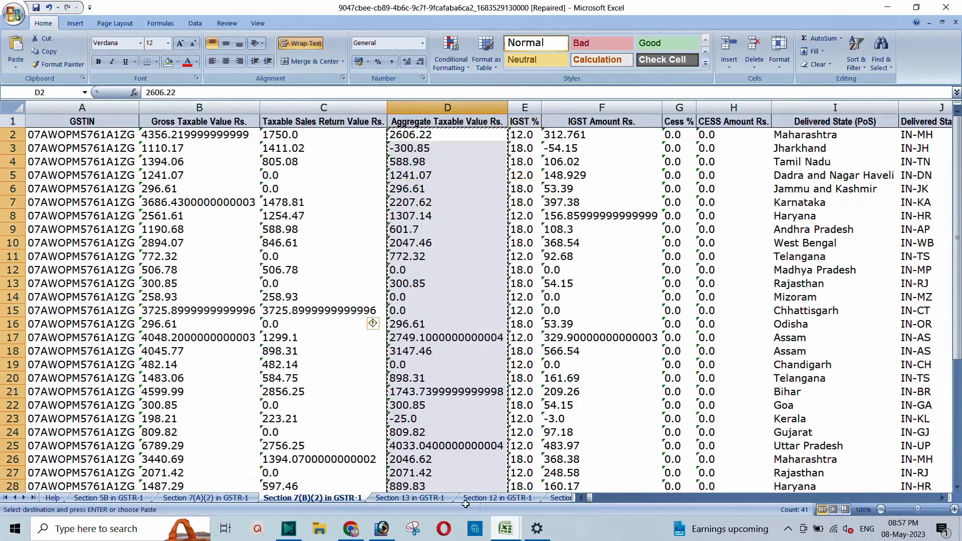
{"action": "mouse_move", "coordinate": [505, 530]}
{"action": "left_click", "coordinate": [584, 461]}
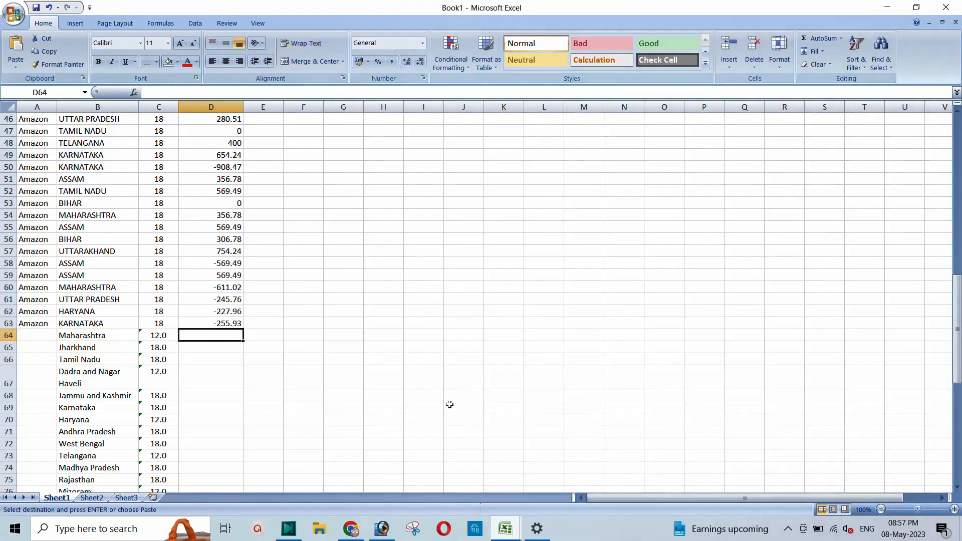
{"action": "left_click", "coordinate": [15, 46]}
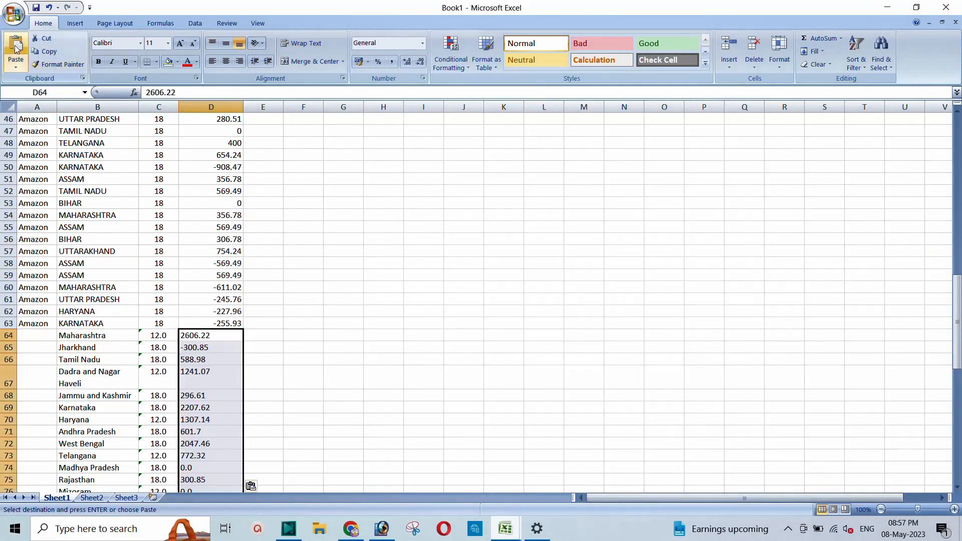
Step: Convert the taxable amounts in D64 to D104 and the GST rates in C64 to C104 from text to numbers
{"action": "scroll", "coordinate": [296, 306], "scroll_direction": "down", "scroll_amount": 2}
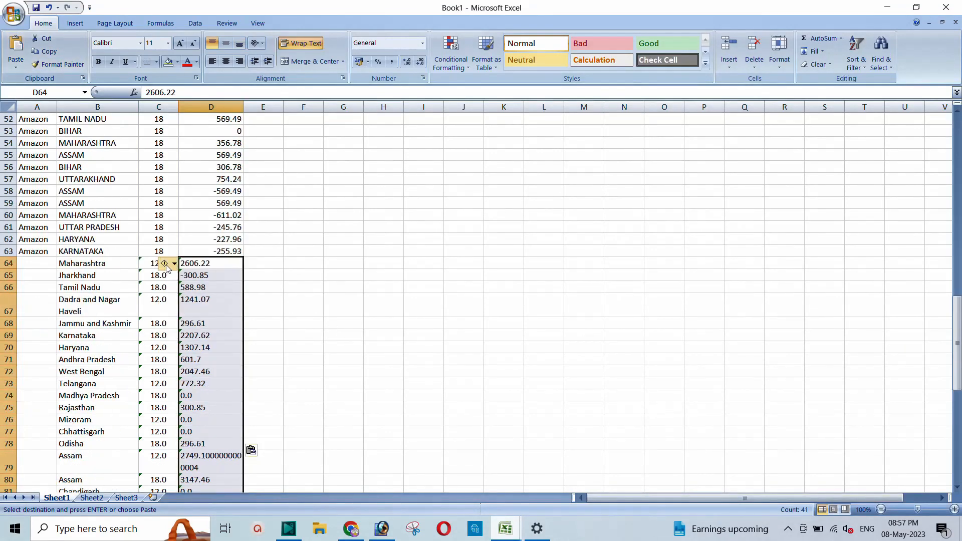
{"action": "left_click", "coordinate": [165, 265]}
{"action": "left_click", "coordinate": [206, 295]}
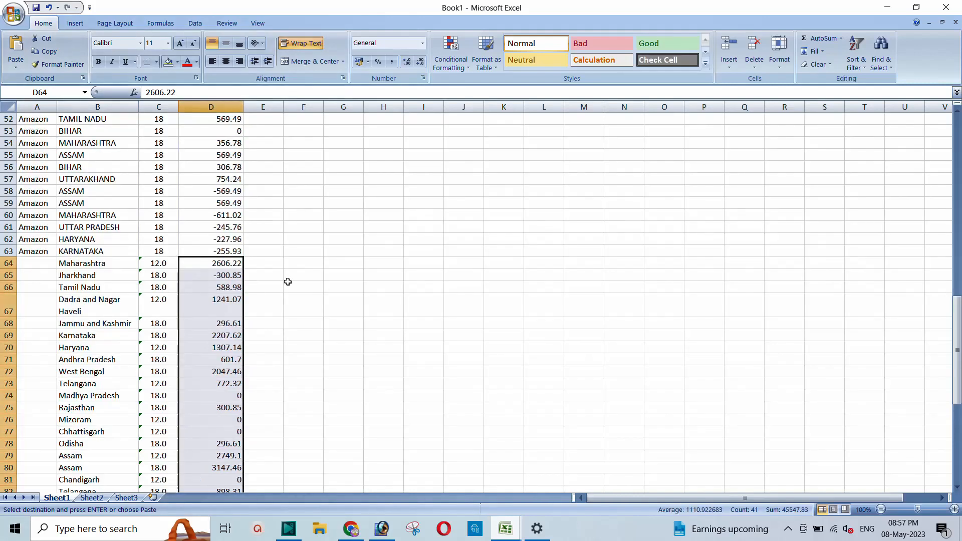
{"action": "left_click_drag", "start_coordinate": [152, 263], "coordinate": [156, 468]}
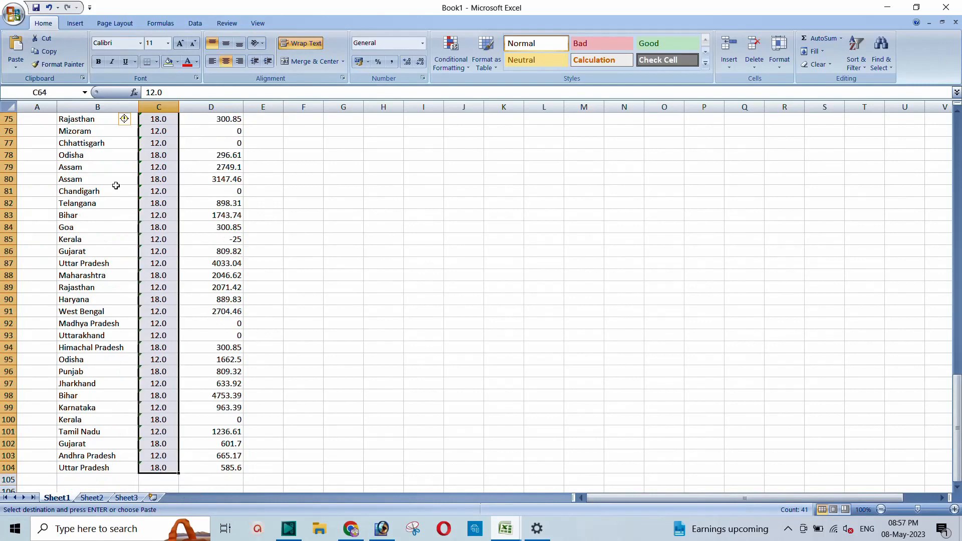
{"action": "left_click", "coordinate": [128, 124]}
{"action": "left_click", "coordinate": [150, 157]}
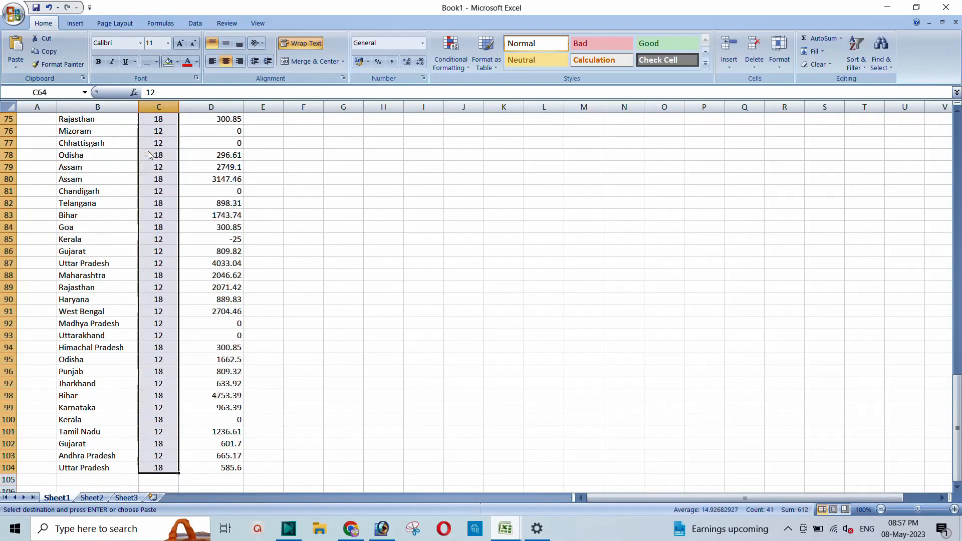
{"action": "scroll", "coordinate": [171, 208], "scroll_direction": "up", "scroll_amount": 6}
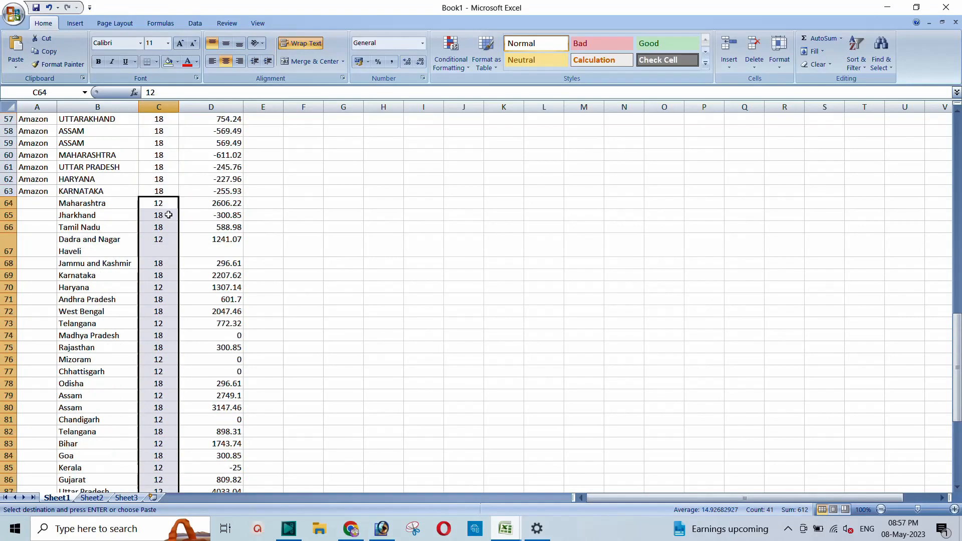
Step: Enter Flipkart as the website in A64 and fill it down to A104
{"action": "left_click", "coordinate": [35, 199]}
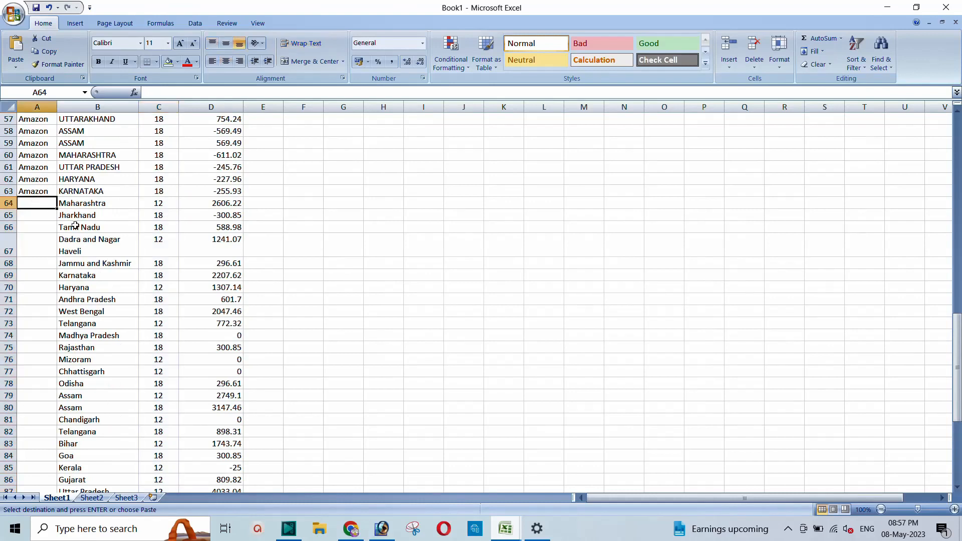
{"action": "type", "text": "Flipkart"}
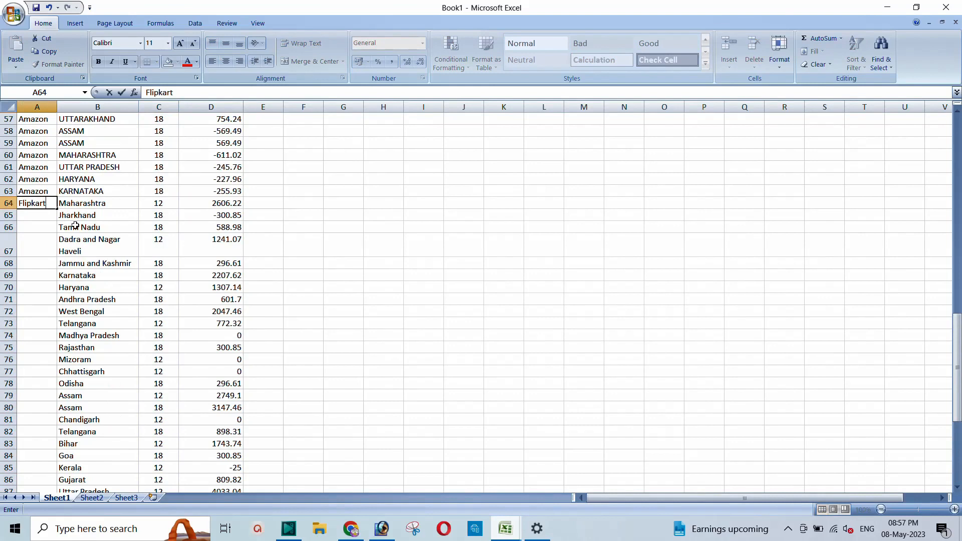
{"action": "key", "text": "Return"}
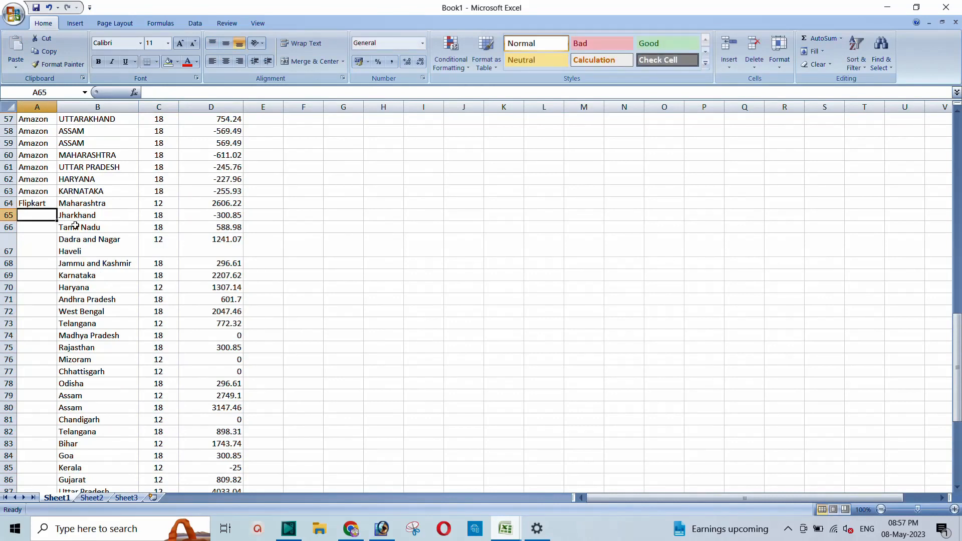
{"action": "left_click", "coordinate": [36, 203]}
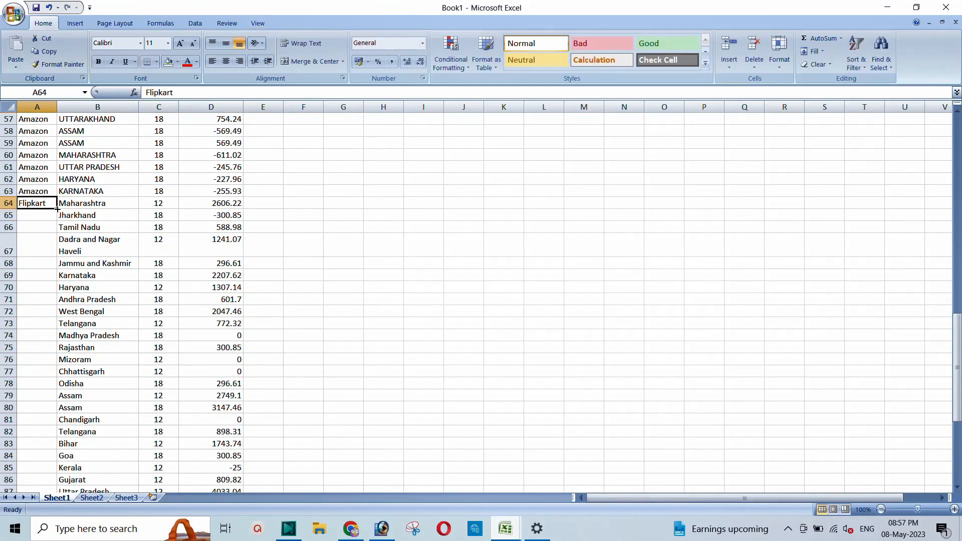
{"action": "double_click", "coordinate": [57, 208]}
{"action": "scroll", "coordinate": [96, 257], "scroll_direction": "down", "scroll_amount": 9}
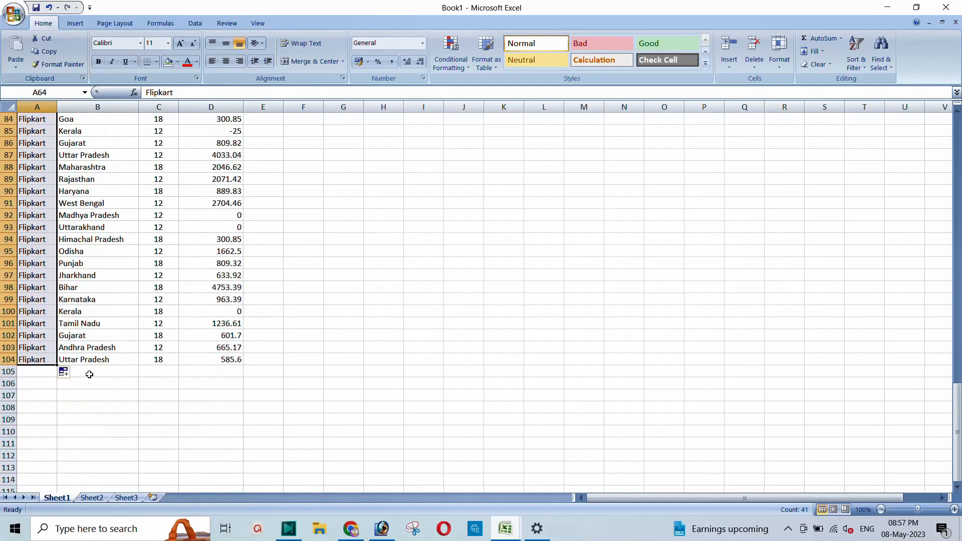
{"action": "left_click", "coordinate": [32, 372]}
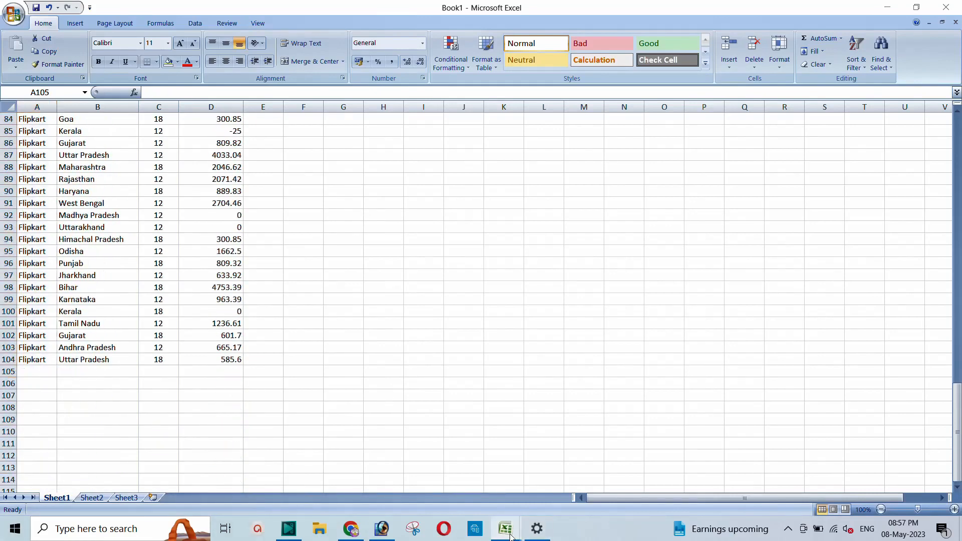
Step: On the Flipkart report's Section 7(A)(2) sheet, convert the aggregate taxable values in D2 and D3 to numbers
{"action": "mouse_move", "coordinate": [507, 532]}
{"action": "left_click", "coordinate": [666, 465]}
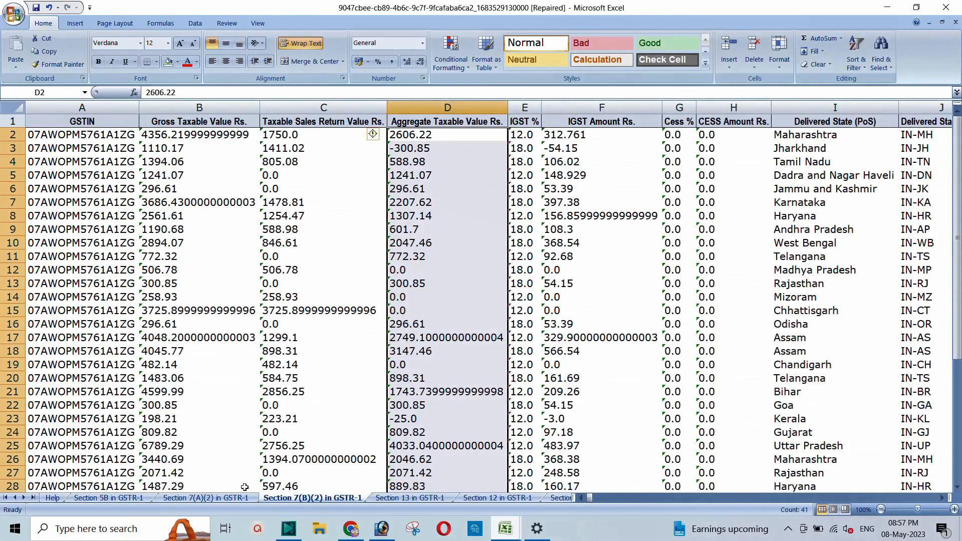
{"action": "left_click", "coordinate": [203, 498]}
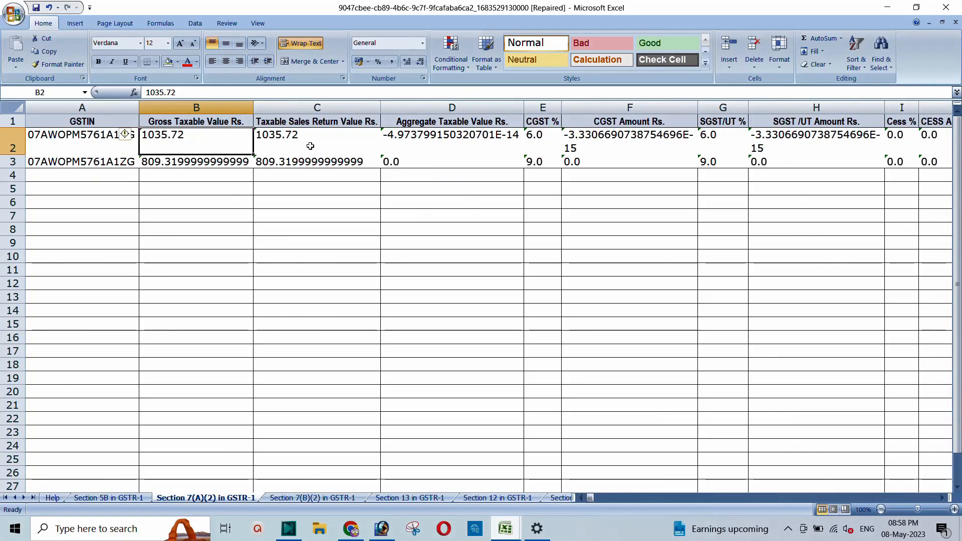
{"action": "left_click", "coordinate": [432, 134]}
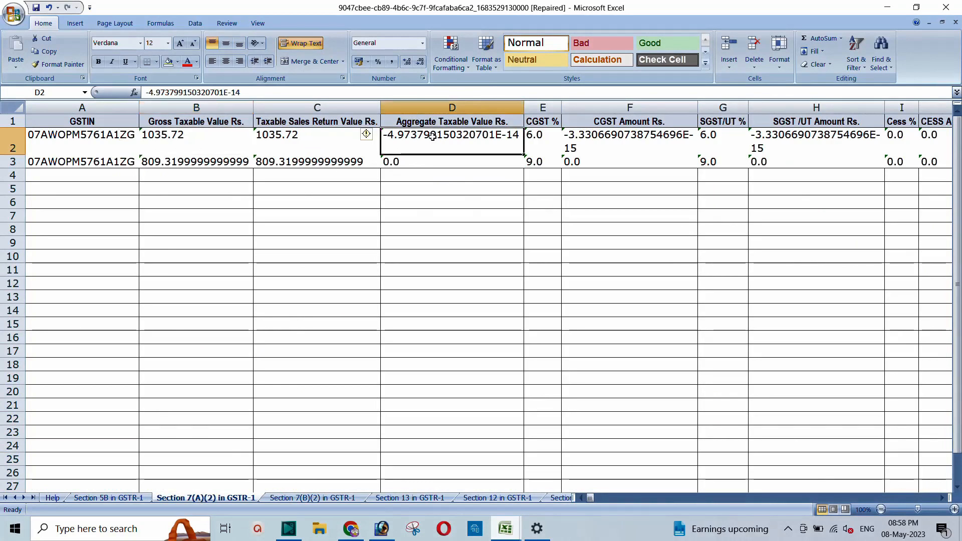
{"action": "left_click_drag", "start_coordinate": [412, 135], "coordinate": [411, 159]}
{"action": "left_click", "coordinate": [374, 134]}
{"action": "left_click", "coordinate": [410, 166]}
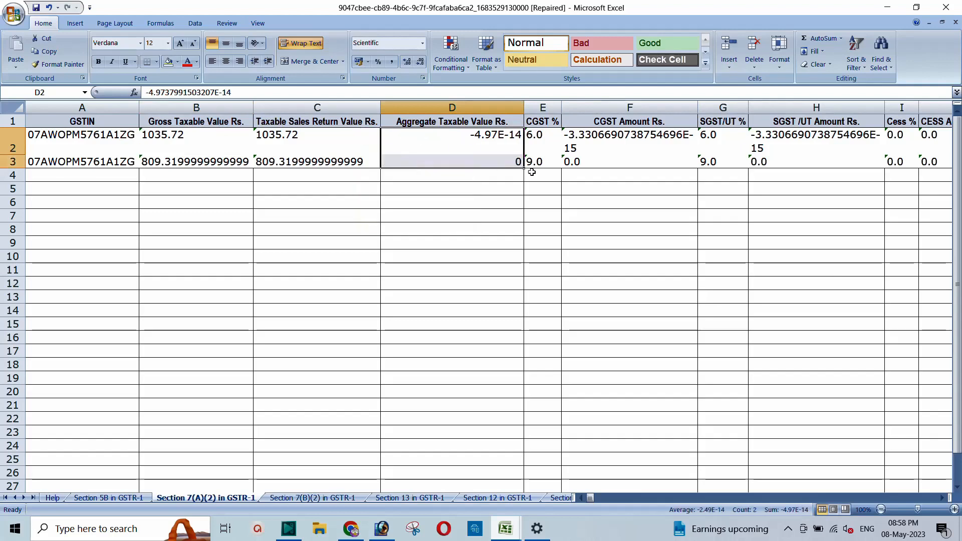
Step: Format the aggregate taxable value in D2 as Number with 2 decimal places
{"action": "left_click", "coordinate": [487, 138]}
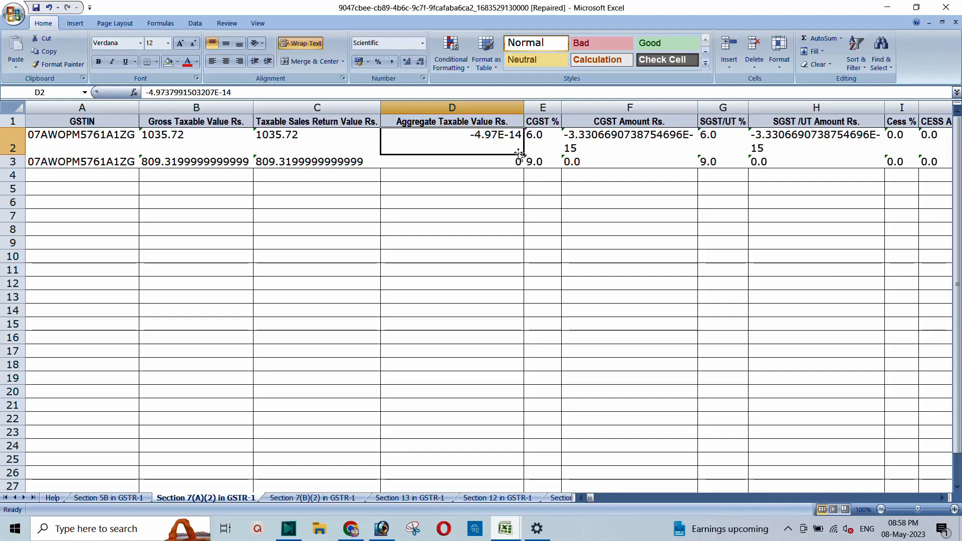
{"action": "right_click", "coordinate": [475, 136]}
{"action": "left_click", "coordinate": [510, 283]}
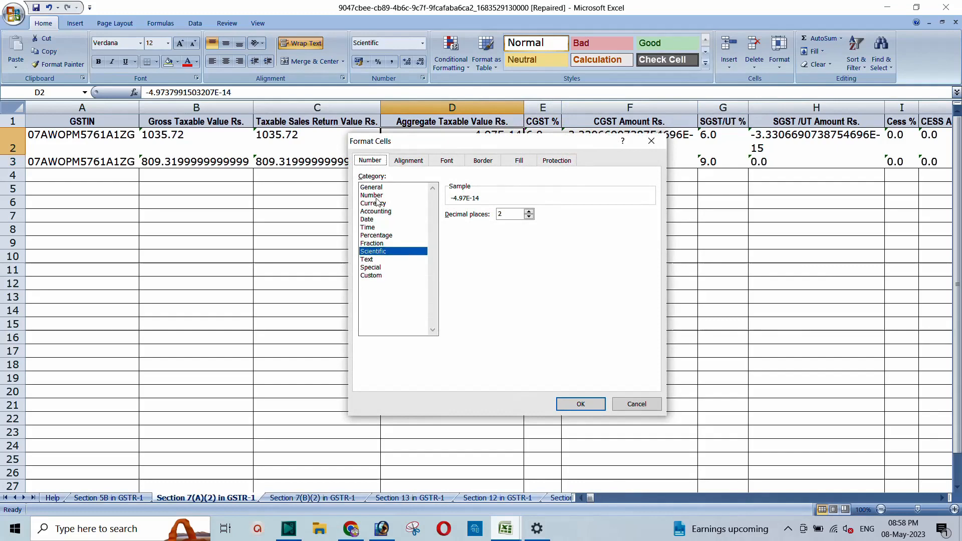
{"action": "left_click", "coordinate": [376, 197]}
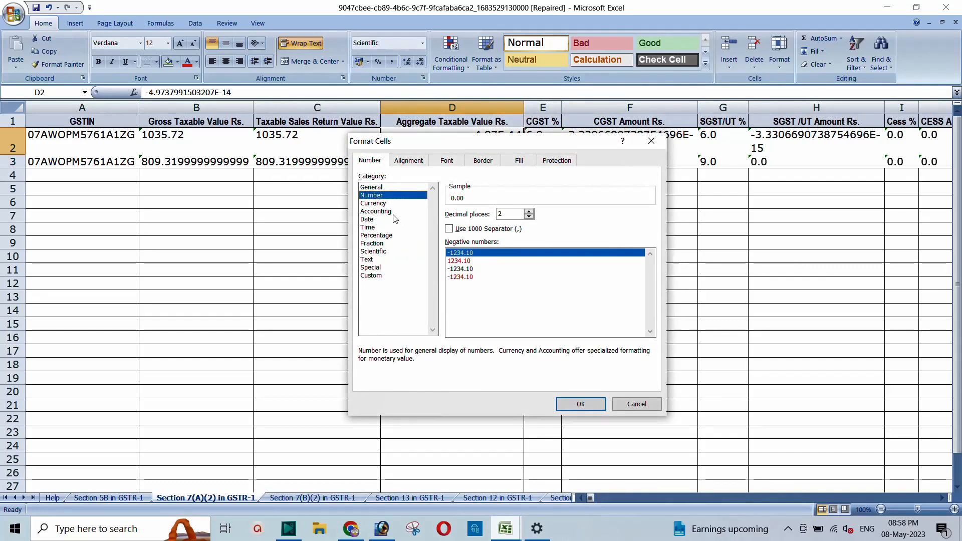
{"action": "left_click", "coordinate": [577, 403]}
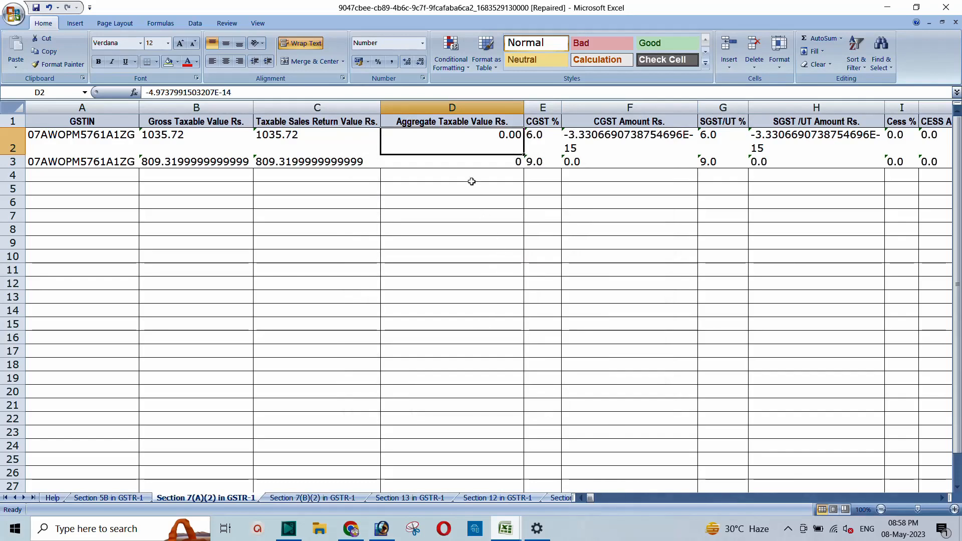
Step: Compare the gross, sales return and aggregate taxable values in rows 2 and 3 of Section 7(A)(2)
{"action": "left_click", "coordinate": [462, 162]}
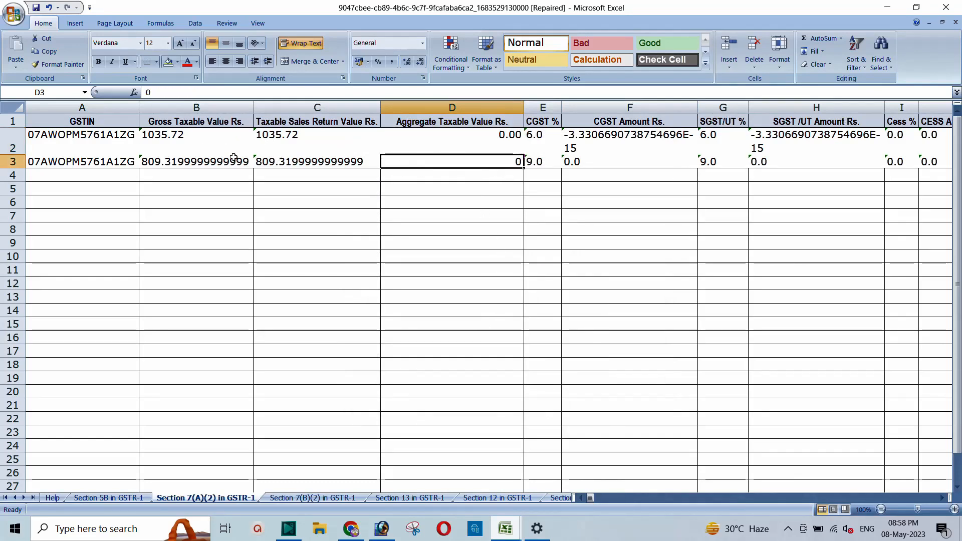
{"action": "left_click", "coordinate": [173, 139]}
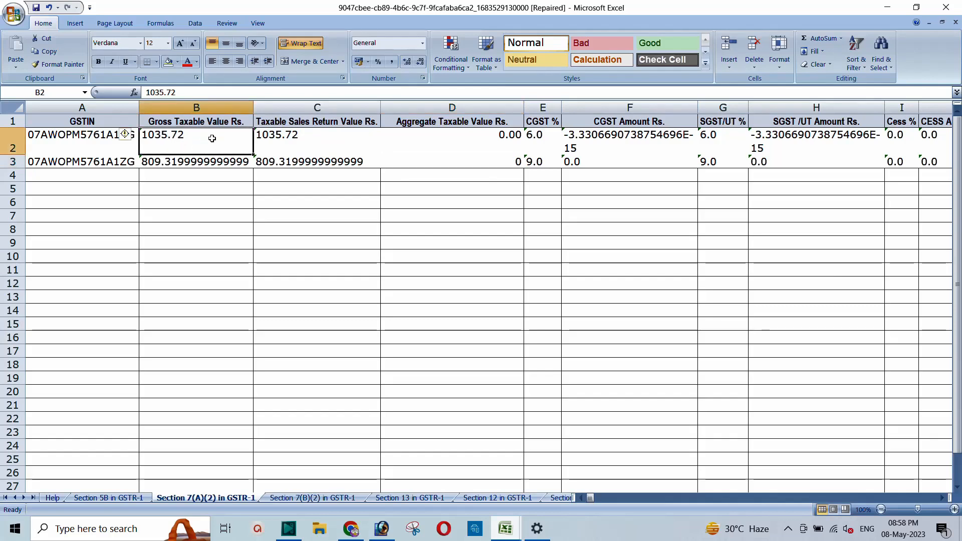
{"action": "left_click", "coordinate": [304, 136]}
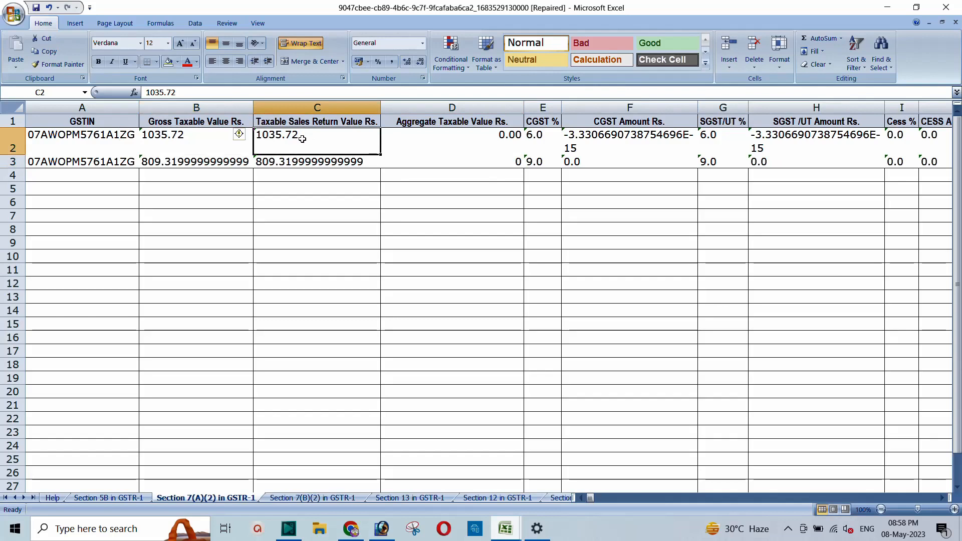
{"action": "left_click", "coordinate": [456, 160]}
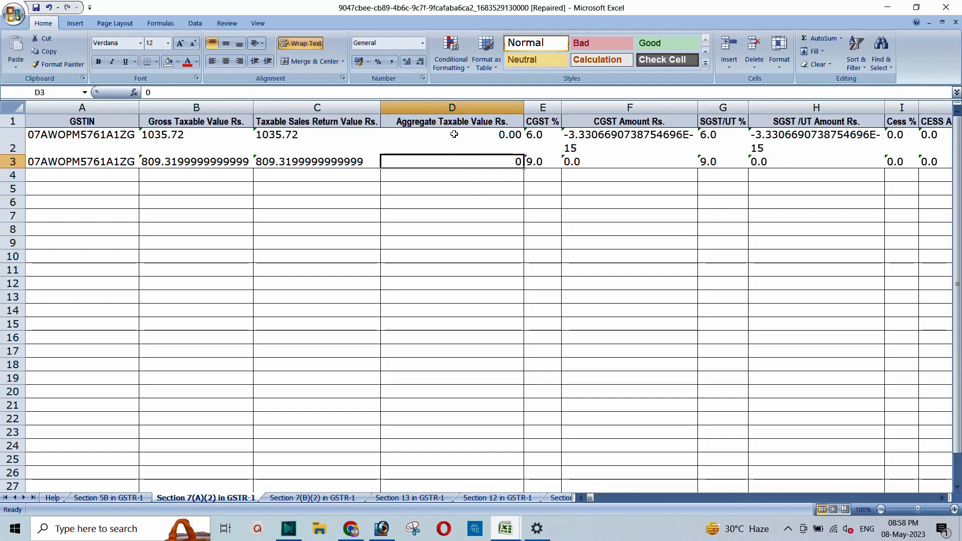
{"action": "left_click_drag", "start_coordinate": [454, 134], "coordinate": [470, 166]}
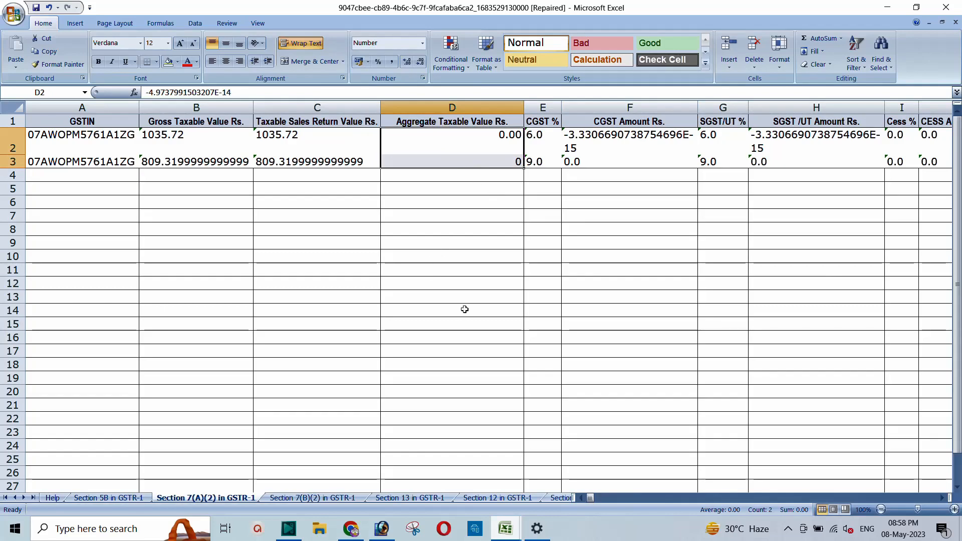
{"action": "left_click", "coordinate": [955, 23]}
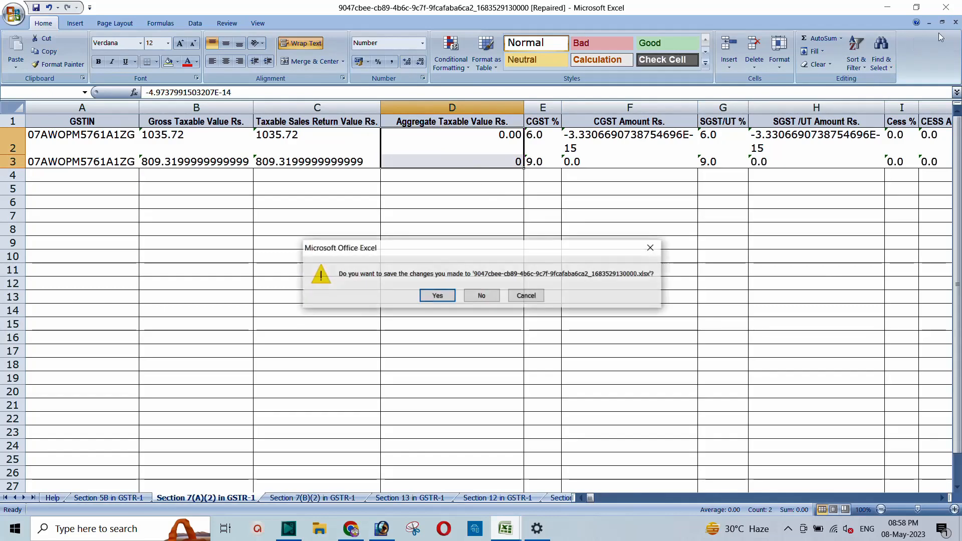
{"action": "left_click", "coordinate": [478, 298]}
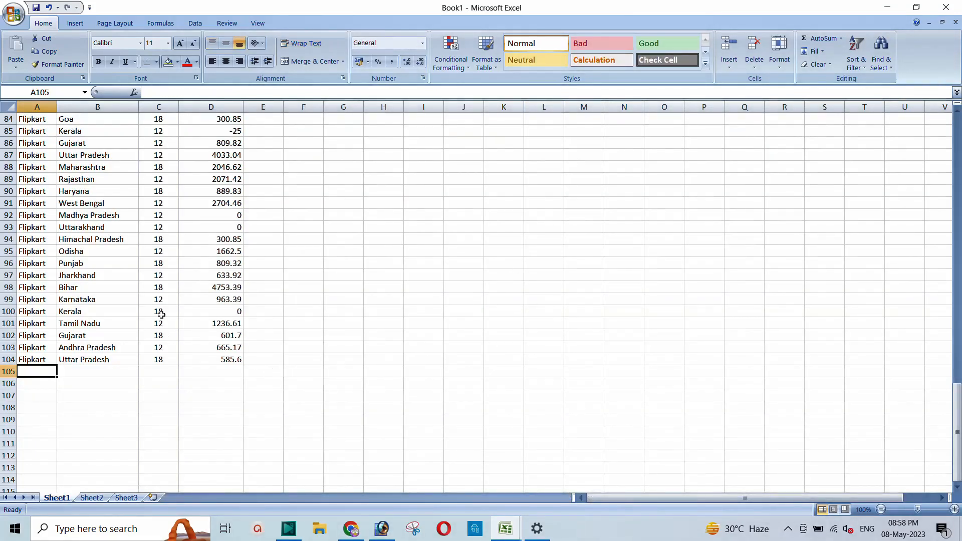
{"action": "left_click", "coordinate": [888, 7]}
{"action": "mouse_move", "coordinate": [505, 529]}
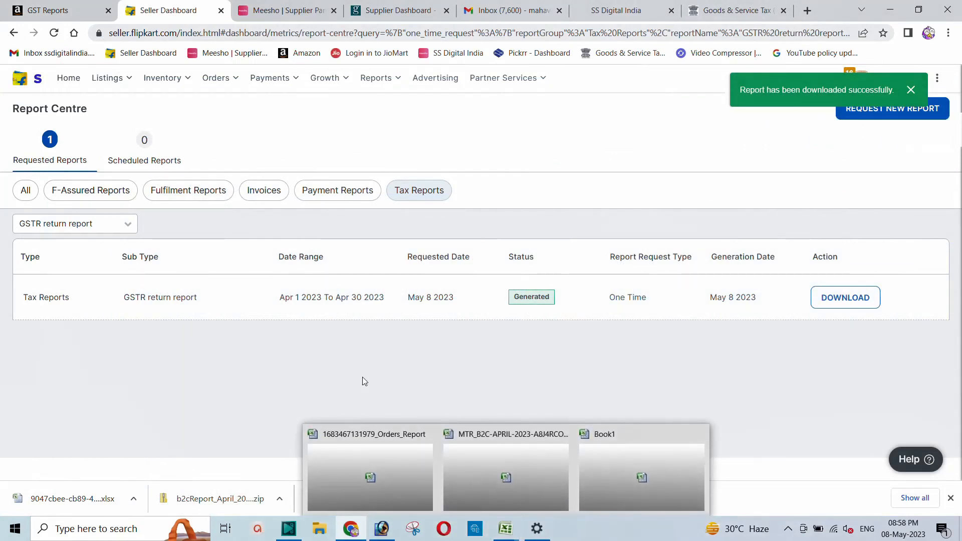
{"action": "left_click", "coordinate": [360, 449]}
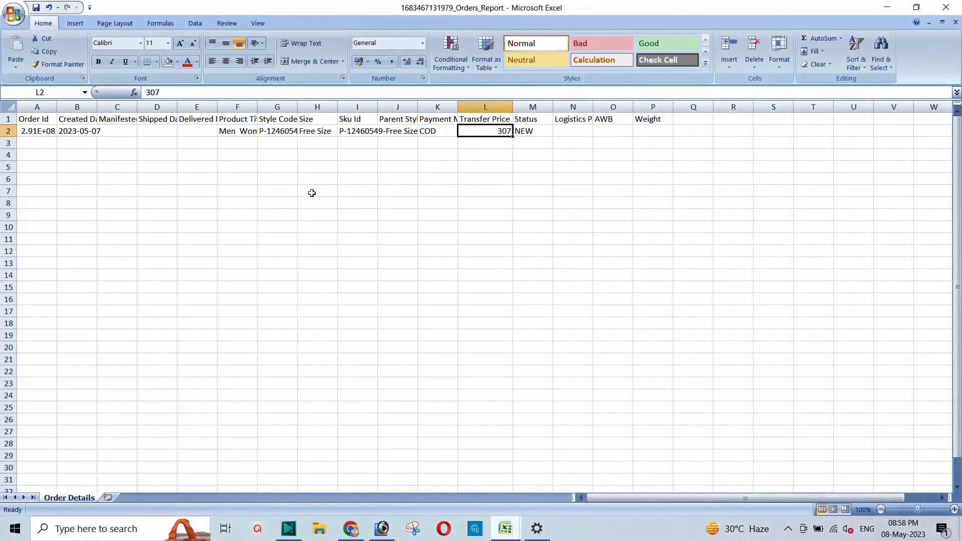
{"action": "left_click", "coordinate": [955, 23]}
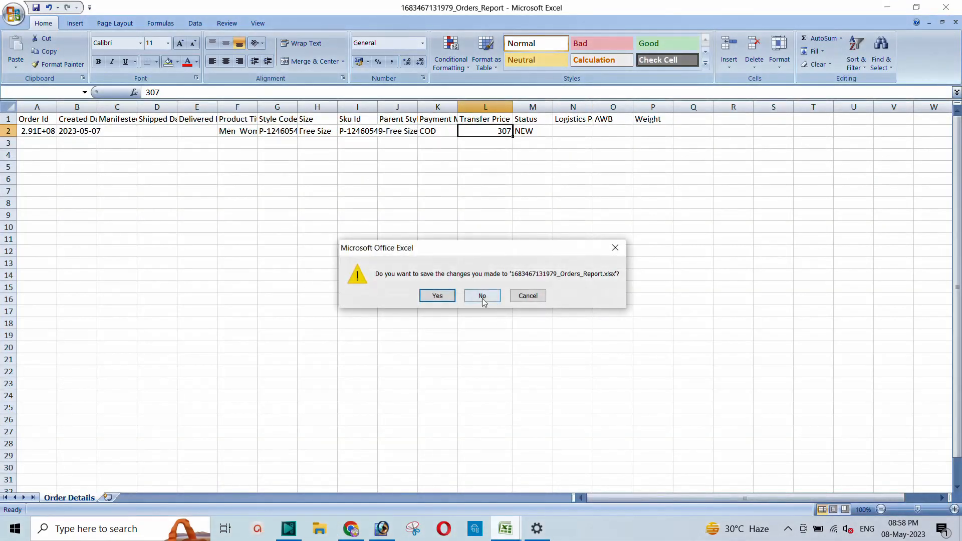
{"action": "left_click", "coordinate": [481, 298]}
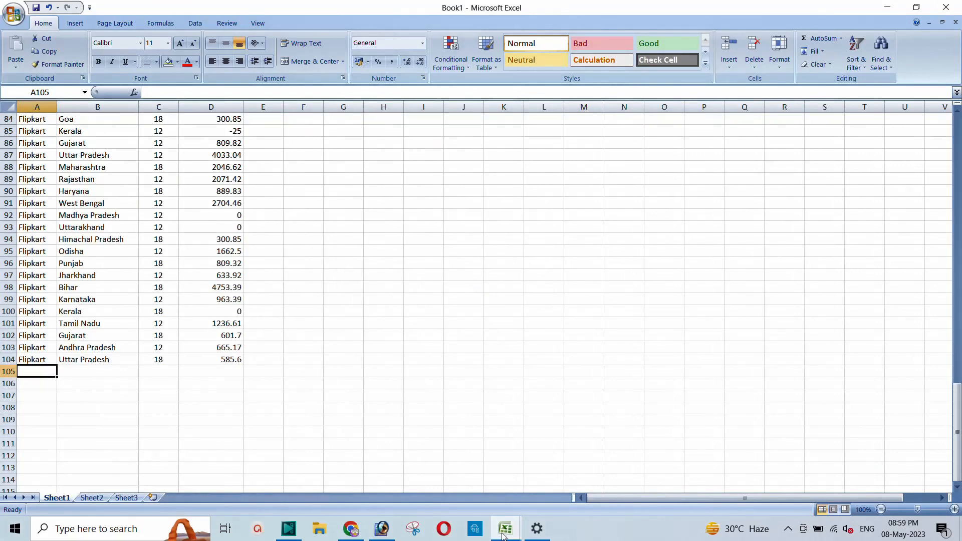
{"action": "mouse_move", "coordinate": [504, 531]}
{"action": "left_click", "coordinate": [437, 460]}
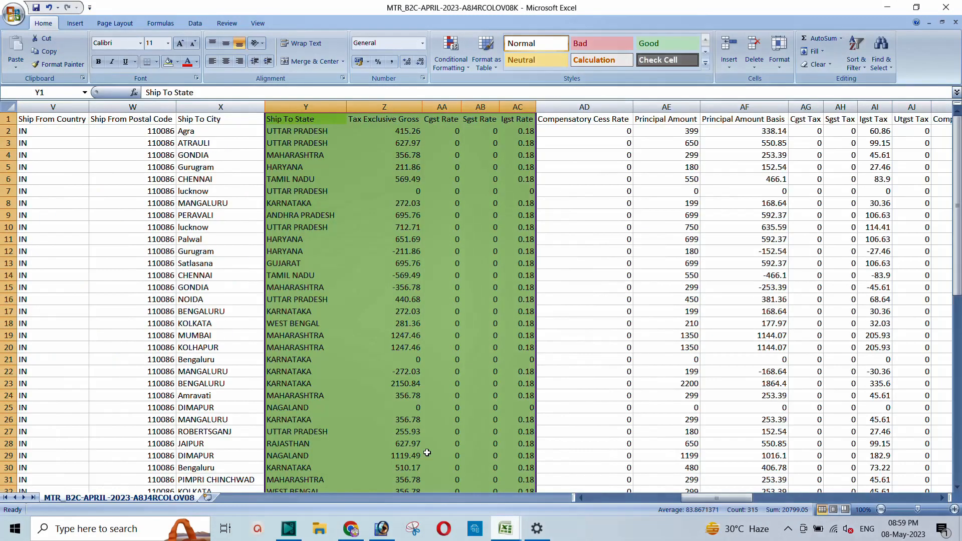
{"action": "left_click", "coordinate": [452, 229]}
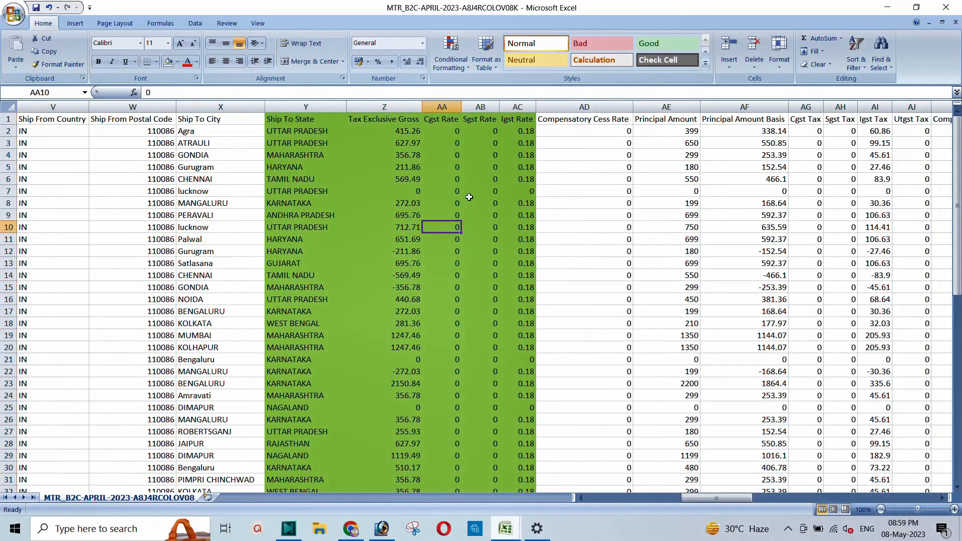
{"action": "left_click", "coordinate": [954, 24]}
{"action": "left_click", "coordinate": [482, 296]}
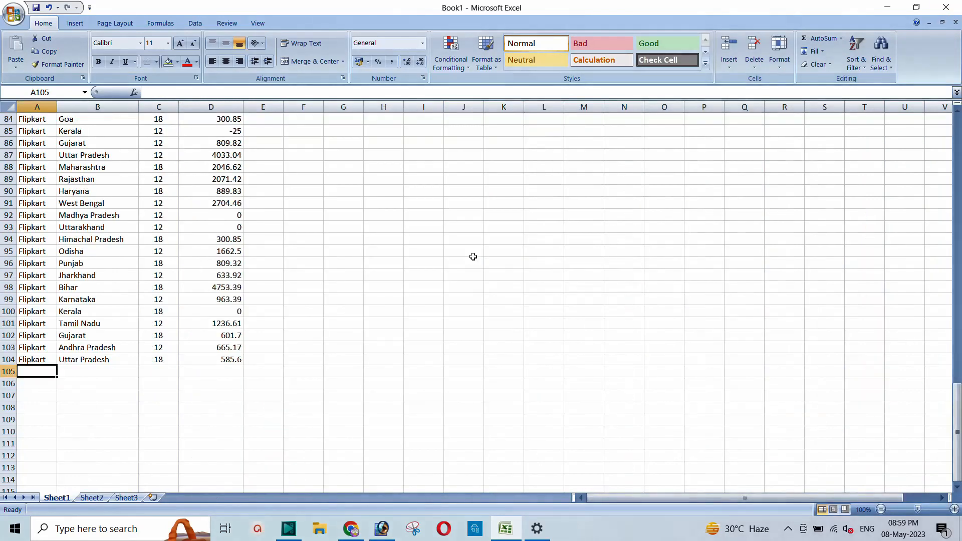
Step: Look over the Book1 summary rows, switch to Chrome and open the Payments page of the Meesho supplier panel
{"action": "scroll", "coordinate": [112, 279], "scroll_direction": "up", "scroll_amount": 20}
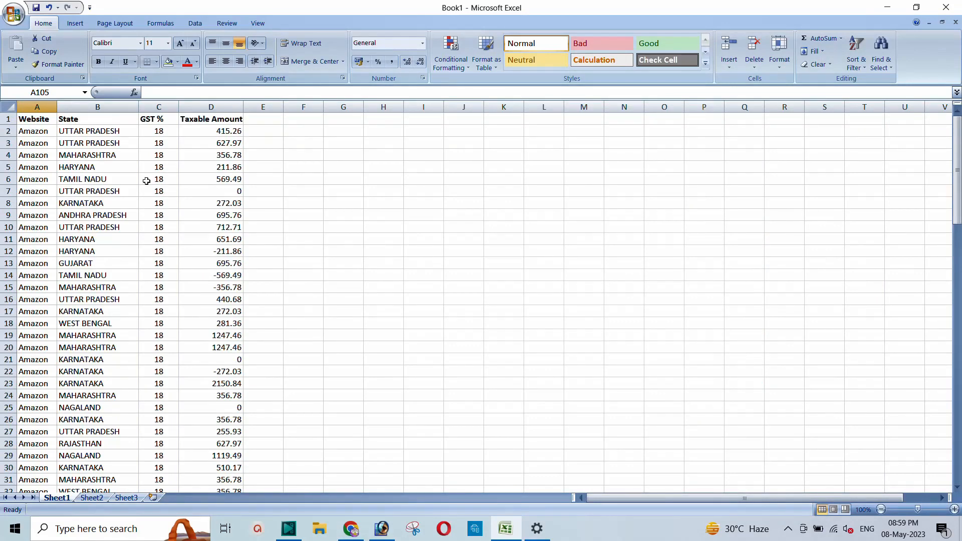
{"action": "scroll", "coordinate": [107, 158], "scroll_direction": "down", "scroll_amount": 20}
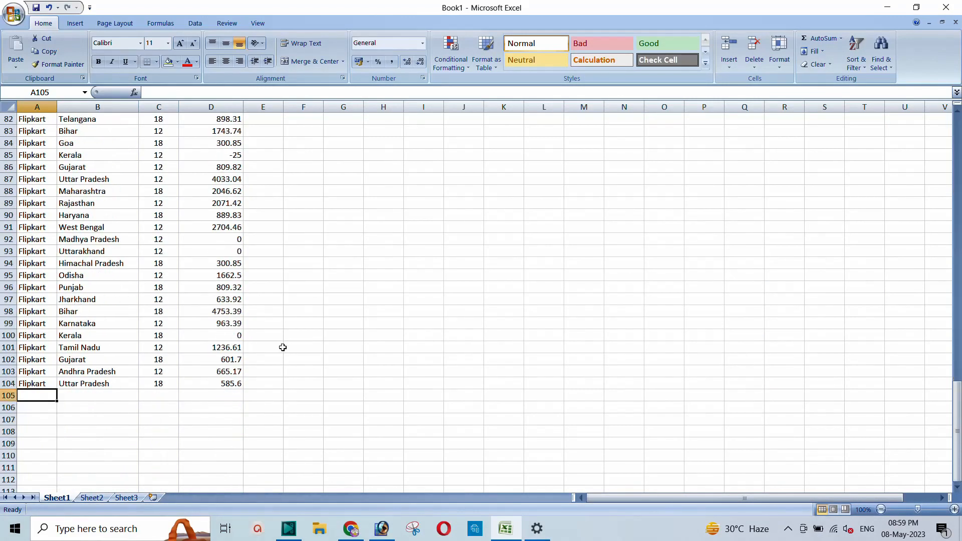
{"action": "left_click", "coordinate": [354, 529]}
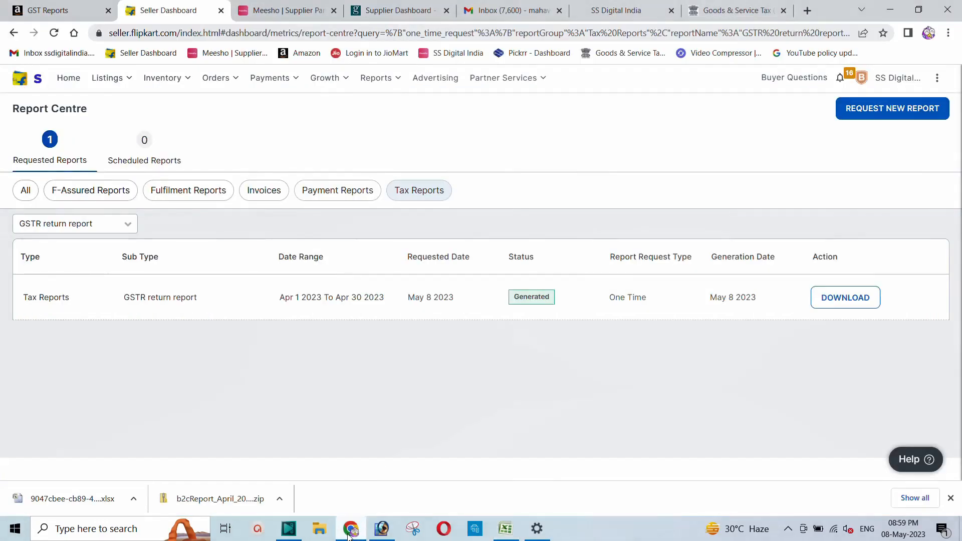
{"action": "left_click", "coordinate": [269, 11]}
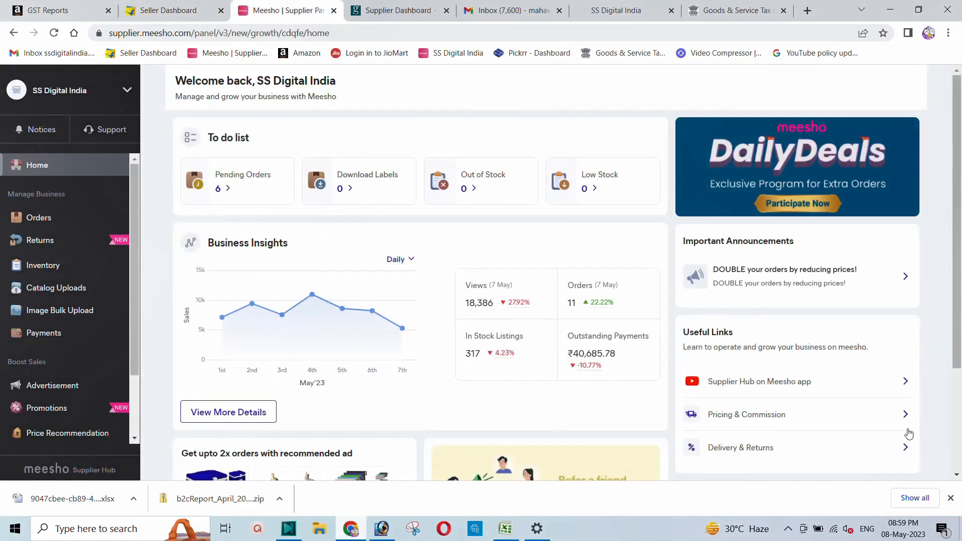
{"action": "left_click", "coordinate": [951, 498]}
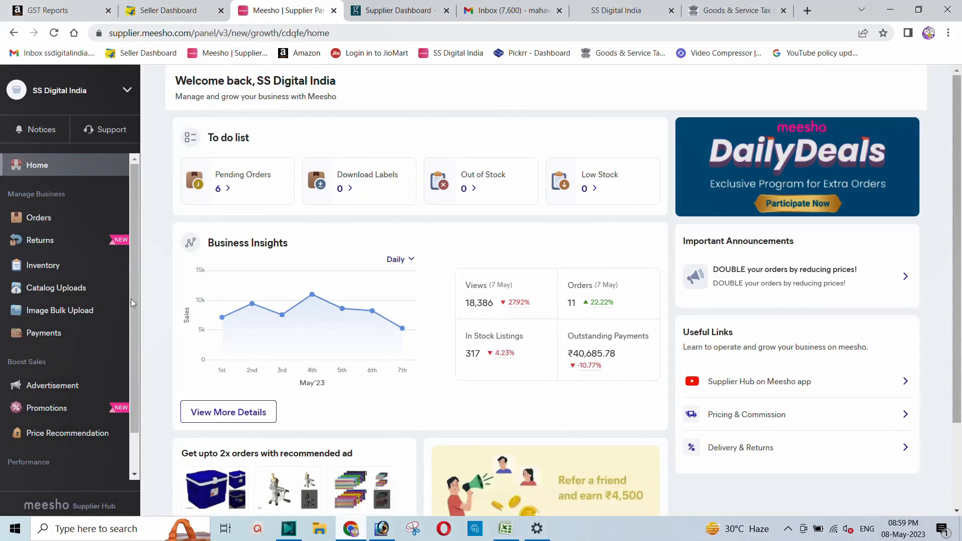
{"action": "left_click", "coordinate": [44, 333]}
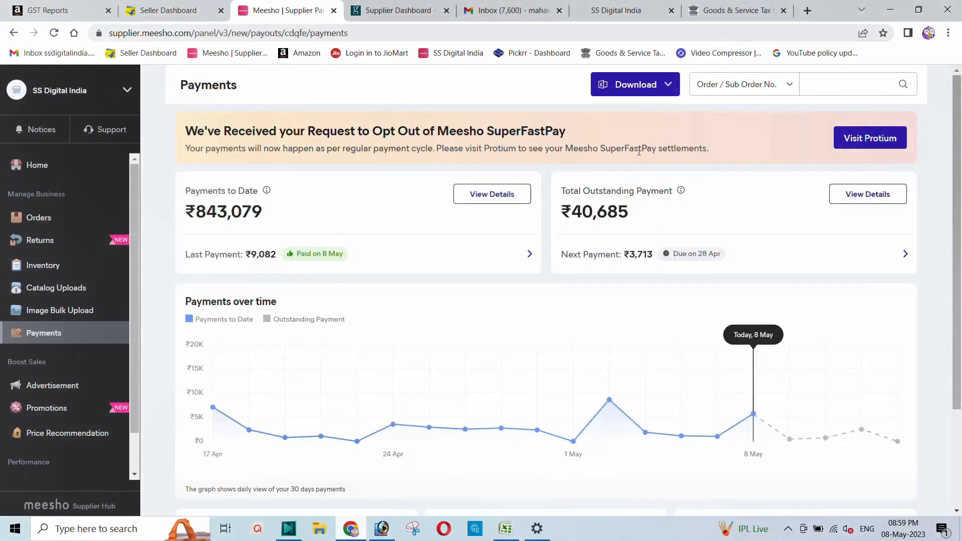
Step: Download the Meesho GST report for April 2023
{"action": "left_click", "coordinate": [667, 90]}
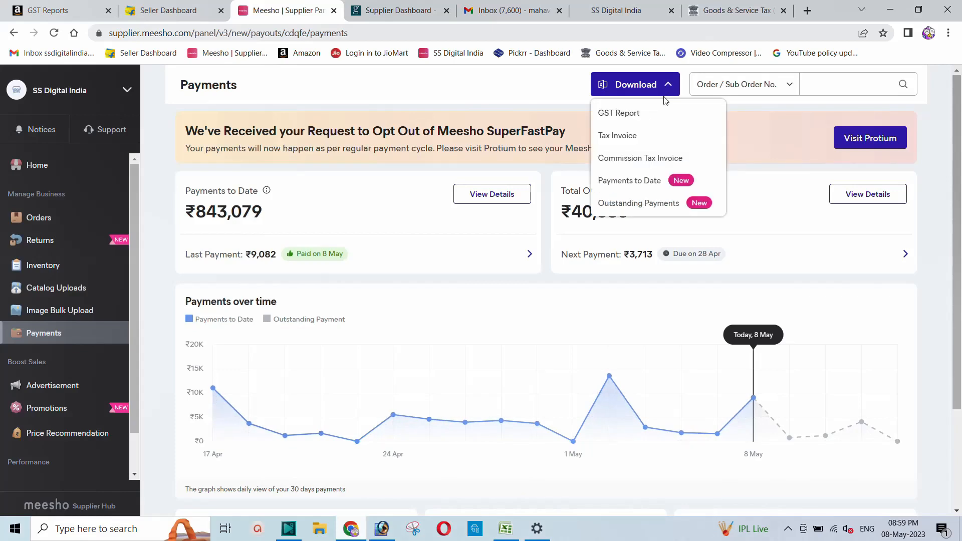
{"action": "left_click", "coordinate": [634, 114]}
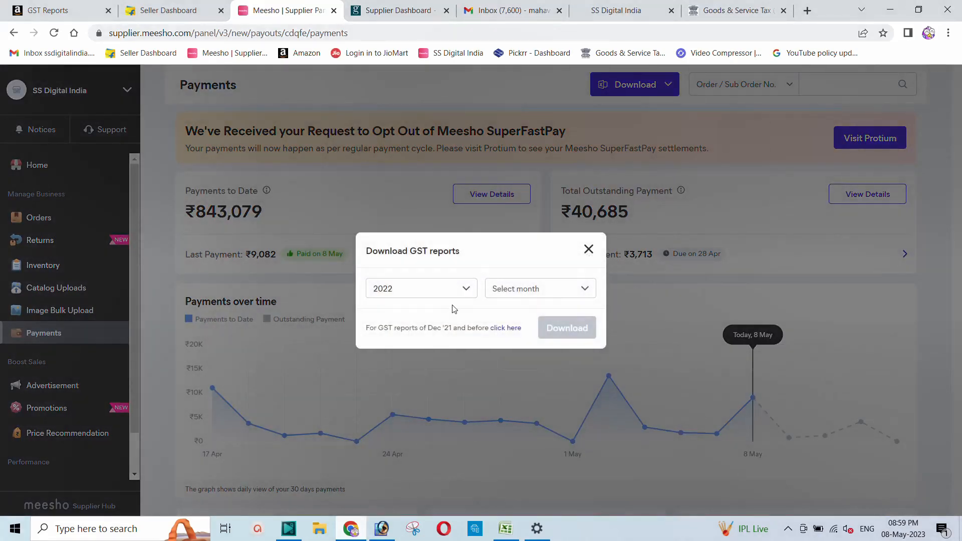
{"action": "left_click", "coordinate": [466, 289]}
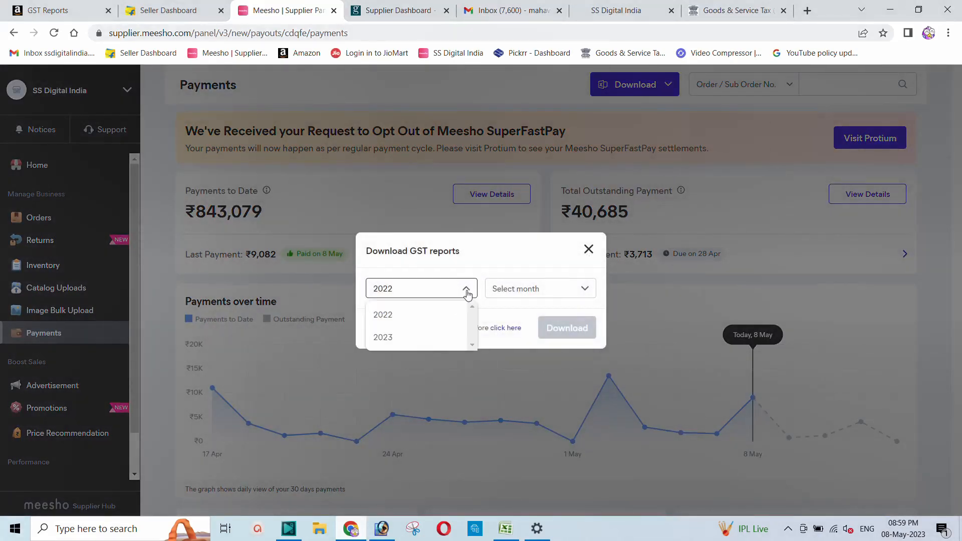
{"action": "left_click", "coordinate": [400, 339]}
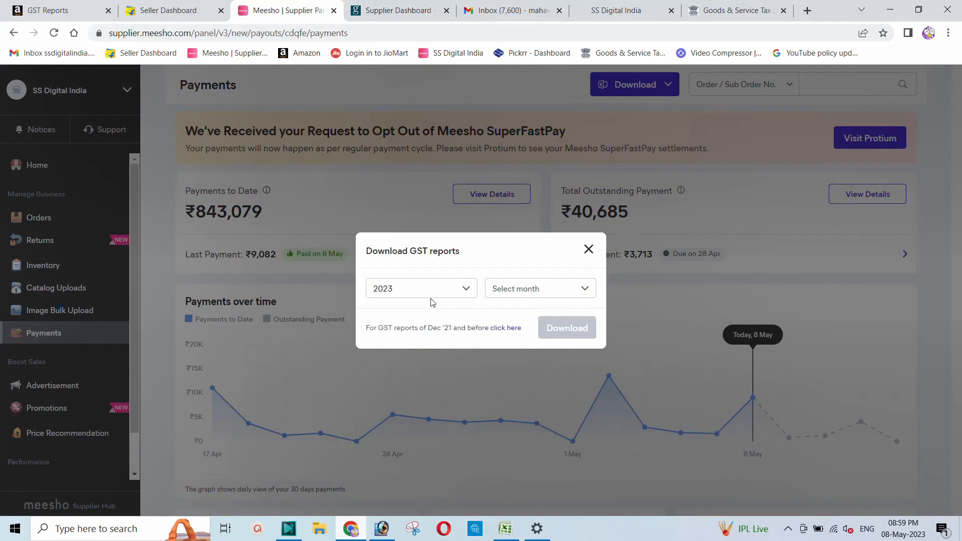
{"action": "left_click", "coordinate": [510, 295]}
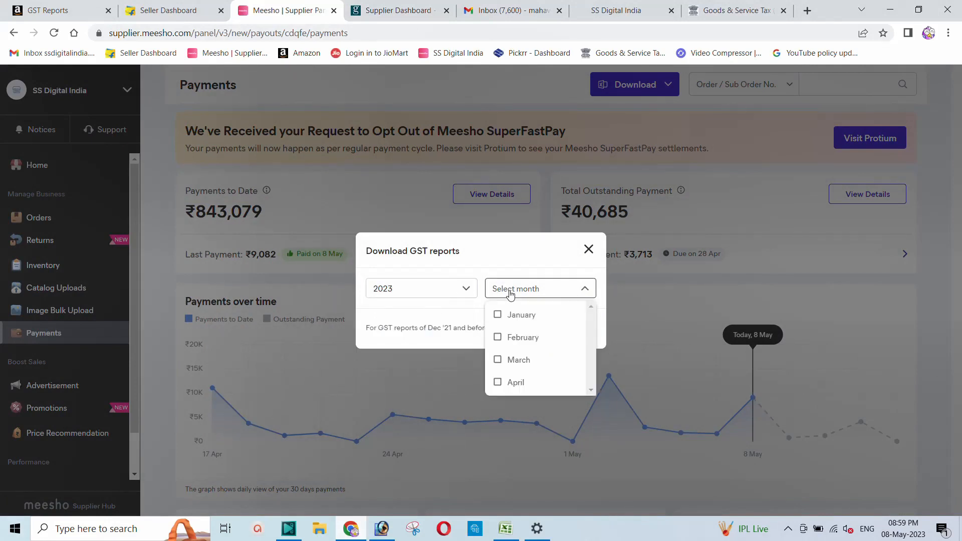
{"action": "left_click", "coordinate": [497, 385]}
{"action": "left_click", "coordinate": [486, 256]}
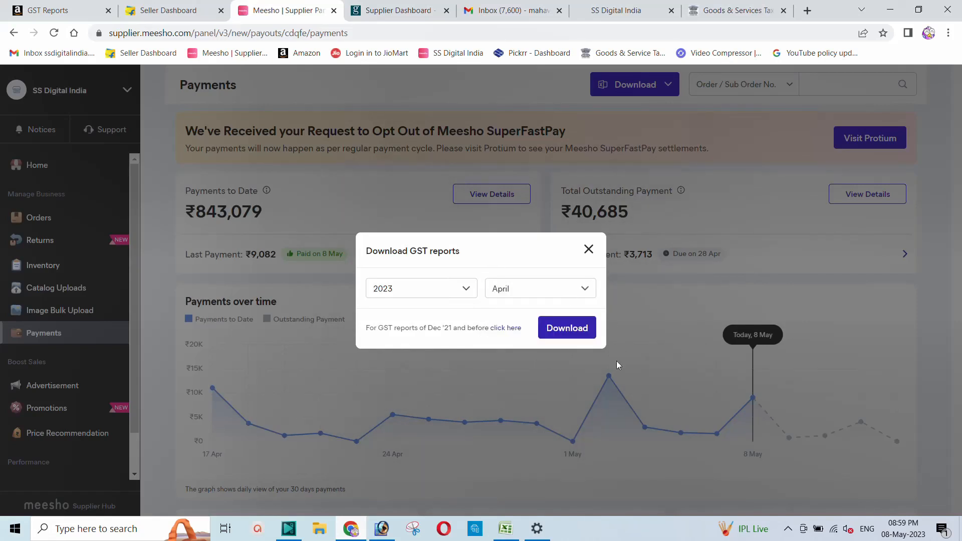
{"action": "left_click", "coordinate": [560, 335]}
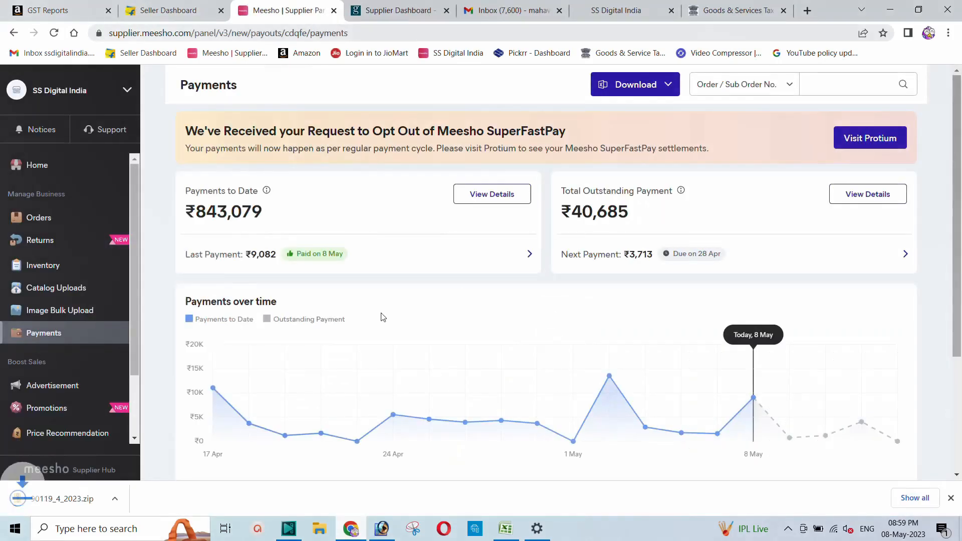
Step: Show the downloaded GST report archive in its folder and extract all its files there
{"action": "left_click", "coordinate": [133, 499]}
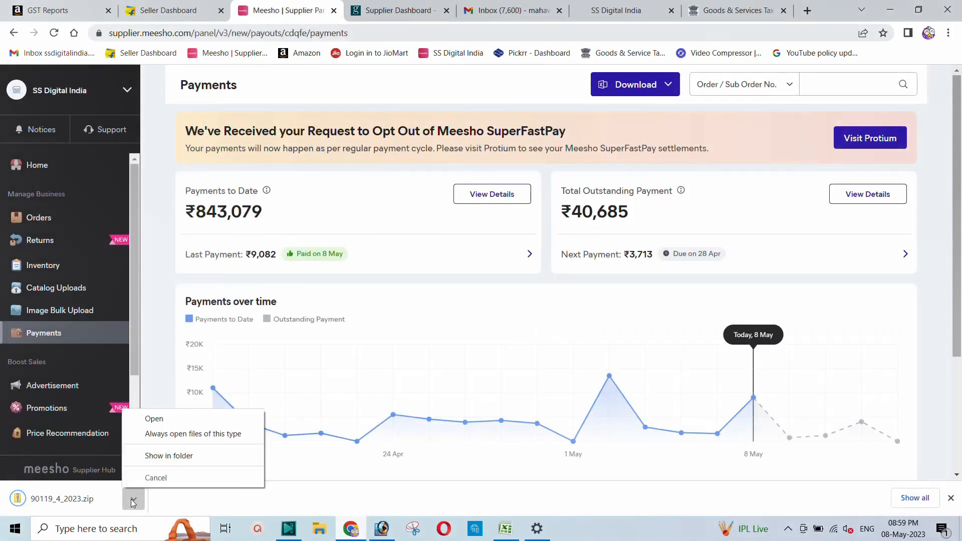
{"action": "left_click", "coordinate": [176, 457]}
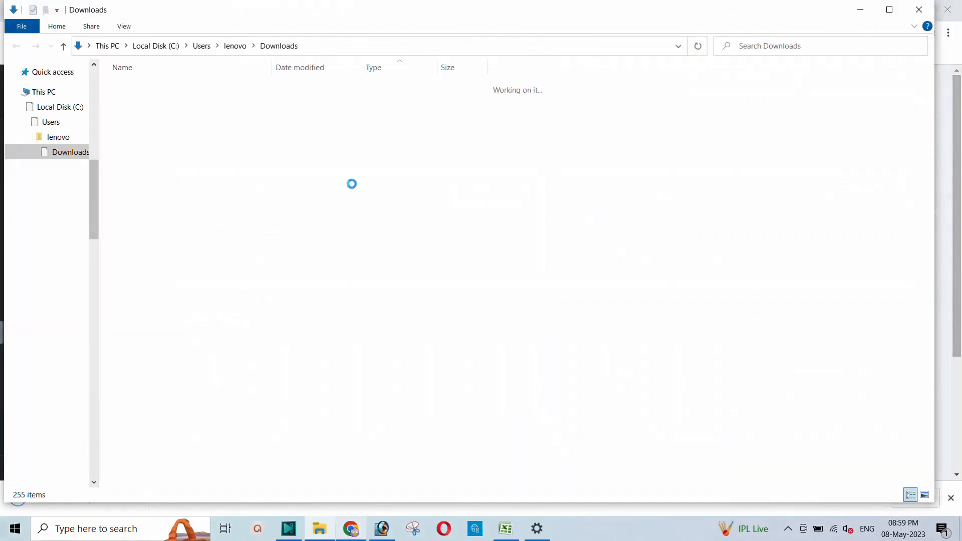
{"action": "right_click", "coordinate": [152, 116]}
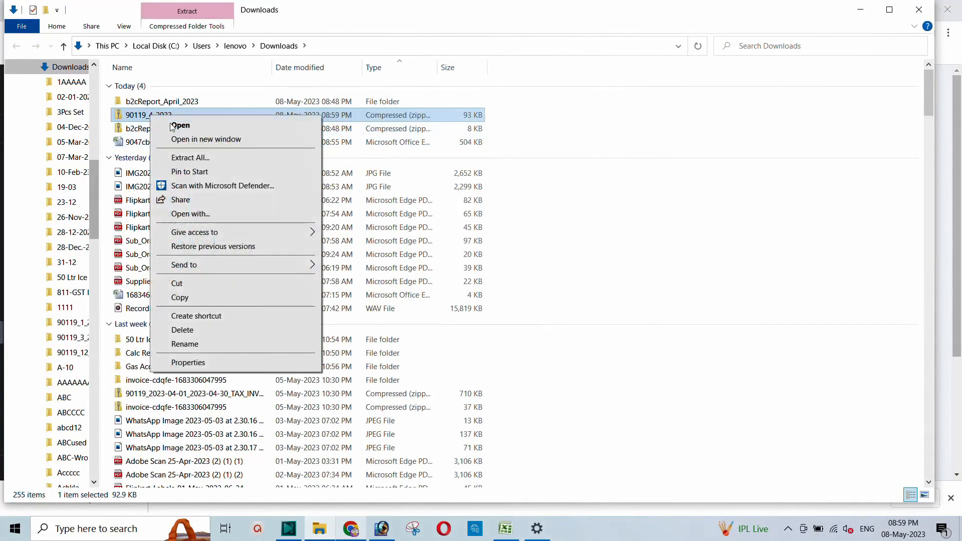
{"action": "left_click", "coordinate": [189, 157]}
{"action": "left_click", "coordinate": [580, 391]}
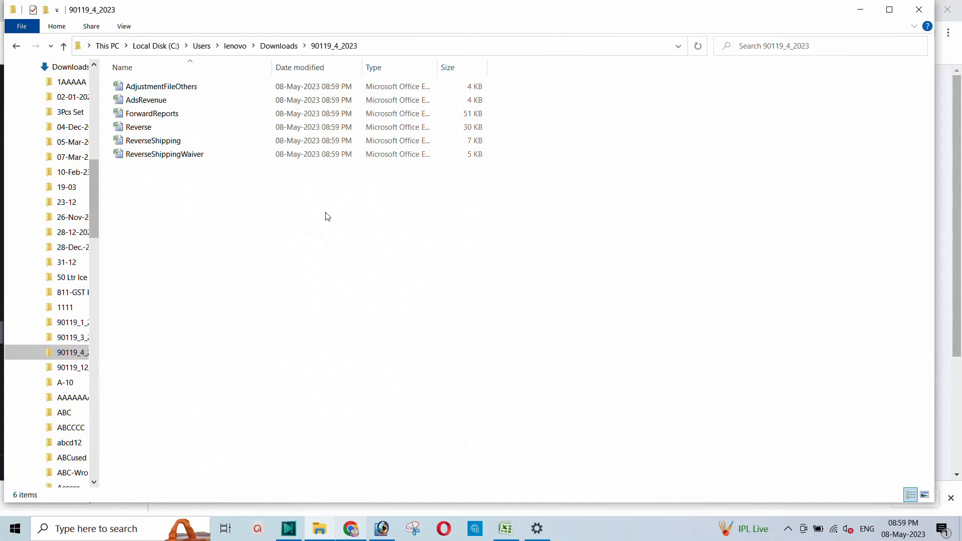
Step: Open the ForwardReports workbook from the extracted report folder
{"action": "left_click", "coordinate": [154, 115]}
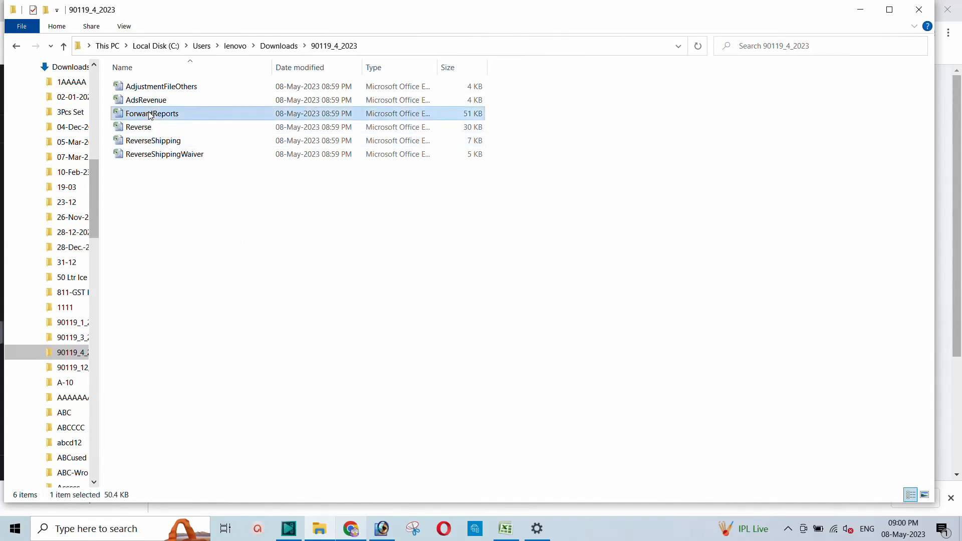
{"action": "left_click", "coordinate": [141, 129]}
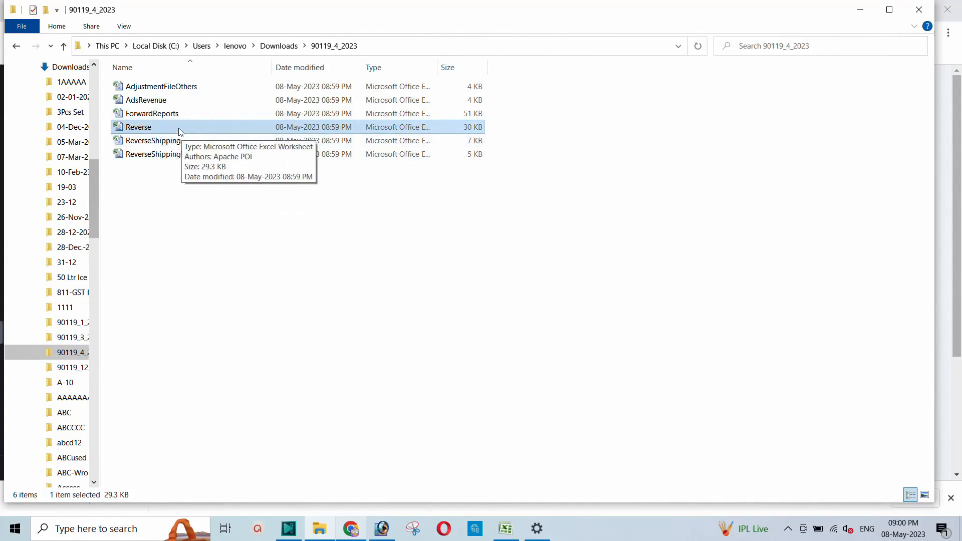
{"action": "left_click", "coordinate": [151, 116]}
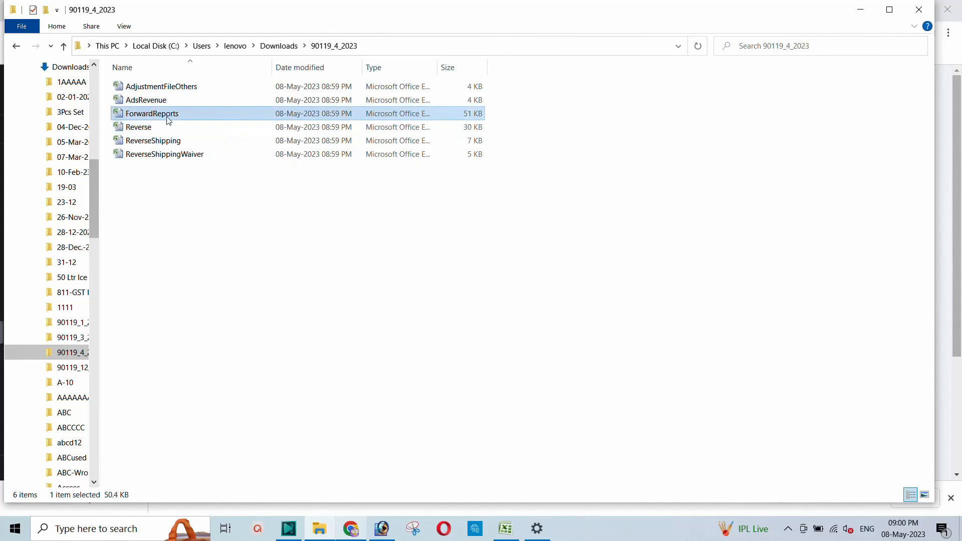
{"action": "double_click", "coordinate": [148, 117]}
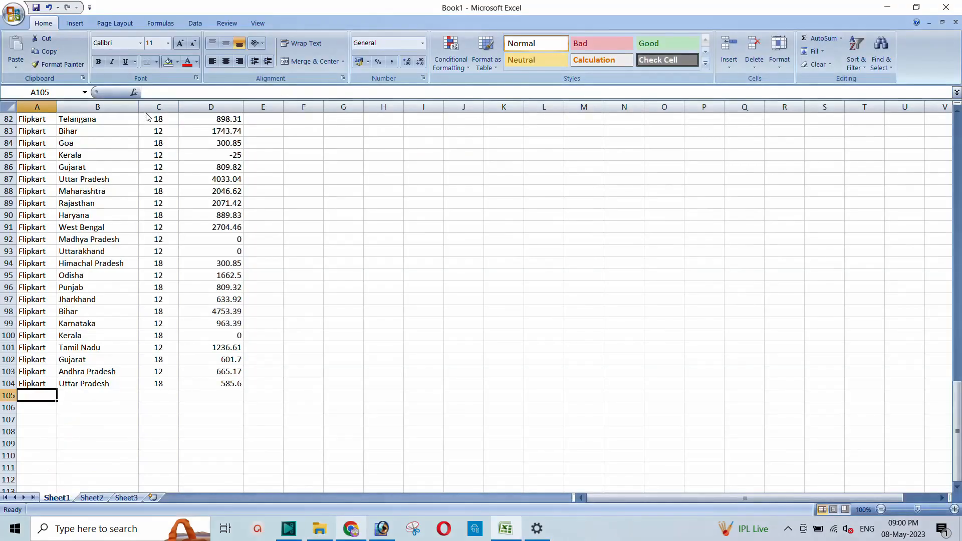
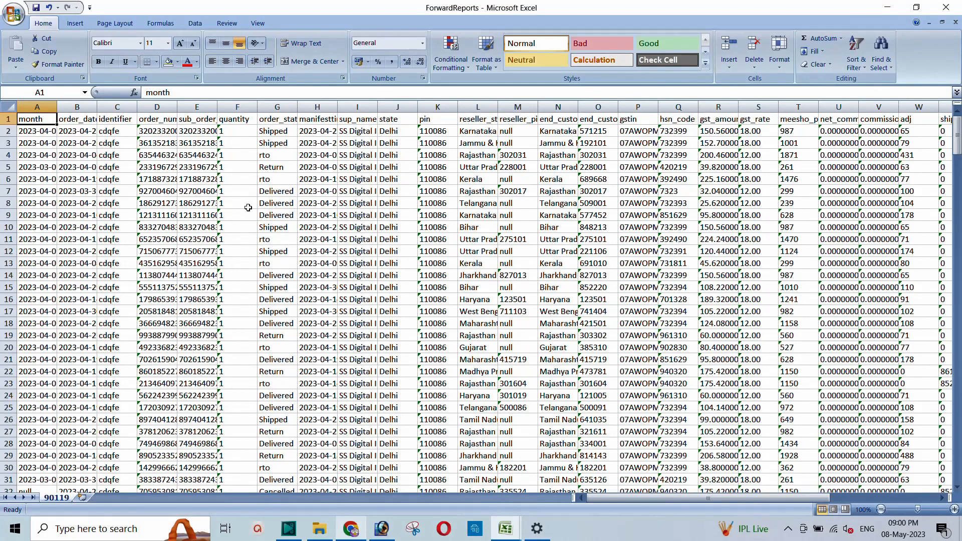
Step: Autofit the width of all columns in the ForwardReports sheet
{"action": "left_click", "coordinate": [9, 106]}
{"action": "double_click", "coordinate": [57, 106]}
{"action": "left_click", "coordinate": [257, 178]}
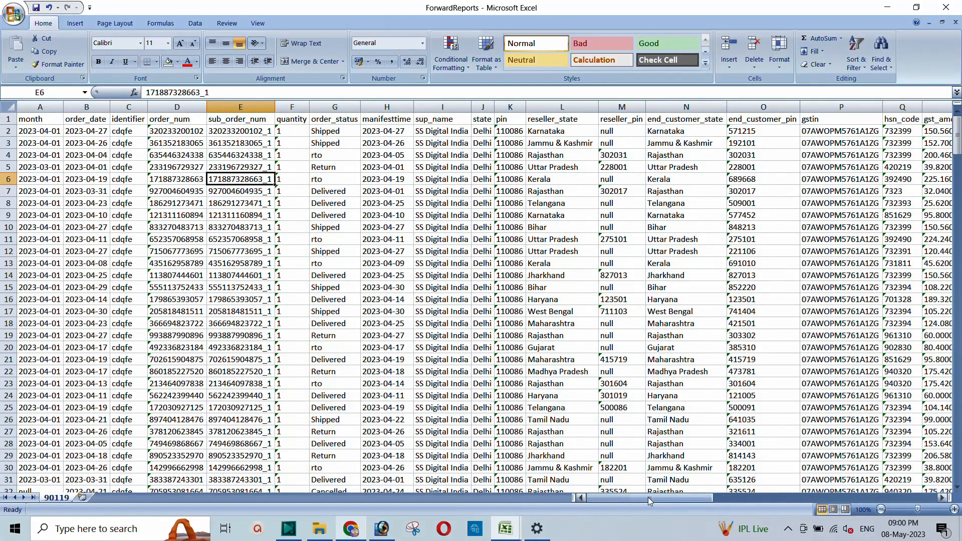
Step: Examine the header row of the ForwardReports sheet across to the shipping GST column to find the fields needed for the GST return
{"action": "left_click_drag", "start_coordinate": [648, 497], "coordinate": [676, 497]}
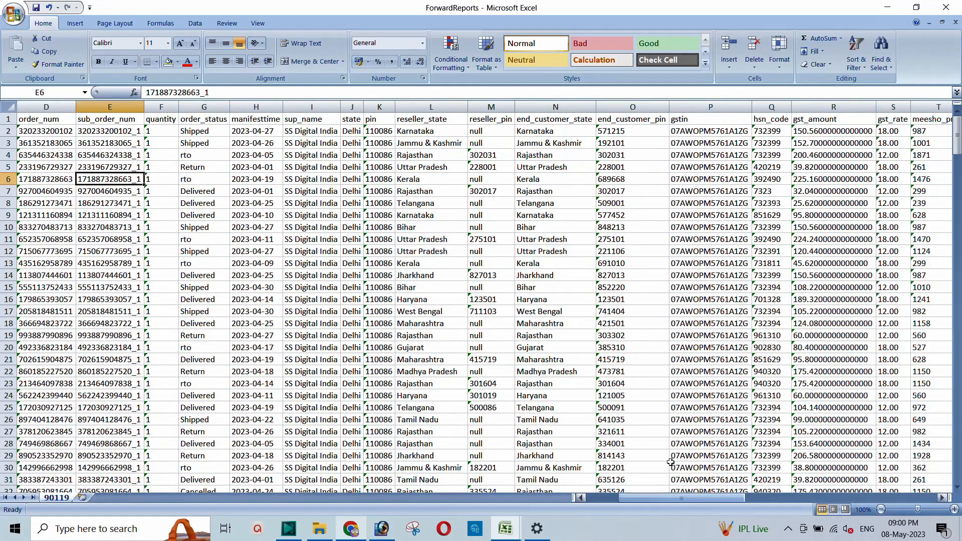
{"action": "left_click", "coordinate": [462, 118]}
{"action": "key", "text": "Right"}
{"action": "key", "text": "Right"}
{"action": "key", "text": "Right"}
{"action": "key", "text": "Right"}
{"action": "key", "text": "Right"}
{"action": "key", "text": "Right"}
{"action": "key", "text": "Right"}
{"action": "key", "text": "Right"}
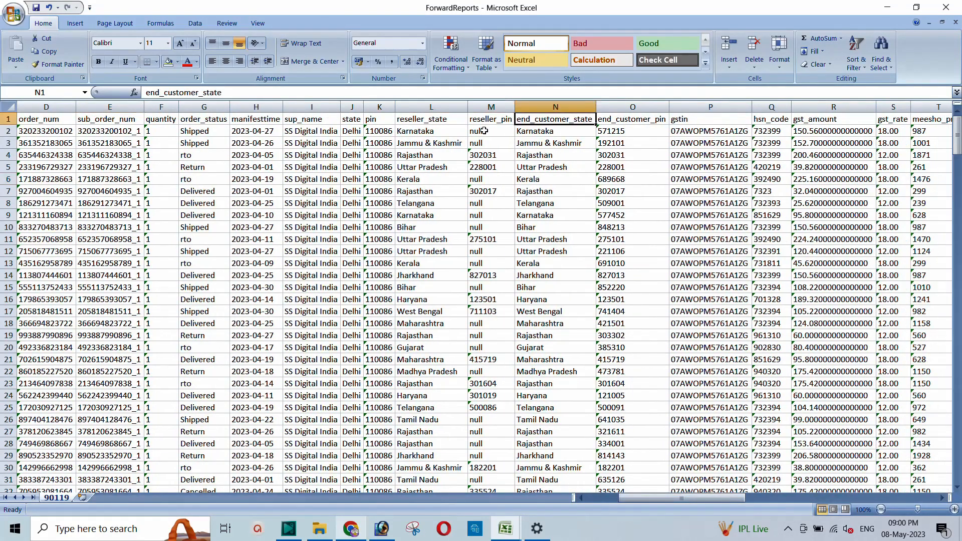
{"action": "key", "text": "Right"}
{"action": "key", "text": "Right"}
{"action": "key", "text": "Right"}
{"action": "key", "text": "Right"}
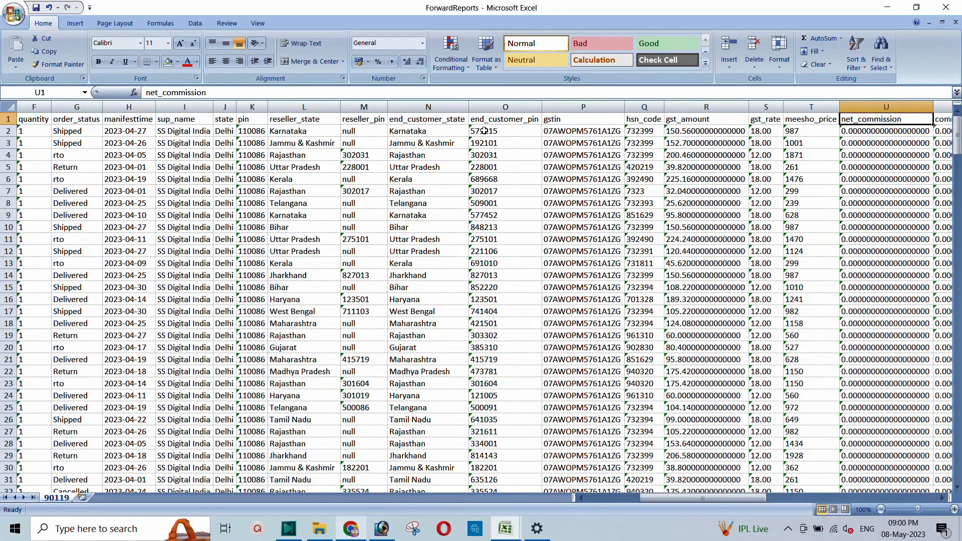
{"action": "key", "text": "Right"}
{"action": "key", "text": "Right"}
{"action": "key", "text": "Right"}
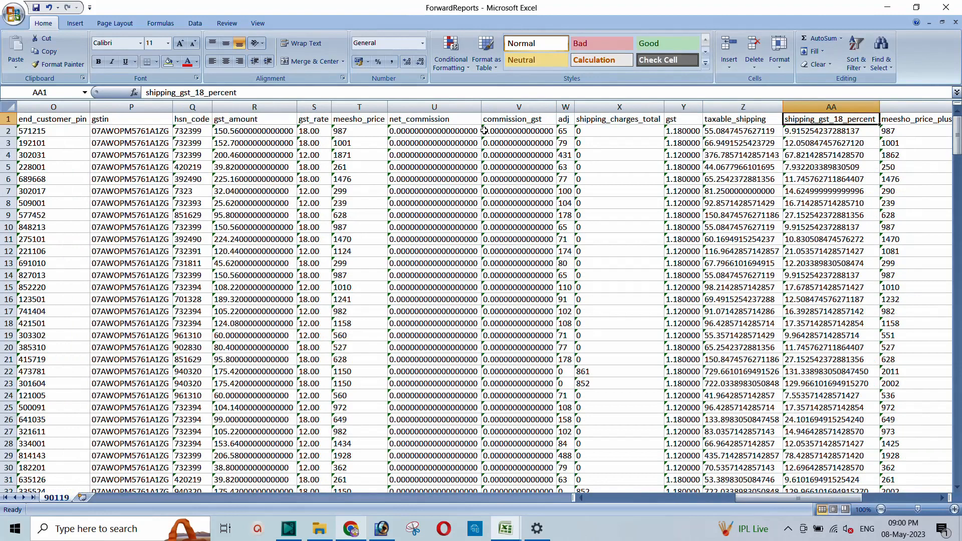
Step: Highlight the entire gst_rate column with a green fill
{"action": "key", "text": "Left"}
{"action": "key", "text": "Left"}
{"action": "key", "text": "Left"}
{"action": "key", "text": "Left"}
{"action": "key", "text": "Left"}
{"action": "key", "text": "Left"}
{"action": "key", "text": "Left"}
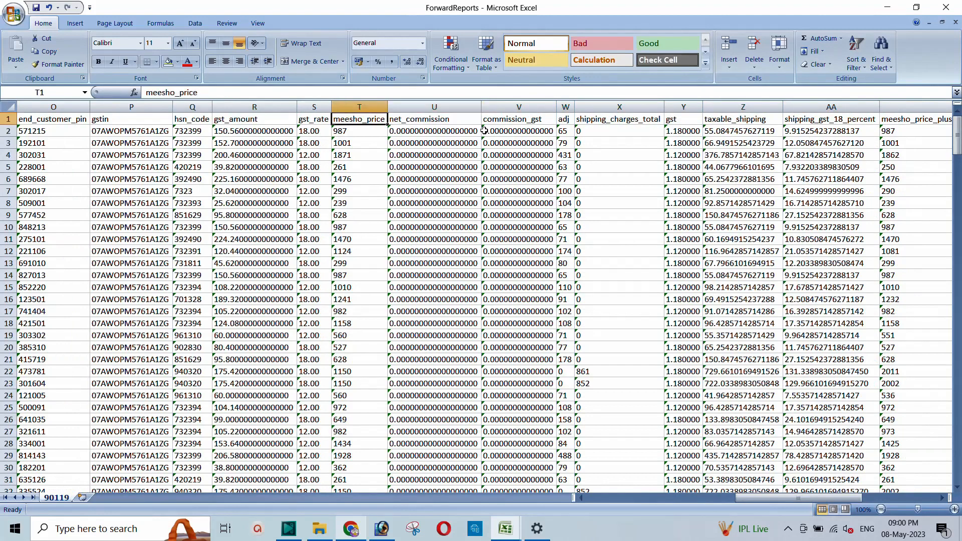
{"action": "key", "text": "Left"}
{"action": "left_click", "coordinate": [312, 106]}
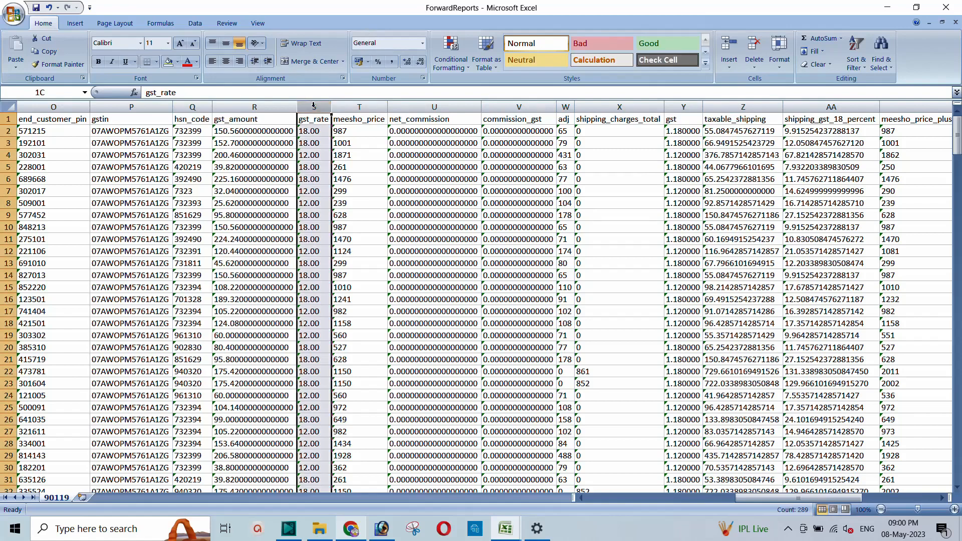
{"action": "left_click", "coordinate": [178, 62]}
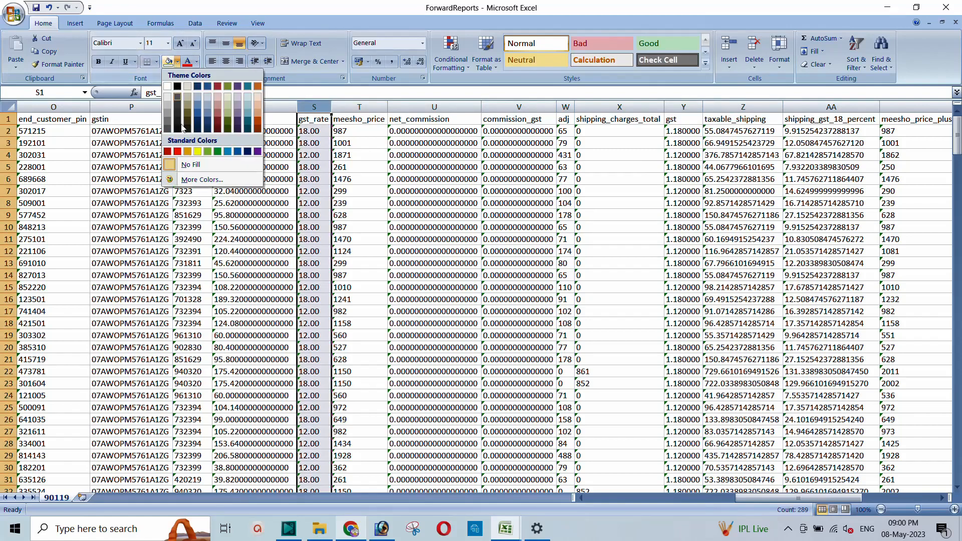
{"action": "left_click", "coordinate": [217, 153]}
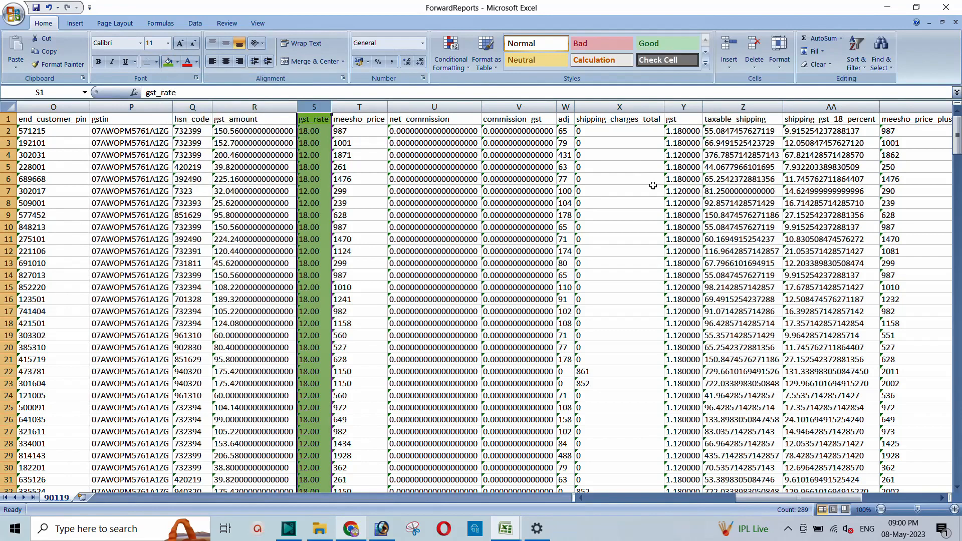
Step: Highlight the entire tcs_taxable_amount column with the same green fill
{"action": "key", "text": "Right"}
{"action": "key", "text": "Right"}
{"action": "key", "text": "Right"}
{"action": "key", "text": "Right"}
{"action": "key", "text": "Right"}
{"action": "key", "text": "Right"}
{"action": "key", "text": "Right"}
{"action": "key", "text": "Right"}
{"action": "key", "text": "Right"}
{"action": "key", "text": "Right"}
{"action": "key", "text": "Right"}
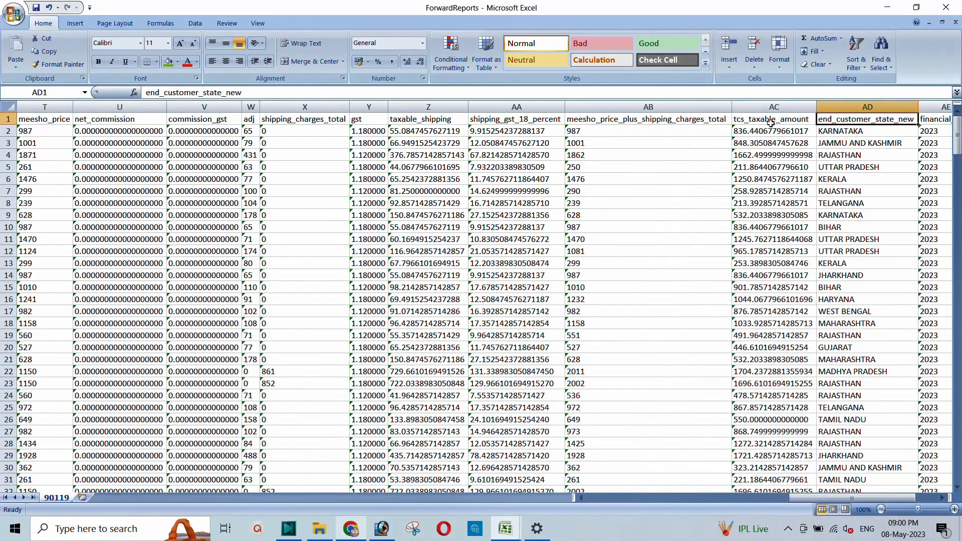
{"action": "left_click", "coordinate": [774, 106]}
{"action": "left_click", "coordinate": [169, 62]}
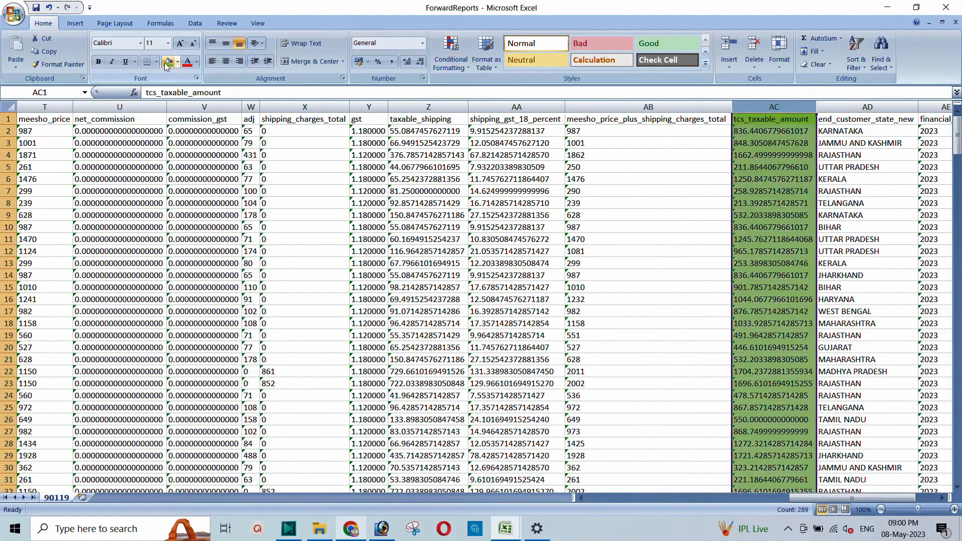
Step: Highlight the entire end_customer_state_new column with the same green fill
{"action": "left_click", "coordinate": [868, 107]}
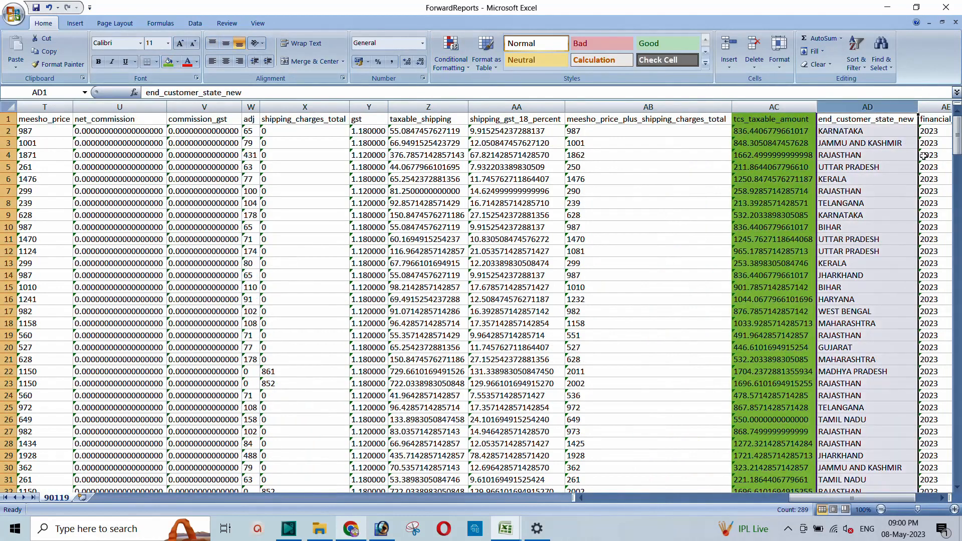
{"action": "left_click", "coordinate": [169, 63]}
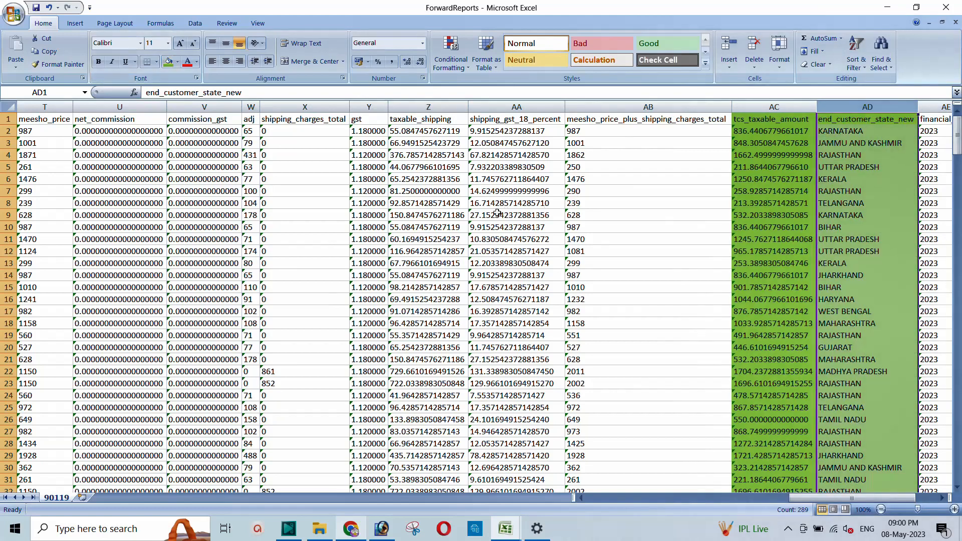
{"action": "left_click", "coordinate": [775, 180]}
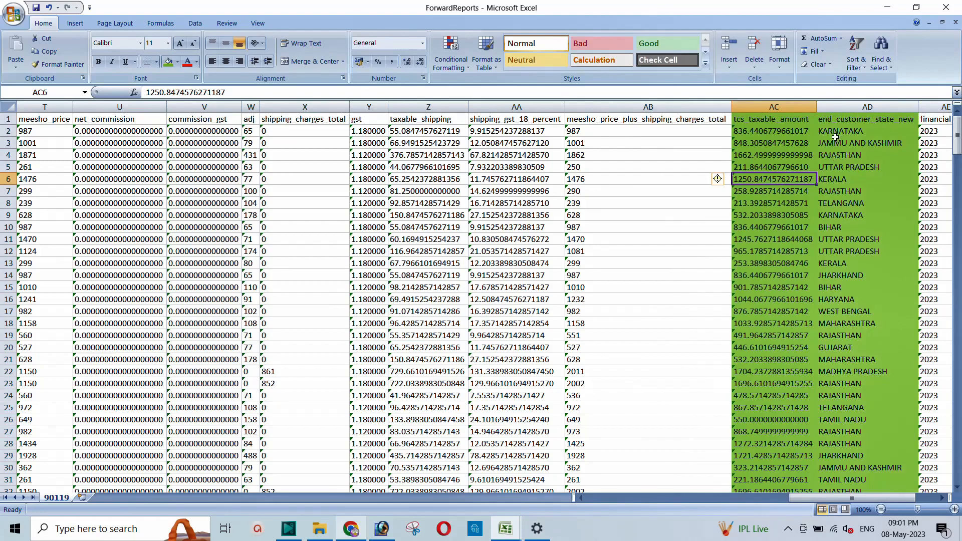
Step: Copy the end_customer_state_new values from AD2 to AD289 and paste them into Book1 starting at B105, below the Flipkart rows
{"action": "left_click_drag", "start_coordinate": [842, 131], "coordinate": [863, 468]}
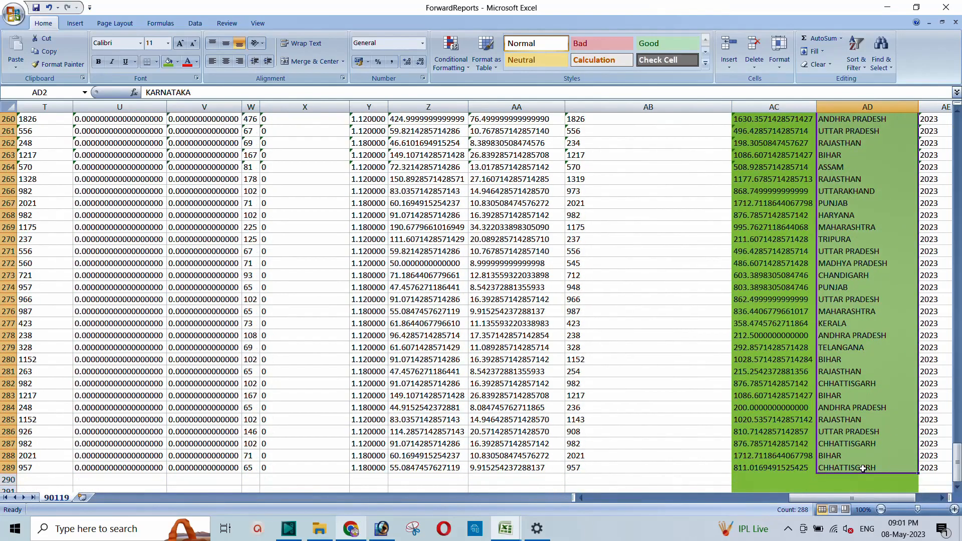
{"action": "key", "text": "ctrl+c"}
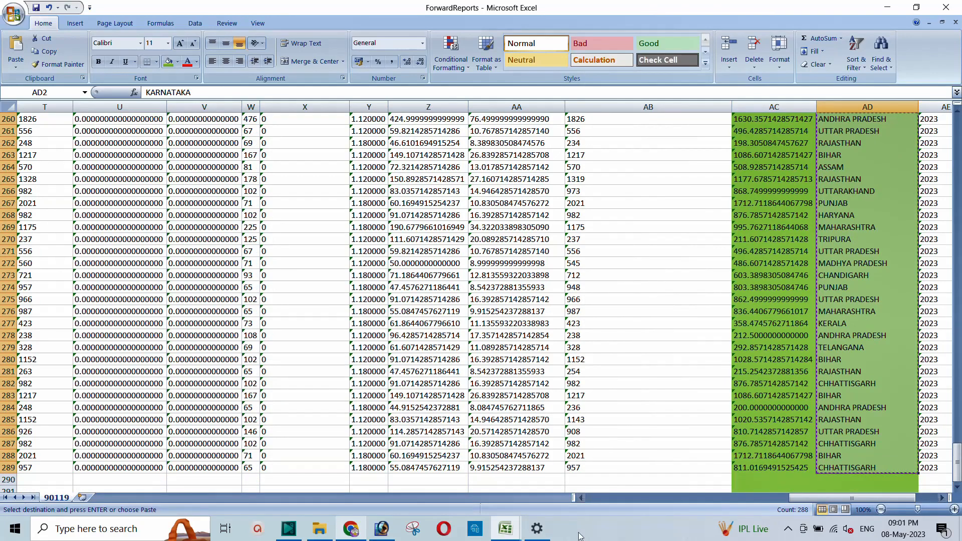
{"action": "mouse_move", "coordinate": [506, 528]}
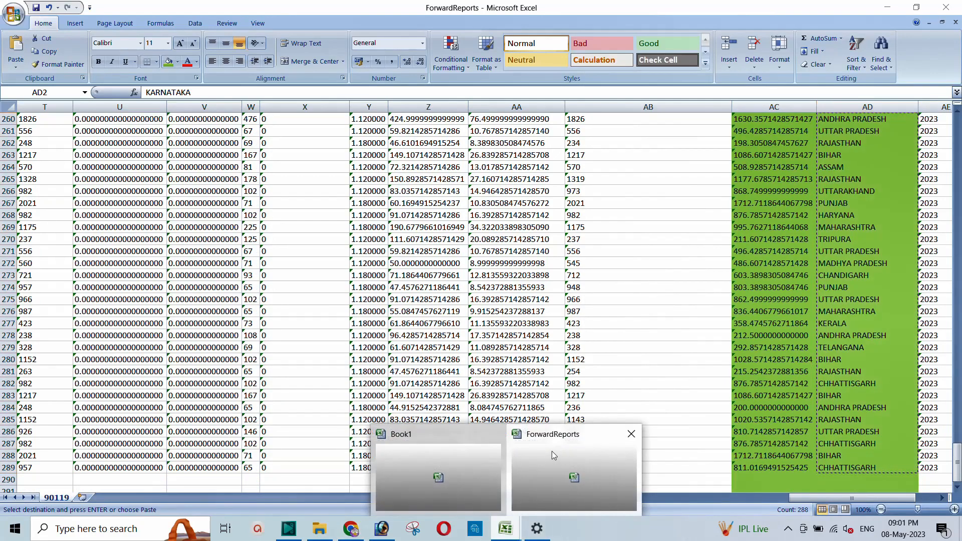
{"action": "left_click", "coordinate": [437, 473]}
{"action": "left_click", "coordinate": [82, 393]}
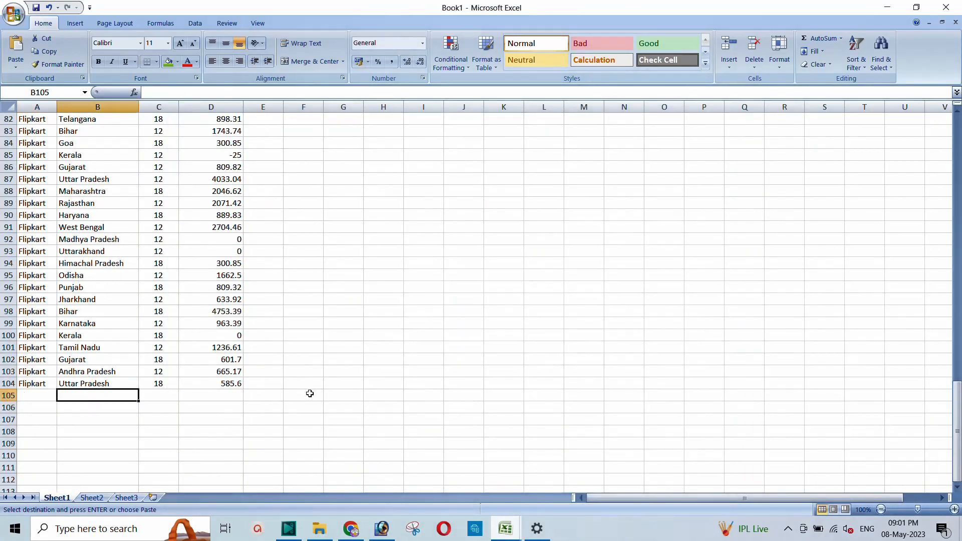
{"action": "key", "text": "ctrl+v"}
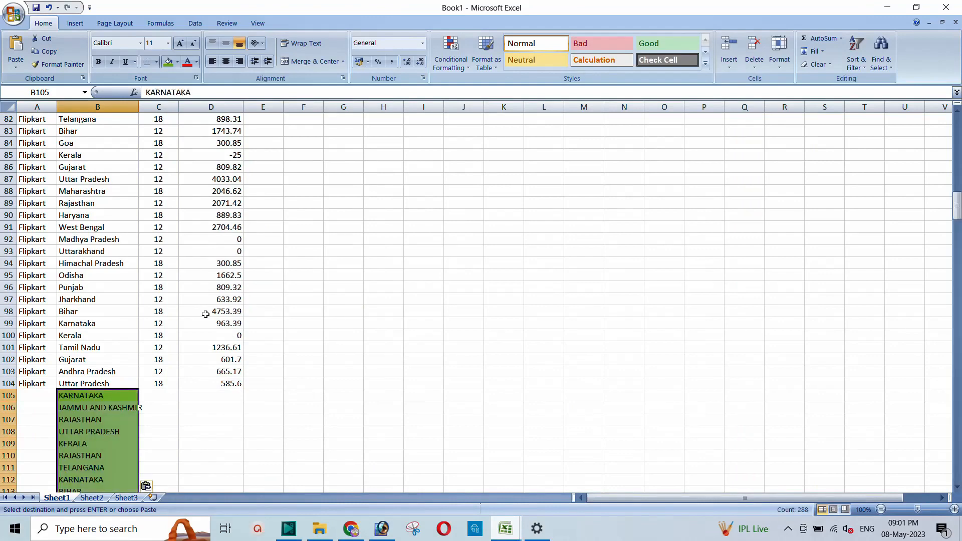
Step: Copy the tcs_taxable_amount values from AC2 to AC289 in ForwardReports and paste them into Book1 starting at D105
{"action": "mouse_move", "coordinate": [505, 529]}
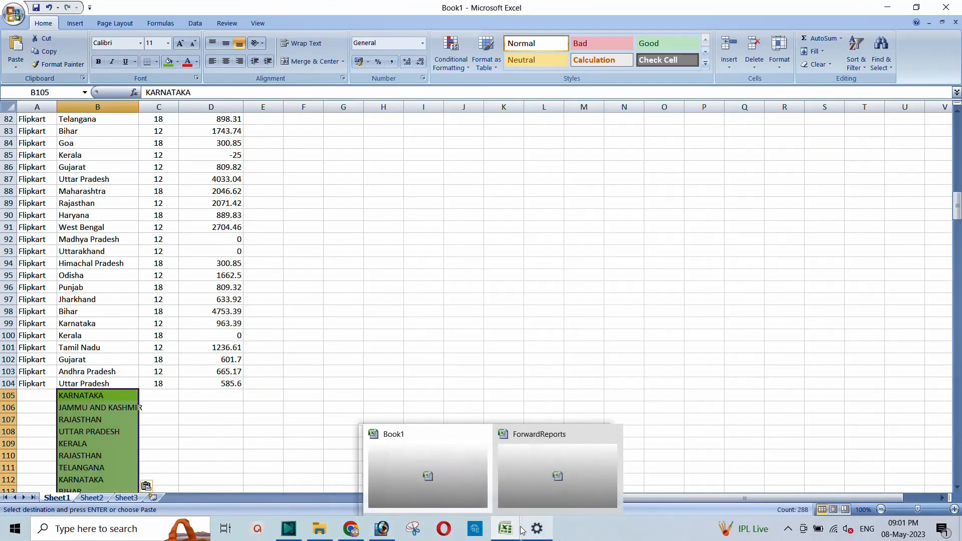
{"action": "left_click", "coordinate": [543, 470]}
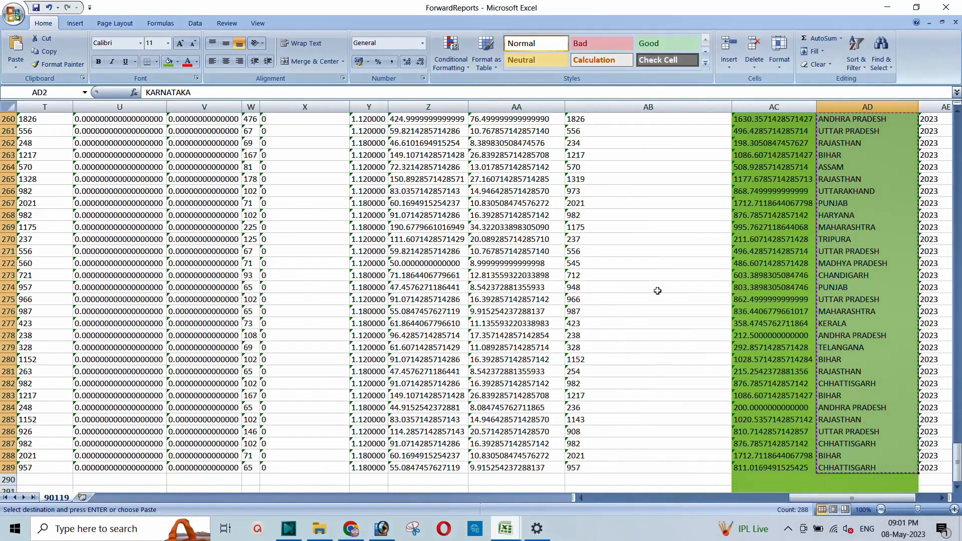
{"action": "scroll", "coordinate": [657, 290], "scroll_direction": "up", "scroll_amount": 20}
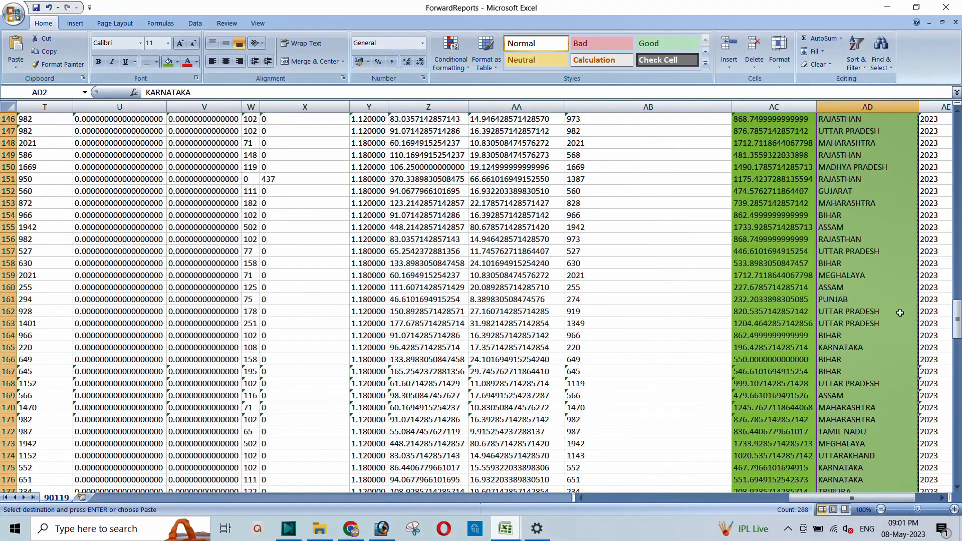
{"action": "scroll", "coordinate": [955, 327], "scroll_direction": "up", "scroll_amount": 20}
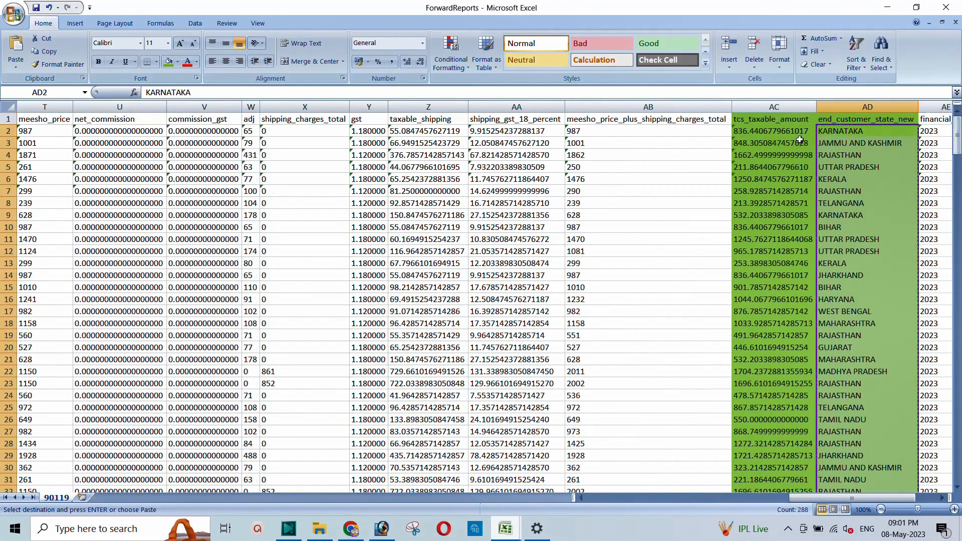
{"action": "left_click_drag", "start_coordinate": [754, 132], "coordinate": [765, 455]}
{"action": "right_click", "coordinate": [763, 236]}
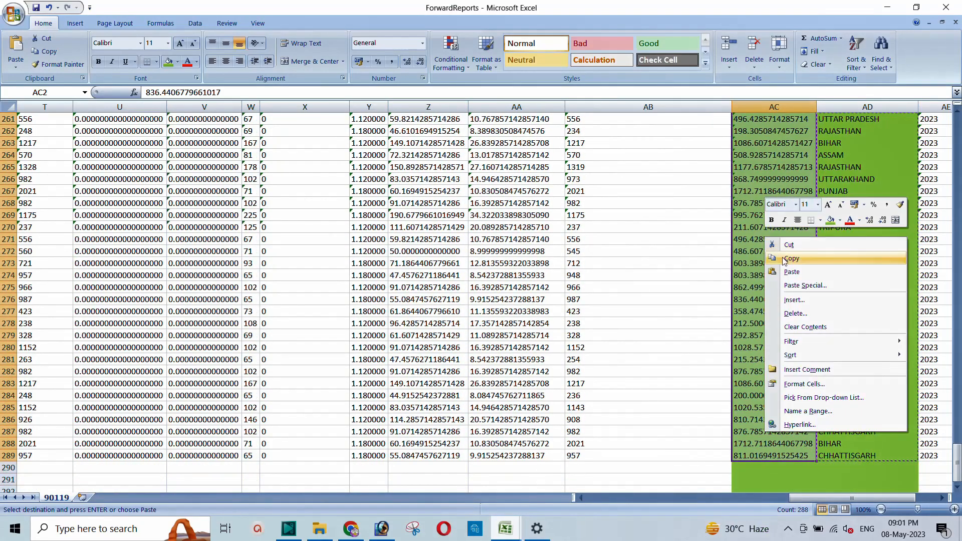
{"action": "left_click", "coordinate": [789, 260]}
{"action": "mouse_move", "coordinate": [505, 528]}
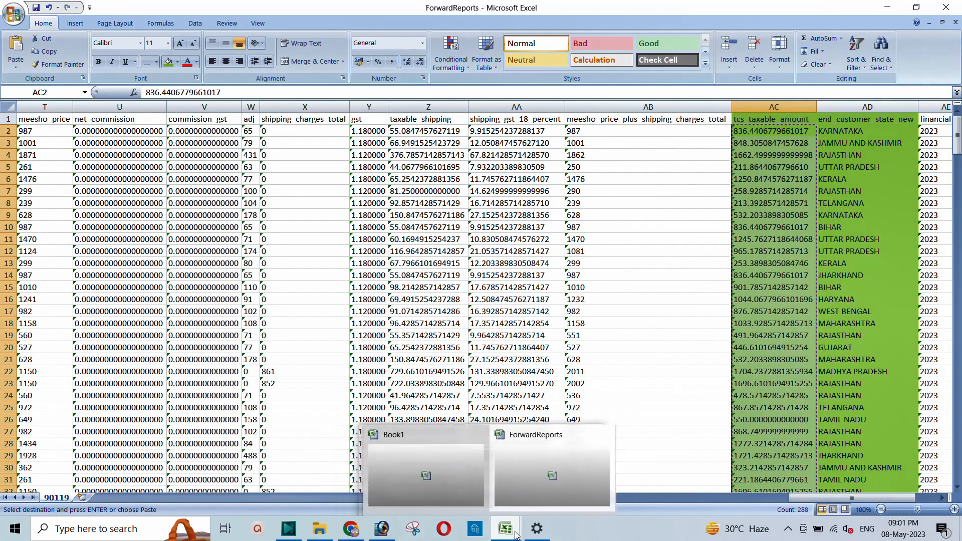
{"action": "left_click", "coordinate": [445, 458]}
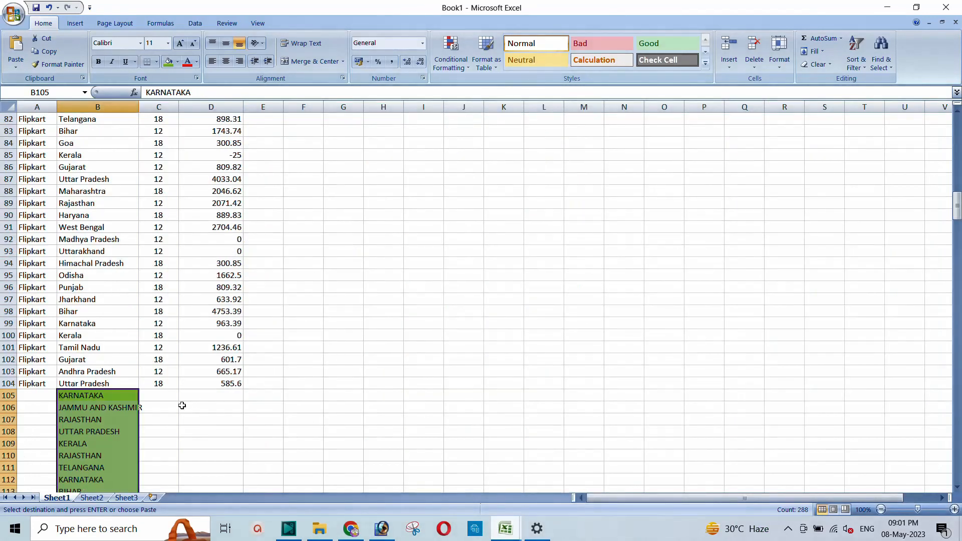
{"action": "left_click", "coordinate": [203, 397]}
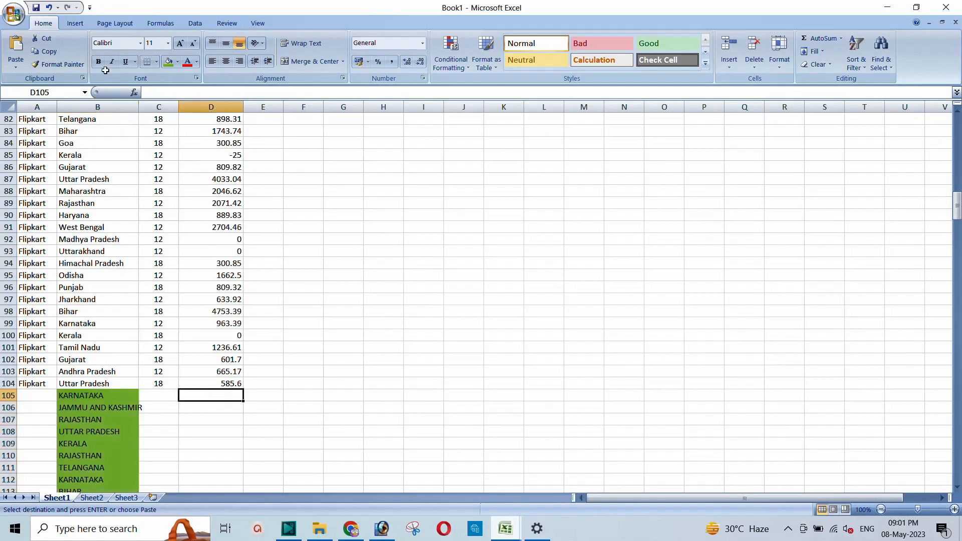
{"action": "left_click", "coordinate": [15, 50]}
Step: Convert the pasted taxable amounts in column D from text to numbers and auto-fit the width of column B
{"action": "scroll", "coordinate": [210, 301], "scroll_direction": "down", "scroll_amount": 3}
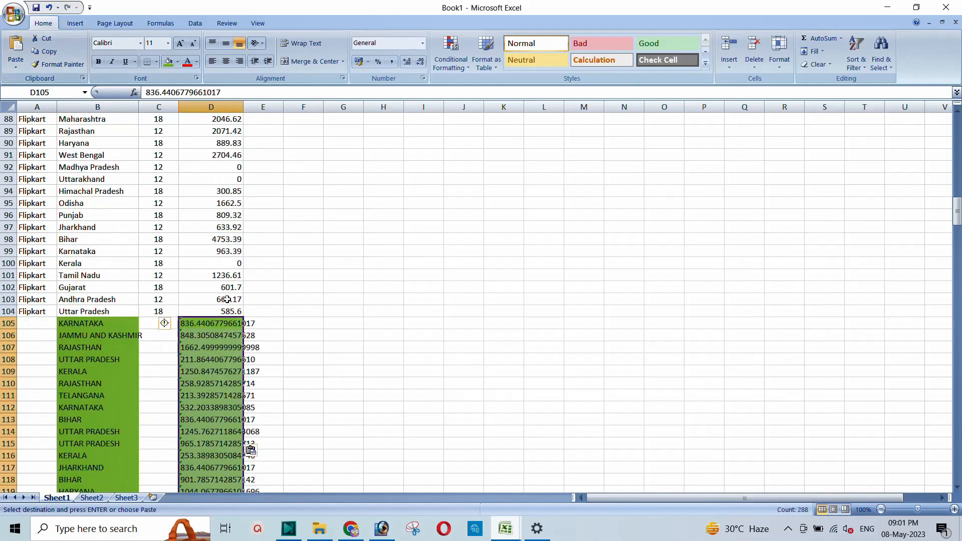
{"action": "left_click", "coordinate": [171, 287]}
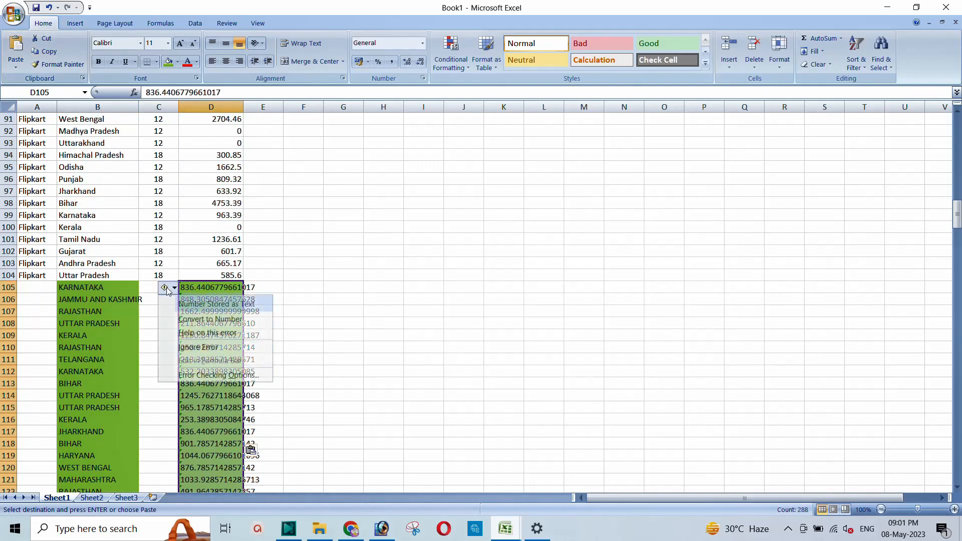
{"action": "left_click", "coordinate": [211, 318]}
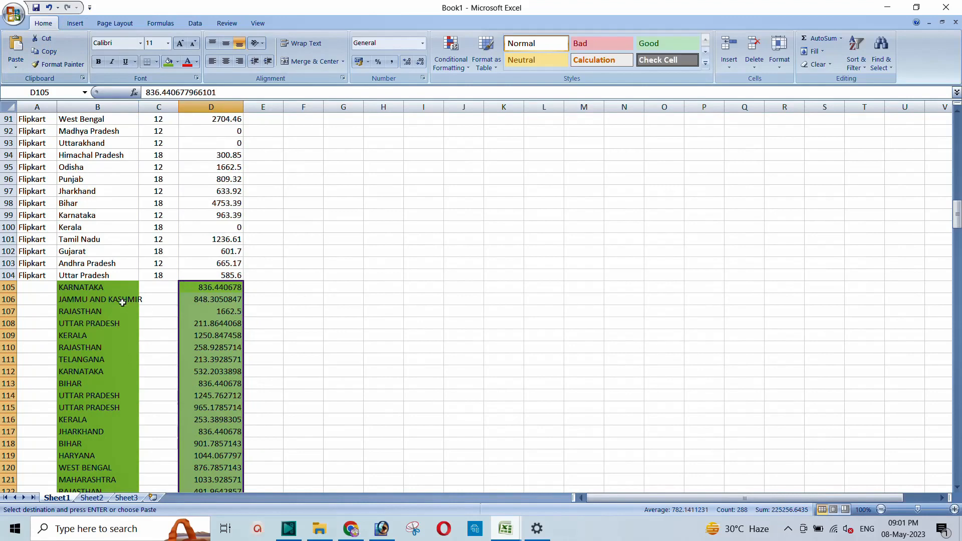
{"action": "double_click", "coordinate": [137, 102]}
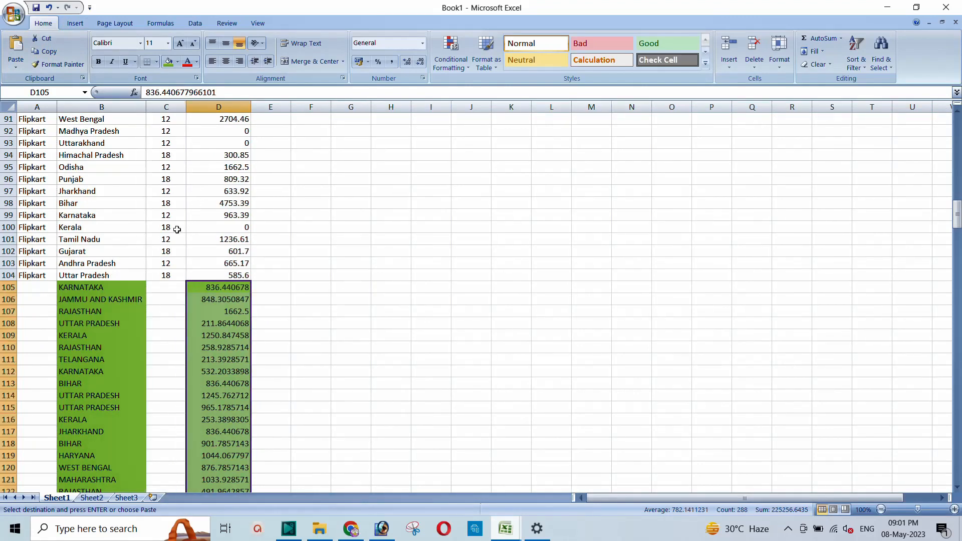
Step: Copy the gst_rate values from S2 to S289 in ForwardReports and paste them into Book1 starting at C105
{"action": "mouse_move", "coordinate": [506, 532]}
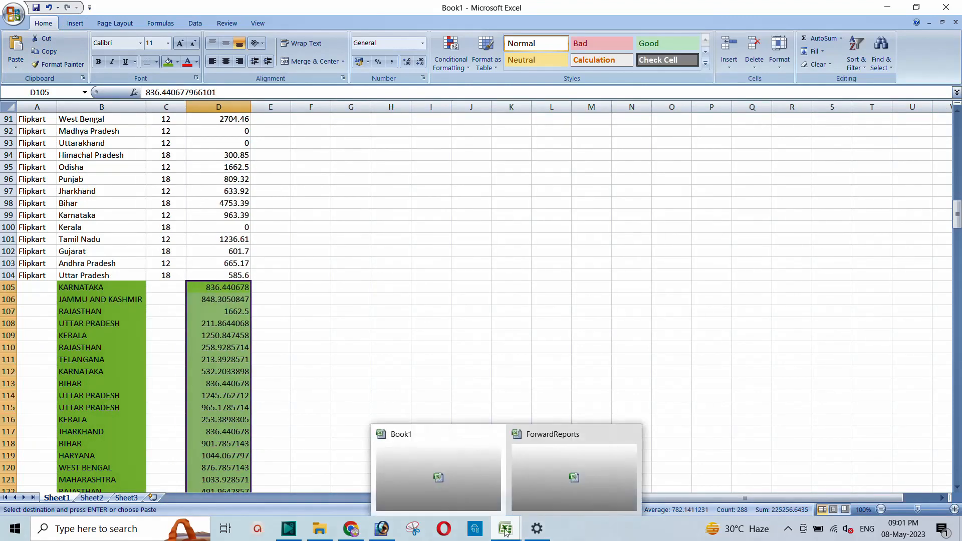
{"action": "left_click", "coordinate": [557, 461]}
{"action": "left_click_drag", "start_coordinate": [797, 499], "coordinate": [742, 504]}
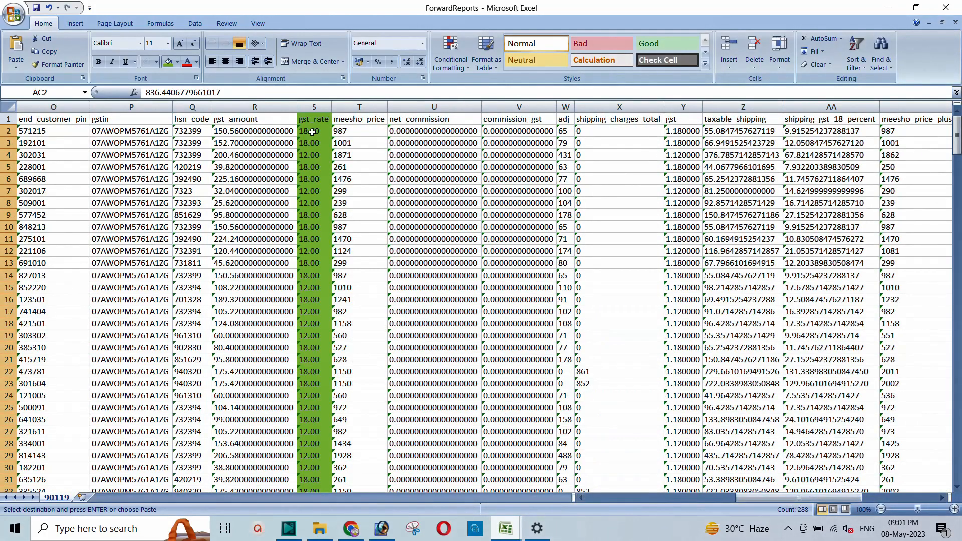
{"action": "left_click_drag", "start_coordinate": [312, 132], "coordinate": [311, 468]}
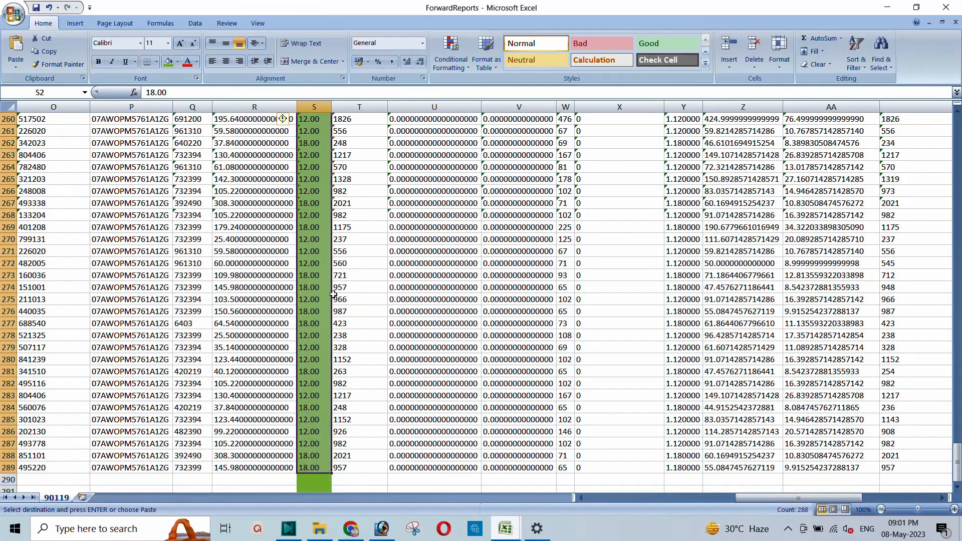
{"action": "right_click", "coordinate": [314, 277]}
{"action": "left_click", "coordinate": [339, 298]}
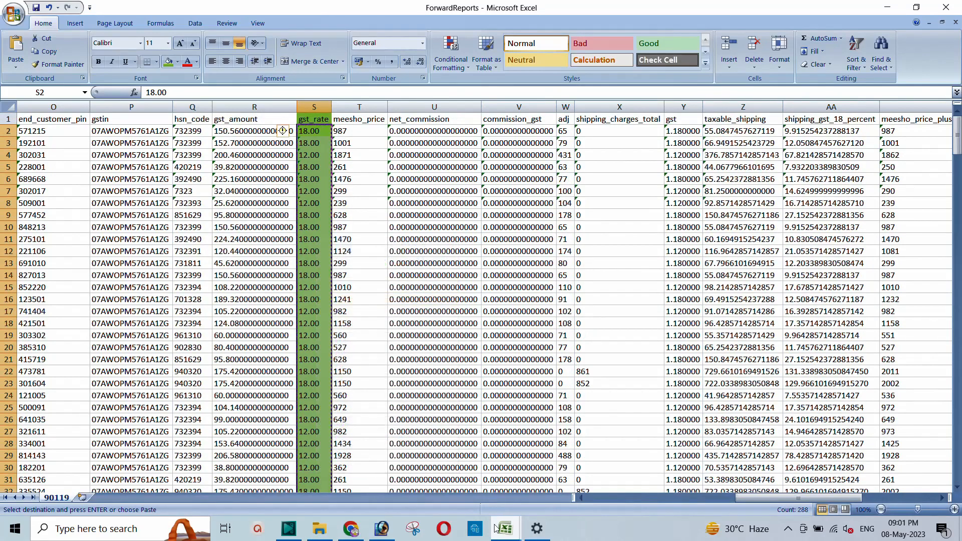
{"action": "mouse_move", "coordinate": [495, 528]}
{"action": "left_click", "coordinate": [457, 469]}
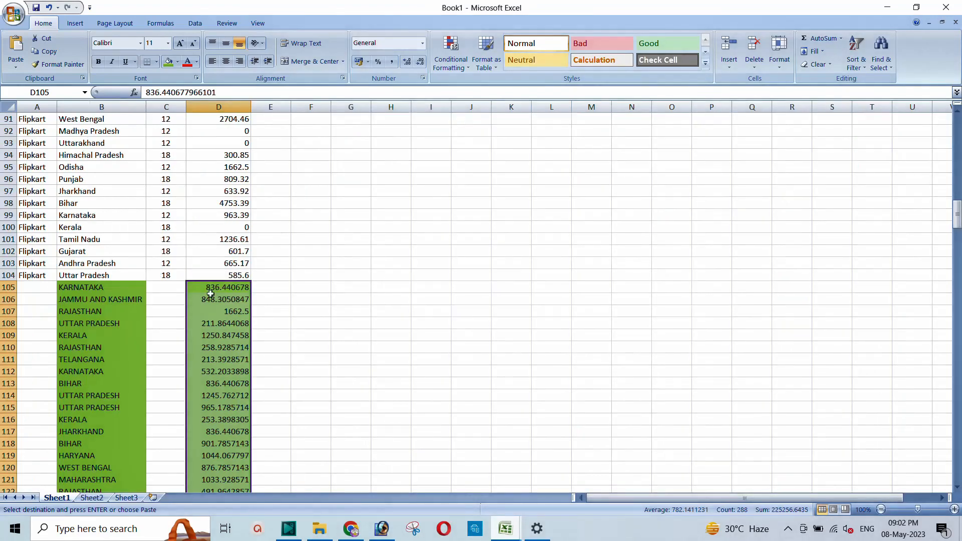
{"action": "left_click", "coordinate": [164, 287]}
{"action": "key", "text": "ctrl+v"}
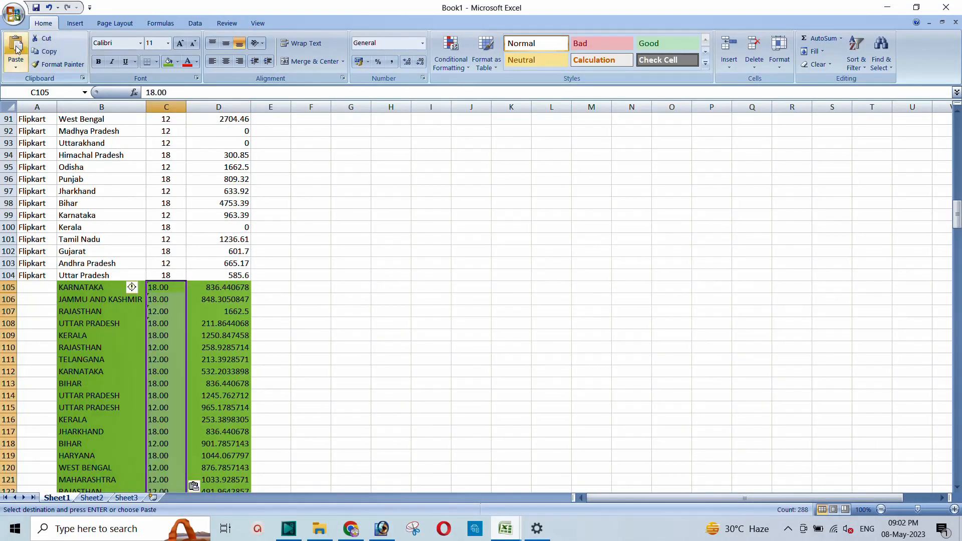
Step: Convert the pasted GST rates in column C from text to numbers and centre them
{"action": "scroll", "coordinate": [146, 281], "scroll_direction": "down", "scroll_amount": 9}
{"action": "scroll", "coordinate": [145, 281], "scroll_direction": "down", "scroll_amount": 20}
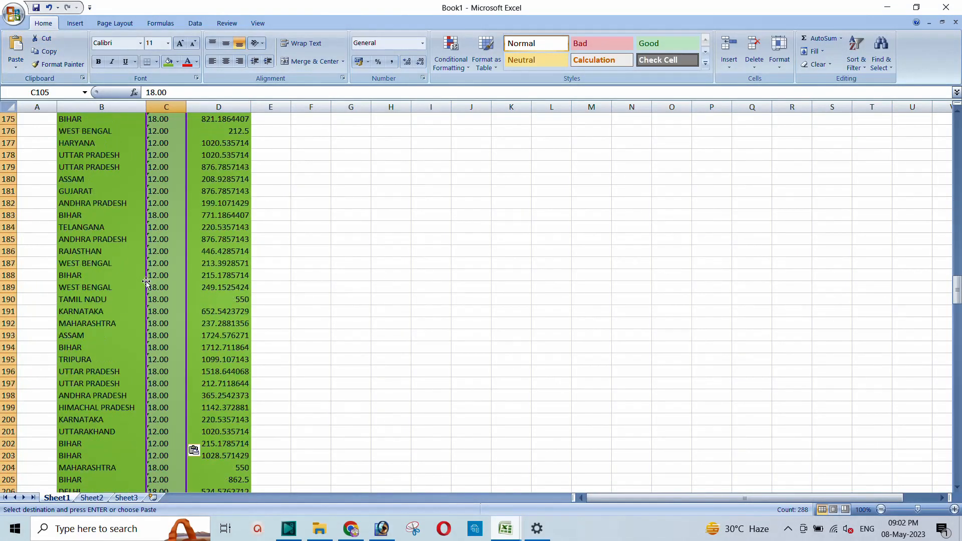
{"action": "scroll", "coordinate": [148, 284], "scroll_direction": "down", "scroll_amount": 20}
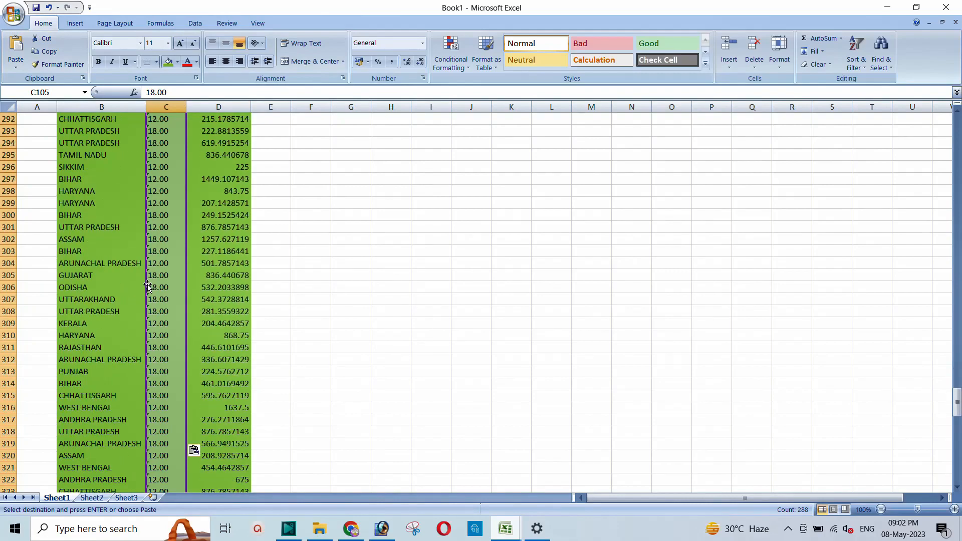
{"action": "scroll", "coordinate": [148, 283], "scroll_direction": "down", "scroll_amount": 6}
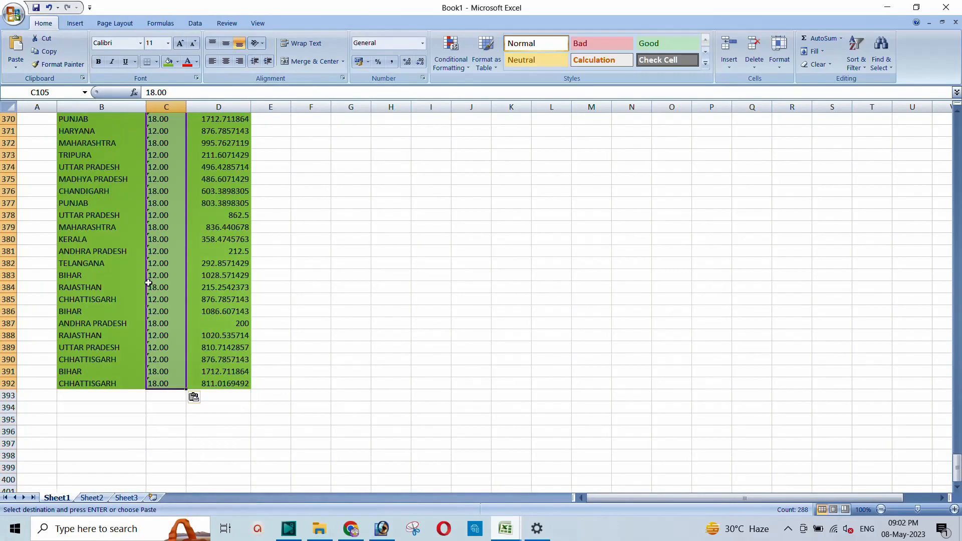
{"action": "scroll", "coordinate": [148, 283], "scroll_direction": "up", "scroll_amount": 20}
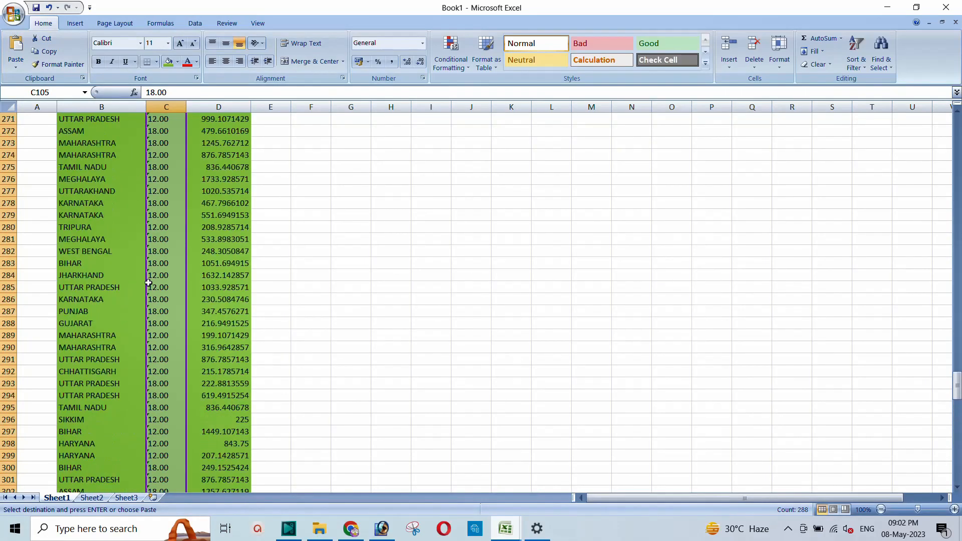
{"action": "scroll", "coordinate": [148, 283], "scroll_direction": "up", "scroll_amount": 20}
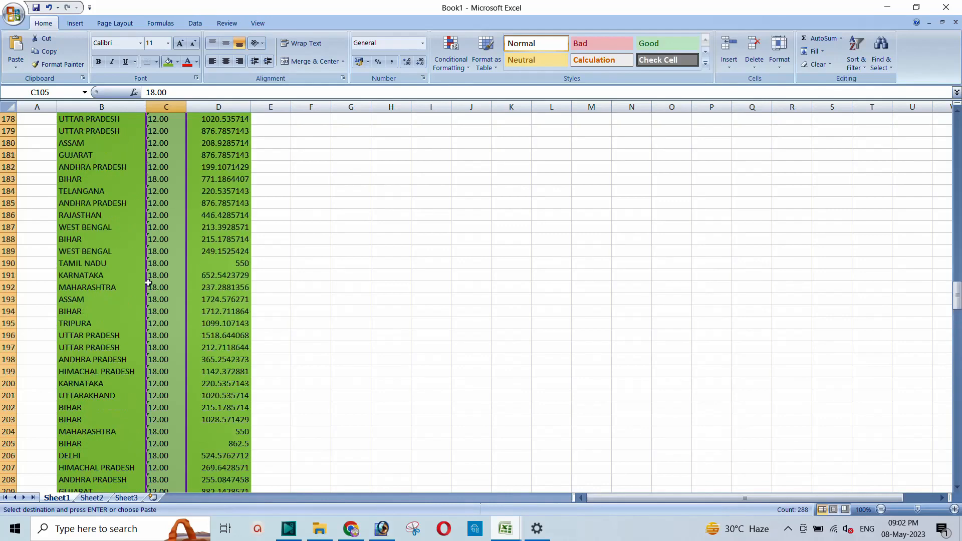
{"action": "scroll", "coordinate": [148, 284], "scroll_direction": "up", "scroll_amount": 20}
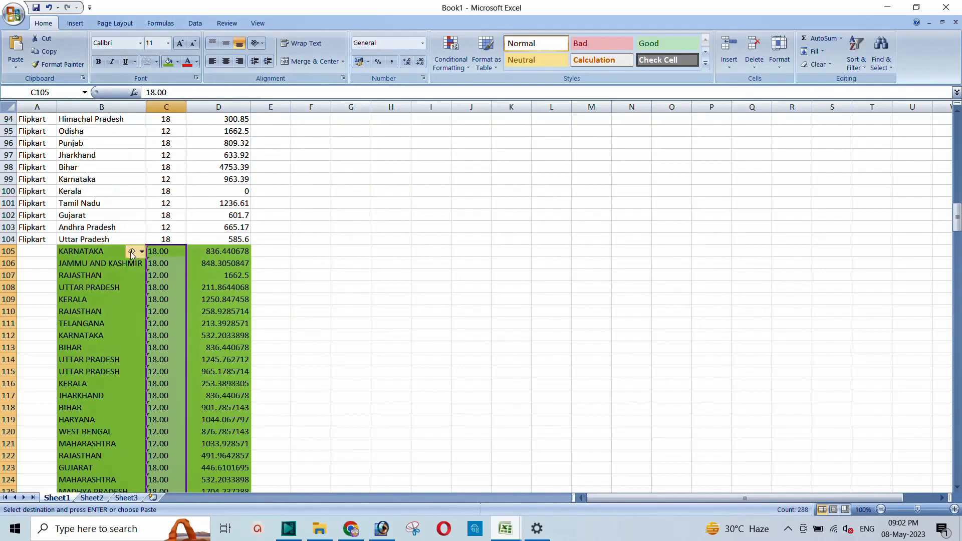
{"action": "left_click", "coordinate": [133, 253]}
{"action": "left_click", "coordinate": [168, 282]}
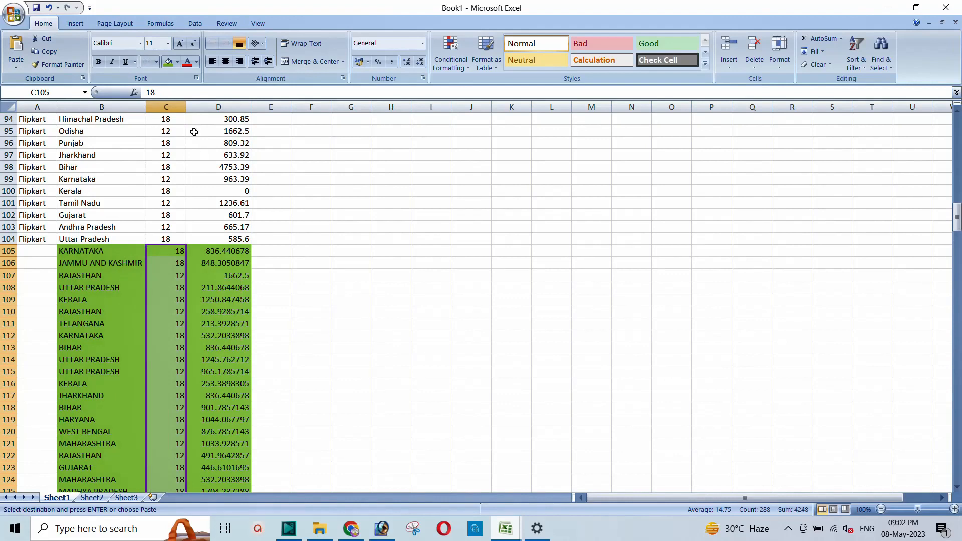
{"action": "left_click", "coordinate": [226, 61]}
Step: Enter Meesho in A105 and fill it down column A to the last pasted row, A392
{"action": "left_click", "coordinate": [39, 251]}
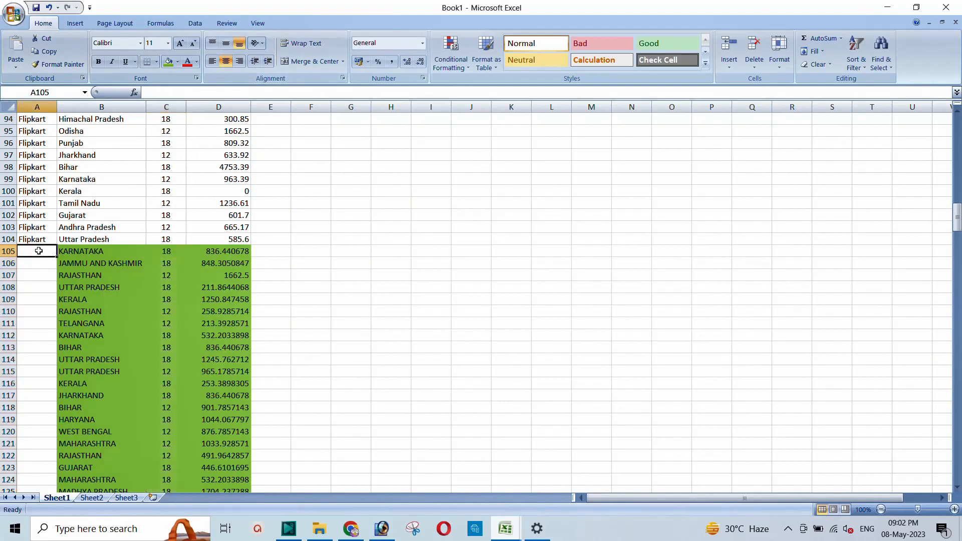
{"action": "type", "text": "M"}
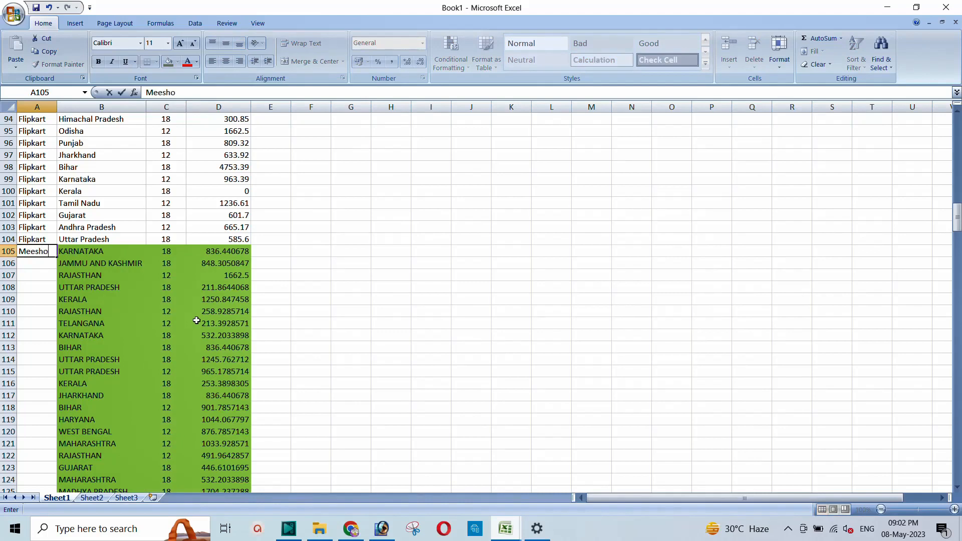
{"action": "type", "text": "eesho"}
{"action": "key", "text": "Return"}
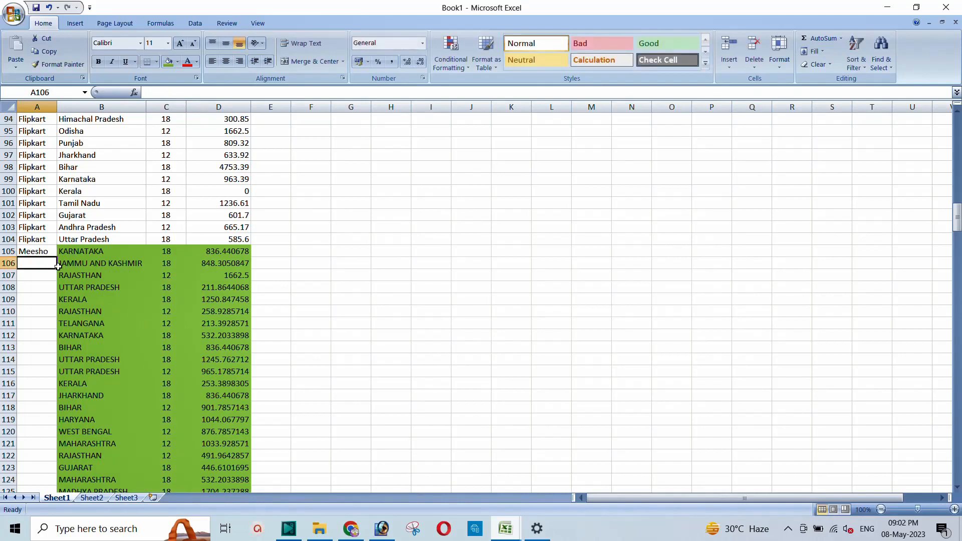
{"action": "left_click", "coordinate": [38, 254]}
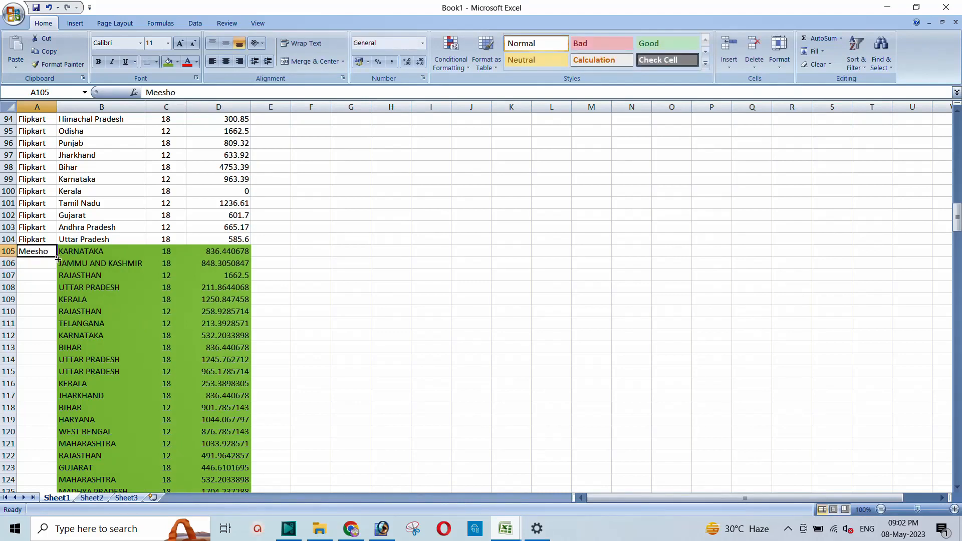
{"action": "double_click", "coordinate": [57, 259]}
{"action": "scroll", "coordinate": [144, 295], "scroll_direction": "down", "scroll_amount": 1}
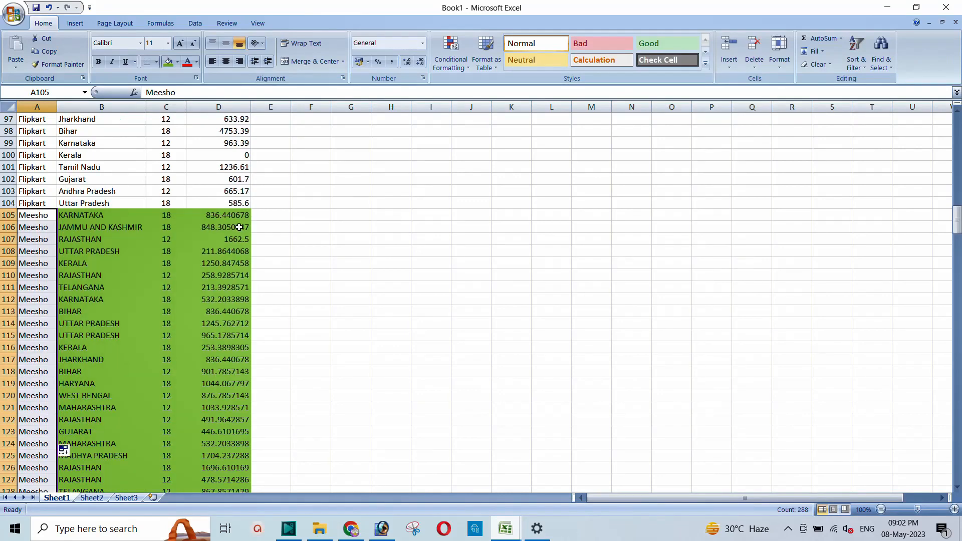
{"action": "scroll", "coordinate": [100, 295], "scroll_direction": "down", "scroll_amount": 20}
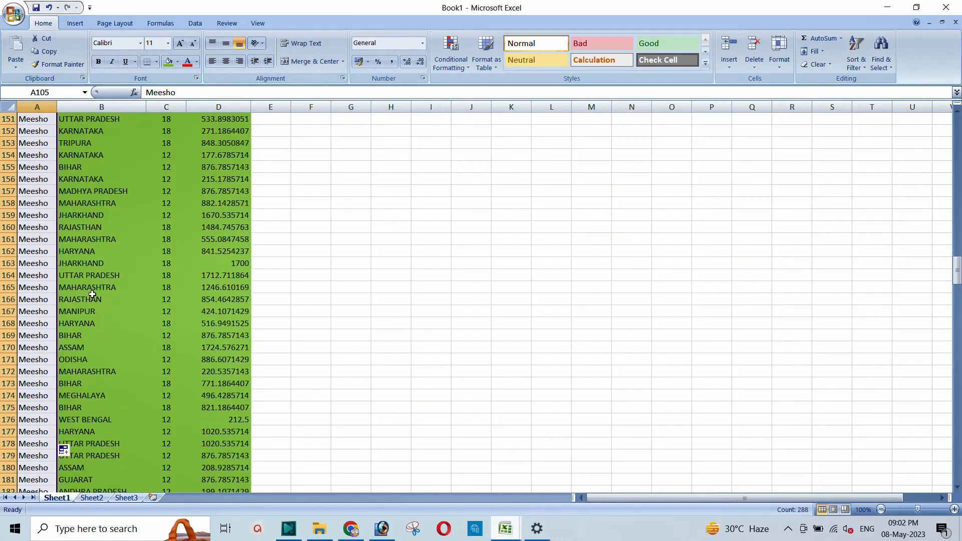
{"action": "scroll", "coordinate": [92, 297], "scroll_direction": "down", "scroll_amount": 20}
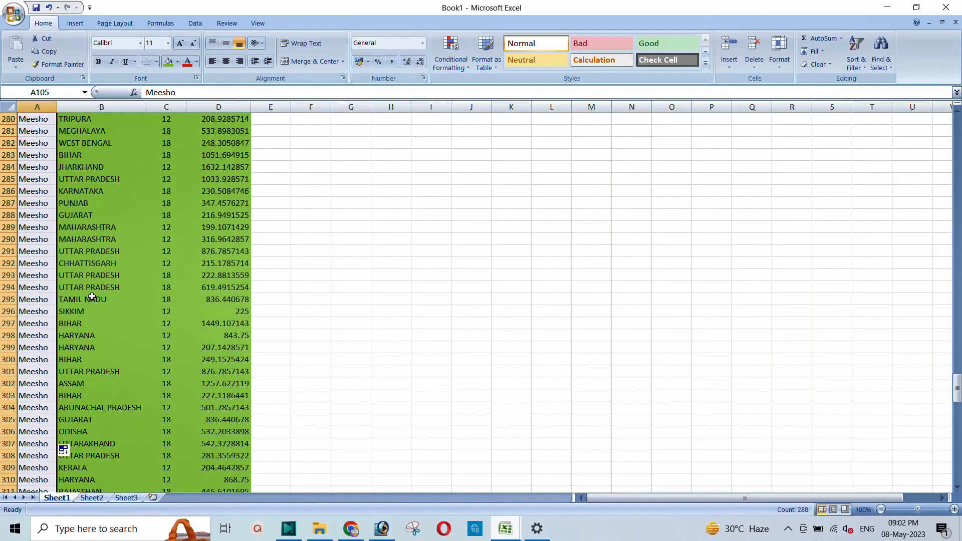
{"action": "scroll", "coordinate": [92, 297], "scroll_direction": "down", "scroll_amount": 20}
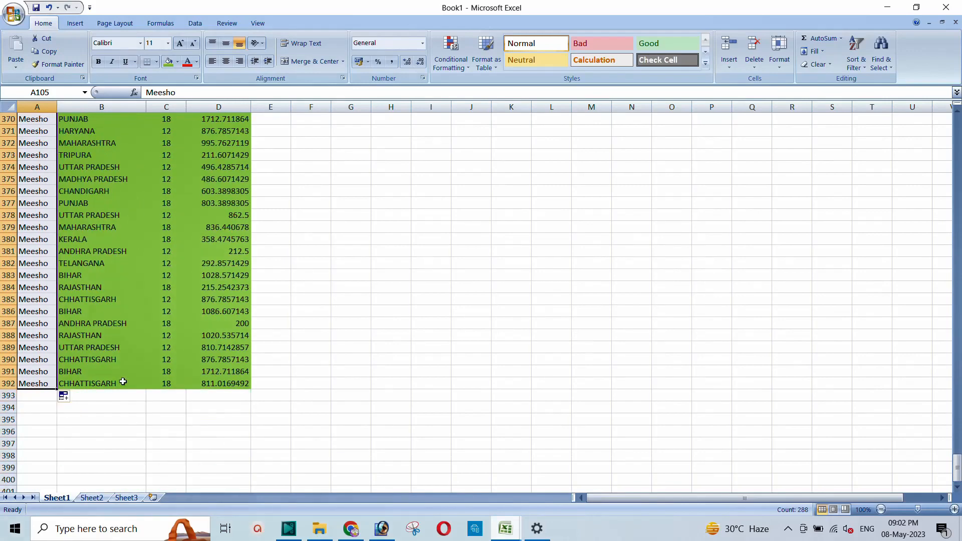
{"action": "left_click", "coordinate": [94, 400]}
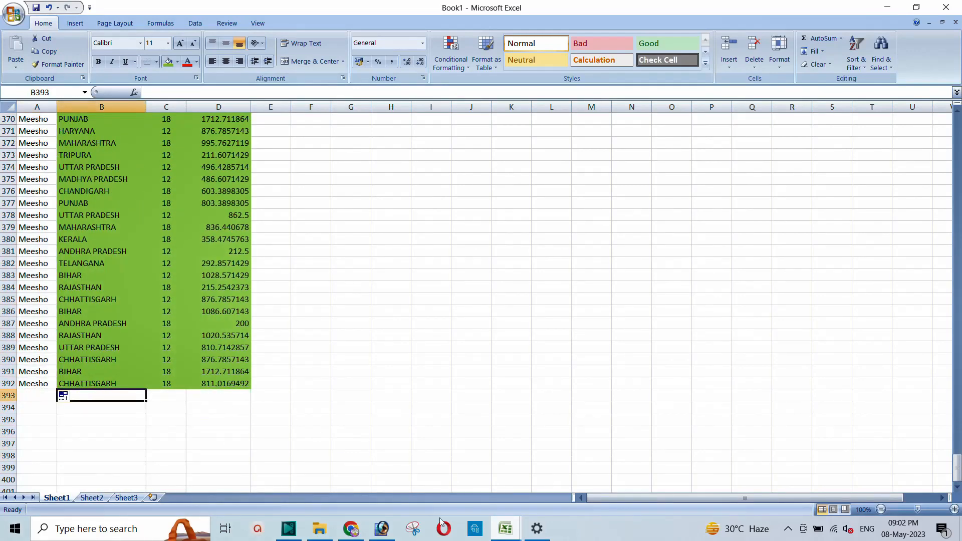
{"action": "mouse_move", "coordinate": [501, 524]}
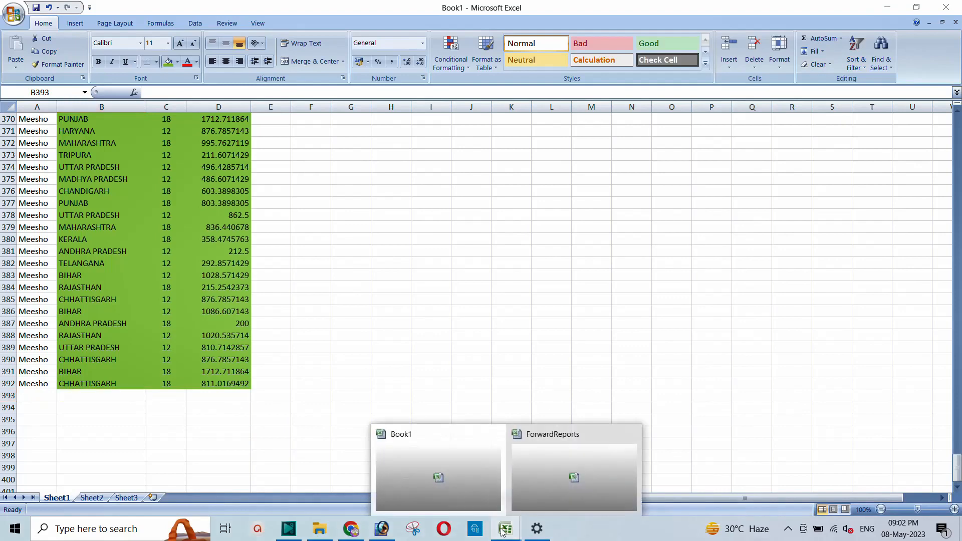
Step: Close the ForwardReports workbook without saving and open the Reverse report from the 90119_4_2023 folder
{"action": "left_click", "coordinate": [548, 451]}
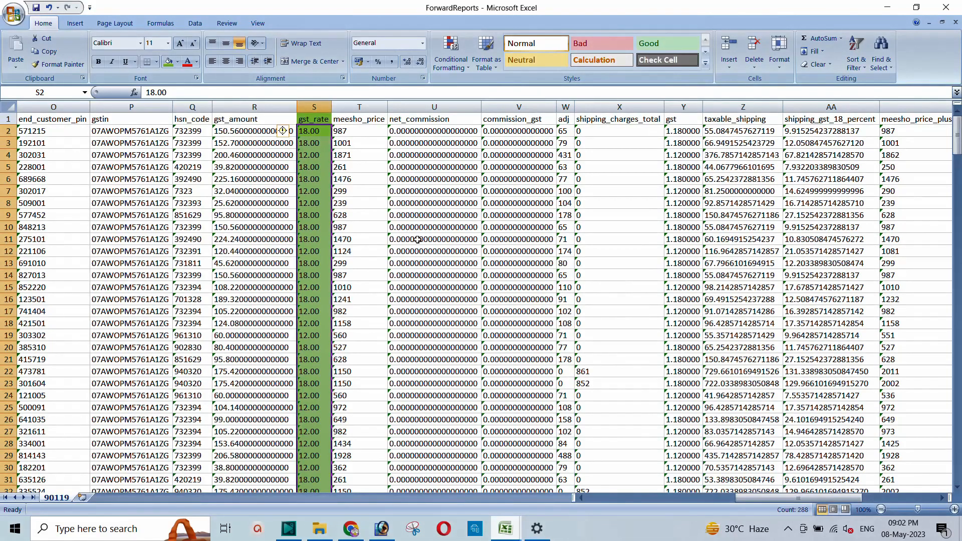
{"action": "left_click", "coordinate": [955, 24]}
{"action": "left_click", "coordinate": [481, 296]}
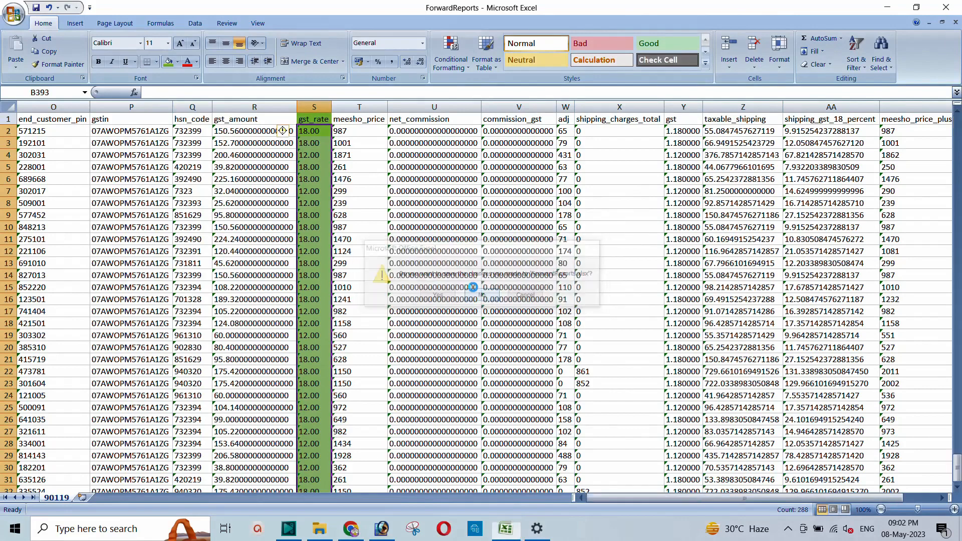
{"action": "mouse_move", "coordinate": [326, 531]}
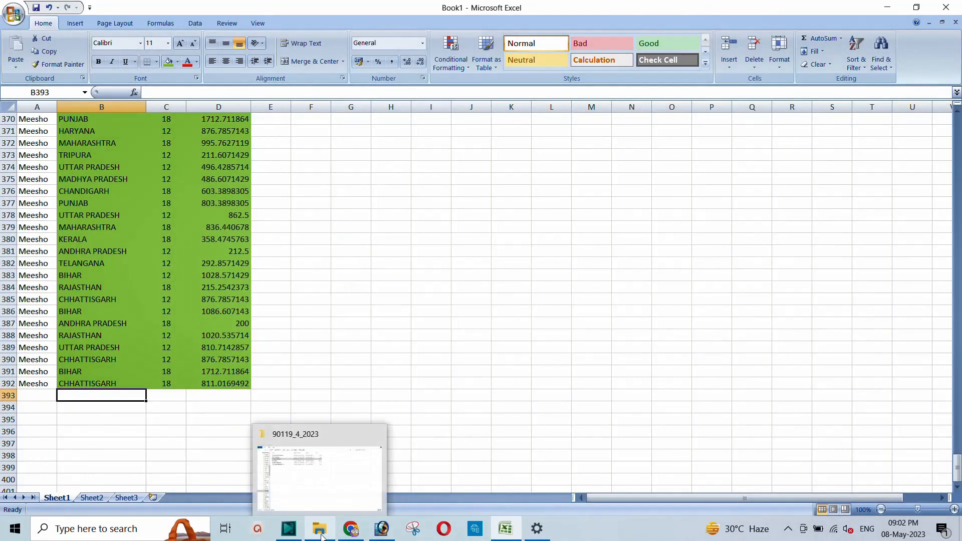
{"action": "left_click", "coordinate": [333, 433]}
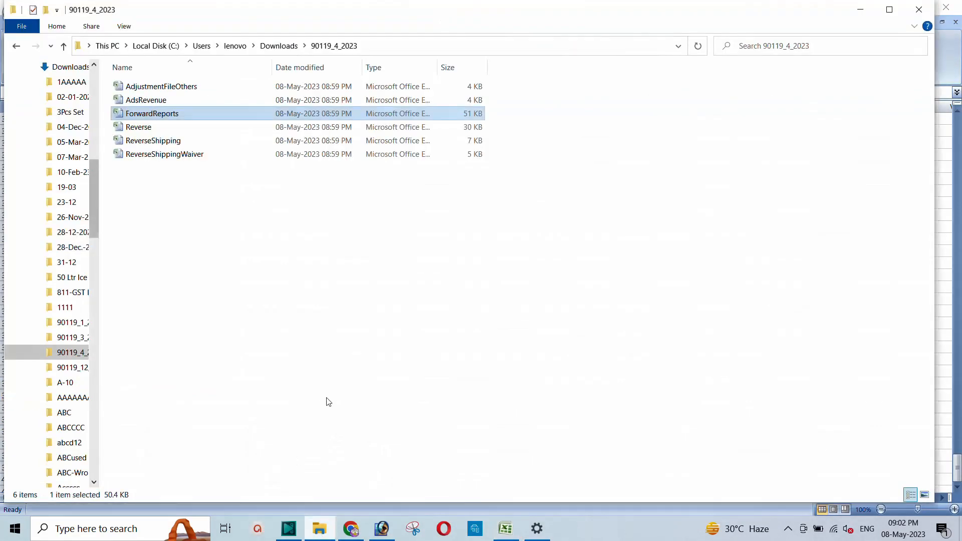
{"action": "double_click", "coordinate": [139, 127]}
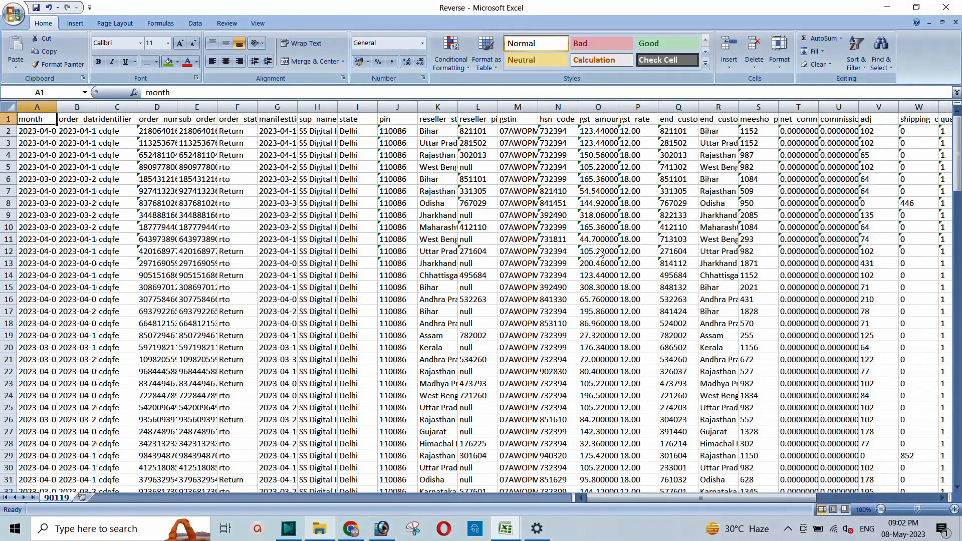
Step: Auto-fit all columns in the Reverse sheet and highlight the gst_rate column in green
{"action": "left_click", "coordinate": [8, 107]}
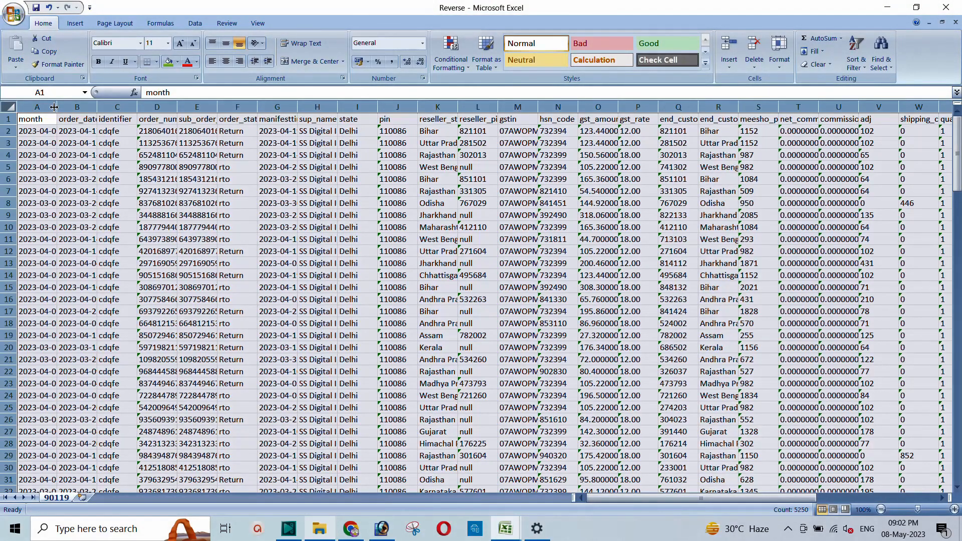
{"action": "double_click", "coordinate": [56, 107]}
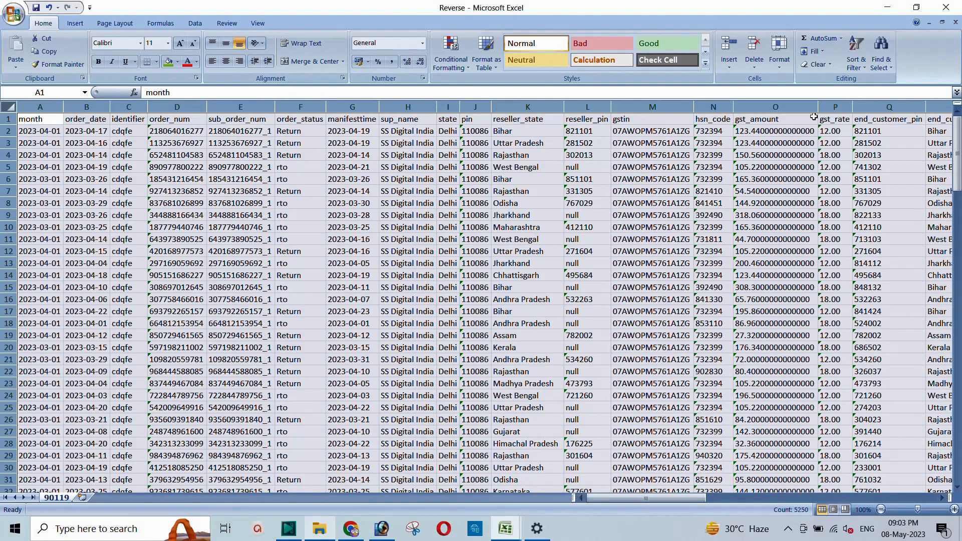
{"action": "left_click", "coordinate": [833, 108]}
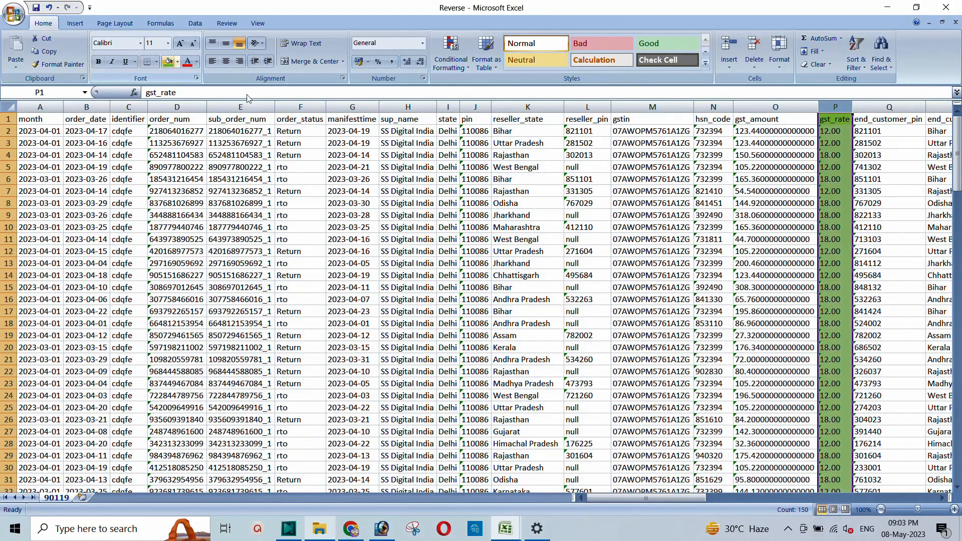
Step: Highlight the tcs_taxable_amount and end_customer_state_new columns in green
{"action": "left_click_drag", "start_coordinate": [675, 497], "coordinate": [847, 486]}
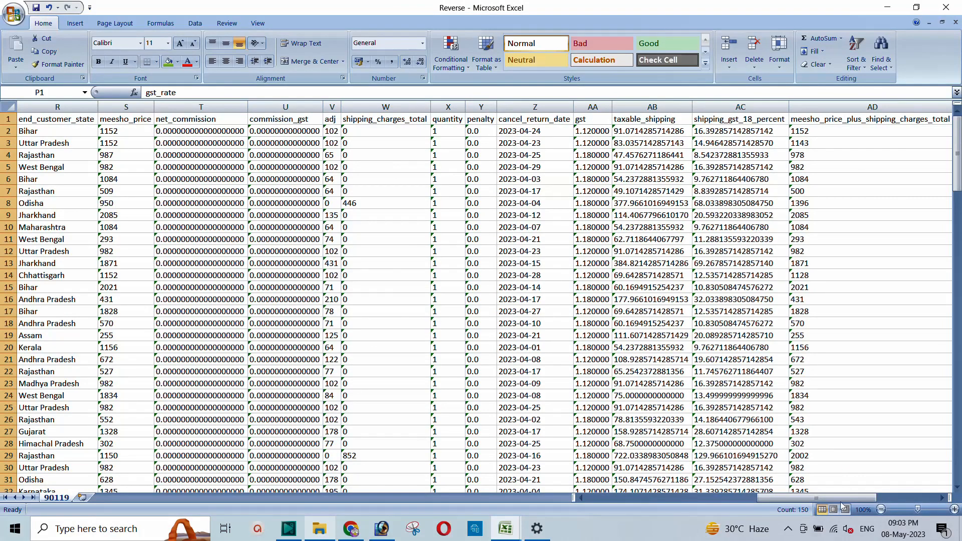
{"action": "left_click", "coordinate": [941, 499]}
{"action": "left_click", "coordinate": [940, 499]}
{"action": "left_click", "coordinate": [941, 499]}
{"action": "left_click", "coordinate": [940, 499]}
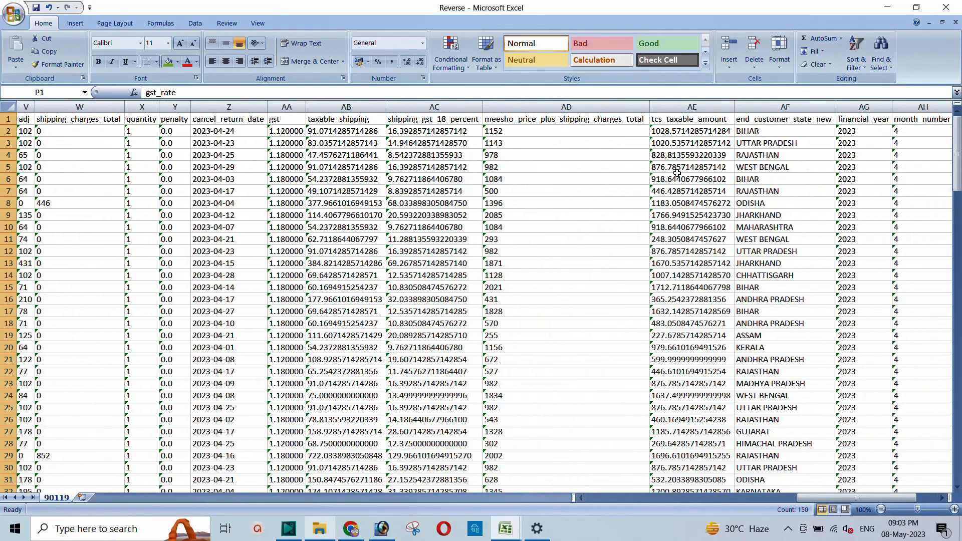
{"action": "left_click_drag", "start_coordinate": [674, 110], "coordinate": [786, 107]}
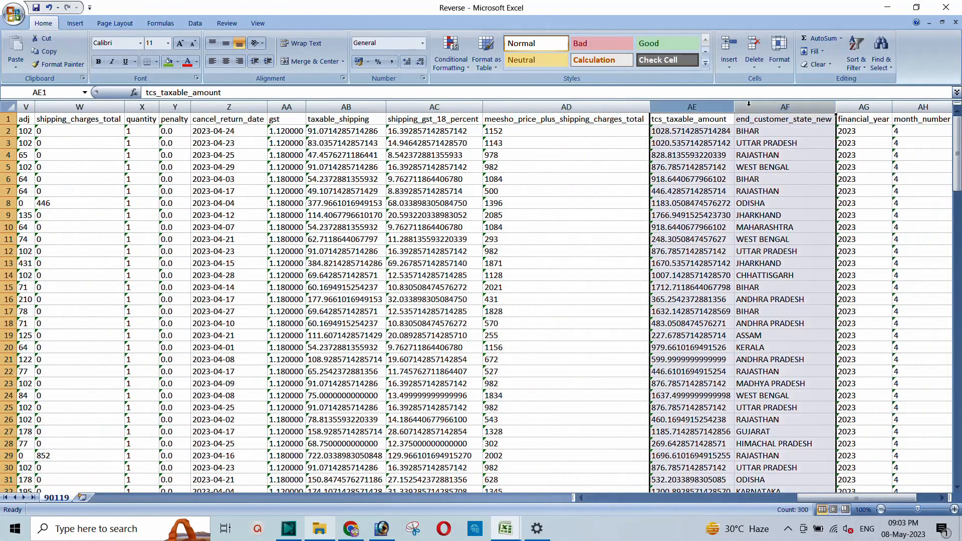
{"action": "left_click", "coordinate": [169, 61]}
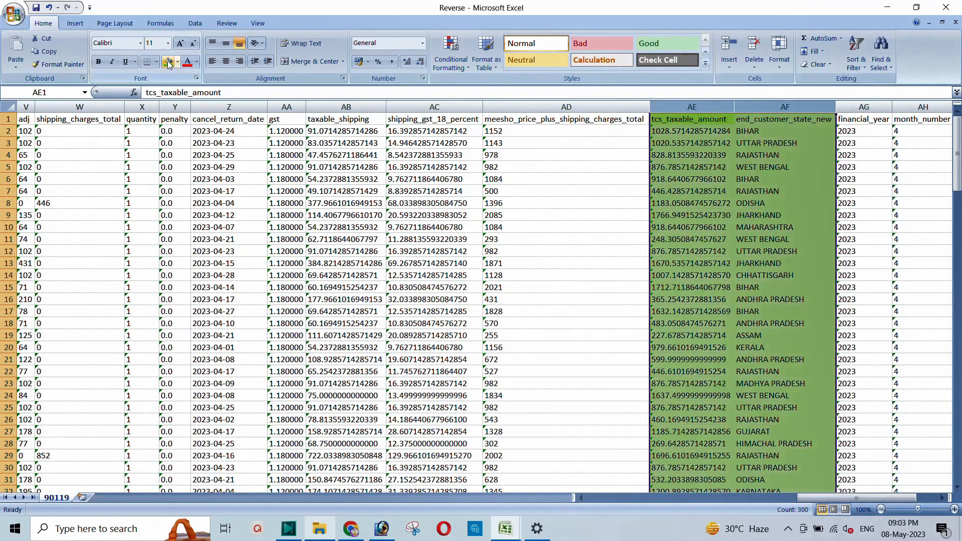
{"action": "left_click", "coordinate": [677, 181]}
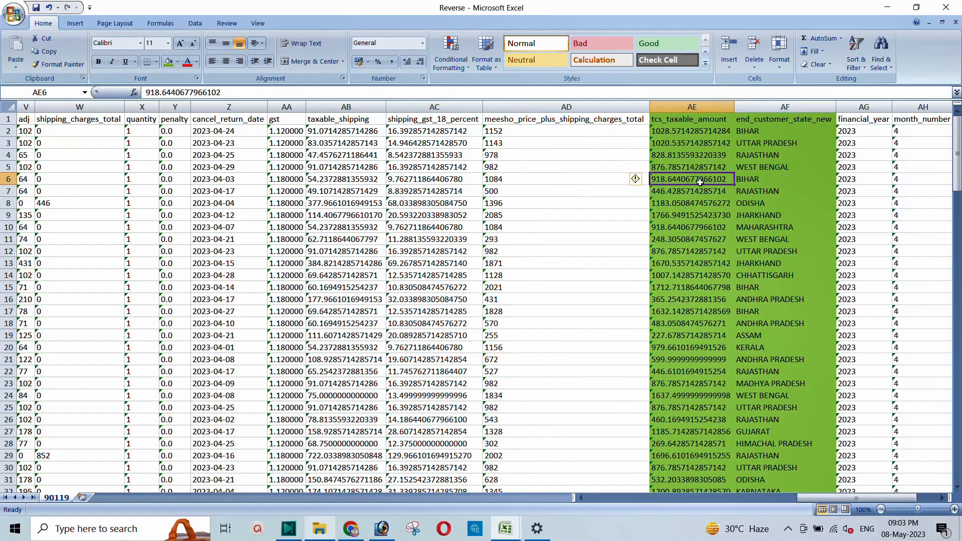
Step: Copy the end_customer_state_new values from AF2 to AF150 in Reverse and paste them into Book1 starting at B393
{"action": "left_click_drag", "start_coordinate": [747, 134], "coordinate": [763, 462]}
{"action": "right_click", "coordinate": [744, 233]}
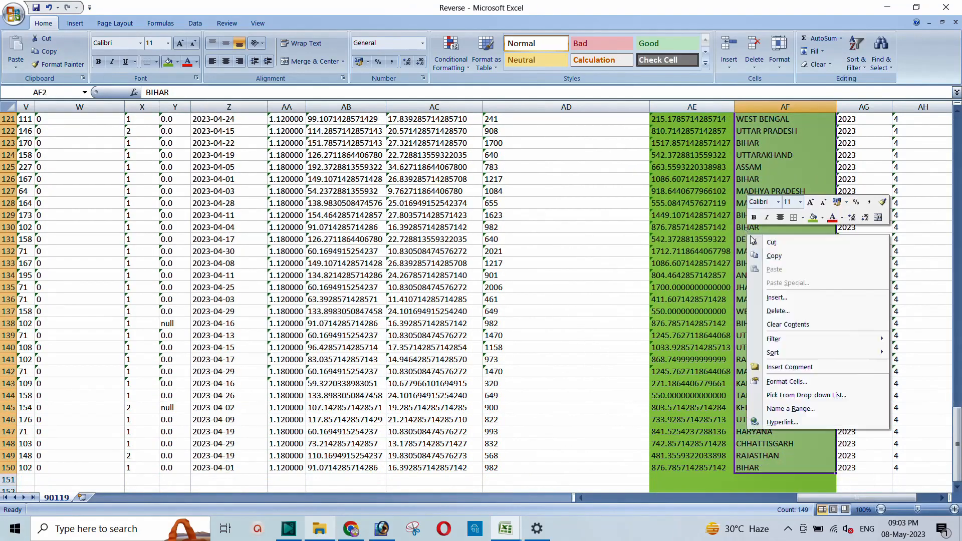
{"action": "left_click", "coordinate": [775, 256]}
{"action": "mouse_move", "coordinate": [537, 528]}
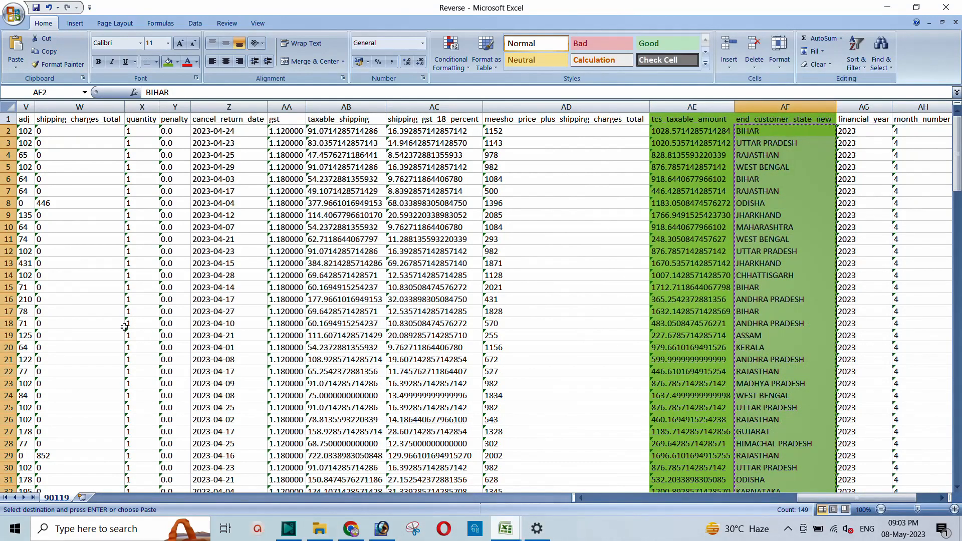
{"action": "left_click", "coordinate": [485, 483]}
{"action": "scroll", "coordinate": [161, 315], "scroll_direction": "down", "scroll_amount": 5}
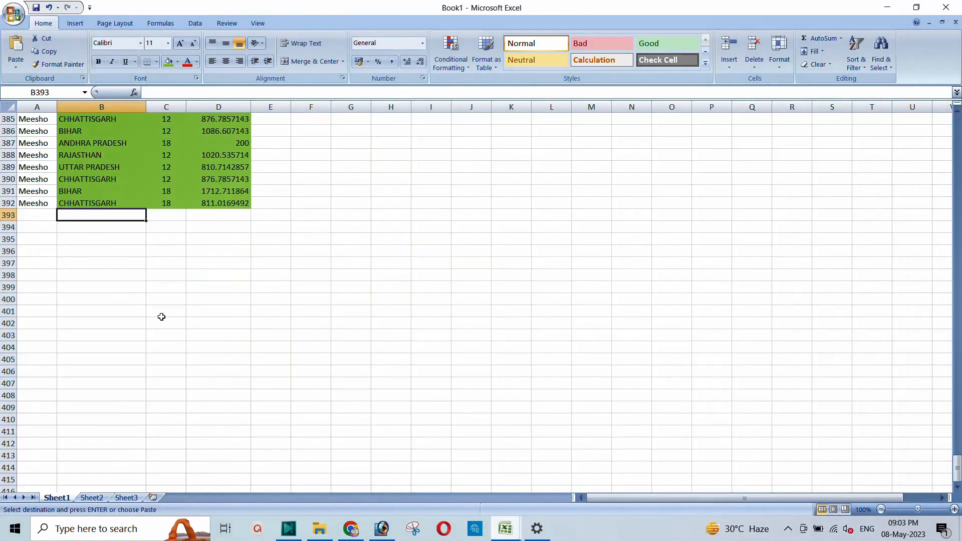
{"action": "scroll", "coordinate": [96, 271], "scroll_direction": "up", "scroll_amount": 1}
{"action": "scroll", "coordinate": [96, 271], "scroll_direction": "up", "scroll_amount": 2}
{"action": "key", "text": "ctrl+v"}
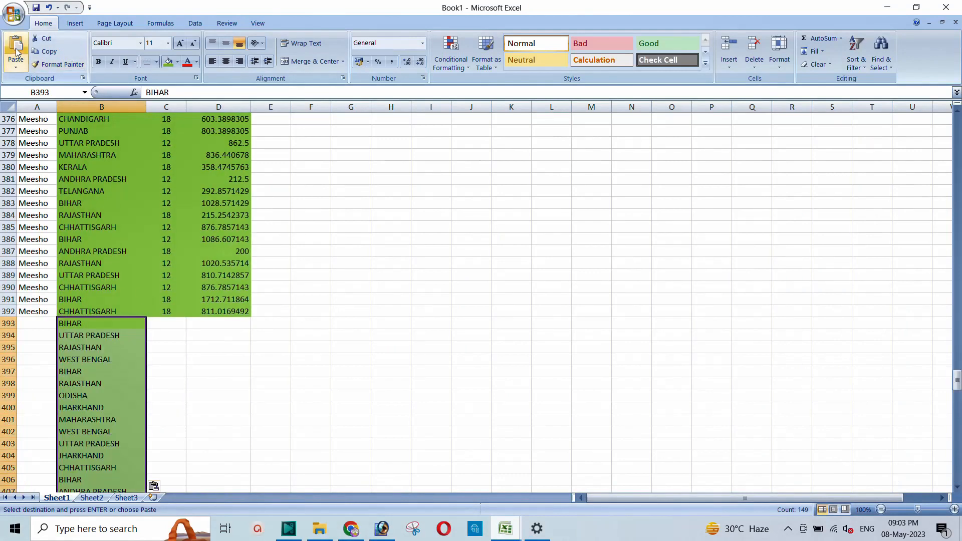
Step: Copy the tcs_taxable_amount values AE2 to AE150 from Reverse into Book1 starting at D393 and convert them from text to numbers
{"action": "left_click", "coordinate": [222, 325]}
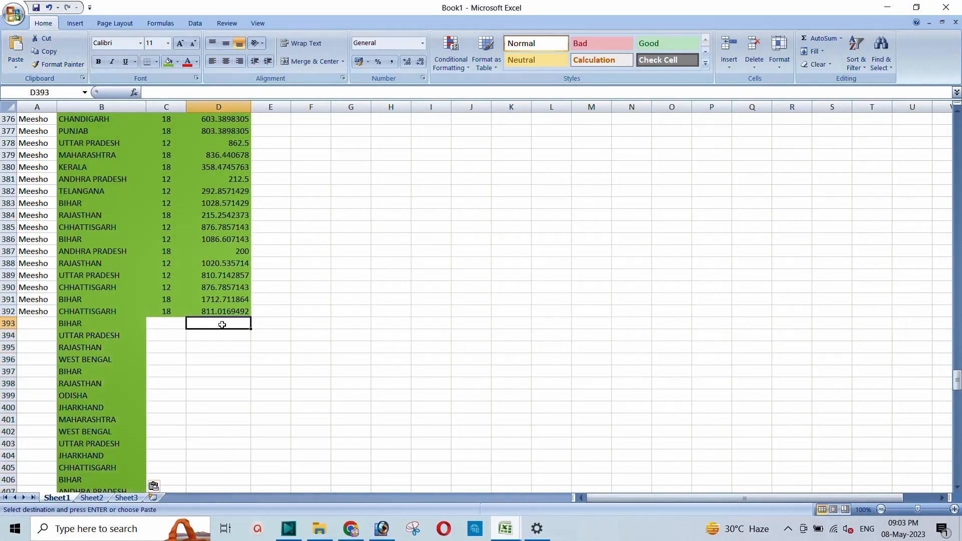
{"action": "mouse_move", "coordinate": [506, 529]}
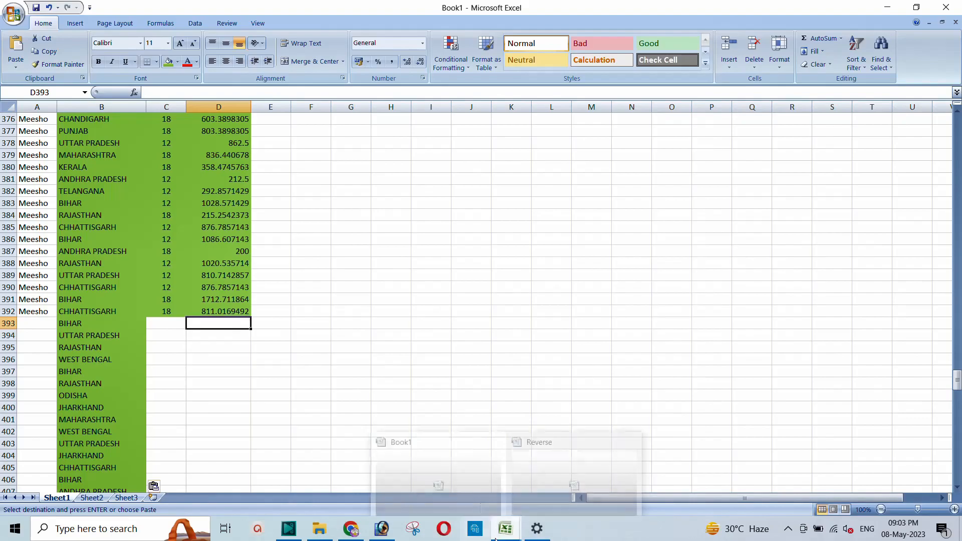
{"action": "left_click", "coordinate": [540, 477]}
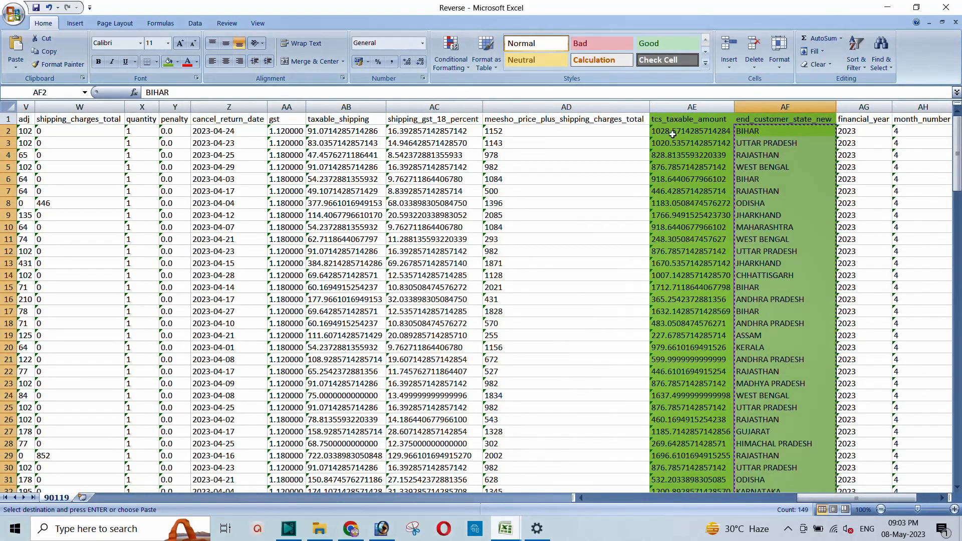
{"action": "left_click_drag", "start_coordinate": [667, 132], "coordinate": [693, 464]}
{"action": "right_click", "coordinate": [680, 266]}
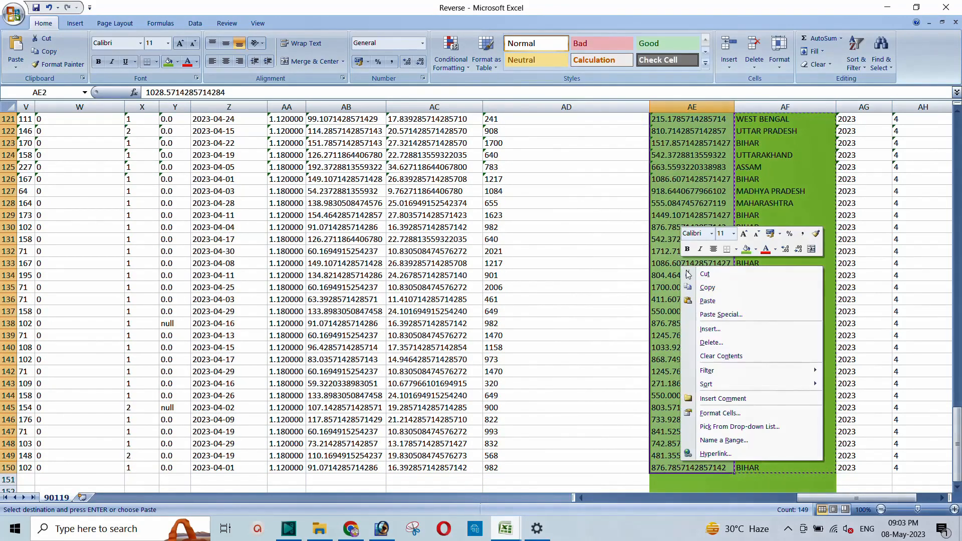
{"action": "left_click", "coordinate": [701, 288]}
{"action": "mouse_move", "coordinate": [506, 527]}
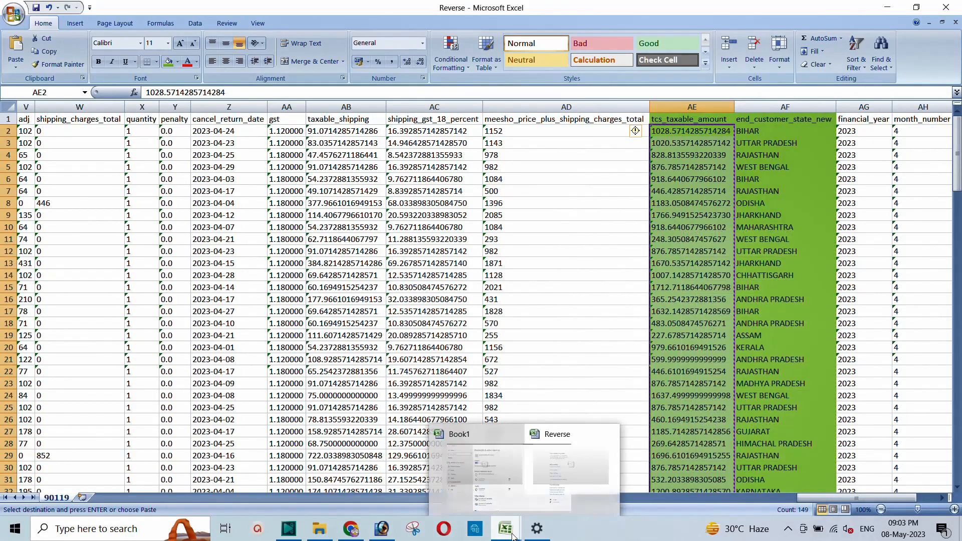
{"action": "left_click", "coordinate": [439, 465]}
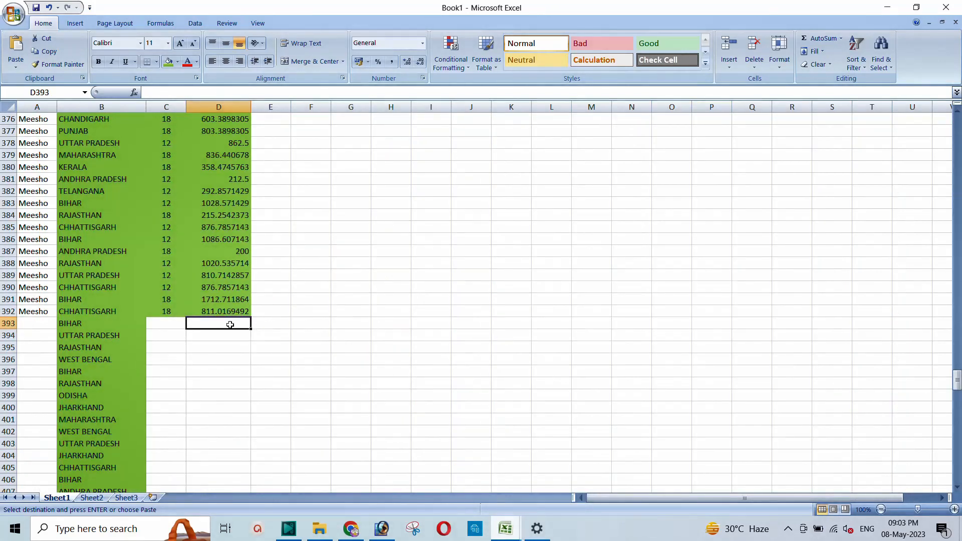
{"action": "left_click", "coordinate": [18, 50]}
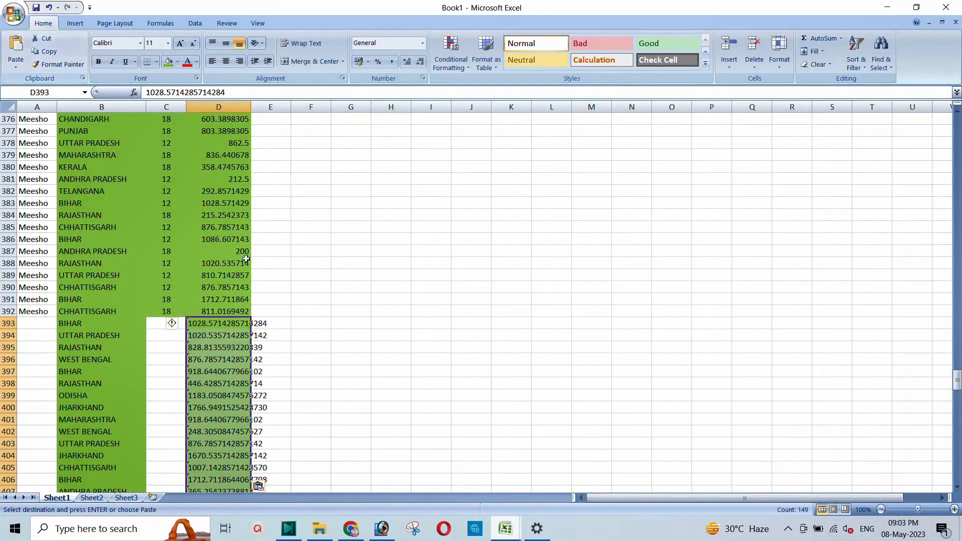
{"action": "left_click", "coordinate": [174, 325]}
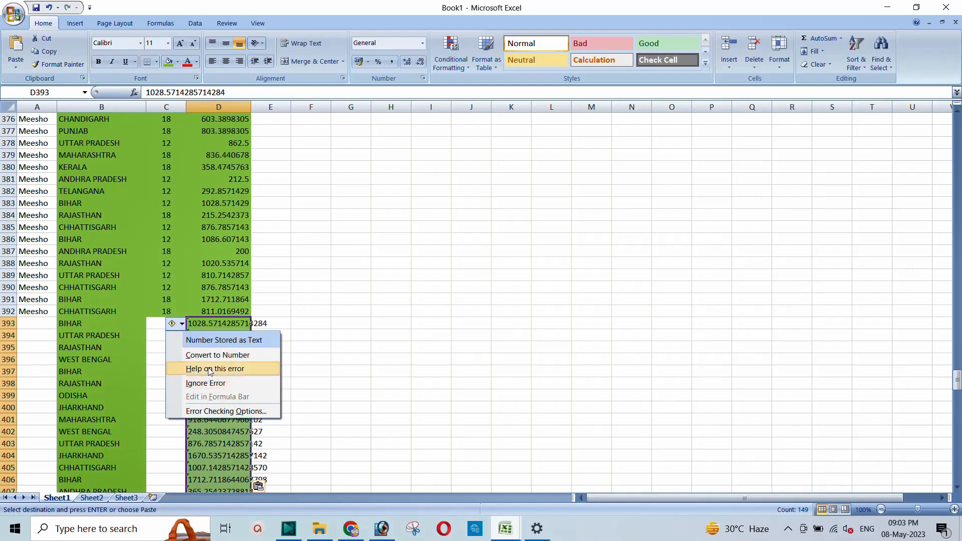
{"action": "left_click", "coordinate": [207, 355]}
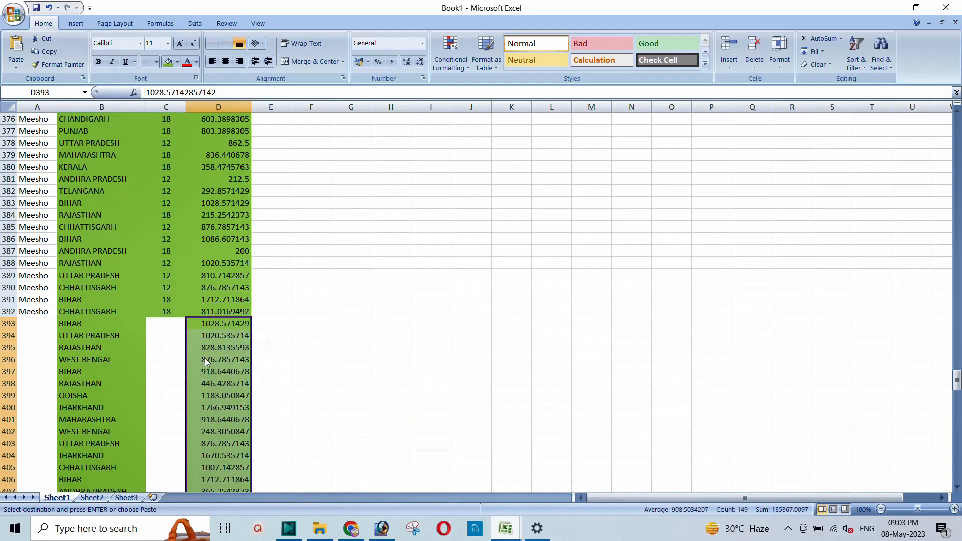
Step: Copy the gst_rate values from P2 to P150 in Reverse and paste them into Book1 starting at C393
{"action": "left_click", "coordinate": [165, 325]}
{"action": "mouse_move", "coordinate": [505, 529]}
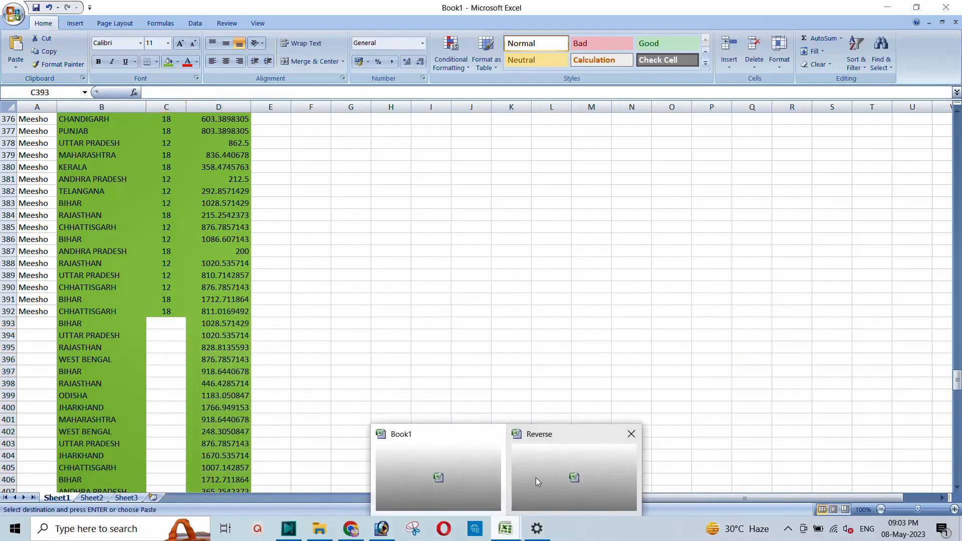
{"action": "left_click", "coordinate": [536, 480]}
{"action": "left_click_drag", "start_coordinate": [815, 498], "coordinate": [730, 504]}
{"action": "left_click_drag", "start_coordinate": [356, 131], "coordinate": [351, 455]}
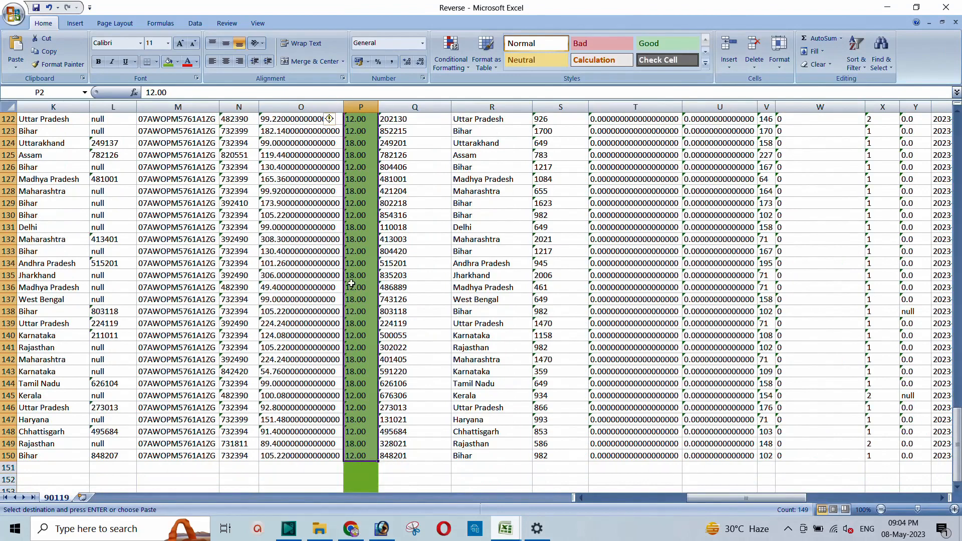
{"action": "right_click", "coordinate": [351, 283]}
{"action": "left_click", "coordinate": [361, 251]}
{"action": "mouse_move", "coordinate": [507, 530]}
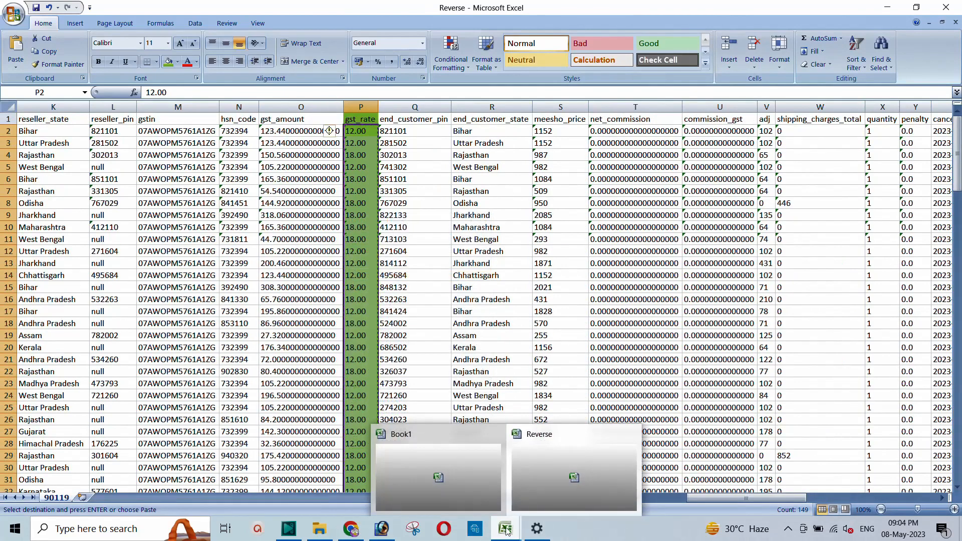
{"action": "left_click", "coordinate": [482, 477]}
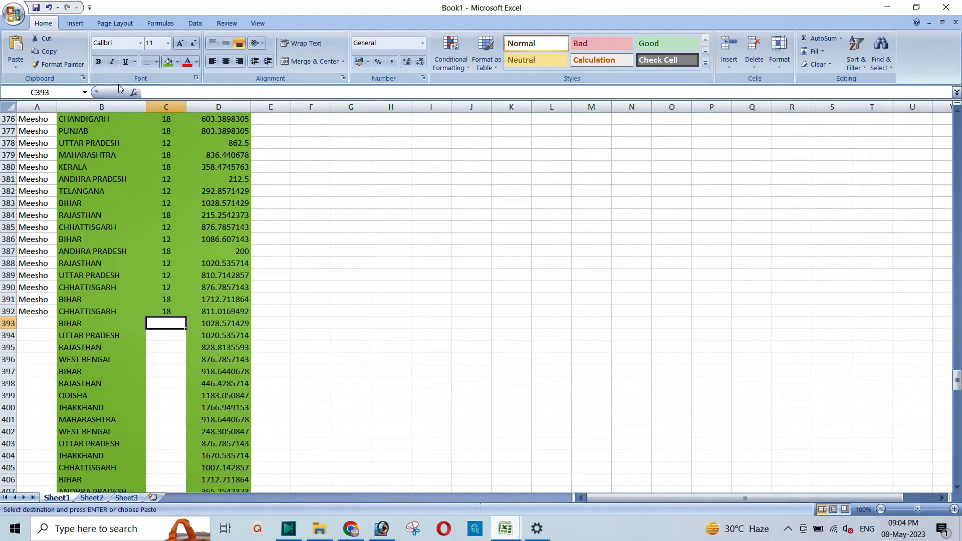
{"action": "left_click", "coordinate": [16, 50]}
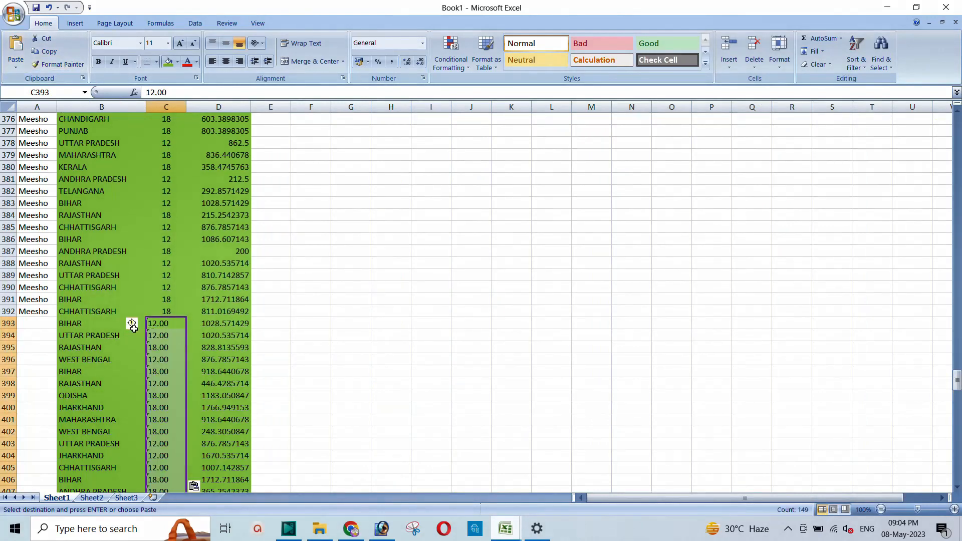
Step: Convert the GST rates pasted from C393 downward from text to numbers and centre them
{"action": "left_click", "coordinate": [131, 325]}
{"action": "left_click", "coordinate": [170, 351]}
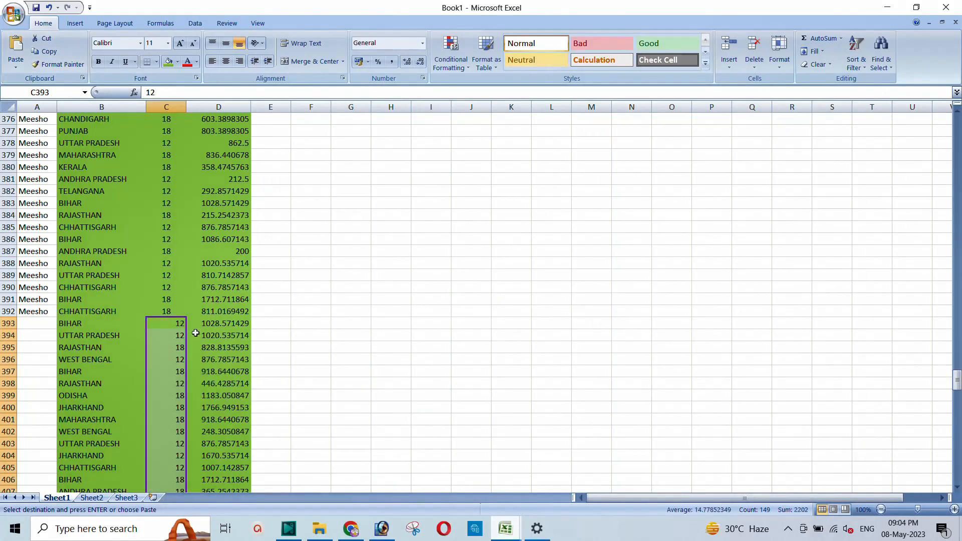
{"action": "left_click", "coordinate": [226, 61]}
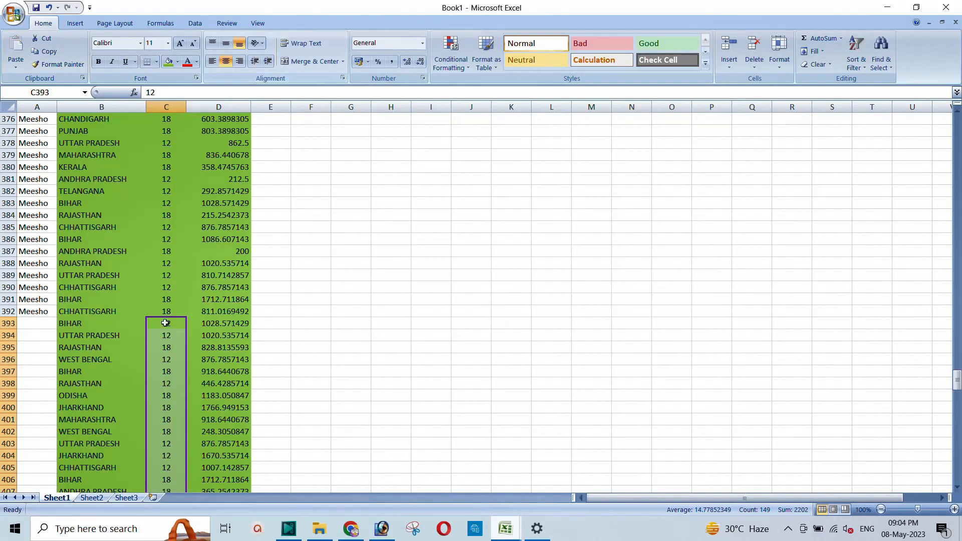
Step: Enter -1 in the empty helper cell F393 and copy it
{"action": "left_click", "coordinate": [70, 323]}
{"action": "left_click_drag", "start_coordinate": [39, 324], "coordinate": [234, 325]}
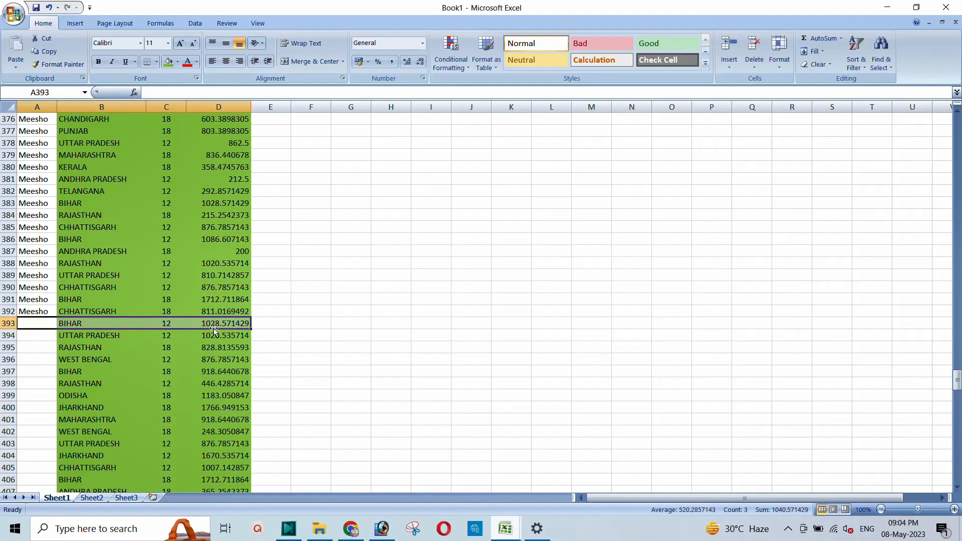
{"action": "left_click", "coordinate": [303, 323]}
{"action": "type", "text": "-1"}
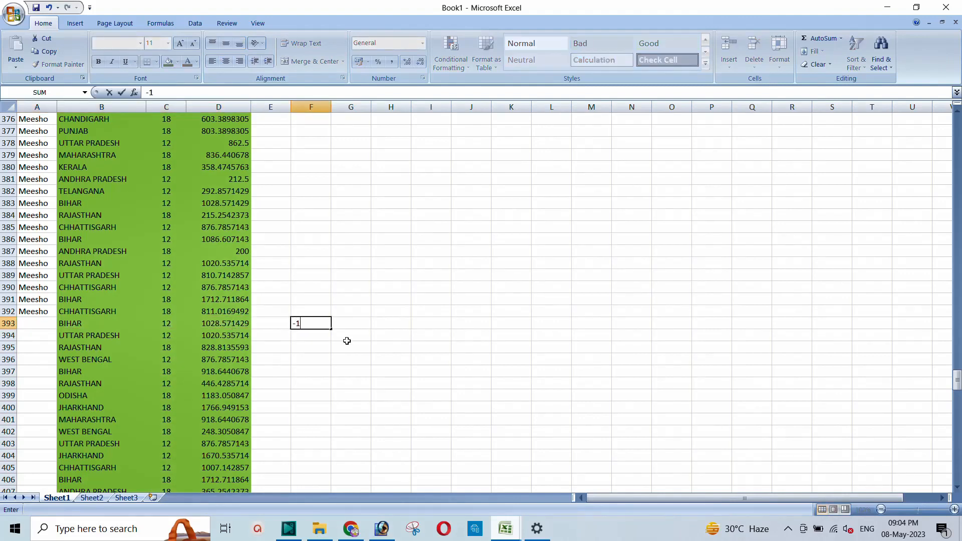
{"action": "key", "text": "Return"}
{"action": "left_click", "coordinate": [324, 323]}
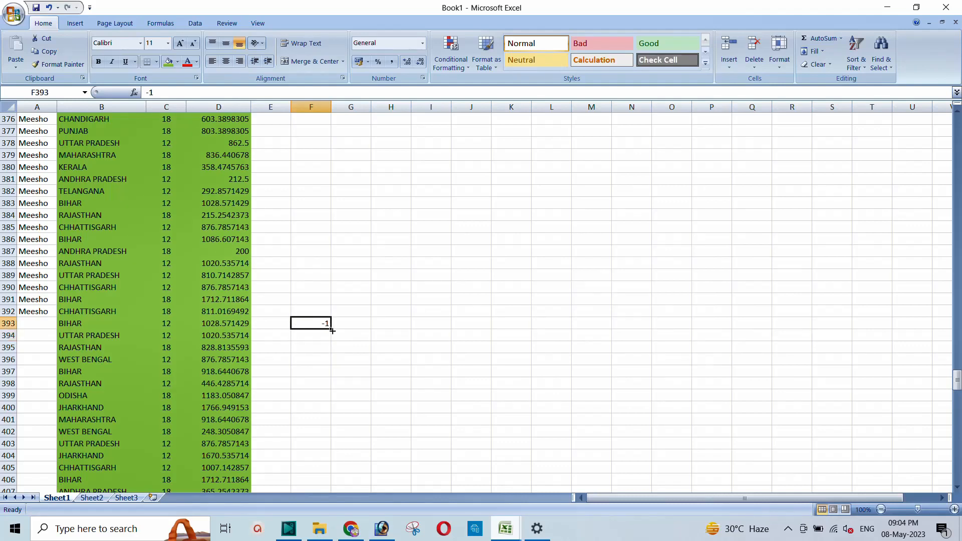
{"action": "key", "text": "ctrl+c"}
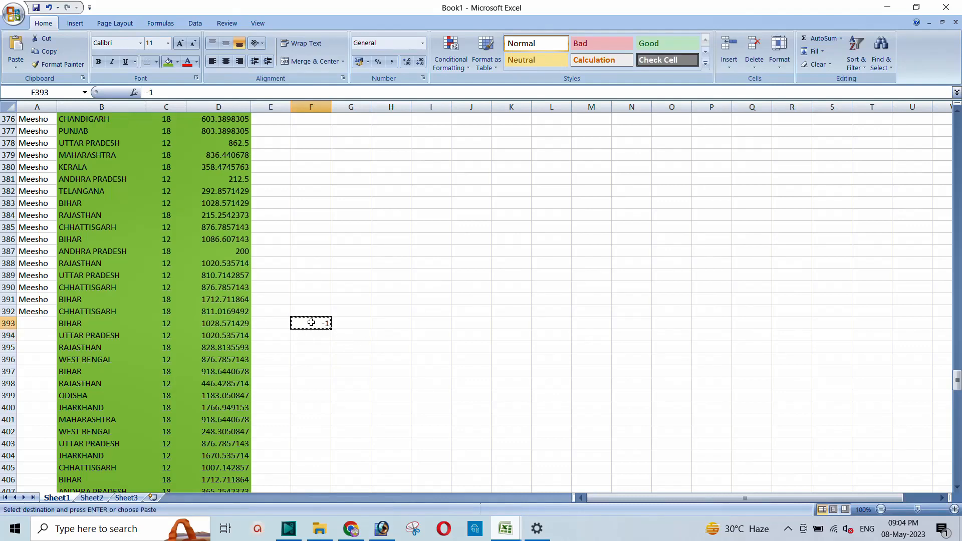
Step: Multiply the Meesho return amounts in D393:D541 by the copied -1 using Paste Special
{"action": "left_click", "coordinate": [210, 325]}
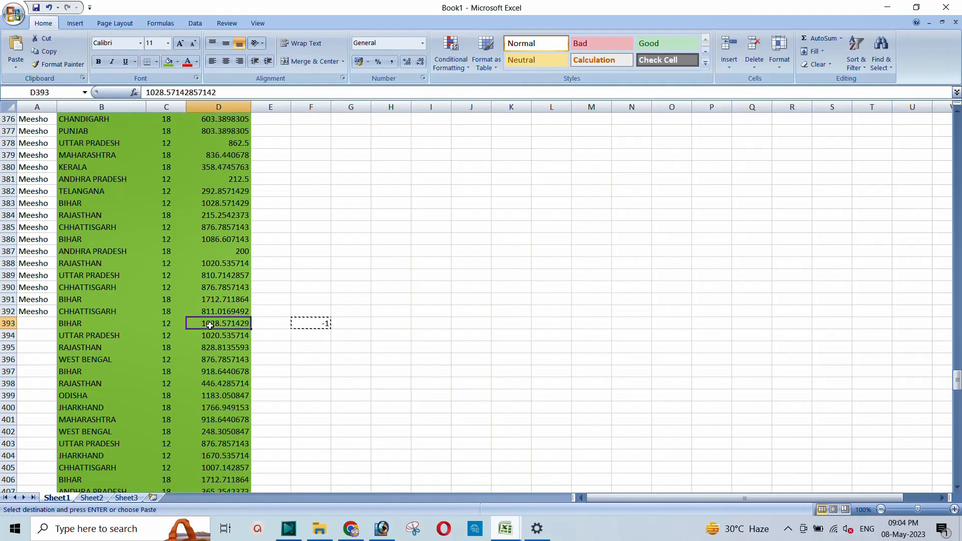
{"action": "left_click_drag", "start_coordinate": [210, 325], "coordinate": [225, 530]}
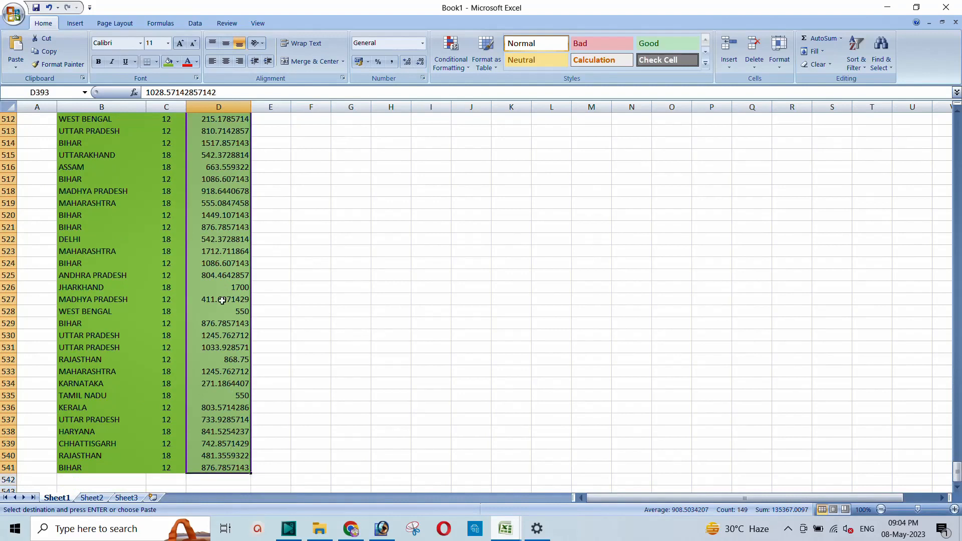
{"action": "right_click", "coordinate": [214, 206]}
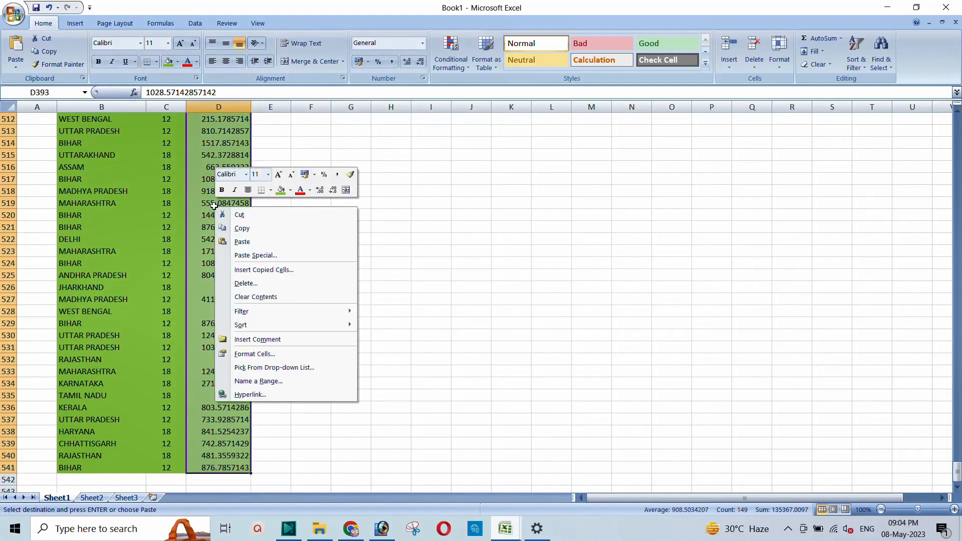
{"action": "left_click", "coordinate": [267, 256]}
{"action": "left_click", "coordinate": [285, 272]}
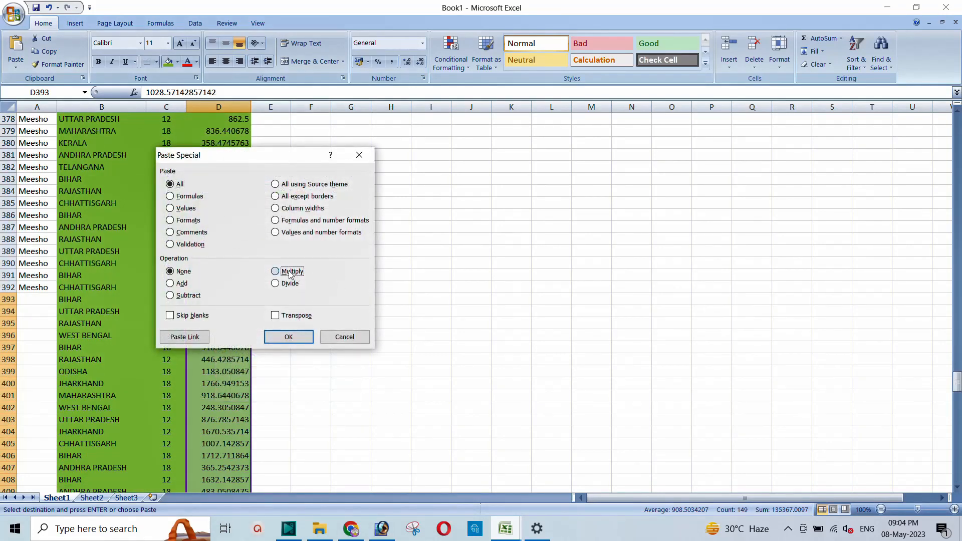
{"action": "left_click", "coordinate": [295, 339]}
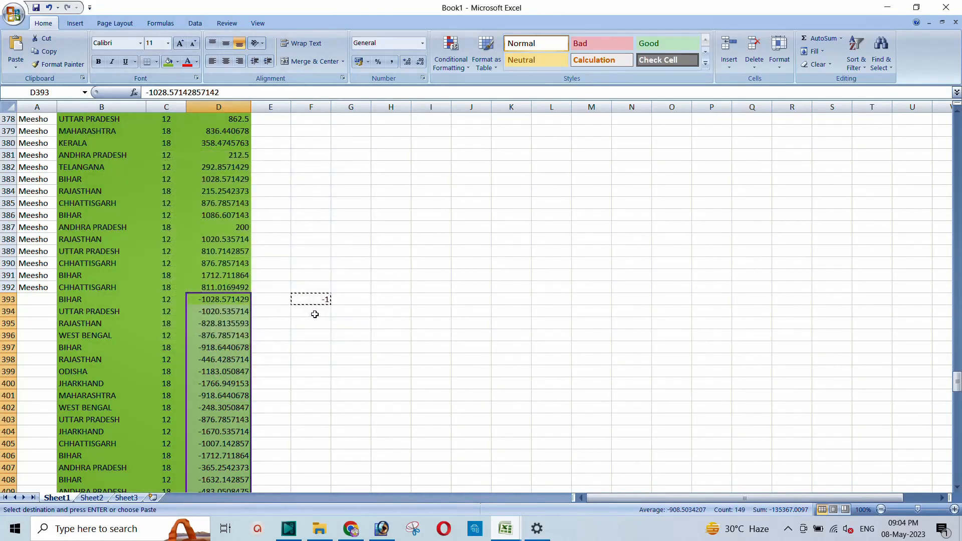
Step: Clear the helper value from cell F393
{"action": "double_click", "coordinate": [304, 299]}
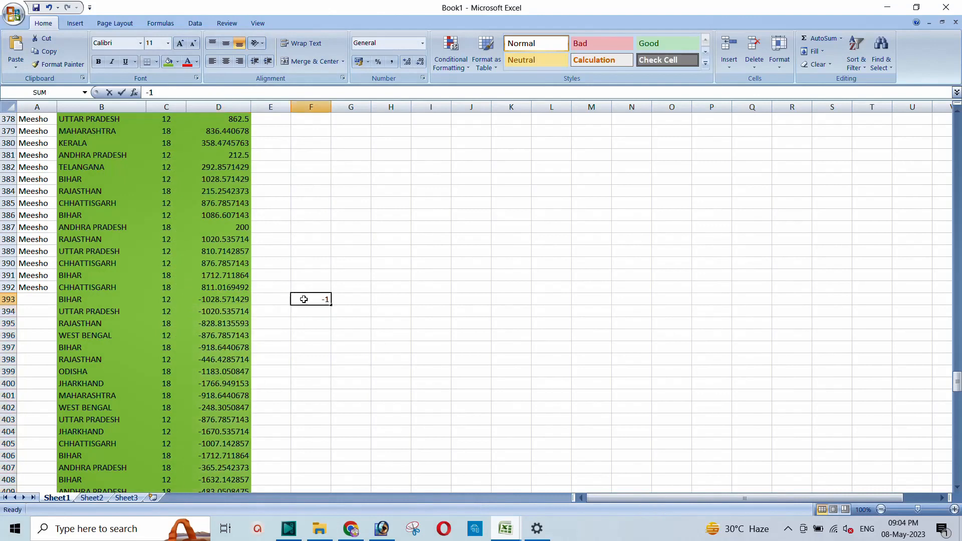
{"action": "type", "text": "="}
{"action": "left_click", "coordinate": [369, 347]}
{"action": "key", "text": "Escape"}
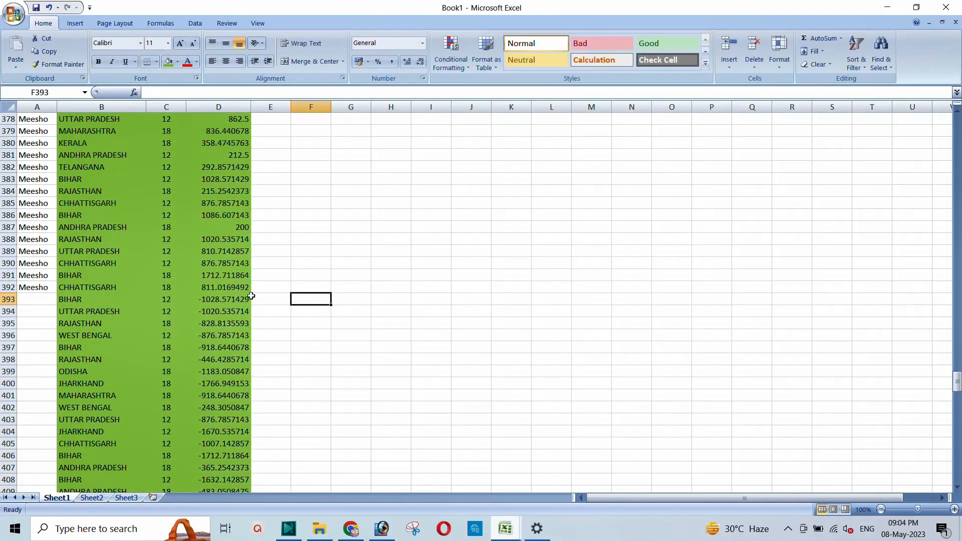
Step: Fill the Meesho website label from A392 down to A541
{"action": "left_click", "coordinate": [35, 290]}
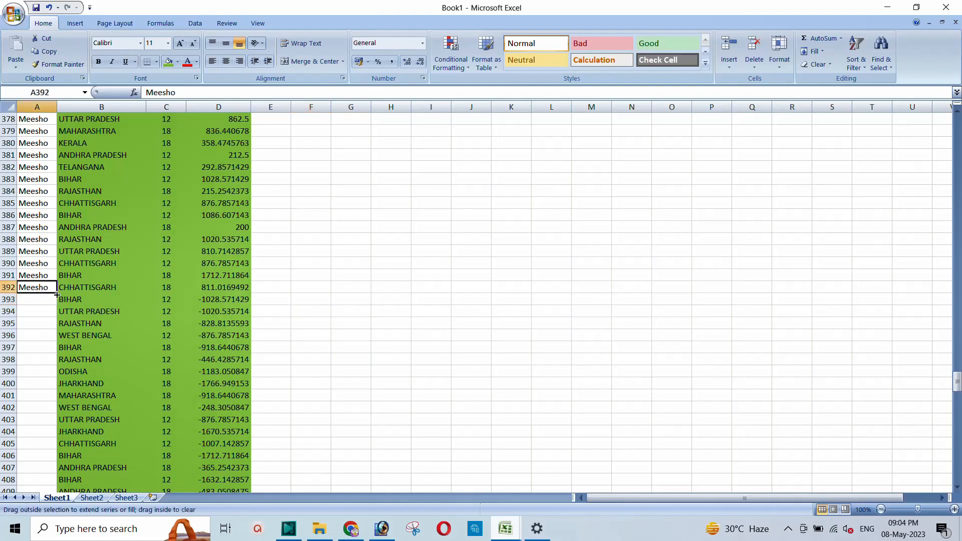
{"action": "double_click", "coordinate": [56, 297]}
{"action": "scroll", "coordinate": [97, 312], "scroll_direction": "down", "scroll_amount": 12}
Step: Remove the fill colour from all cells of Sheet1
{"action": "scroll", "coordinate": [101, 313], "scroll_direction": "up", "scroll_amount": 20}
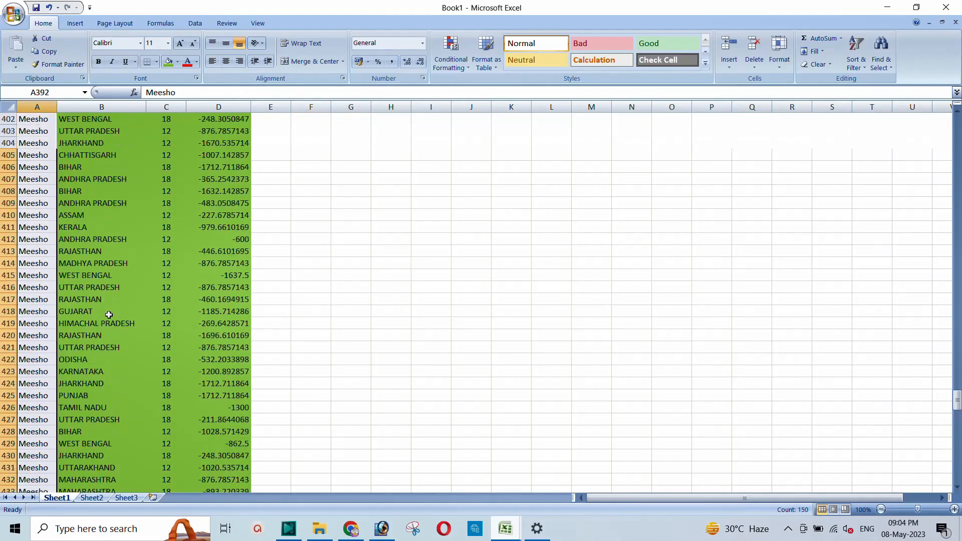
{"action": "scroll", "coordinate": [109, 314], "scroll_direction": "up", "scroll_amount": 20}
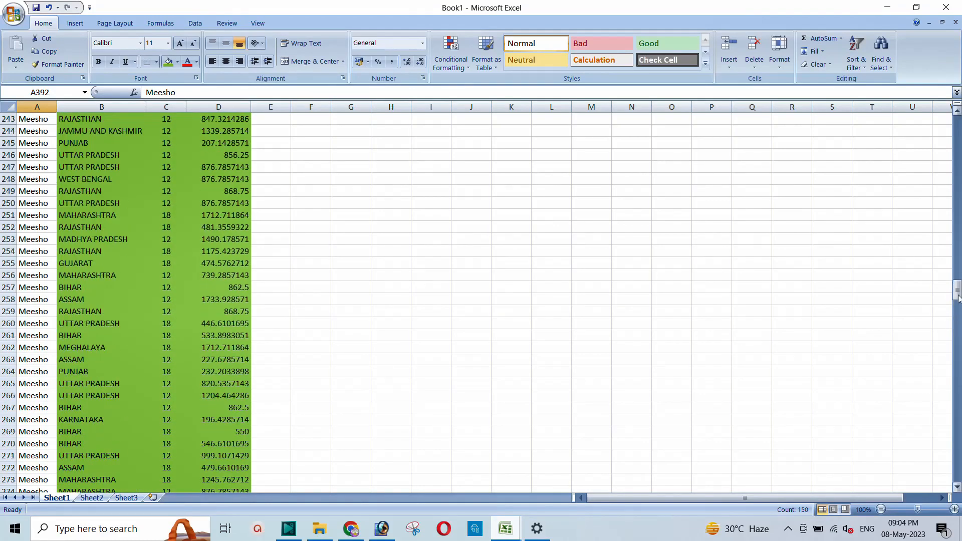
{"action": "left_click_drag", "start_coordinate": [959, 297], "coordinate": [958, 120]}
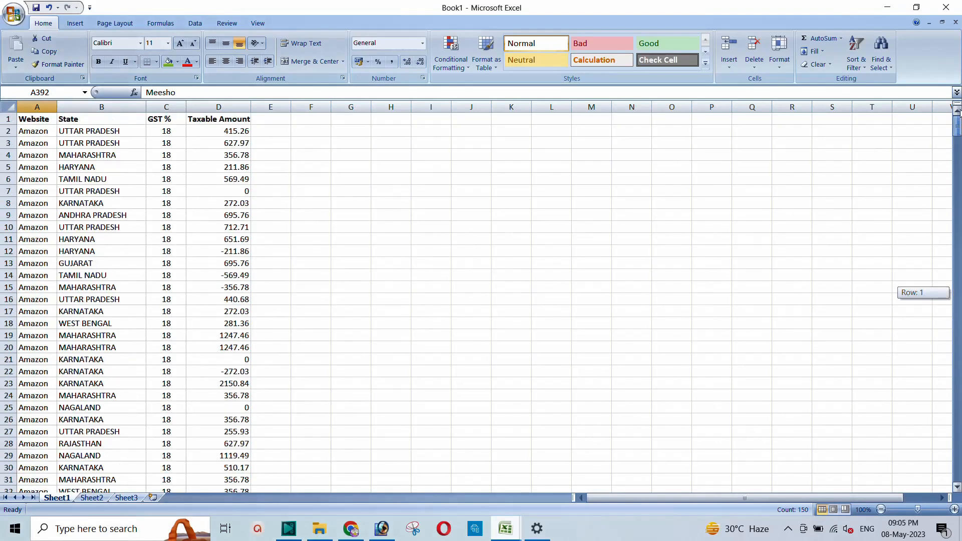
{"action": "left_click", "coordinate": [7, 107]}
{"action": "left_click", "coordinate": [178, 61]}
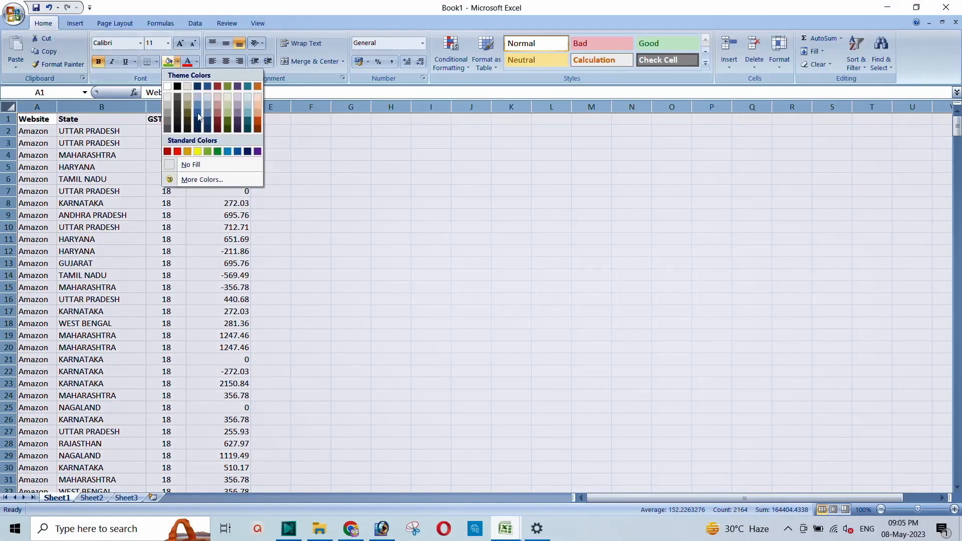
{"action": "left_click", "coordinate": [198, 164]}
{"action": "left_click", "coordinate": [143, 207]}
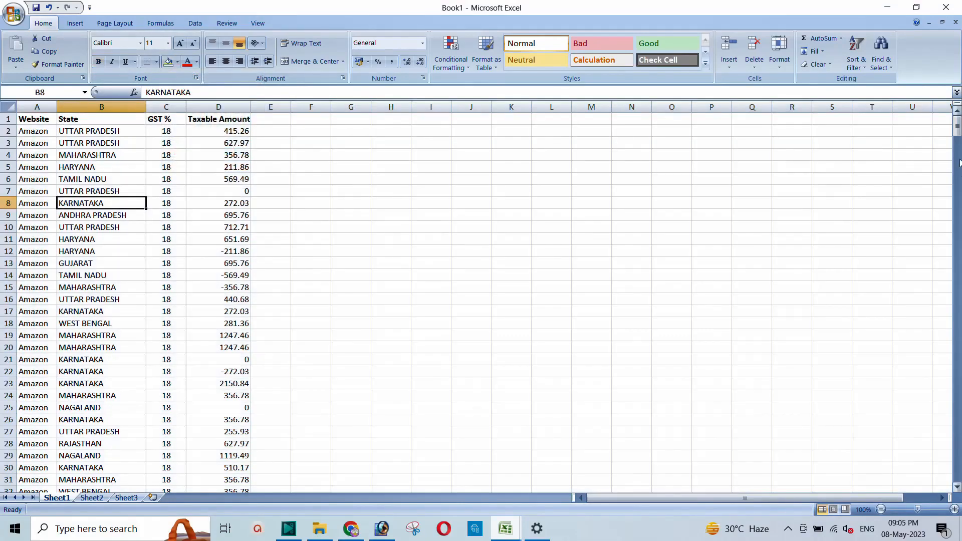
Step: Create a PivotTable from Sheet1 A1:D541, placed in the existing worksheet at cell F2
{"action": "mouse_move", "coordinate": [958, 124]}
{"action": "left_mouse_down"}
{"action": "mouse_move", "coordinate": [959, 471]}
{"action": "mouse_move", "coordinate": [958, 122]}
{"action": "left_mouse_up"}
{"action": "left_click", "coordinate": [122, 123]}
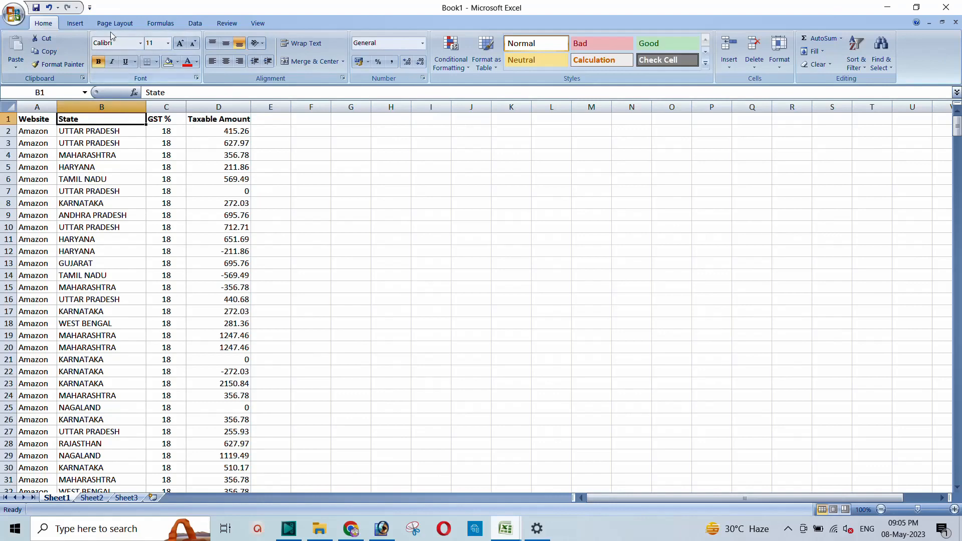
{"action": "left_click", "coordinate": [75, 23]}
{"action": "left_click", "coordinate": [18, 50]}
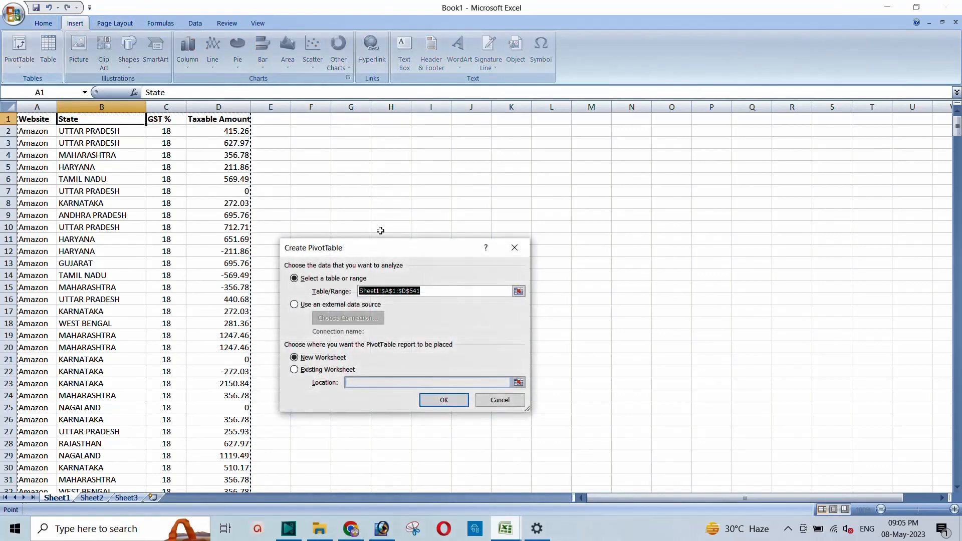
{"action": "left_click", "coordinate": [295, 371]}
{"action": "left_click", "coordinate": [518, 382]}
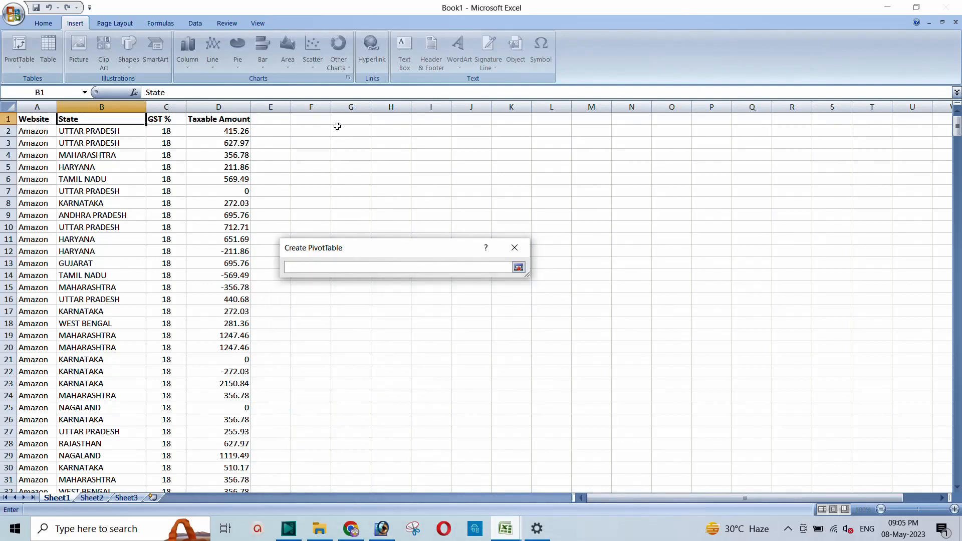
{"action": "left_click", "coordinate": [317, 131]}
{"action": "left_click", "coordinate": [519, 267]}
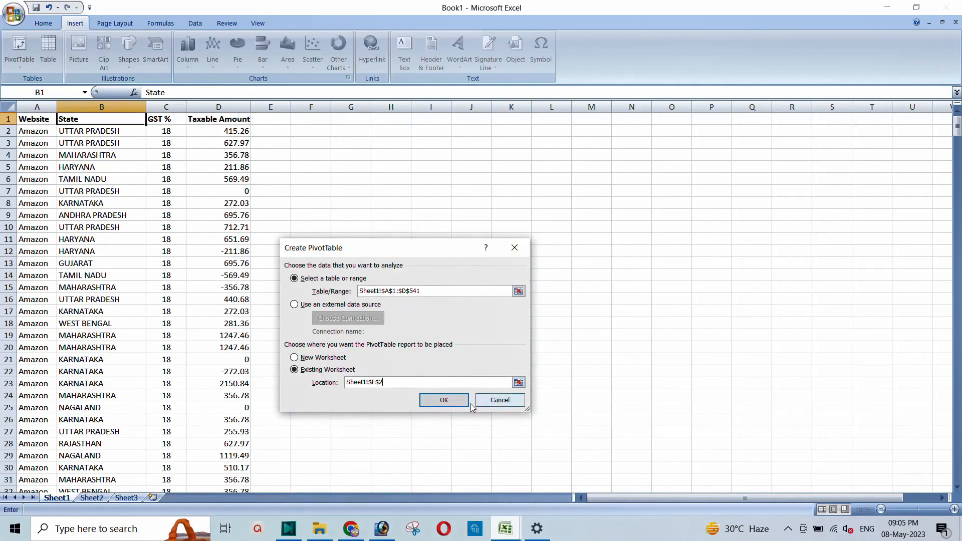
{"action": "left_click", "coordinate": [444, 400]}
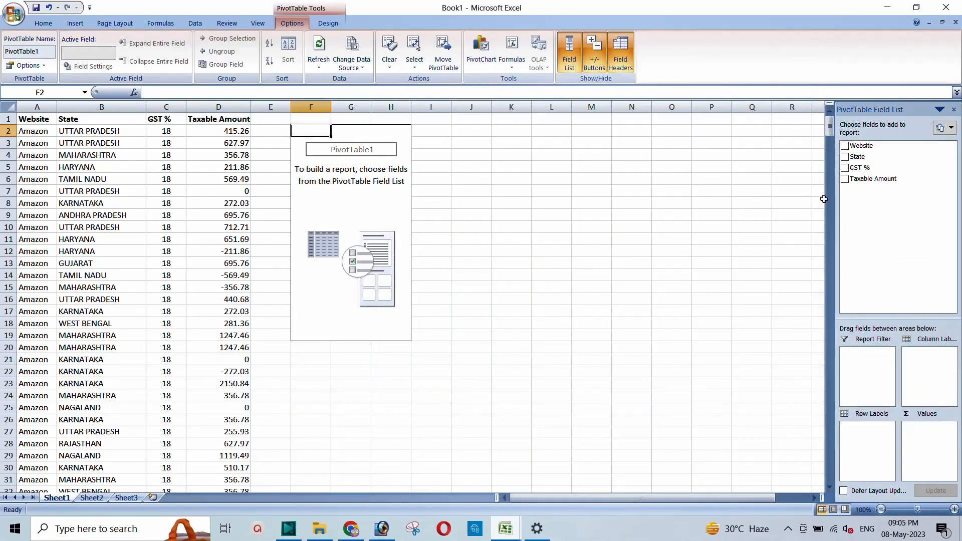
Step: Show the sum of Taxable Amount by Website in the pivot table, formatted as Number with 2 decimal places
{"action": "left_click", "coordinate": [845, 146]}
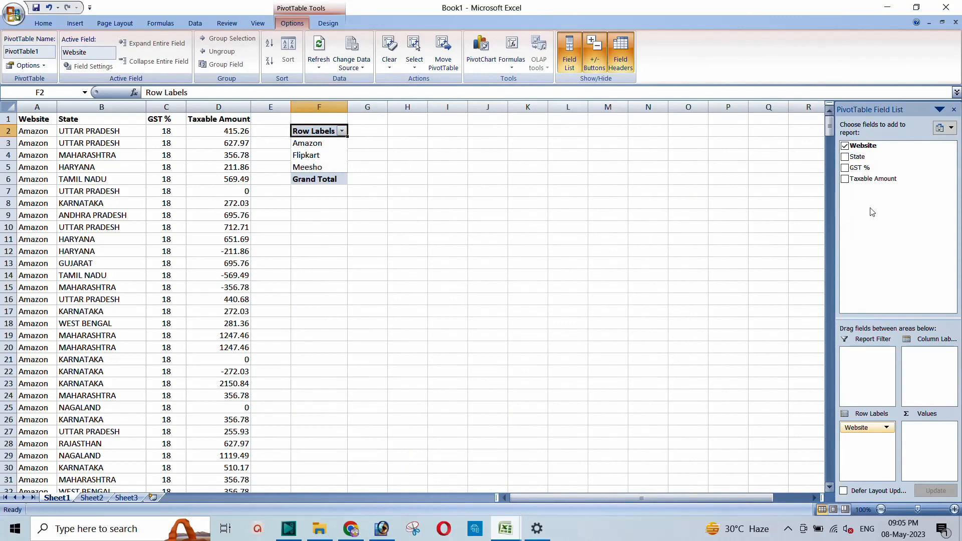
{"action": "left_click", "coordinate": [845, 179]}
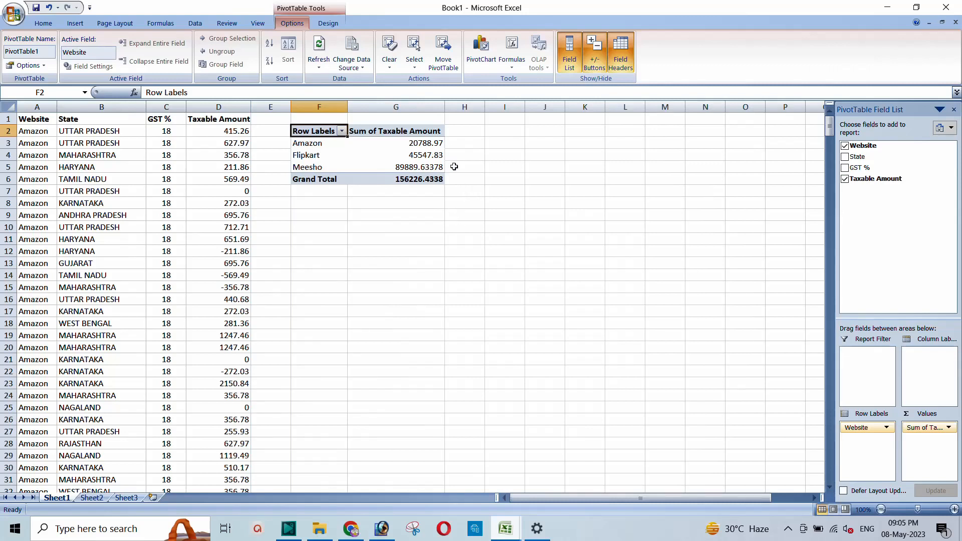
{"action": "left_click", "coordinate": [401, 132]}
{"action": "right_click", "coordinate": [413, 138]}
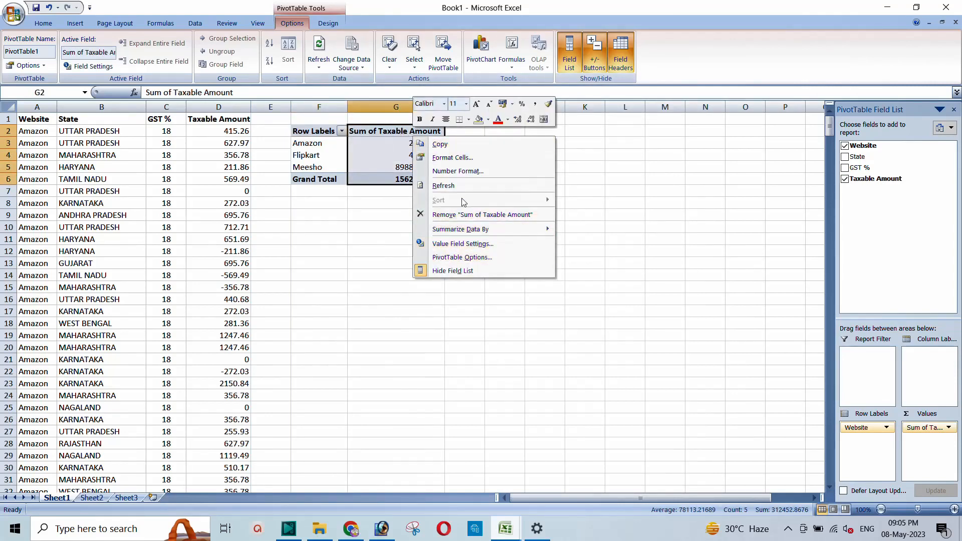
{"action": "left_click", "coordinate": [456, 157]}
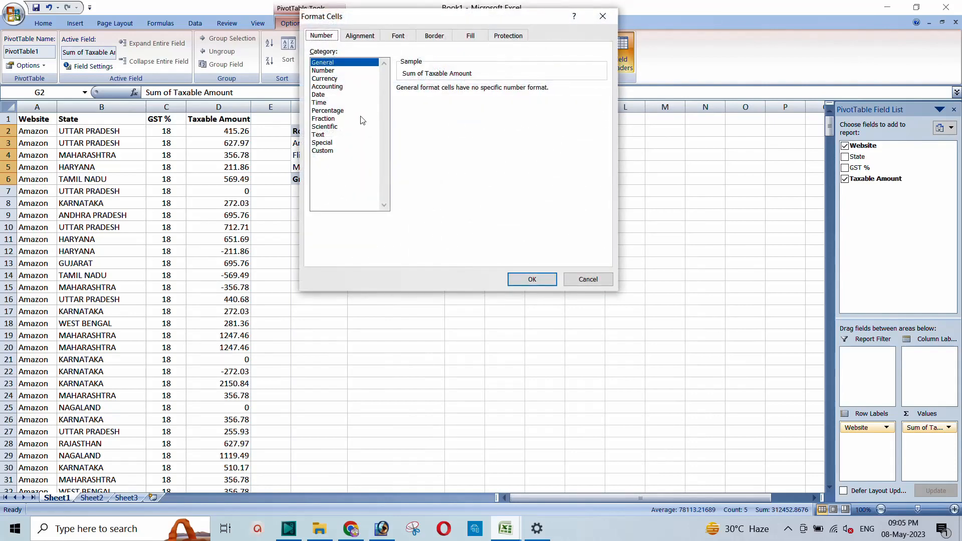
{"action": "left_click", "coordinate": [323, 71]}
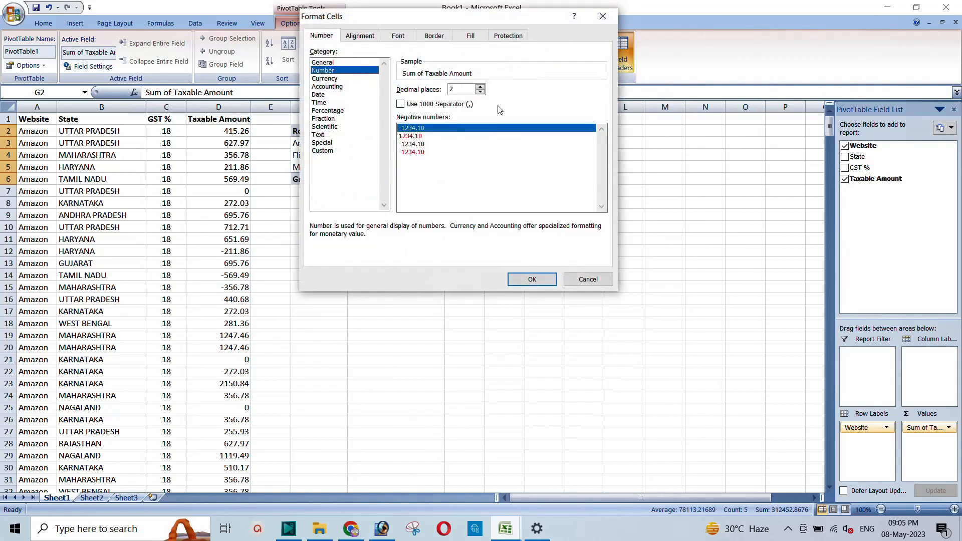
{"action": "left_click", "coordinate": [533, 280]}
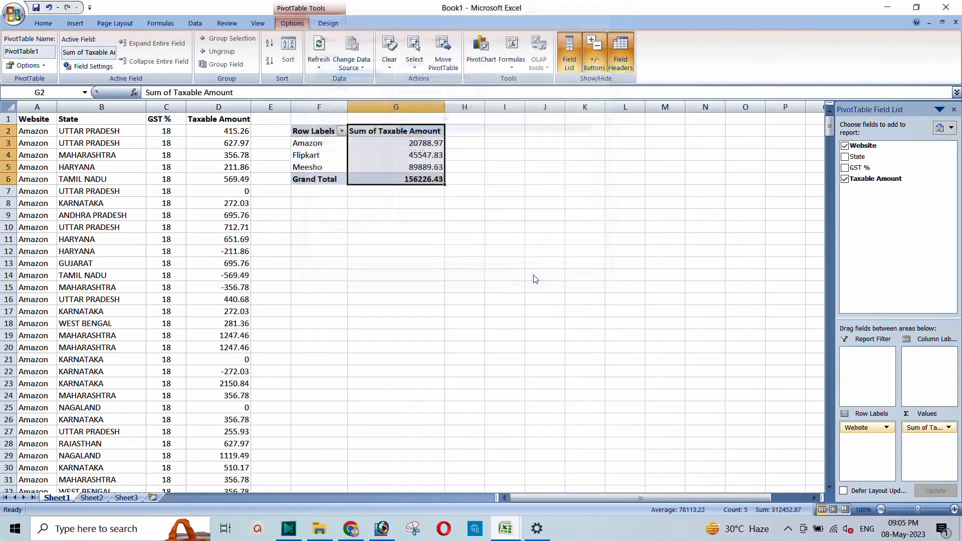
{"action": "left_click", "coordinate": [470, 159]}
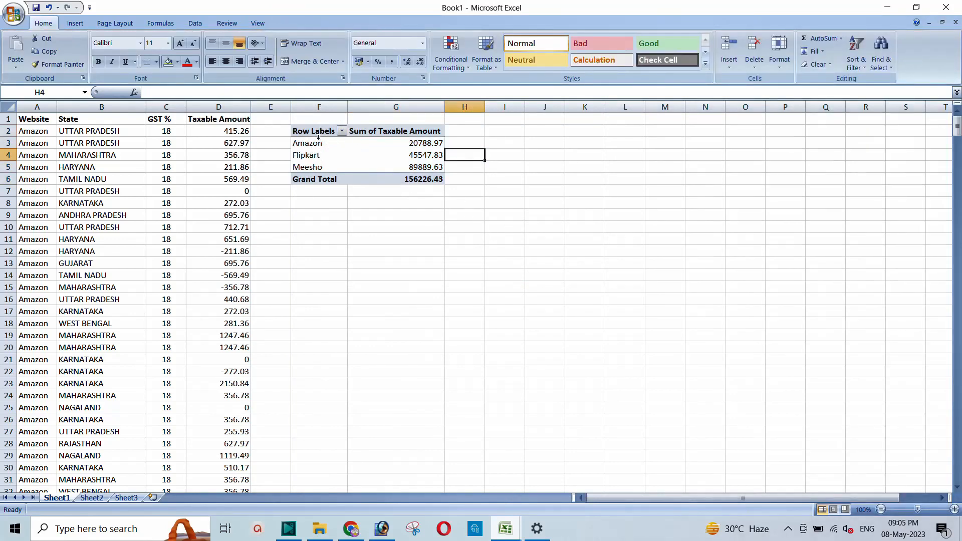
Step: Create a second PivotTable from Sheet1 A1:D541, placed in the existing worksheet at cell I2
{"action": "mouse_move", "coordinate": [417, 153]}
{"action": "mouse_move", "coordinate": [415, 172]}
{"action": "left_click", "coordinate": [488, 133]}
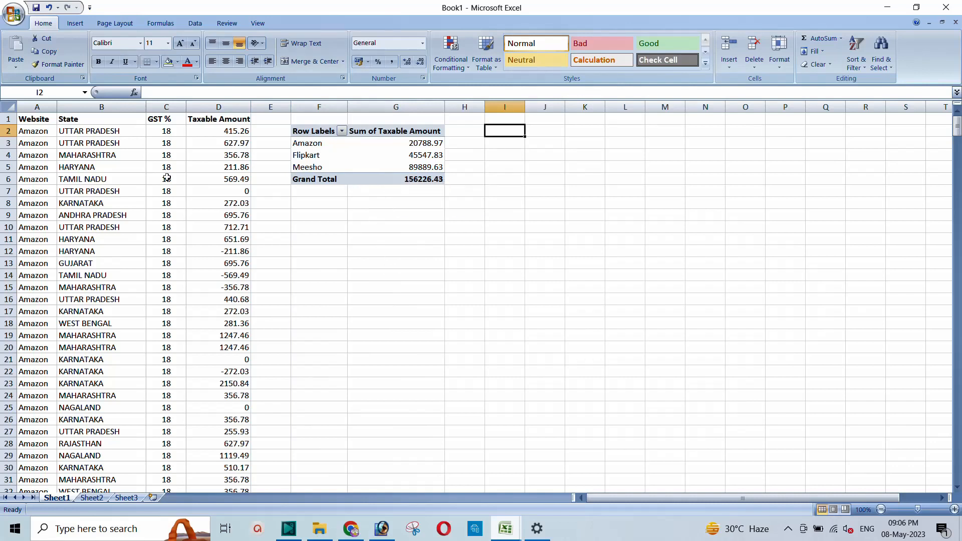
{"action": "left_click", "coordinate": [110, 158]}
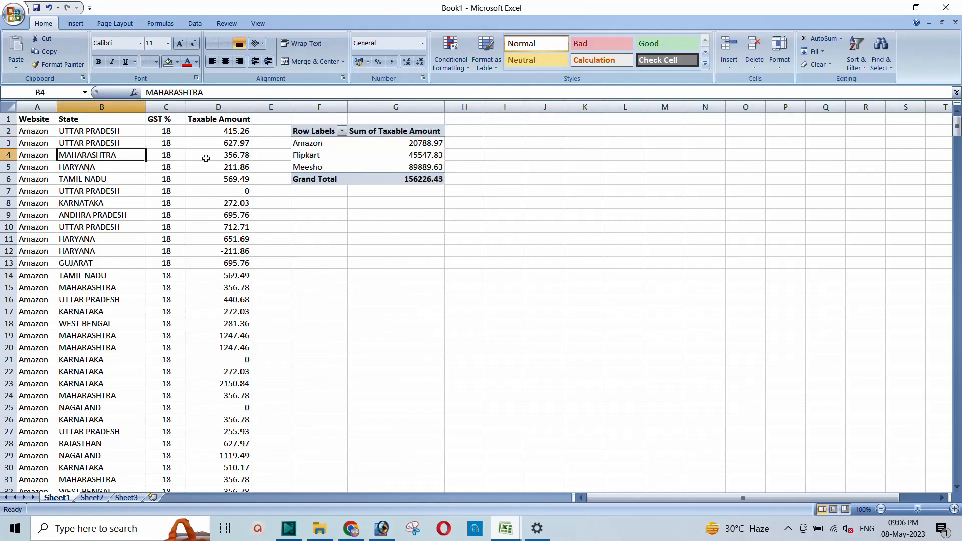
{"action": "left_click", "coordinate": [75, 23]}
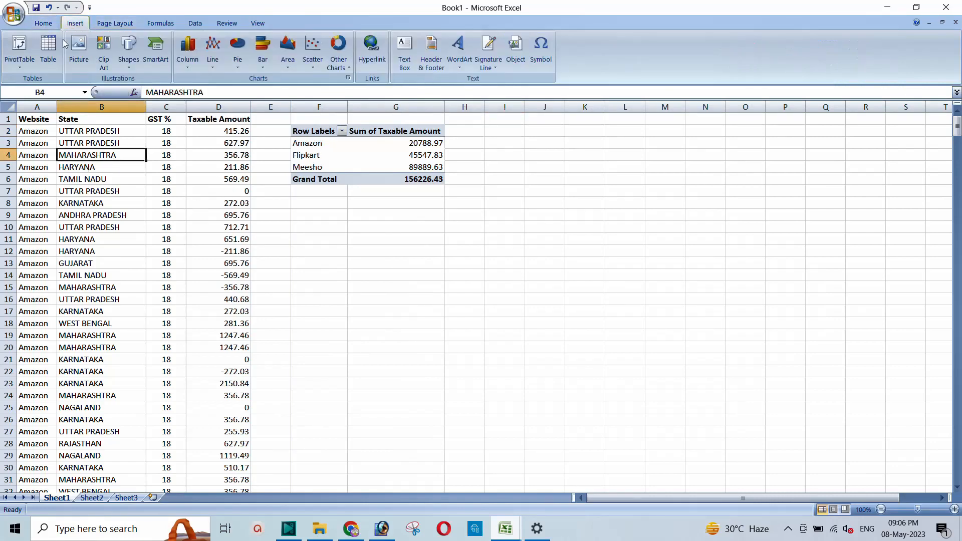
{"action": "left_click", "coordinate": [24, 50]}
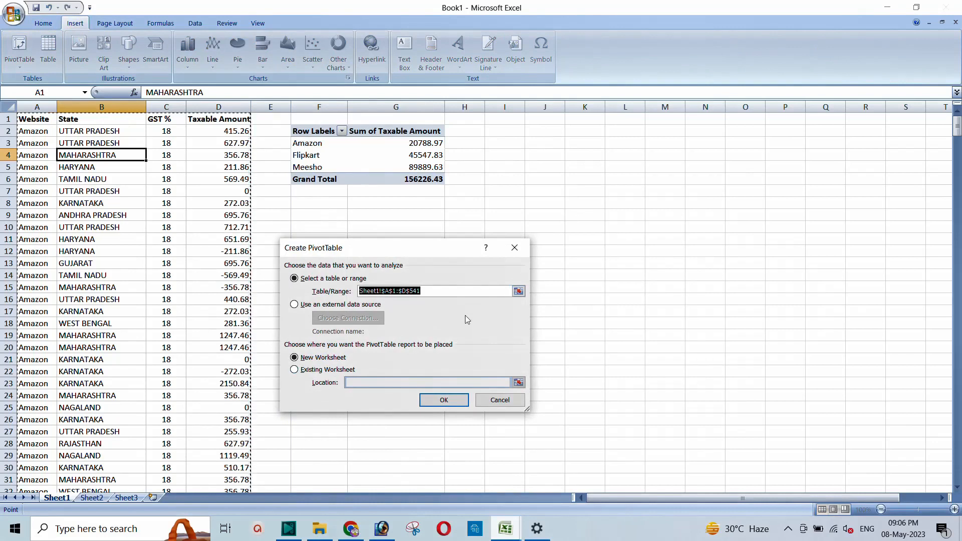
{"action": "left_click", "coordinate": [303, 372]}
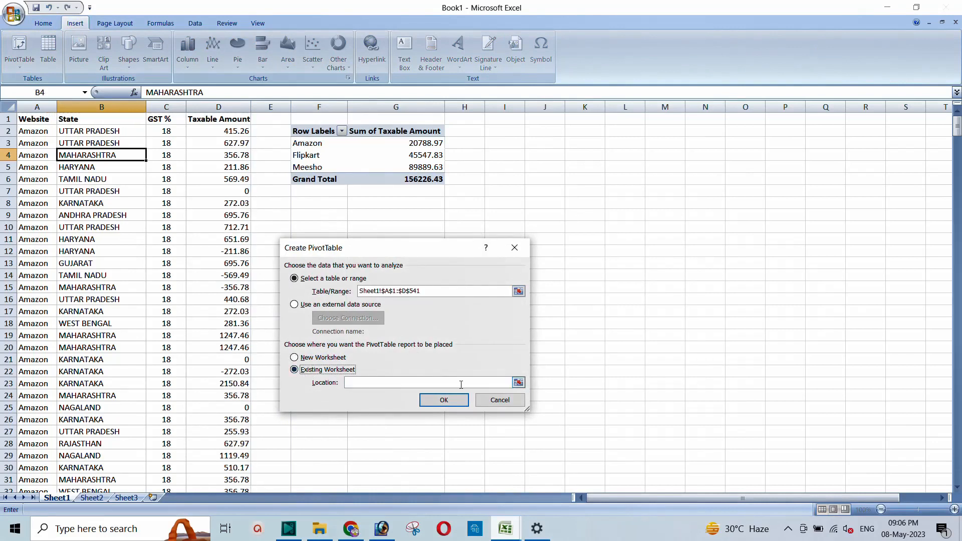
{"action": "left_click", "coordinate": [519, 382]}
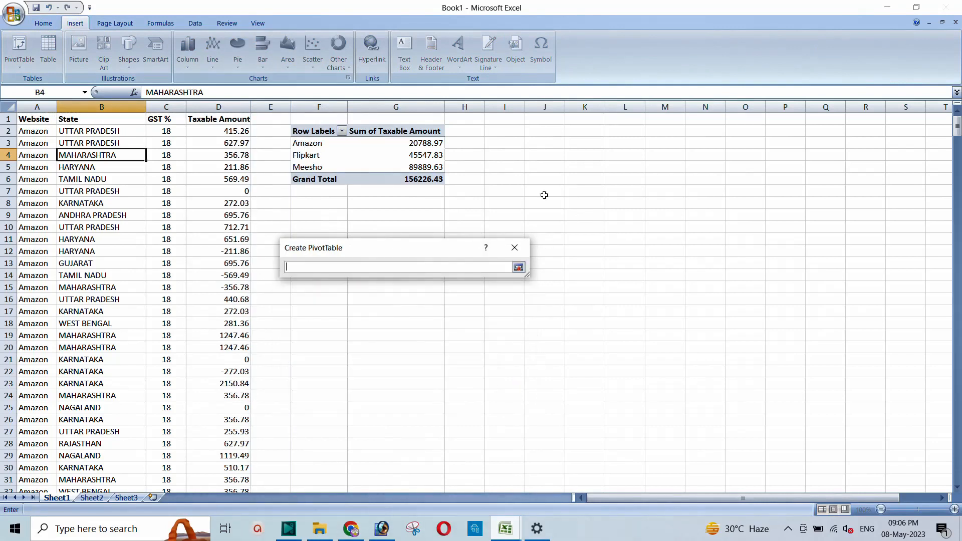
{"action": "left_click", "coordinate": [502, 129]}
{"action": "left_click", "coordinate": [518, 267]}
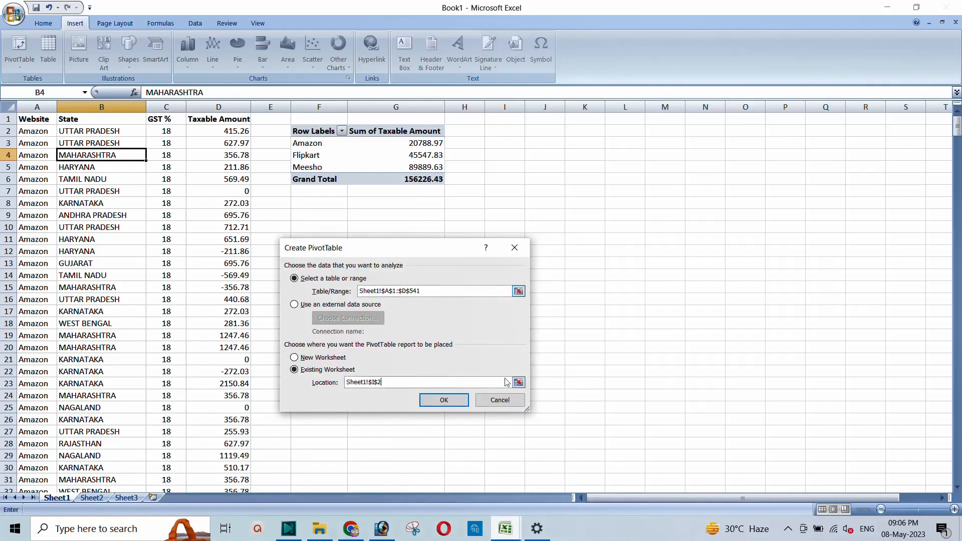
{"action": "left_click", "coordinate": [441, 401]}
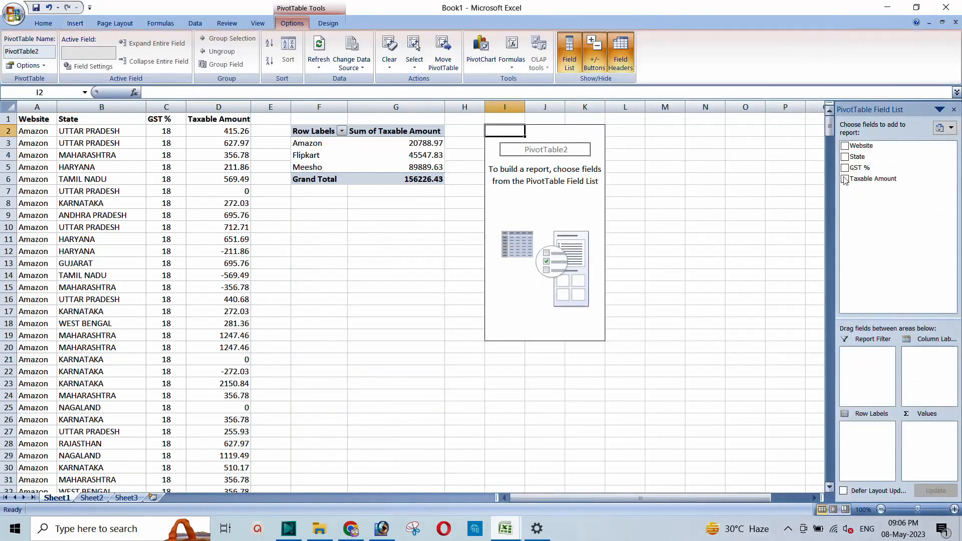
Step: Set the new pivot table's row labels to State and then GST %, with the sum of Taxable Amount as values
{"action": "left_click", "coordinate": [845, 157]}
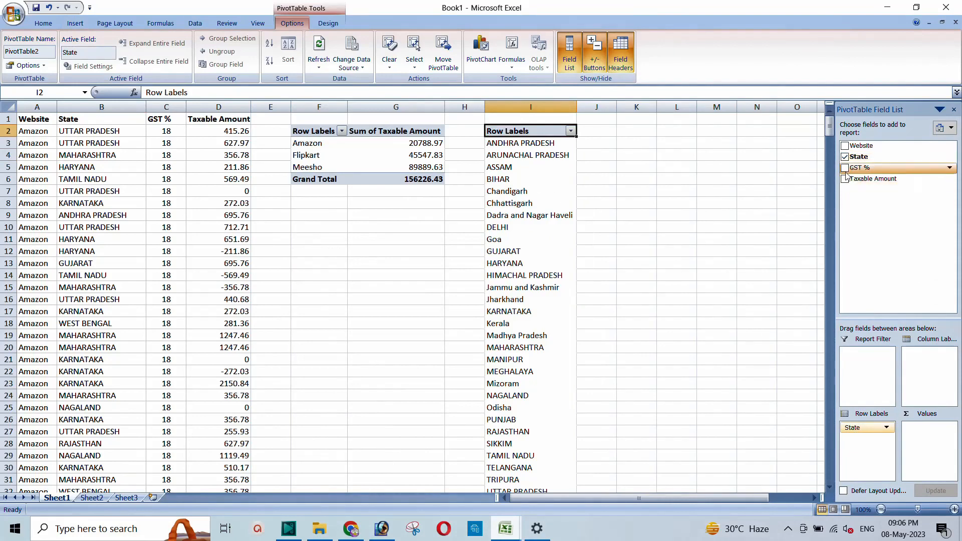
{"action": "left_click", "coordinate": [845, 168]}
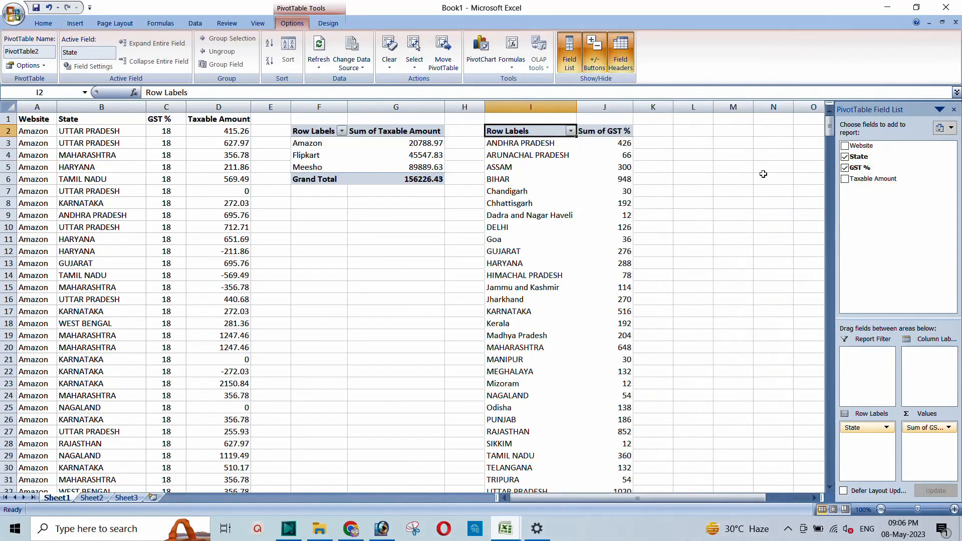
{"action": "left_click", "coordinate": [845, 179]}
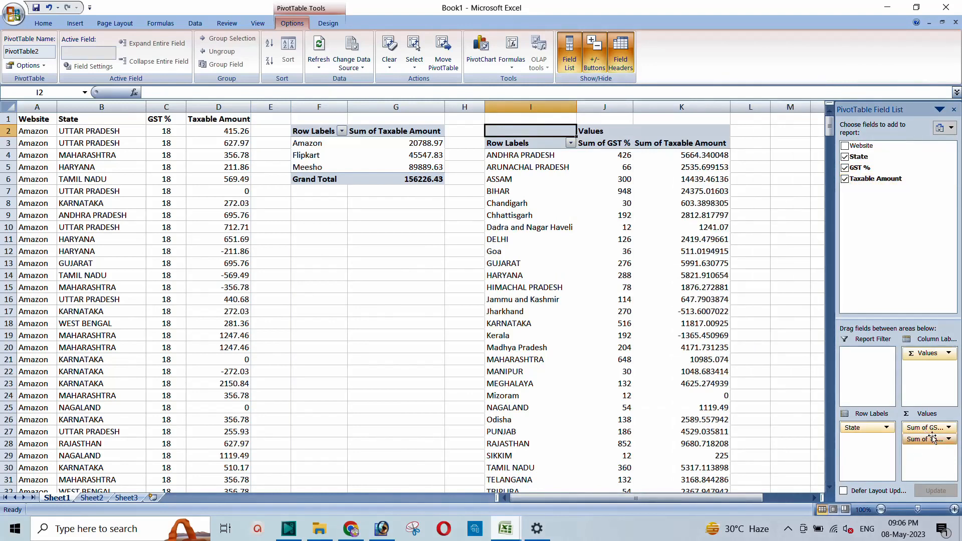
{"action": "left_click_drag", "start_coordinate": [940, 434], "coordinate": [863, 435]}
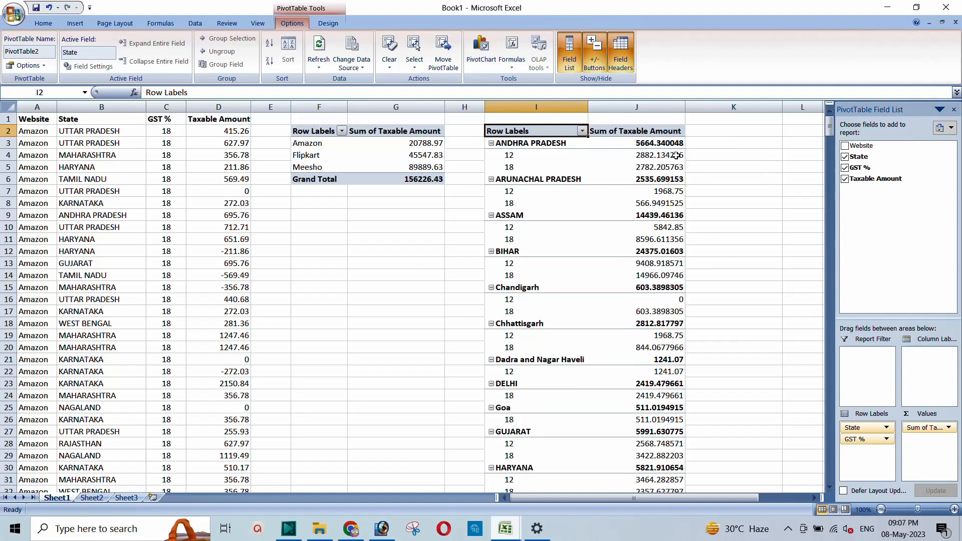
Step: Turn off subtotals in the state-wise pivot table
{"action": "left_click", "coordinate": [329, 23]}
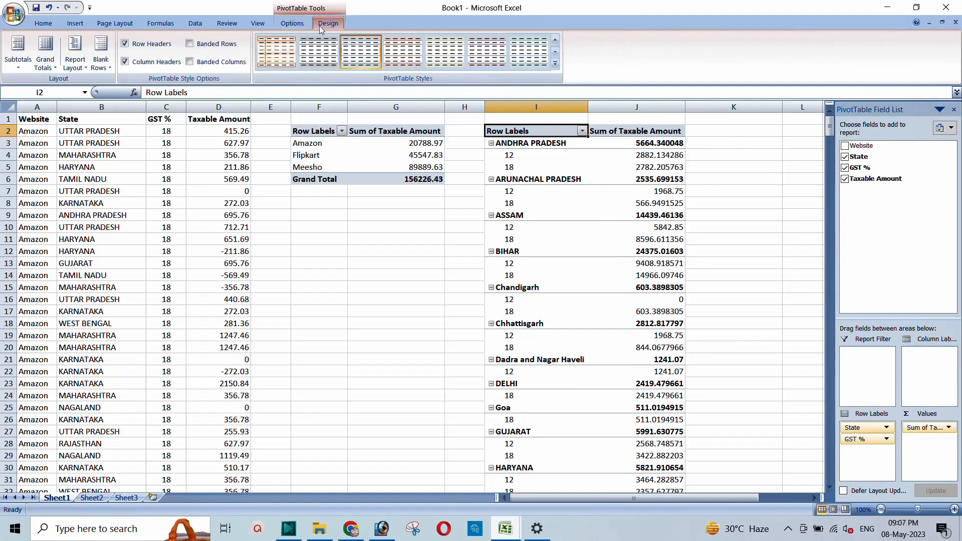
{"action": "left_click", "coordinate": [18, 70]}
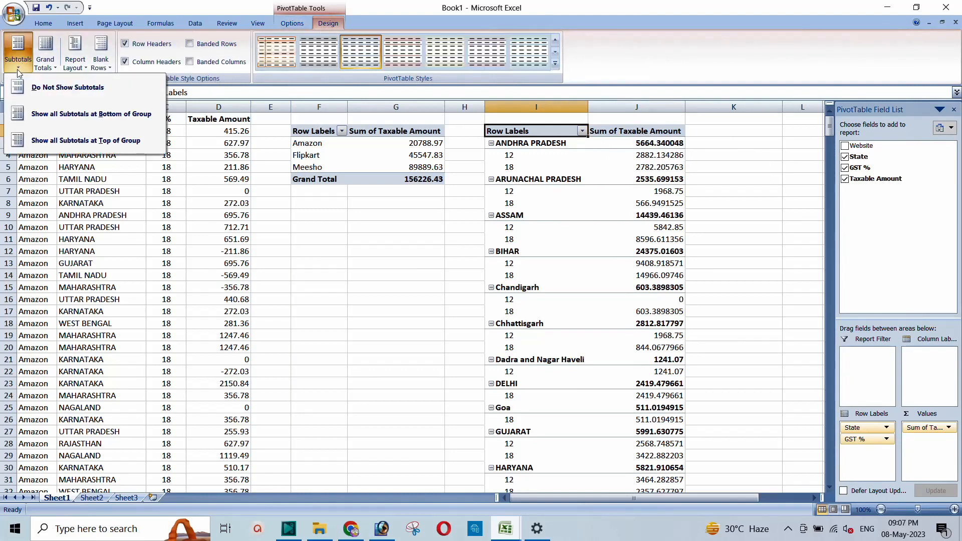
{"action": "left_click", "coordinate": [56, 98]}
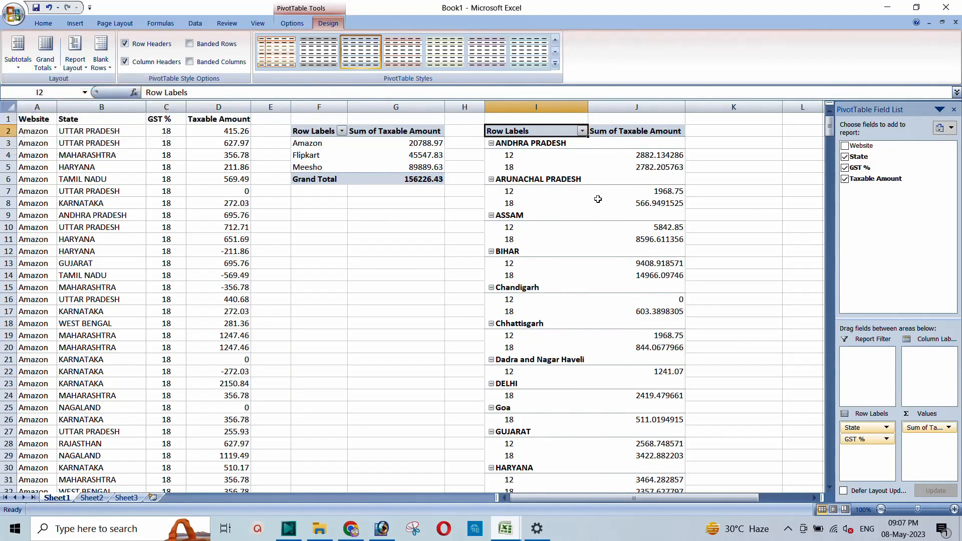
Step: Right-align column I with the state and GST % labels and left-align the Taxable Amount column J
{"action": "left_click", "coordinate": [554, 108]}
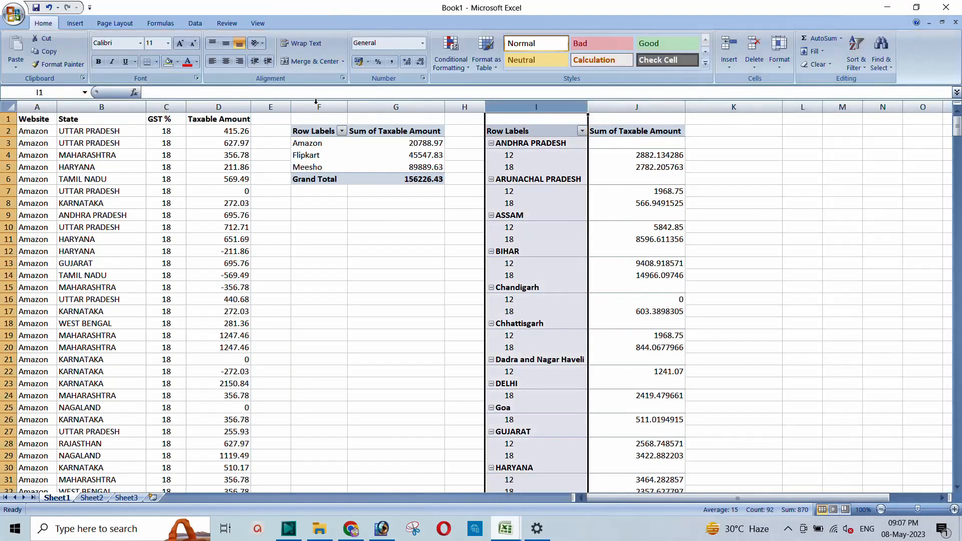
{"action": "left_click", "coordinate": [241, 63]}
{"action": "left_click", "coordinate": [651, 106]}
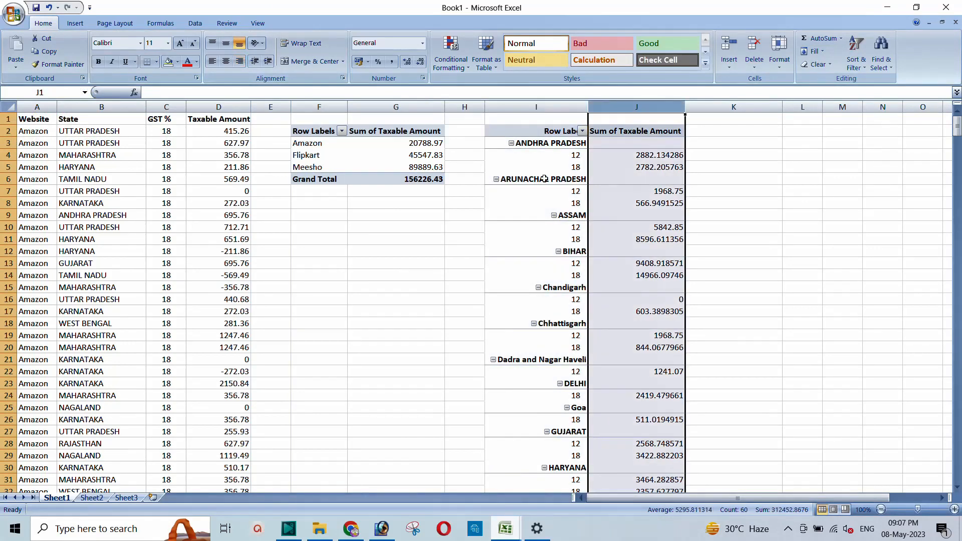
{"action": "left_click", "coordinate": [213, 60]}
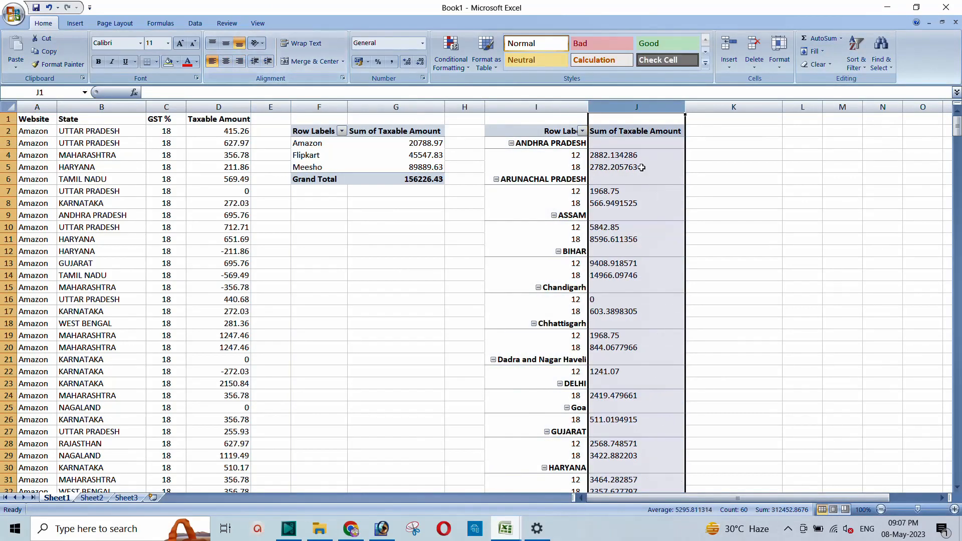
Step: Format column J as Number with 0 decimal places
{"action": "right_click", "coordinate": [630, 112]}
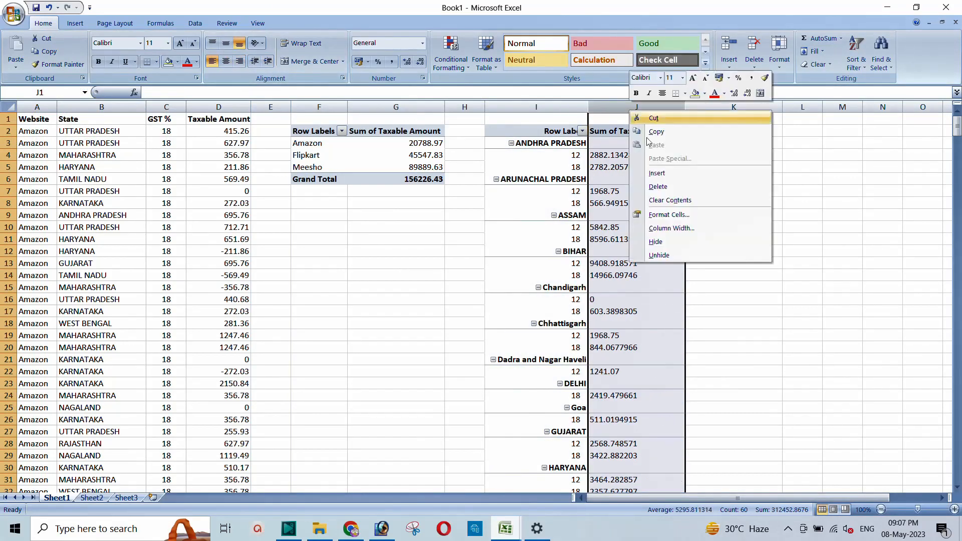
{"action": "left_click", "coordinate": [659, 215]}
{"action": "left_click", "coordinate": [527, 127]}
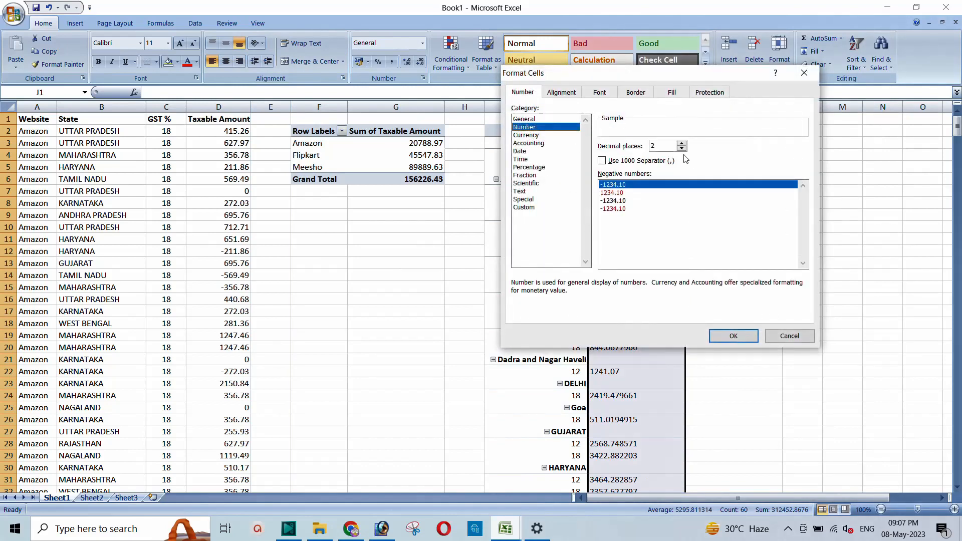
{"action": "left_click", "coordinate": [683, 149]}
{"action": "left_click", "coordinate": [682, 150]}
{"action": "left_click", "coordinate": [734, 335]}
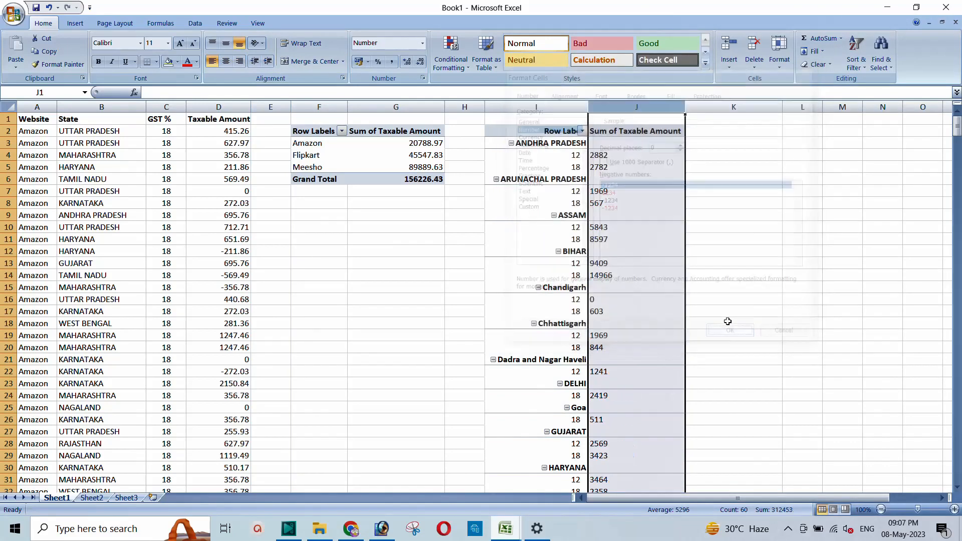
Step: Apply all borders to the whole state-wise pivot table, I2:J93
{"action": "left_click_drag", "start_coordinate": [526, 131], "coordinate": [644, 512]}
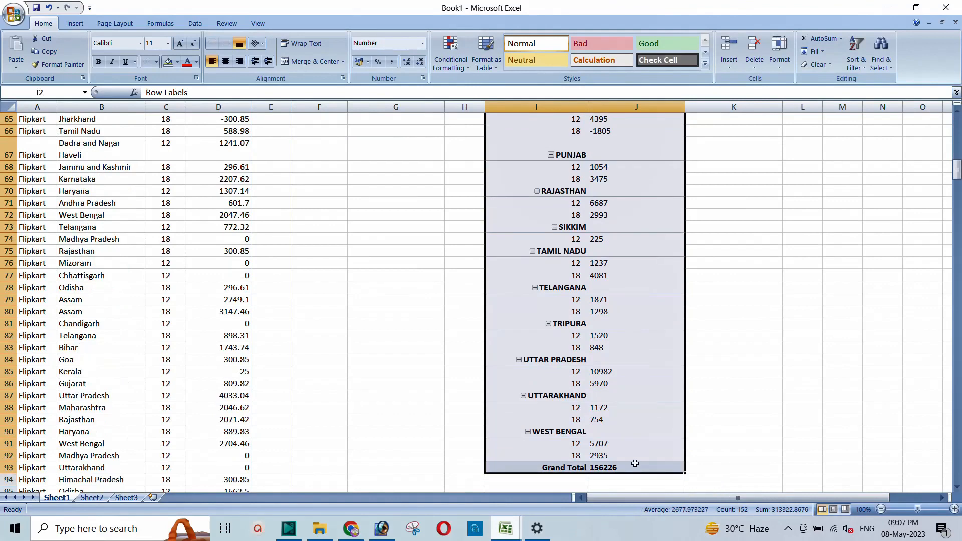
{"action": "left_click", "coordinate": [156, 61]}
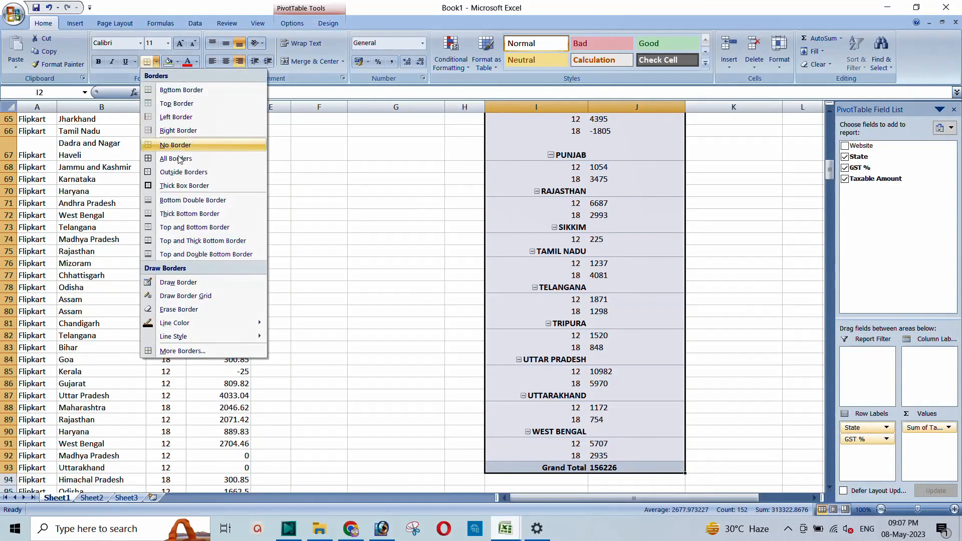
{"action": "left_click", "coordinate": [190, 146]}
Step: Review the state-wise taxable amounts down to the Grand Total and compare it with the website pivot table's Grand Total
{"action": "scroll", "coordinate": [603, 301], "scroll_direction": "down", "scroll_amount": 1}
{"action": "scroll", "coordinate": [593, 300], "scroll_direction": "up", "scroll_amount": 1}
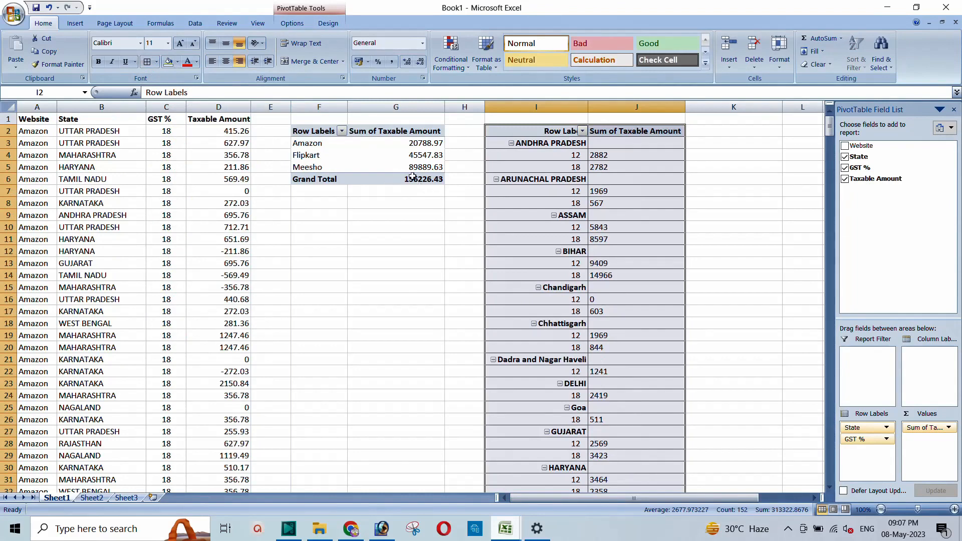
{"action": "scroll", "coordinate": [601, 225], "scroll_direction": "down", "scroll_amount": 9}
{"action": "scroll", "coordinate": [577, 288], "scroll_direction": "up", "scroll_amount": 6}
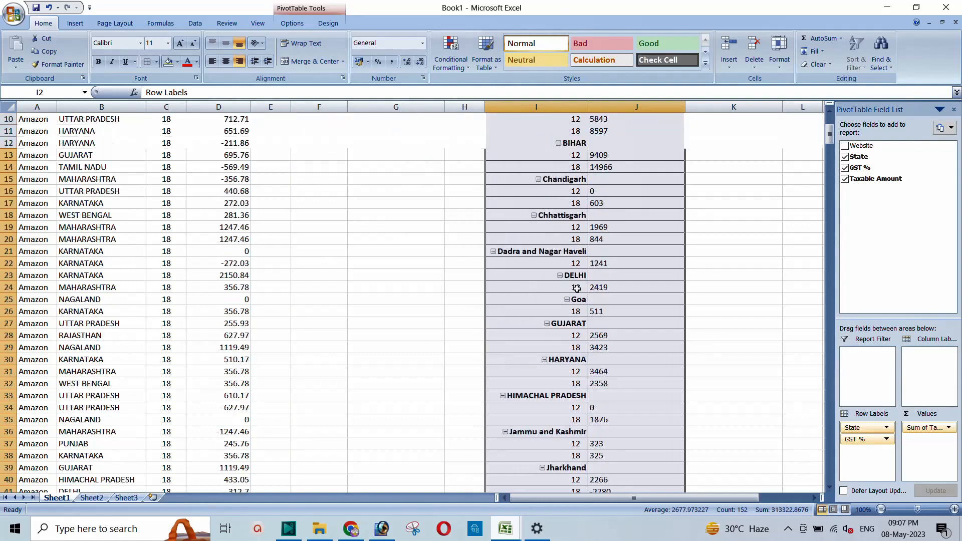
{"action": "scroll", "coordinate": [577, 288], "scroll_direction": "up", "scroll_amount": 3}
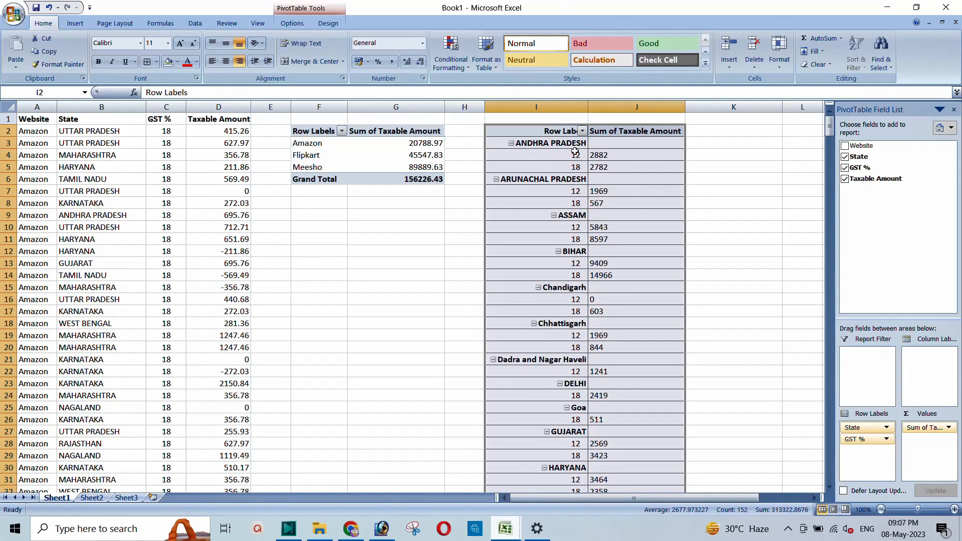
{"action": "scroll", "coordinate": [599, 257], "scroll_direction": "down", "scroll_amount": 1}
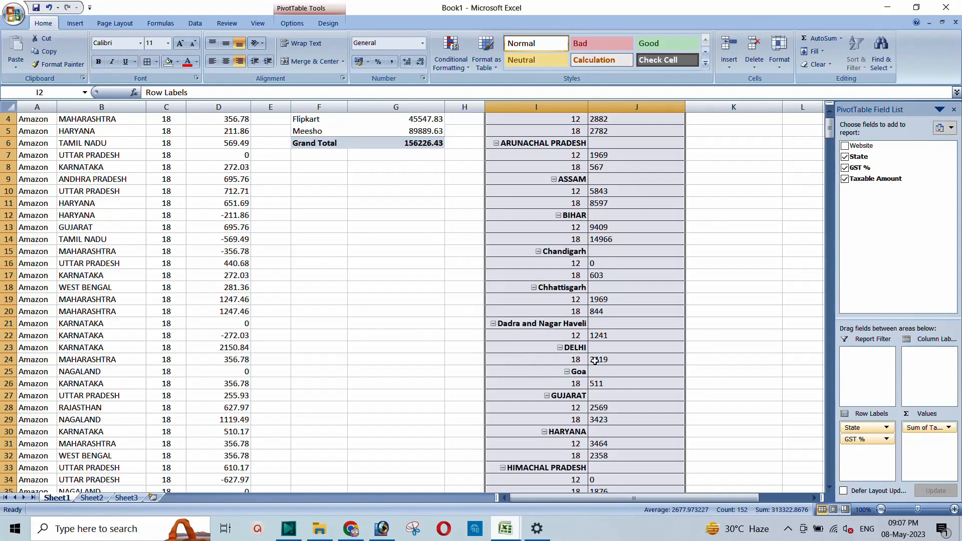
{"action": "scroll", "coordinate": [594, 361], "scroll_direction": "down", "scroll_amount": 18}
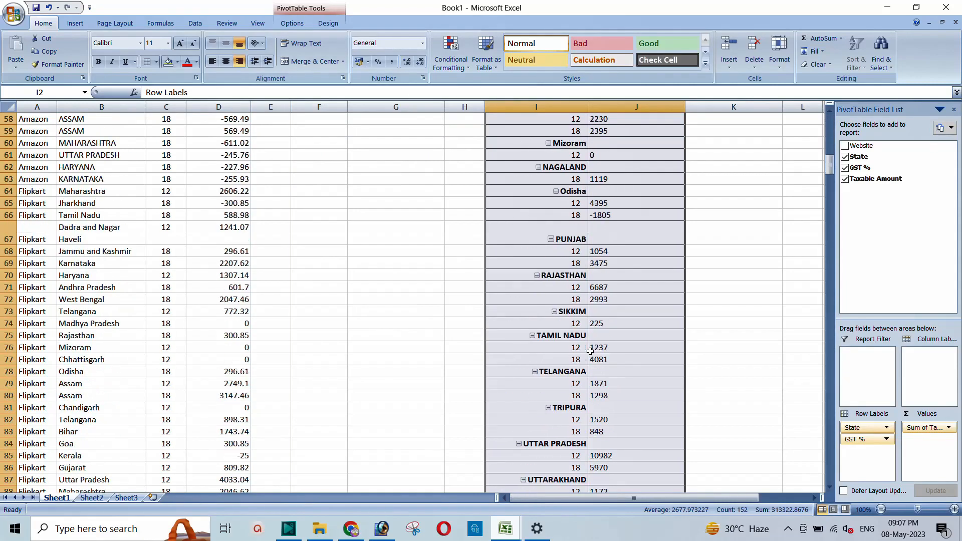
{"action": "scroll", "coordinate": [590, 351], "scroll_direction": "down", "scroll_amount": 6}
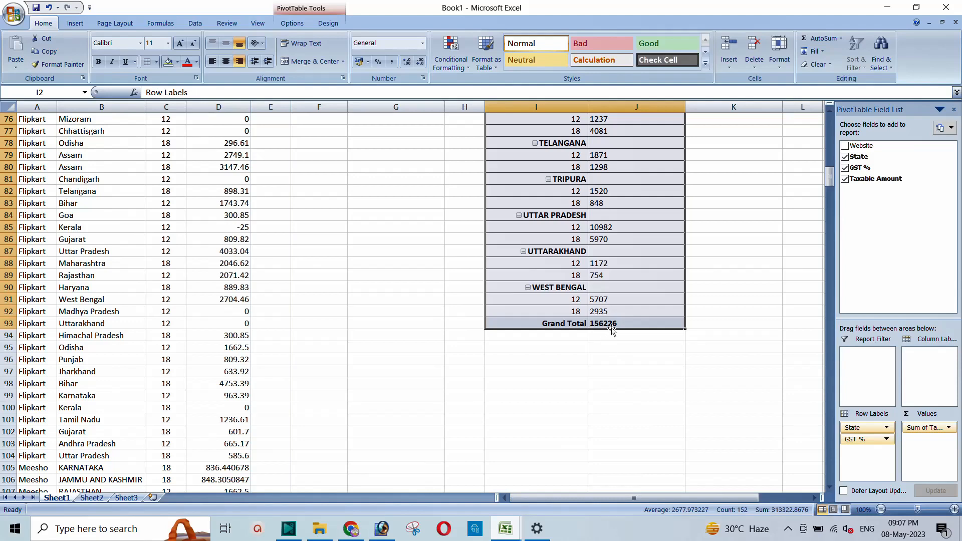
{"action": "scroll", "coordinate": [592, 311], "scroll_direction": "up", "scroll_amount": 20}
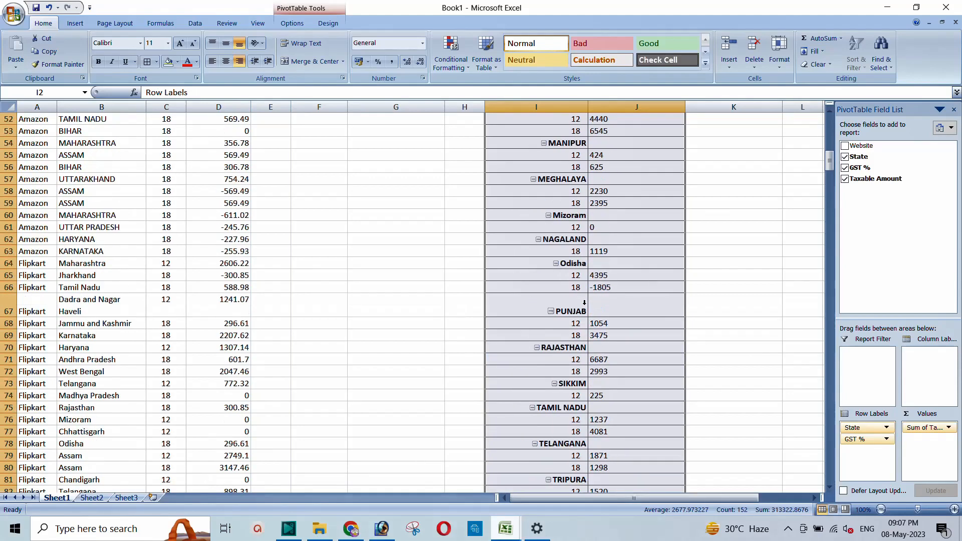
{"action": "scroll", "coordinate": [584, 301], "scroll_direction": "up", "scroll_amount": 1}
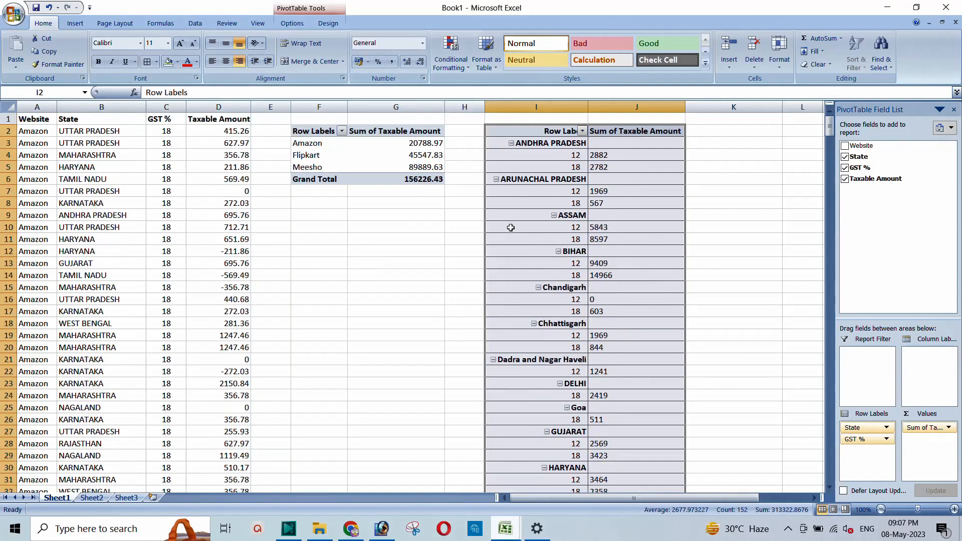
{"action": "left_click", "coordinate": [316, 198]}
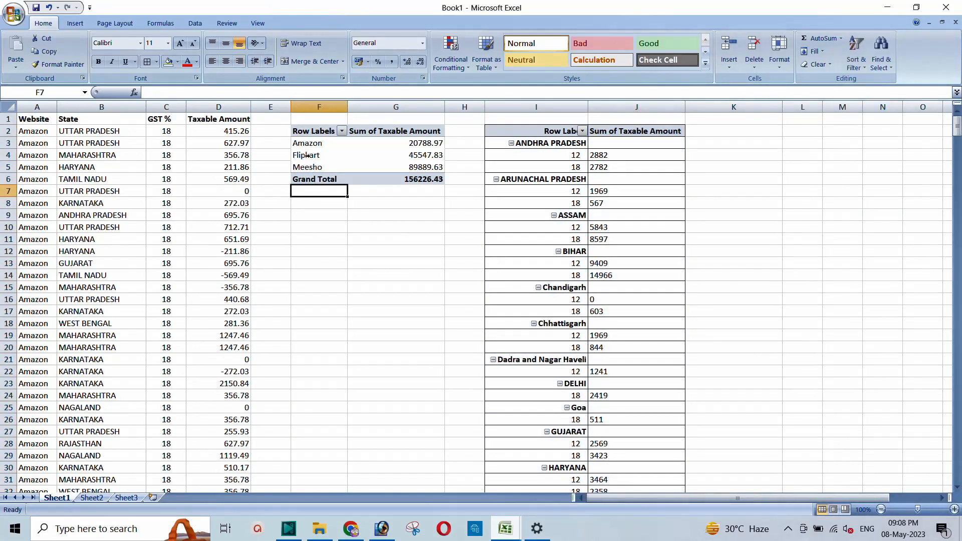
{"action": "left_click", "coordinate": [314, 211]}
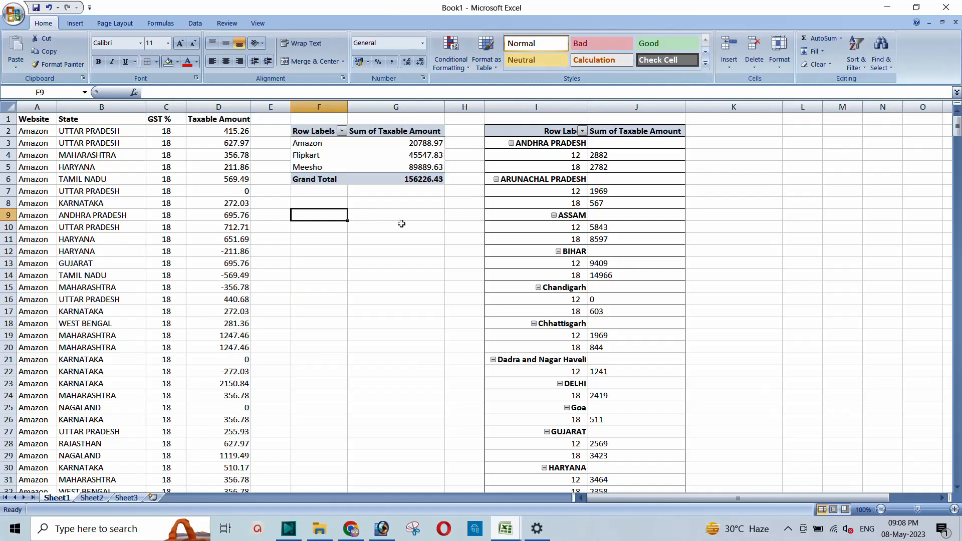
{"action": "left_click", "coordinate": [406, 179]}
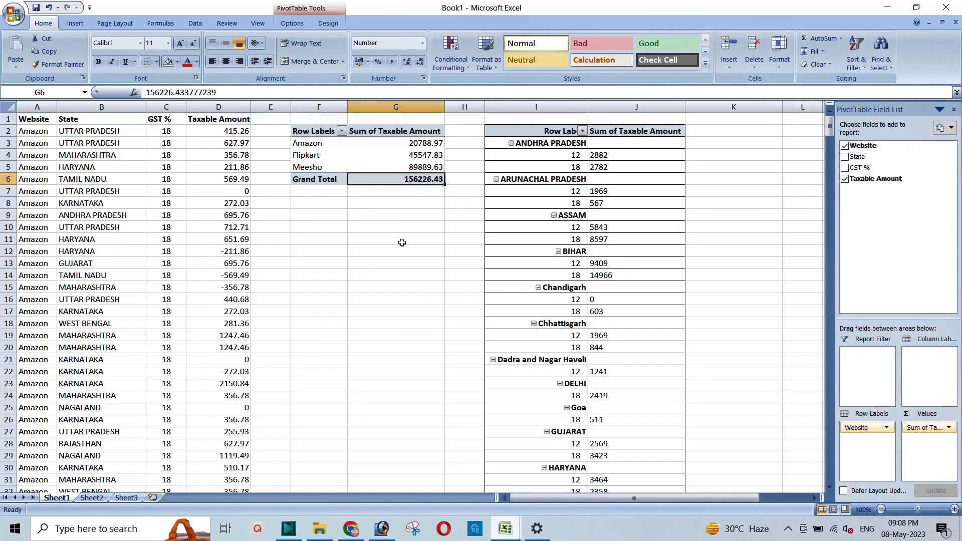
{"action": "left_click", "coordinate": [396, 228]}
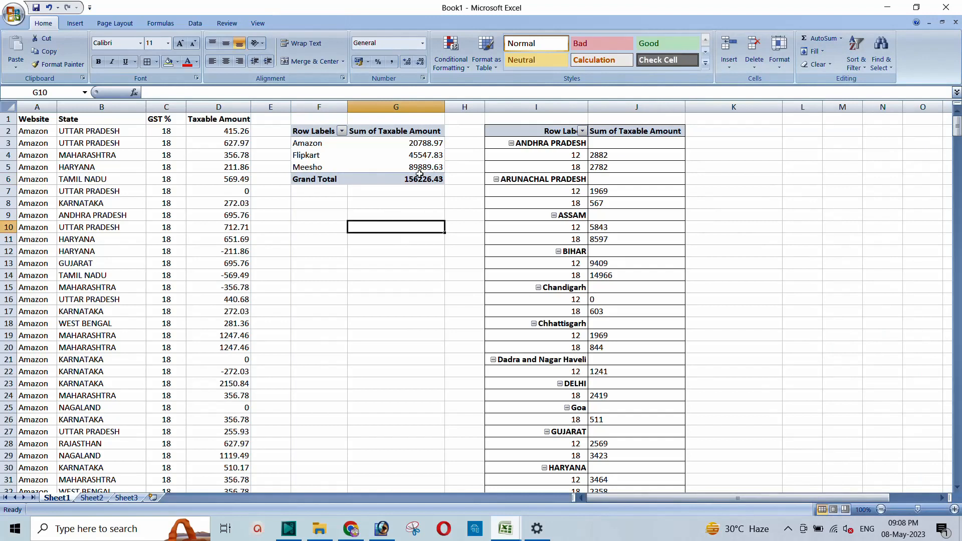
Step: Switch to the GST portal in Chrome and log in with the saved credentials by entering the captcha characters
{"action": "mouse_move", "coordinate": [419, 173]}
{"action": "left_click", "coordinate": [408, 203]}
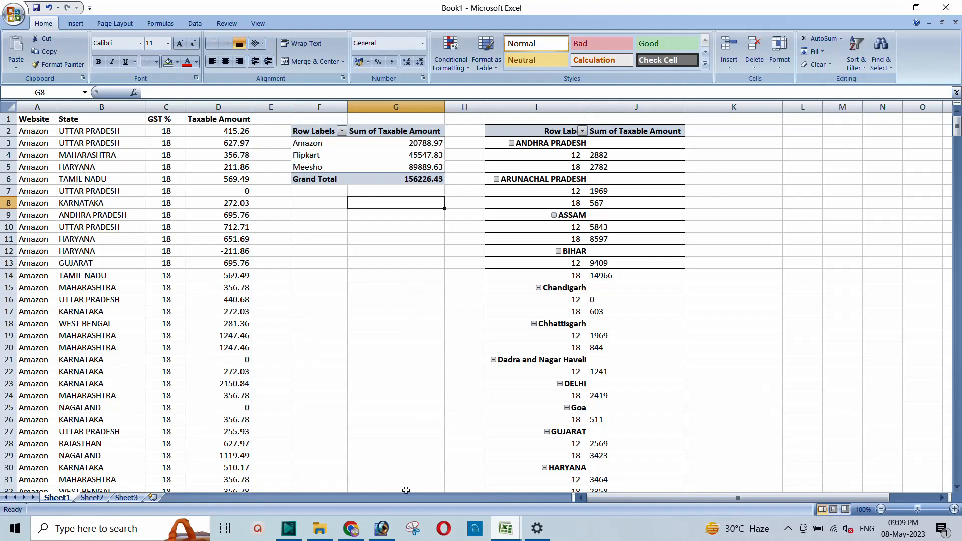
{"action": "left_click", "coordinate": [352, 530]}
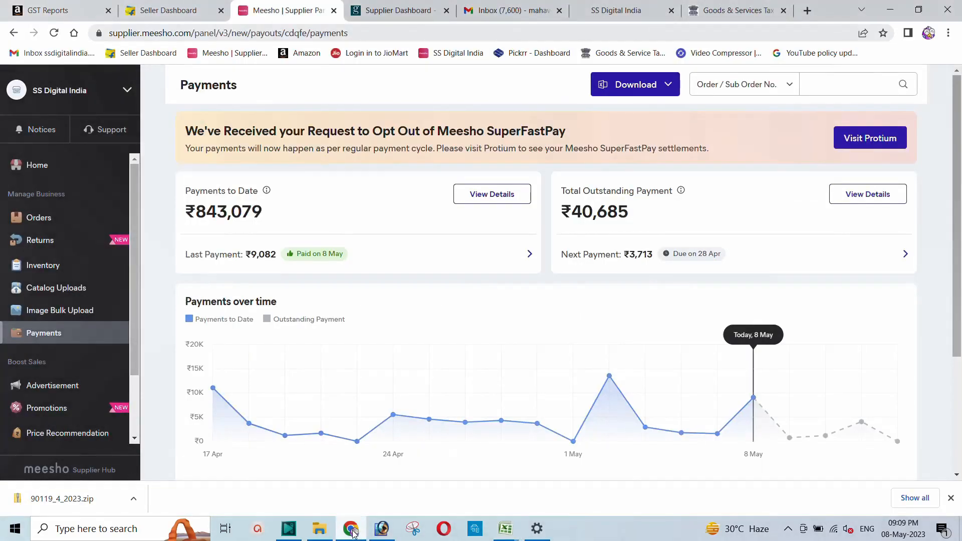
{"action": "left_click", "coordinate": [733, 11]}
{"action": "left_click", "coordinate": [352, 334]}
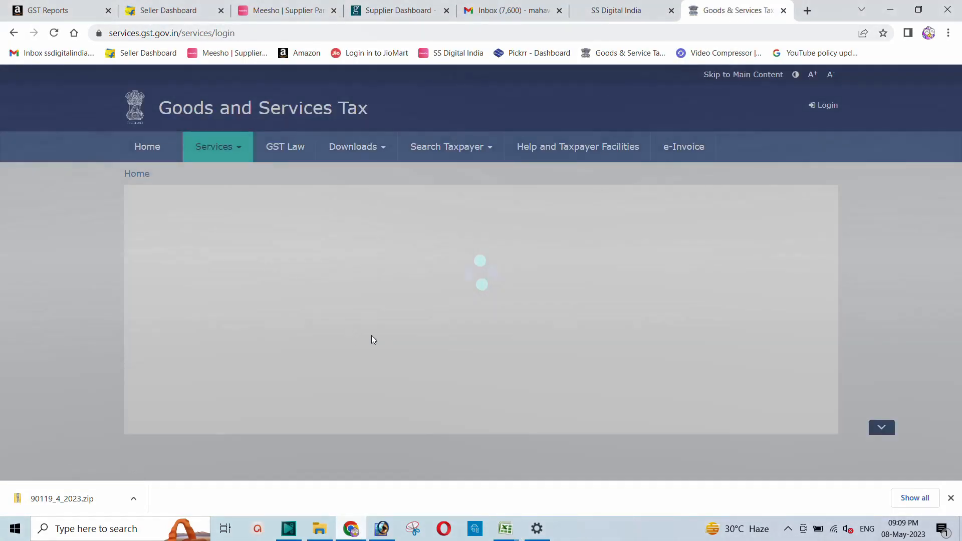
{"action": "left_click", "coordinate": [335, 339]}
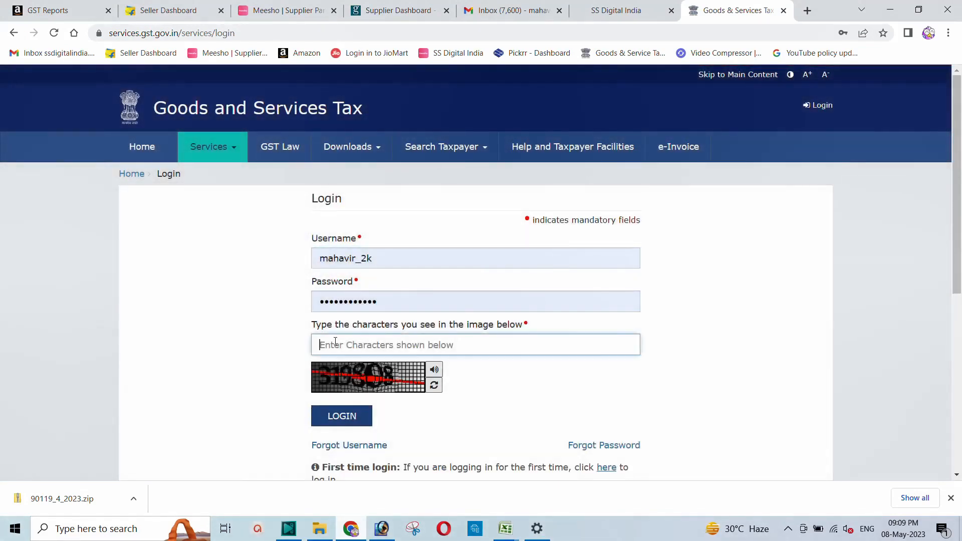
{"action": "type", "text": "319"}
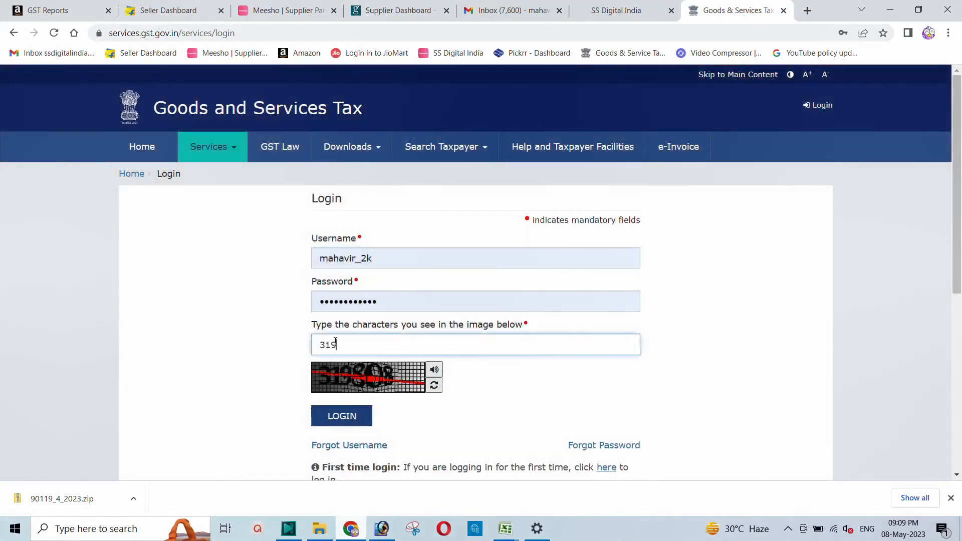
{"action": "type", "text": "808"}
{"action": "key", "text": "Return"}
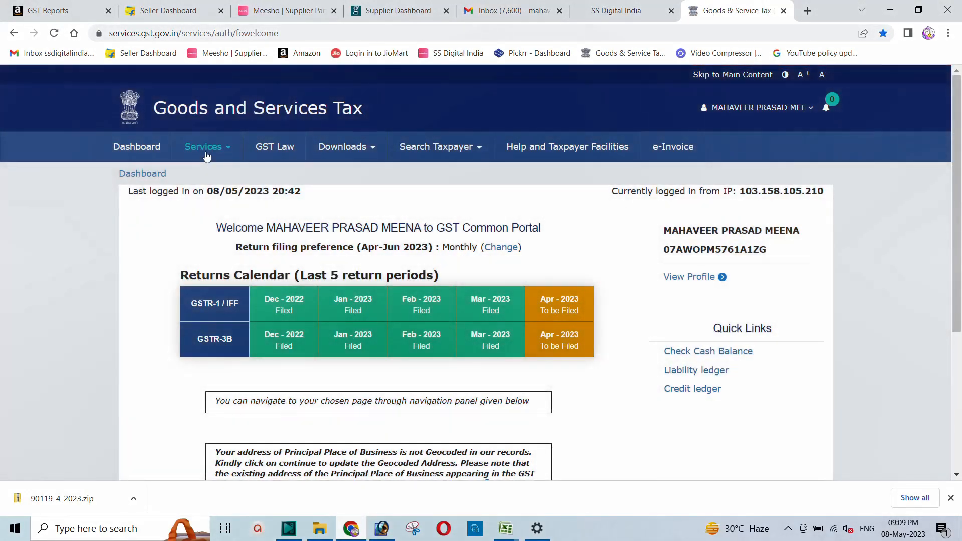
Step: Open the TDS and TCS credit received returns page and search for financial year 2023-24, return filing period April
{"action": "mouse_move", "coordinate": [207, 157]}
{"action": "mouse_move", "coordinate": [240, 184]}
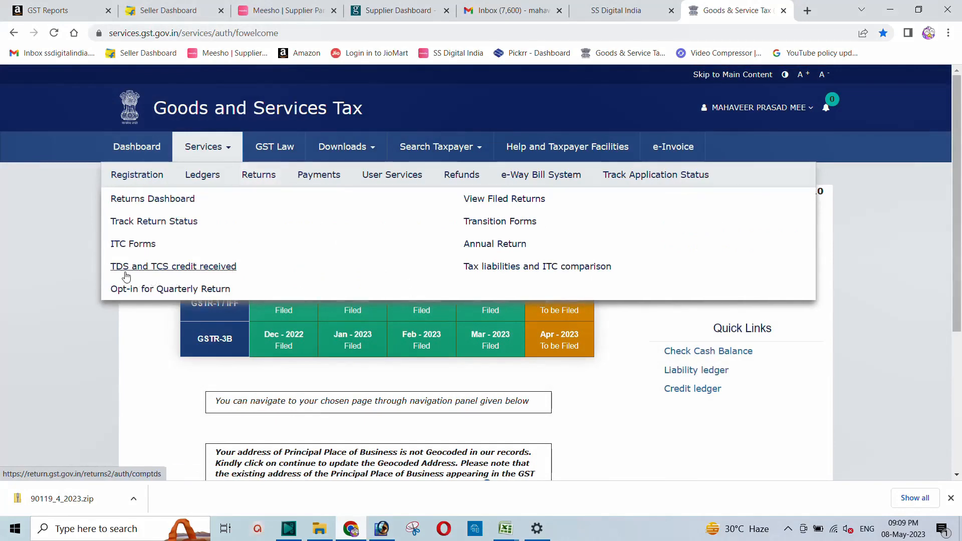
{"action": "left_click", "coordinate": [184, 269]}
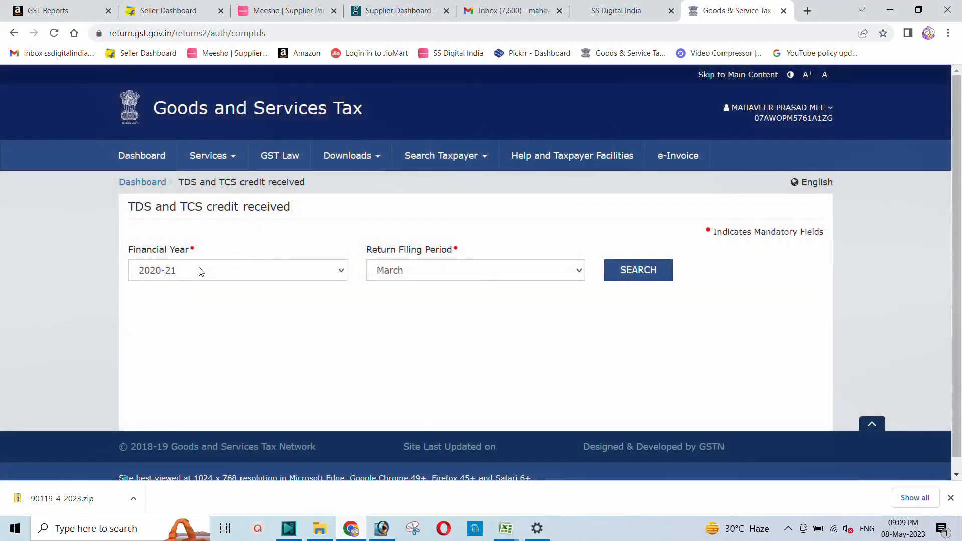
{"action": "left_click", "coordinate": [201, 271]}
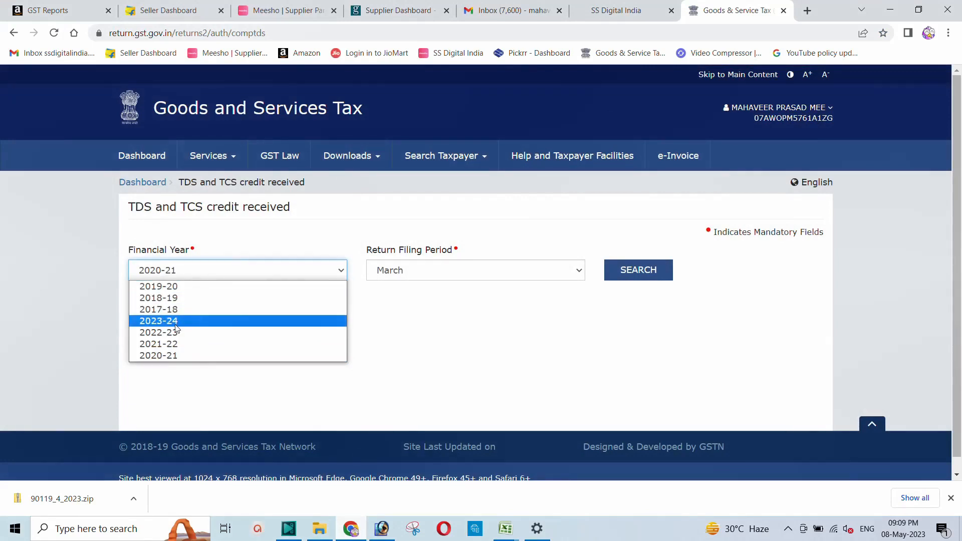
{"action": "left_click", "coordinate": [157, 326]}
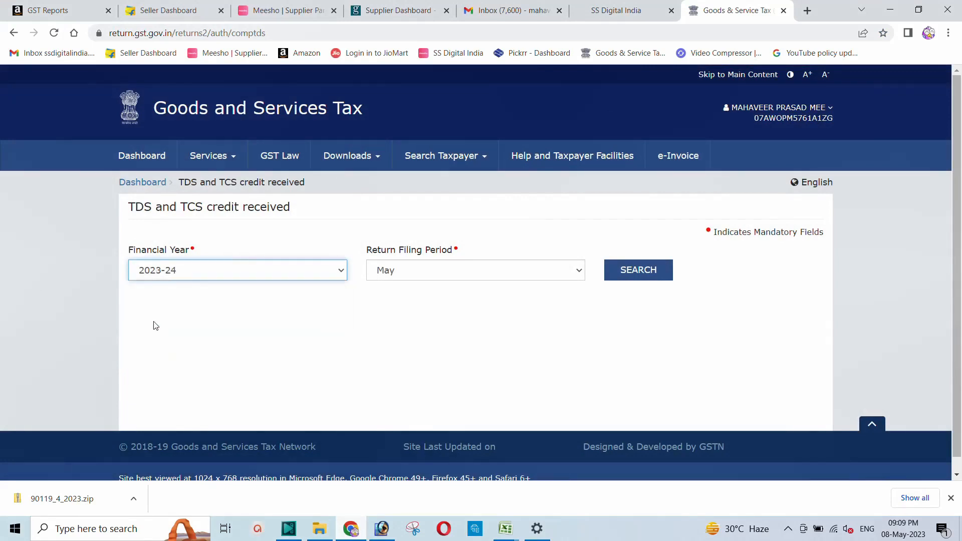
{"action": "left_click", "coordinate": [406, 277]}
{"action": "left_click", "coordinate": [395, 287]}
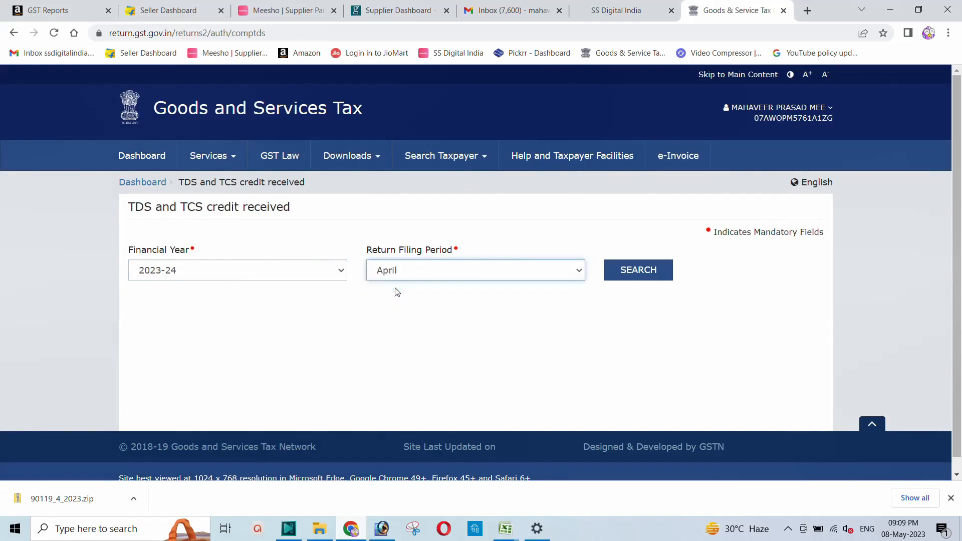
{"action": "left_click", "coordinate": [639, 271]}
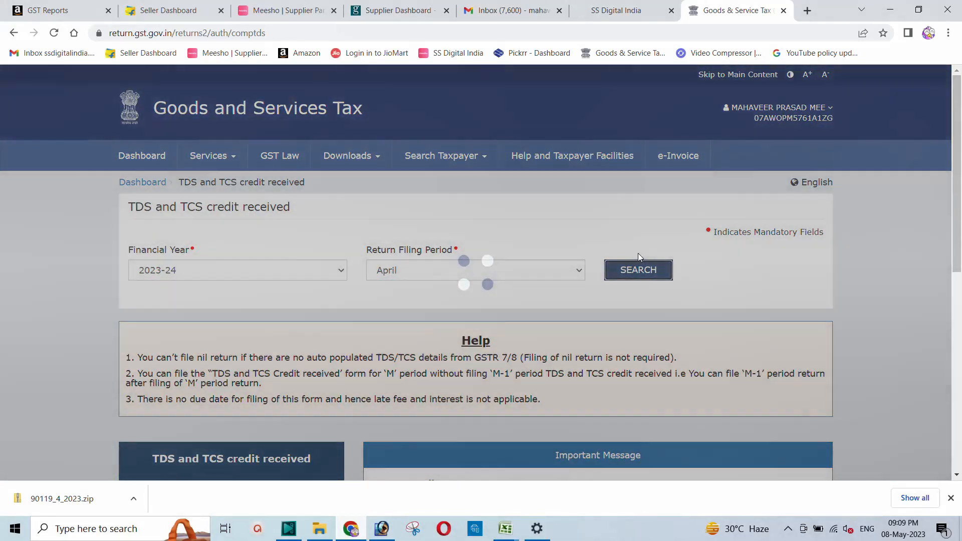
Step: Prepare the TDS and TCS credit received form online and open its TCS Credit received summary
{"action": "scroll", "coordinate": [388, 283], "scroll_direction": "down", "scroll_amount": 3}
{"action": "scroll", "coordinate": [387, 282], "scroll_direction": "down", "scroll_amount": 1}
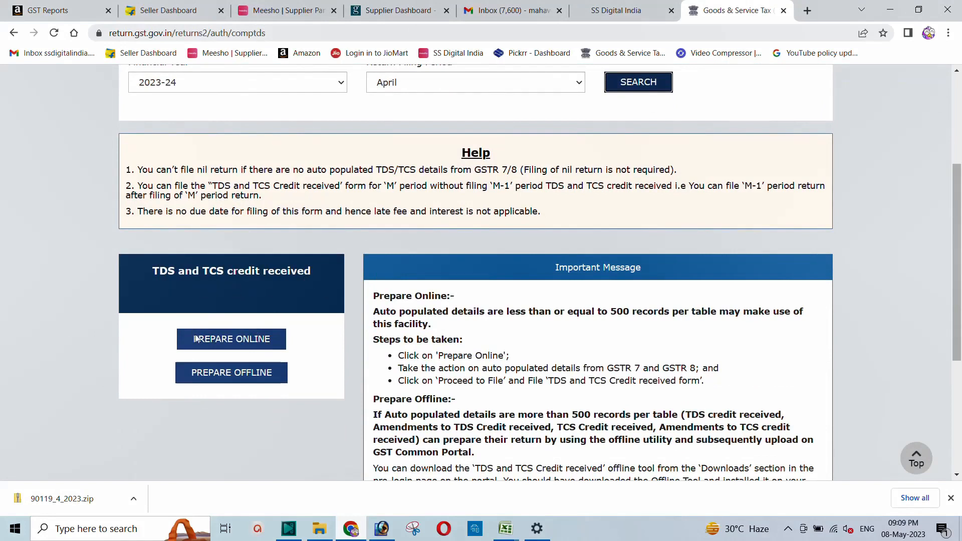
{"action": "left_click", "coordinate": [221, 340]}
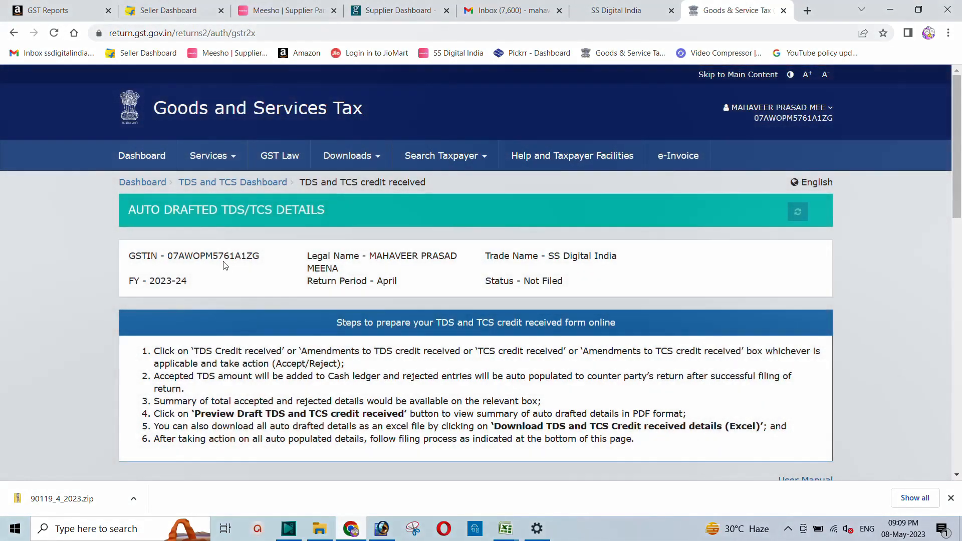
{"action": "scroll", "coordinate": [142, 304], "scroll_direction": "down", "scroll_amount": 5}
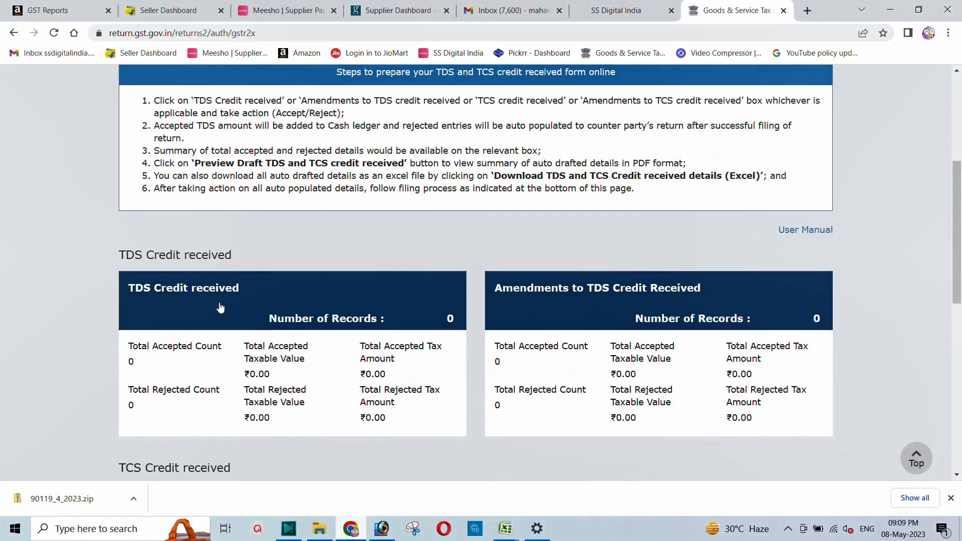
{"action": "scroll", "coordinate": [267, 315], "scroll_direction": "down", "scroll_amount": 2}
{"action": "scroll", "coordinate": [267, 315], "scroll_direction": "down", "scroll_amount": 2}
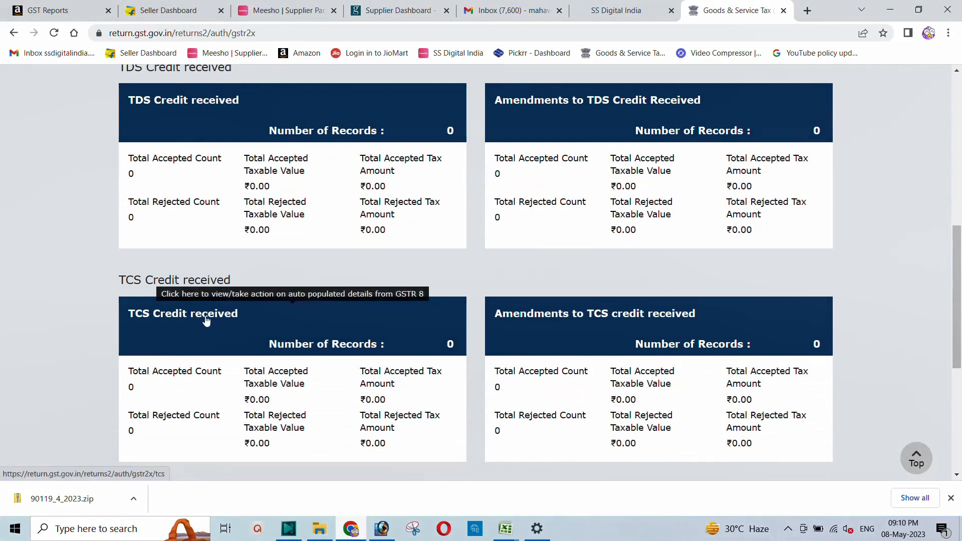
{"action": "scroll", "coordinate": [260, 331], "scroll_direction": "down", "scroll_amount": 1}
{"action": "scroll", "coordinate": [271, 332], "scroll_direction": "down", "scroll_amount": 1}
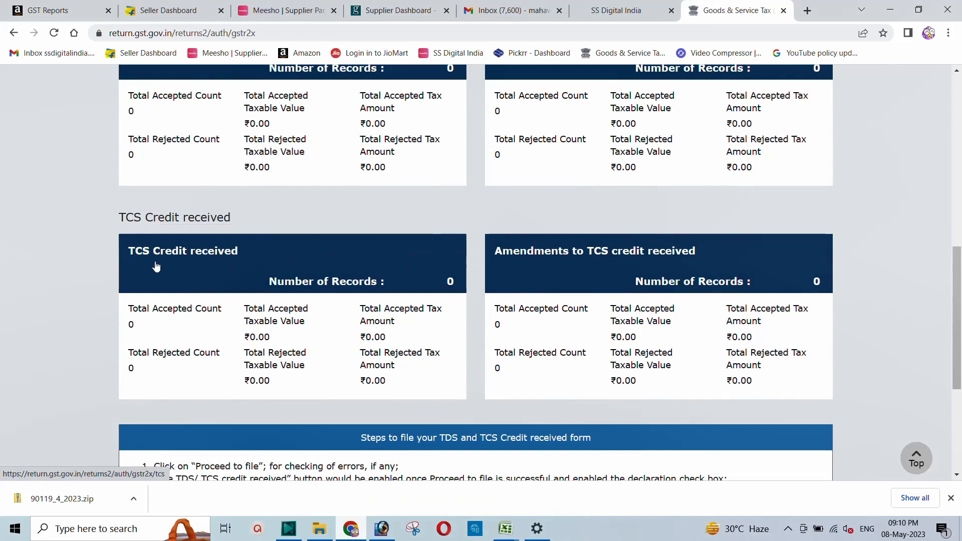
{"action": "left_click", "coordinate": [199, 256]}
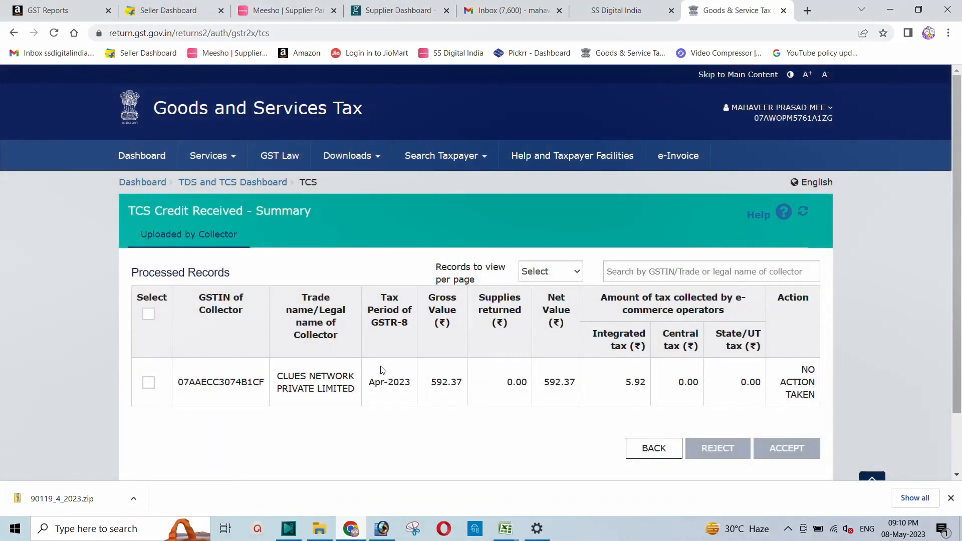
Step: Examine the TCS record's GSTR-8 tax period, gross value, supplies returned, net value and integrated tax
{"action": "left_click_drag", "start_coordinate": [410, 333], "coordinate": [370, 300]}
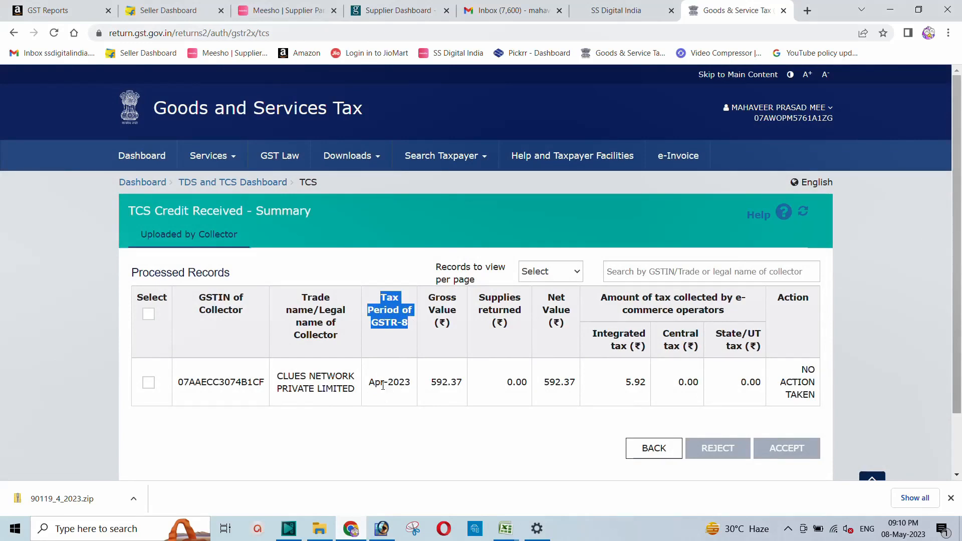
{"action": "left_click_drag", "start_coordinate": [374, 384], "coordinate": [462, 383]}
{"action": "left_click", "coordinate": [450, 383]}
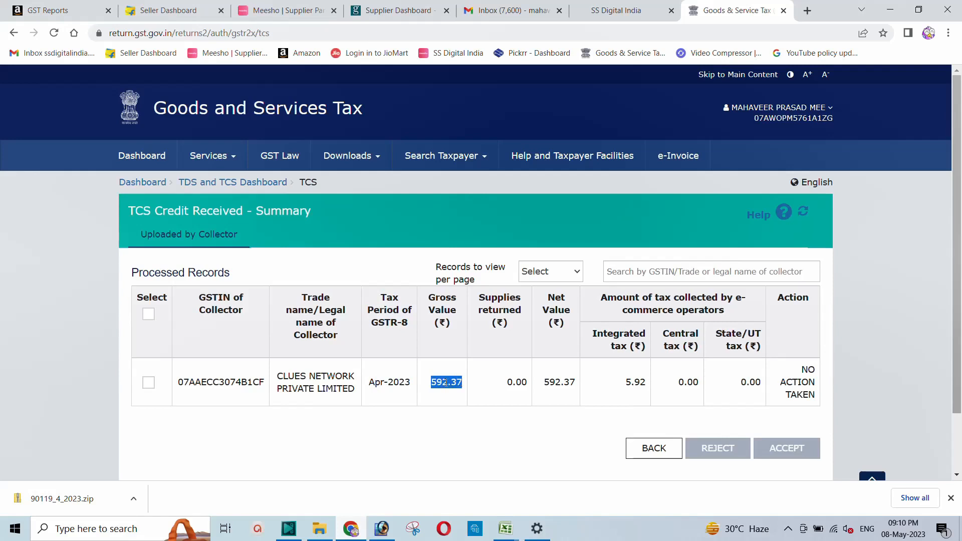
{"action": "left_click_drag", "start_coordinate": [417, 332], "coordinate": [368, 297]}
{"action": "left_click", "coordinate": [400, 379]}
{"action": "left_click_drag", "start_coordinate": [433, 301], "coordinate": [501, 320]}
{"action": "left_click_drag", "start_coordinate": [544, 295], "coordinate": [572, 312]}
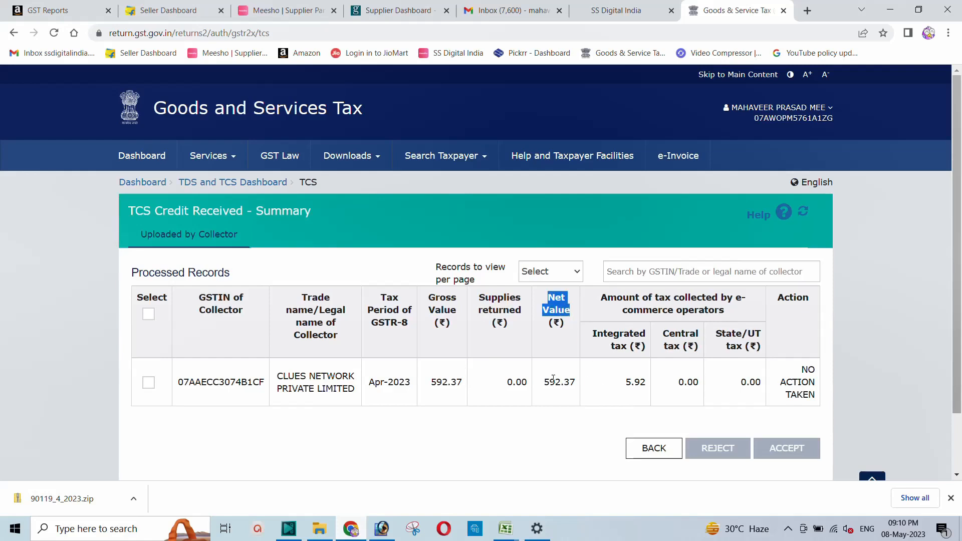
{"action": "left_click_drag", "start_coordinate": [543, 384], "coordinate": [579, 393]}
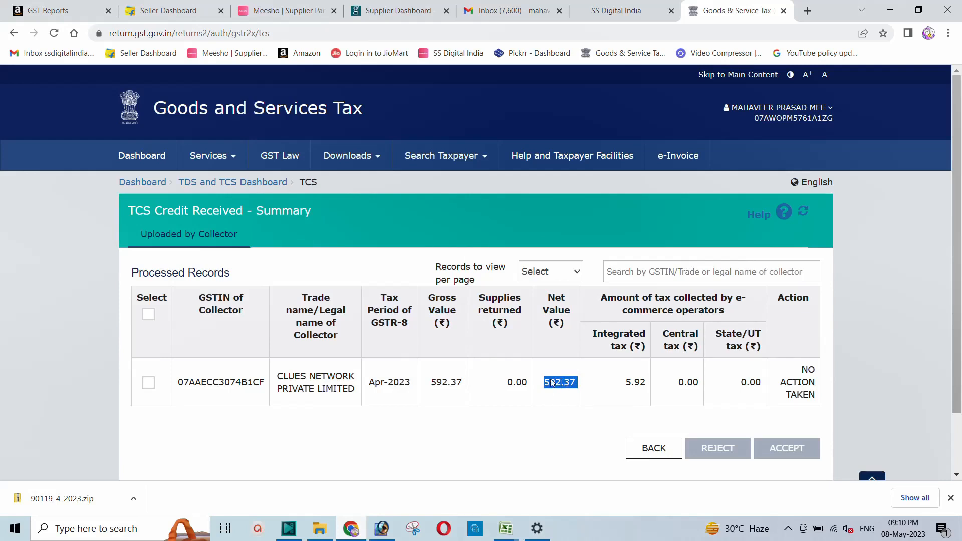
{"action": "left_click", "coordinate": [627, 385]}
{"action": "left_click_drag", "start_coordinate": [624, 382], "coordinate": [655, 386]}
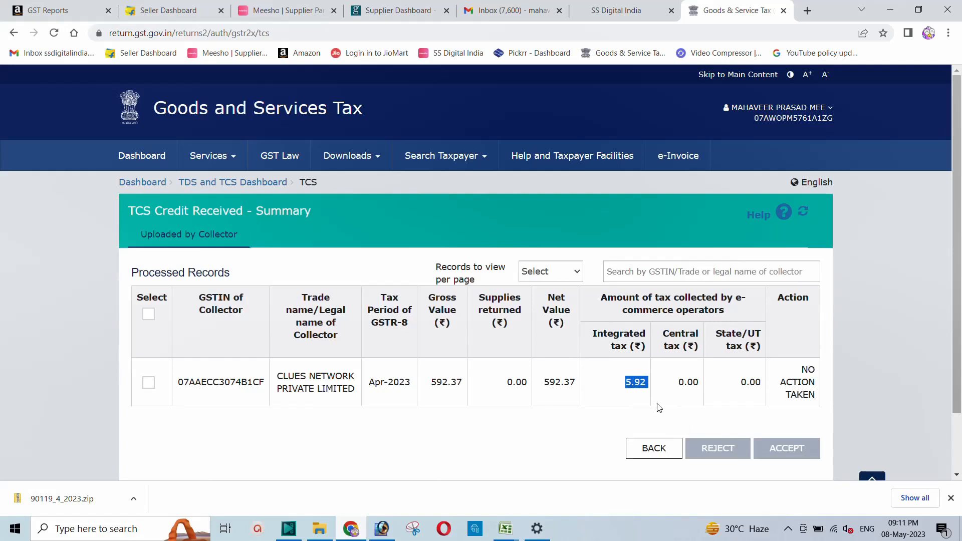
Step: Select the Apr-2023 TCS record and compare its net value with the Amazon and Flipkart taxable amounts in Excel's Book1
{"action": "left_click", "coordinate": [148, 382]}
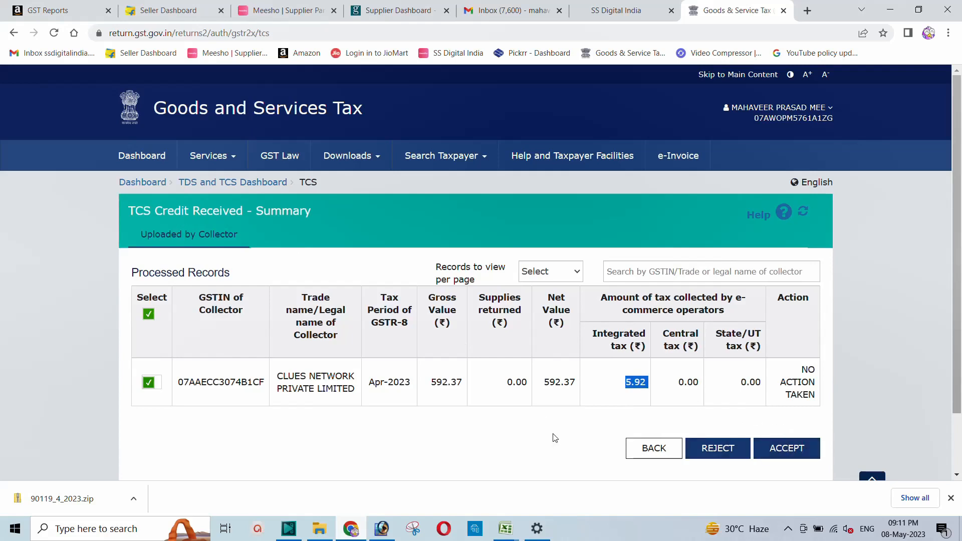
{"action": "left_click", "coordinate": [505, 529]}
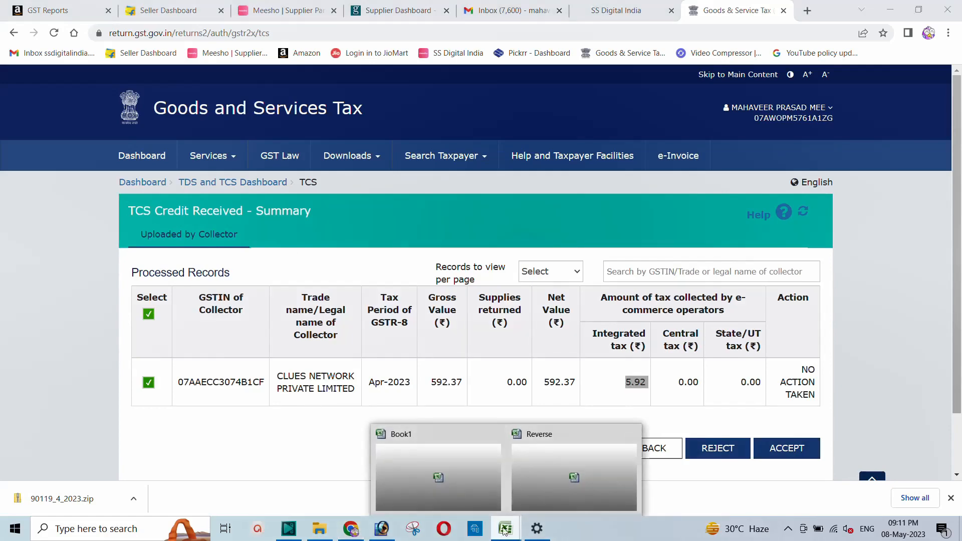
{"action": "left_click", "coordinate": [441, 449]}
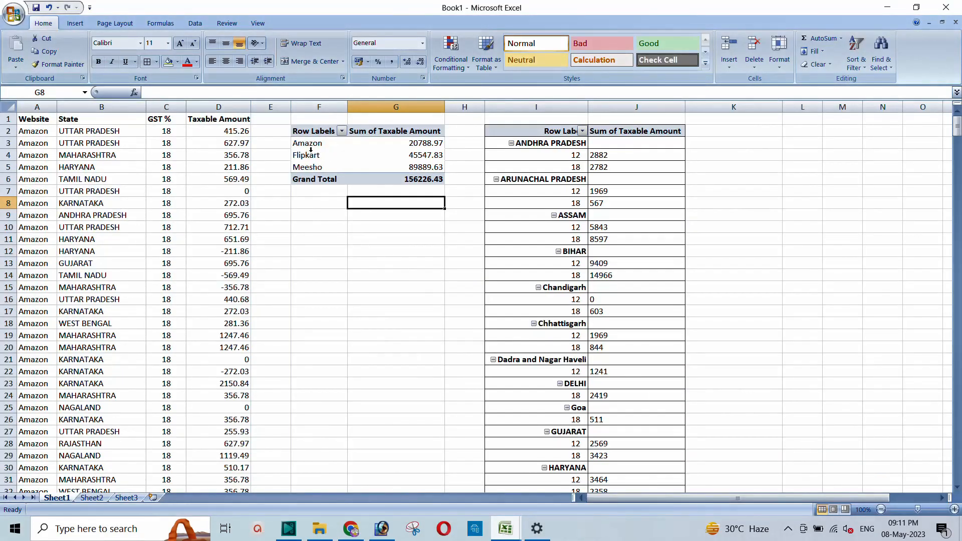
{"action": "left_click", "coordinate": [413, 146]}
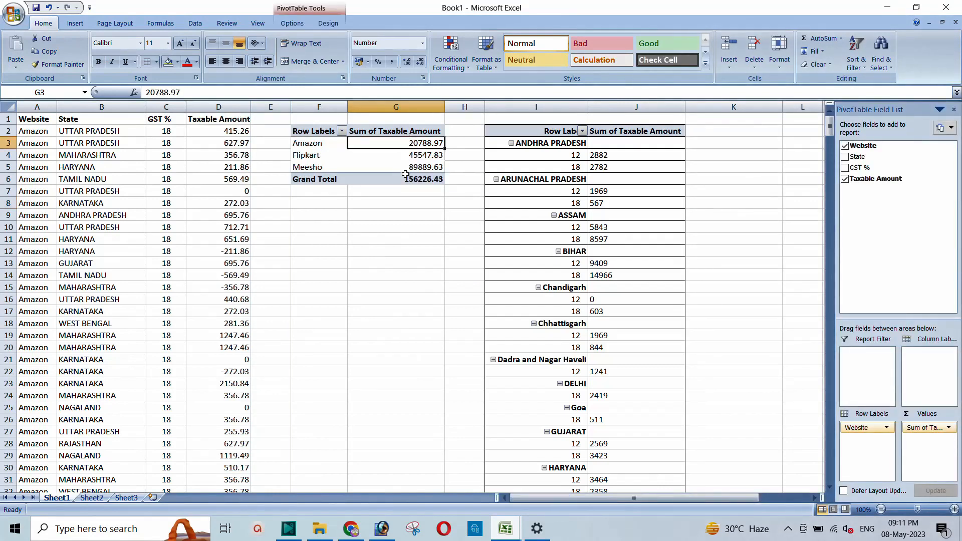
{"action": "left_click", "coordinate": [402, 158]}
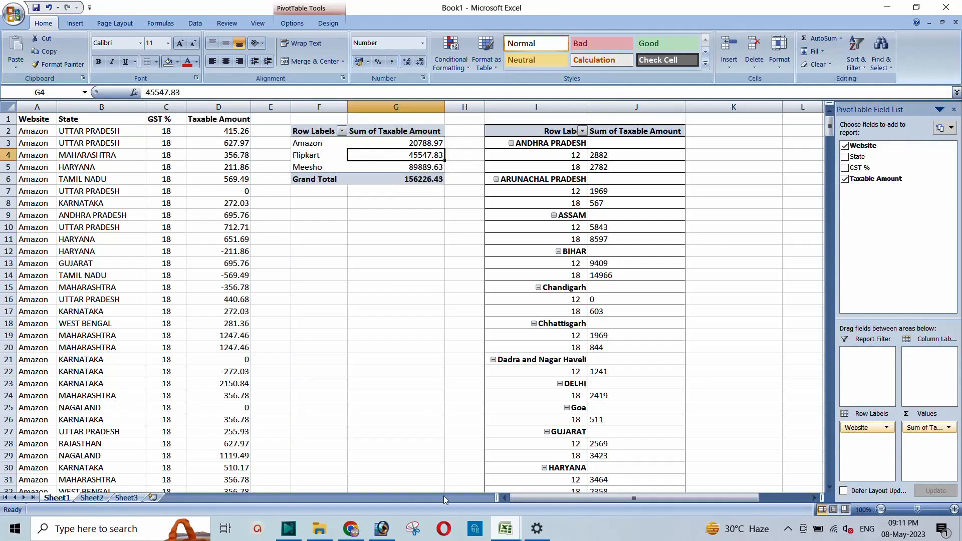
{"action": "left_click", "coordinate": [352, 533]}
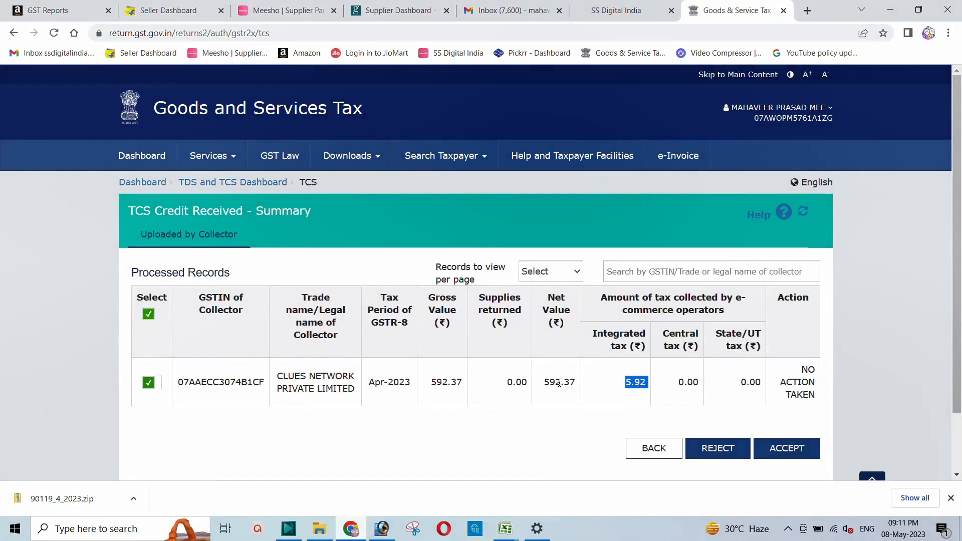
{"action": "left_click_drag", "start_coordinate": [578, 385], "coordinate": [544, 381]}
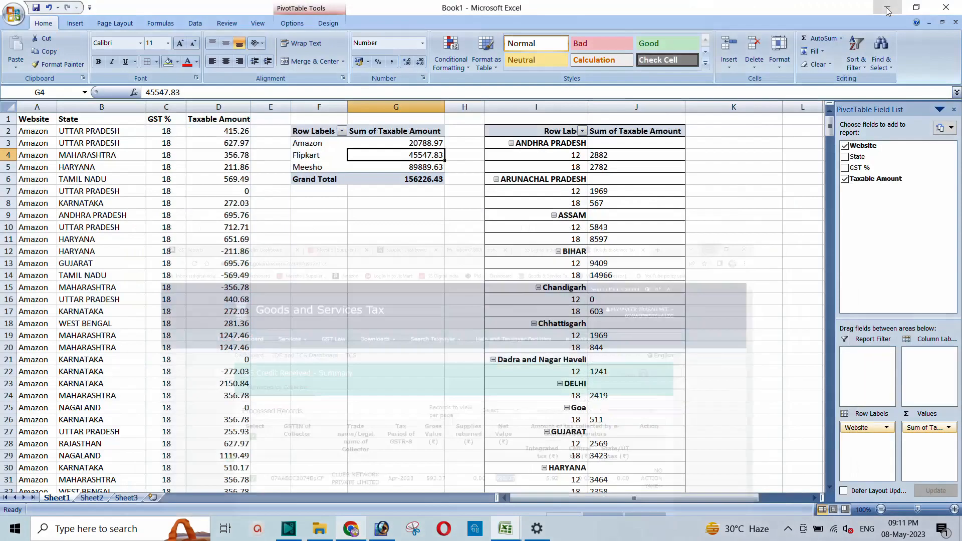
Step: Return to Excel and review the combined website data down to its last row and the three website totals in G3:G5
{"action": "left_click", "coordinate": [890, 9]}
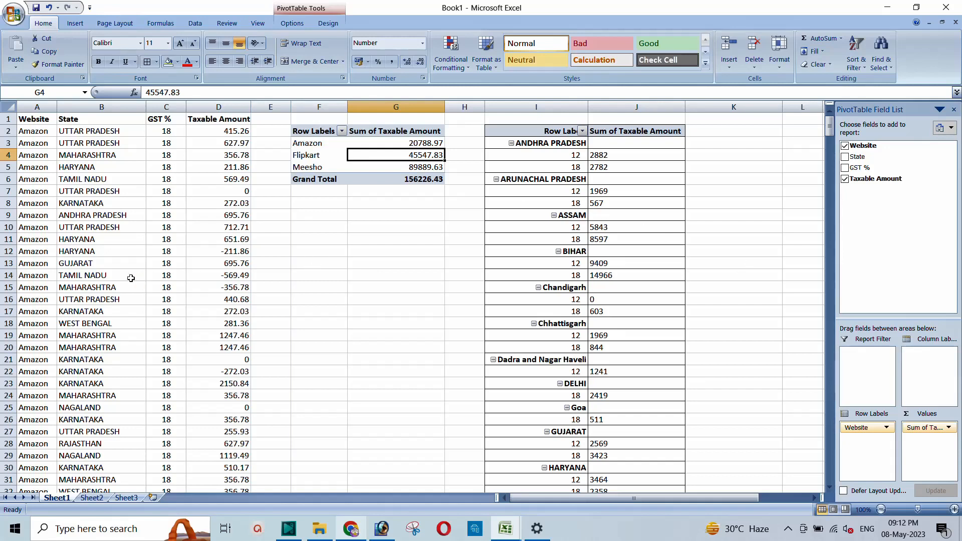
{"action": "scroll", "coordinate": [123, 279], "scroll_direction": "down", "scroll_amount": 2}
{"action": "scroll", "coordinate": [123, 279], "scroll_direction": "down", "scroll_amount": 20}
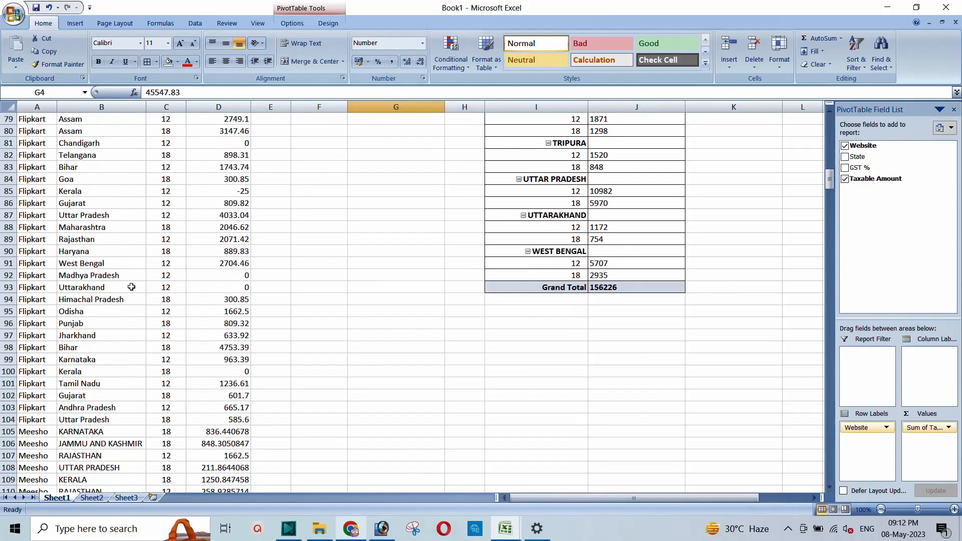
{"action": "scroll", "coordinate": [132, 288], "scroll_direction": "down", "scroll_amount": 20}
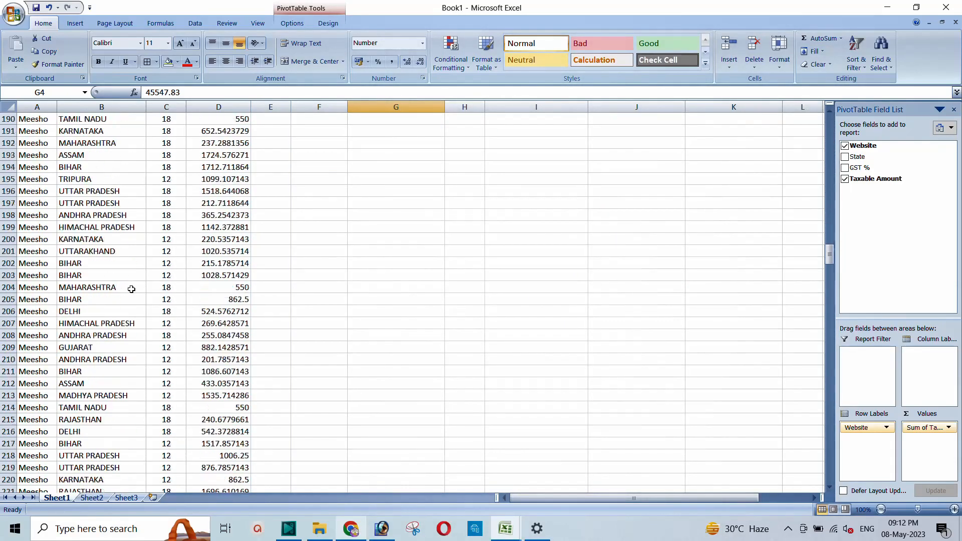
{"action": "scroll", "coordinate": [139, 297], "scroll_direction": "down", "scroll_amount": 20}
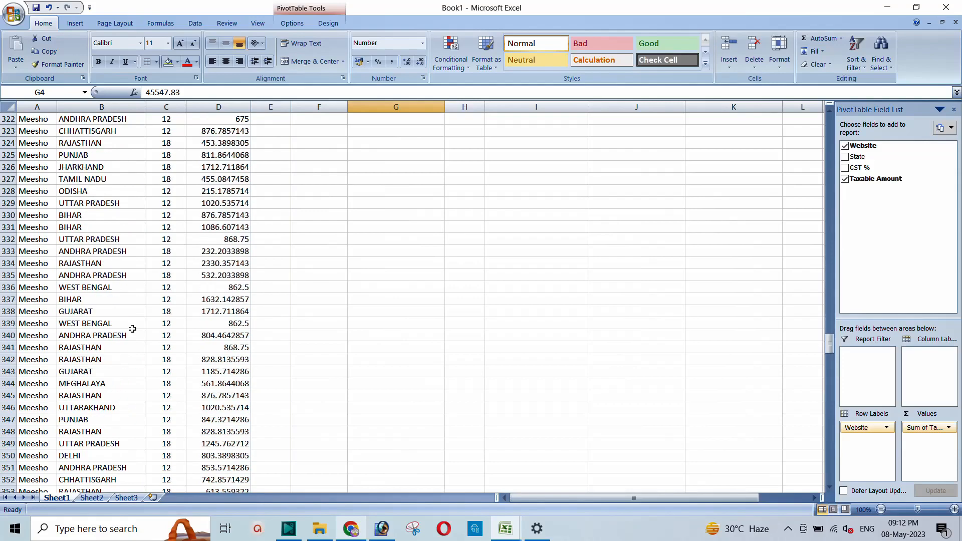
{"action": "scroll", "coordinate": [134, 329], "scroll_direction": "down", "scroll_amount": 20}
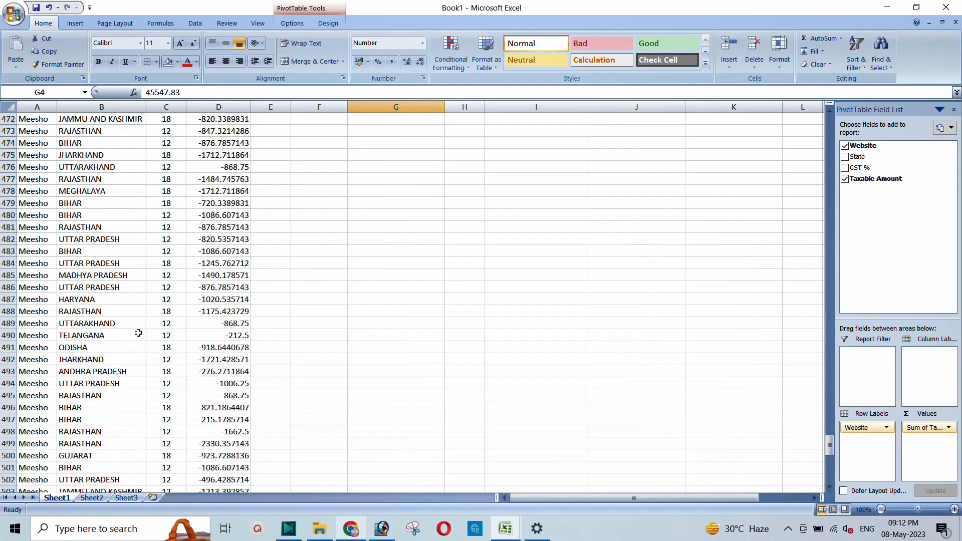
{"action": "scroll", "coordinate": [138, 334], "scroll_direction": "down", "scroll_amount": 6}
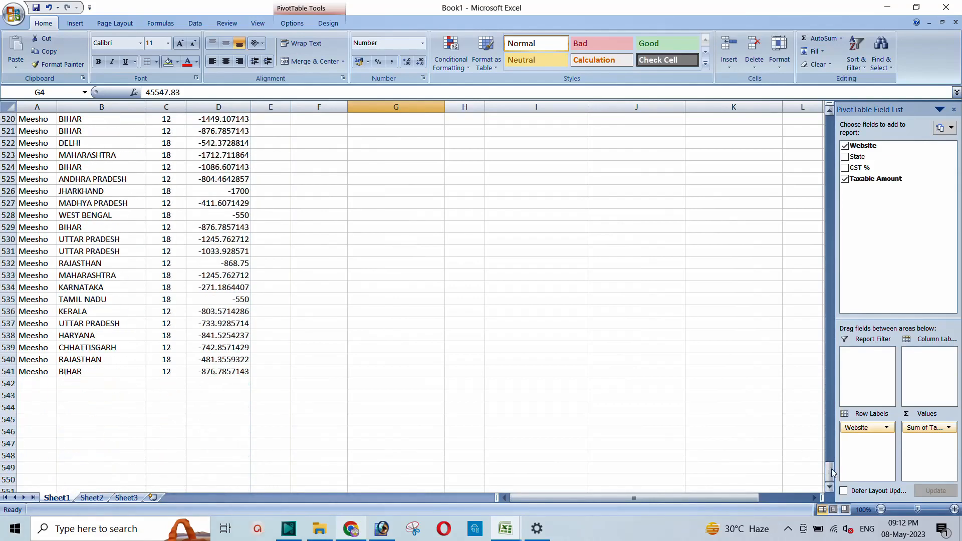
{"action": "left_click_drag", "start_coordinate": [829, 461], "coordinate": [823, 120]}
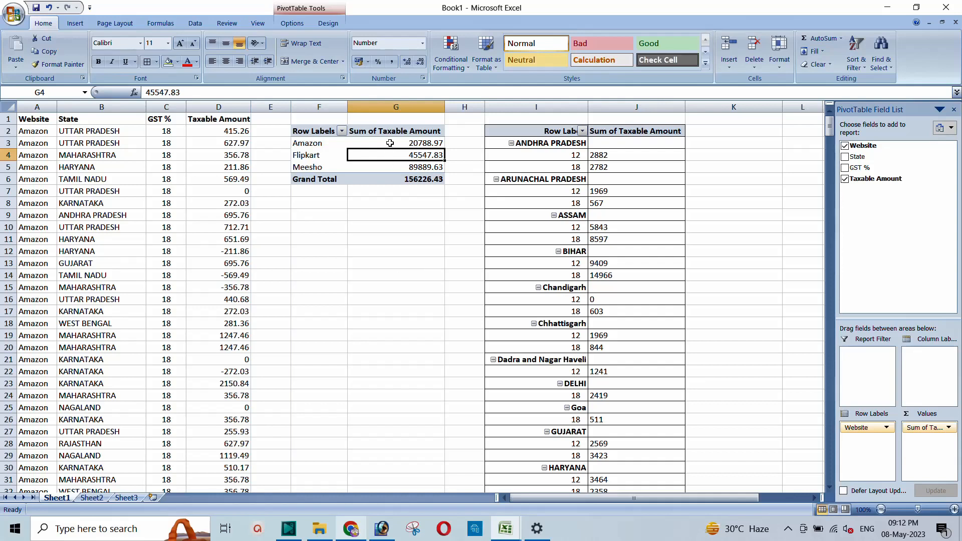
{"action": "left_click_drag", "start_coordinate": [390, 142], "coordinate": [391, 163]}
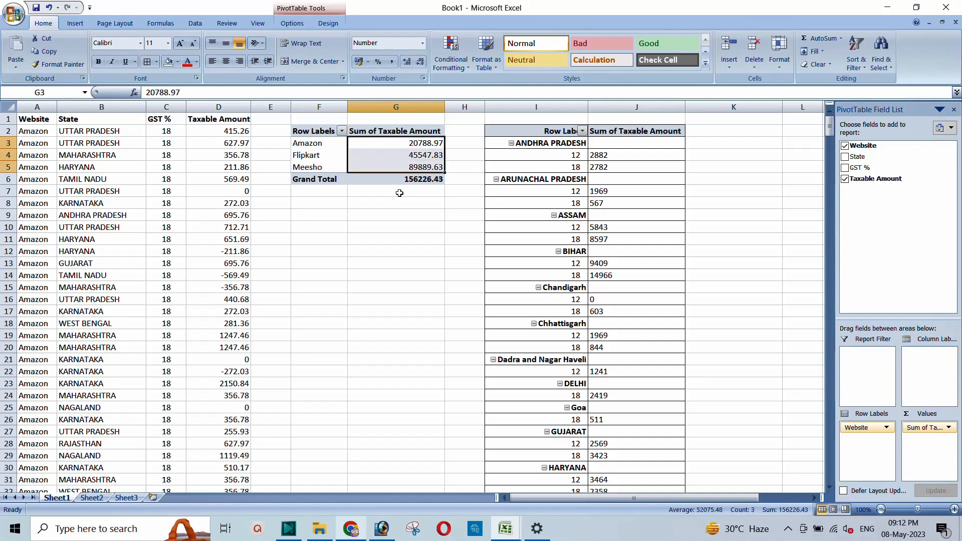